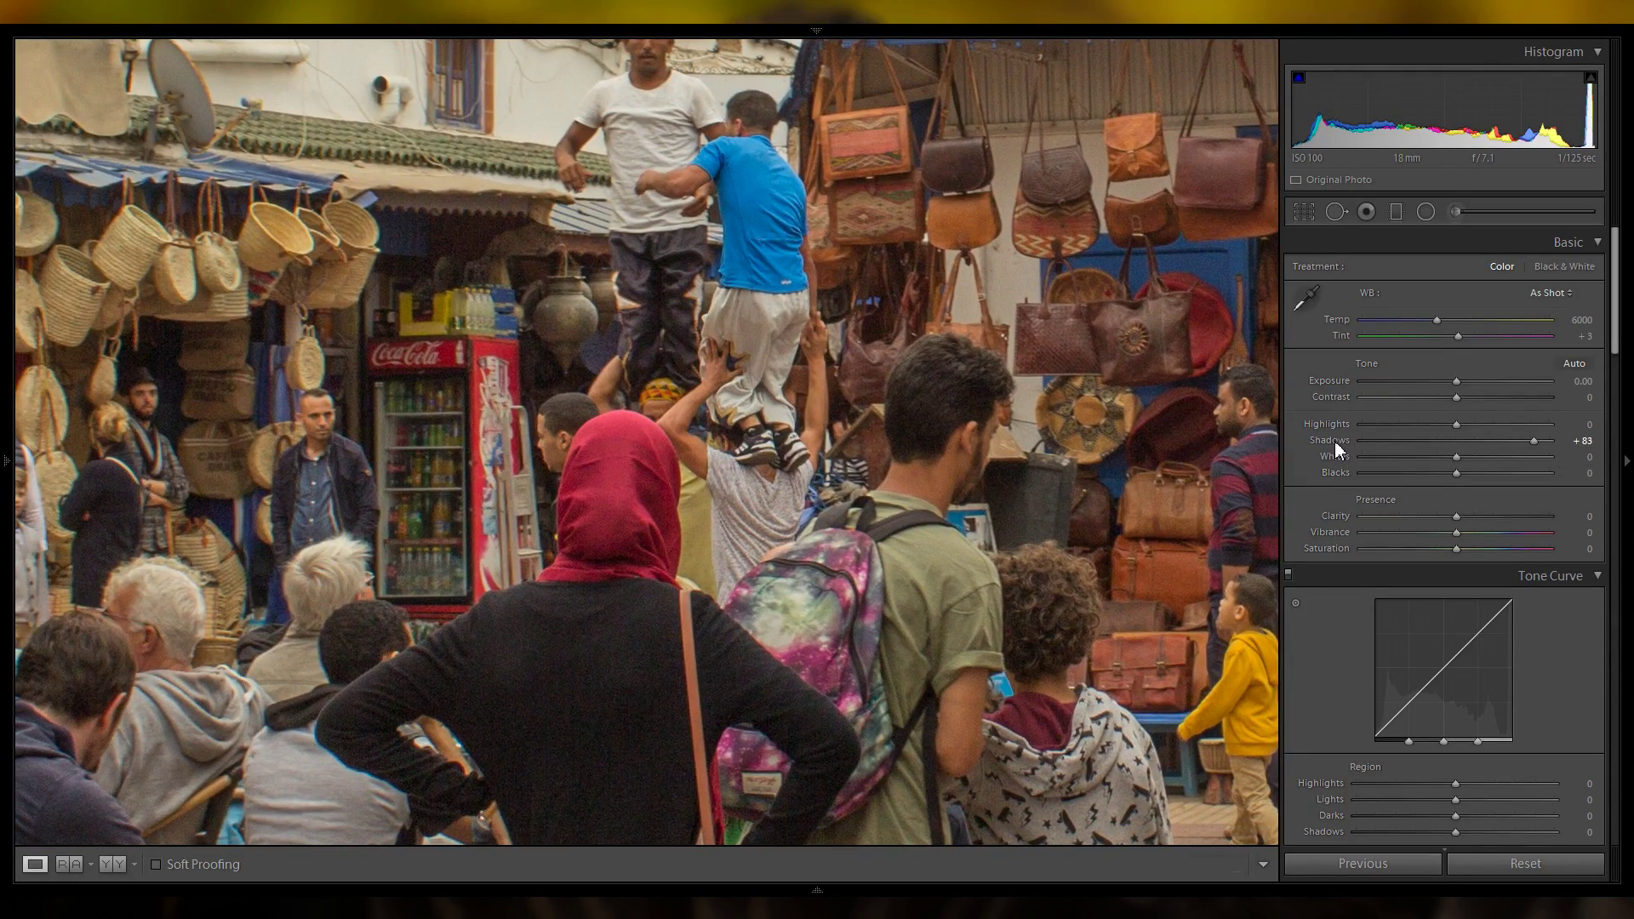
# Reset the Shadows adjustment, raise it to +68, and inspect the crowd and market stalls up close.
pyautogui.doubleClick(1333, 443)
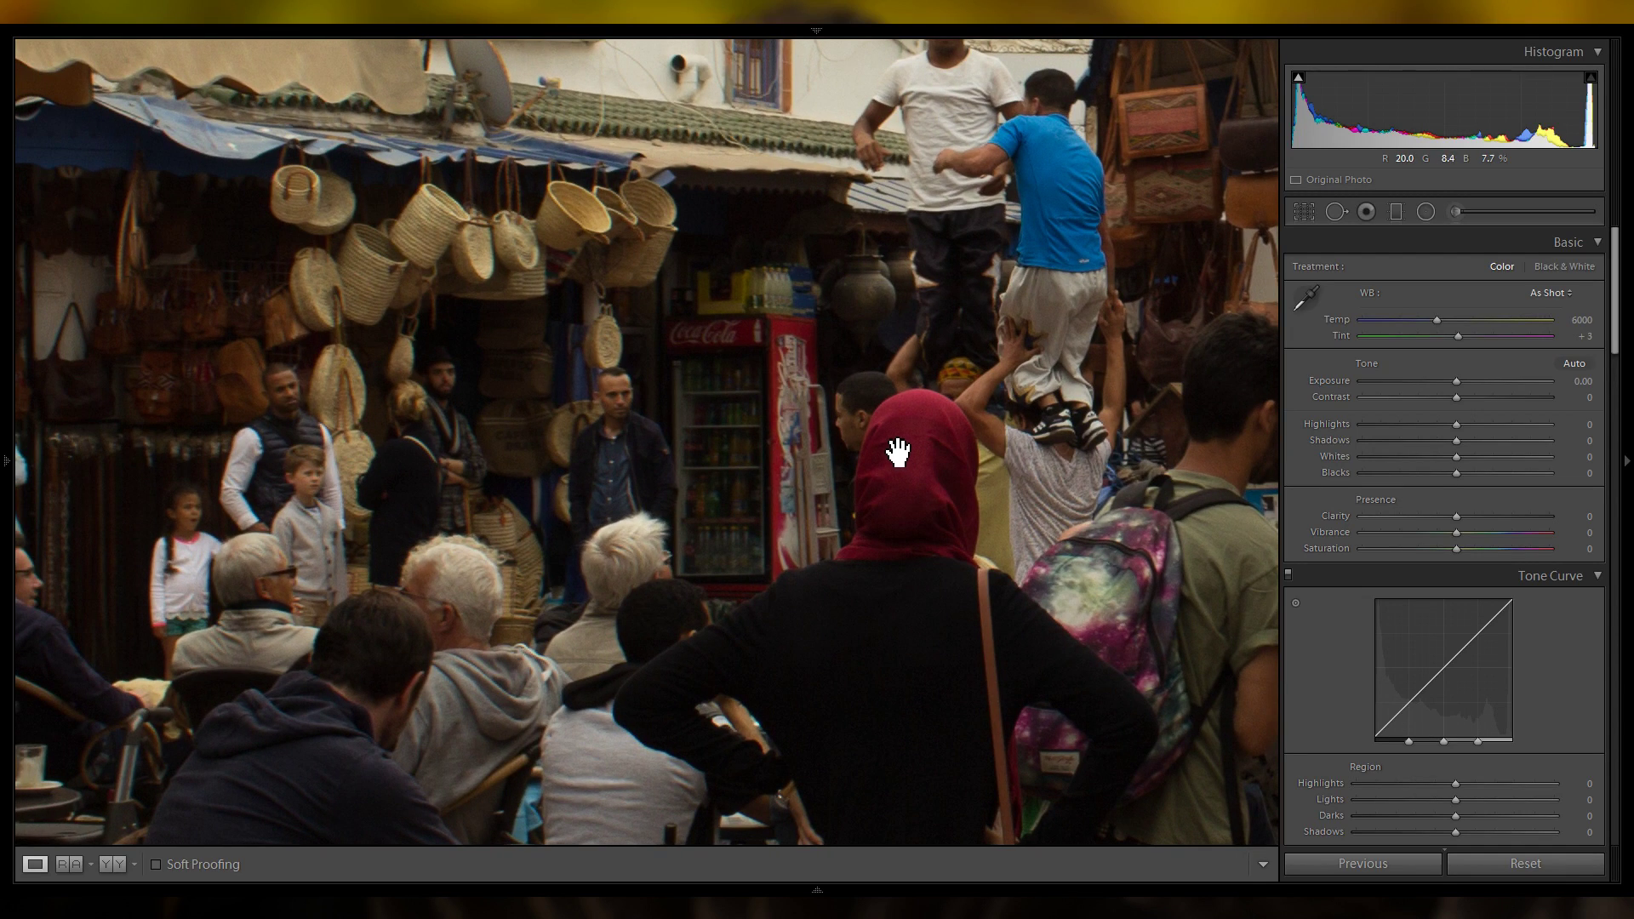
pyautogui.moveTo(1458, 441); pyautogui.dragTo(1521, 441)
pyautogui.moveTo(804, 459); pyautogui.dragTo(985, 371)
pyautogui.moveTo(695, 424)
pyautogui.mouseDown()
pyautogui.moveTo(583, 490)
pyautogui.moveTo(588, 514)
pyautogui.mouseUp()
pyautogui.moveTo(811, 315)
pyautogui.mouseDown()
pyautogui.moveTo(555, 486)
pyautogui.moveTo(268, 472)
pyautogui.mouseUp()
pyautogui.moveTo(979, 511); pyautogui.dragTo(656, 503)
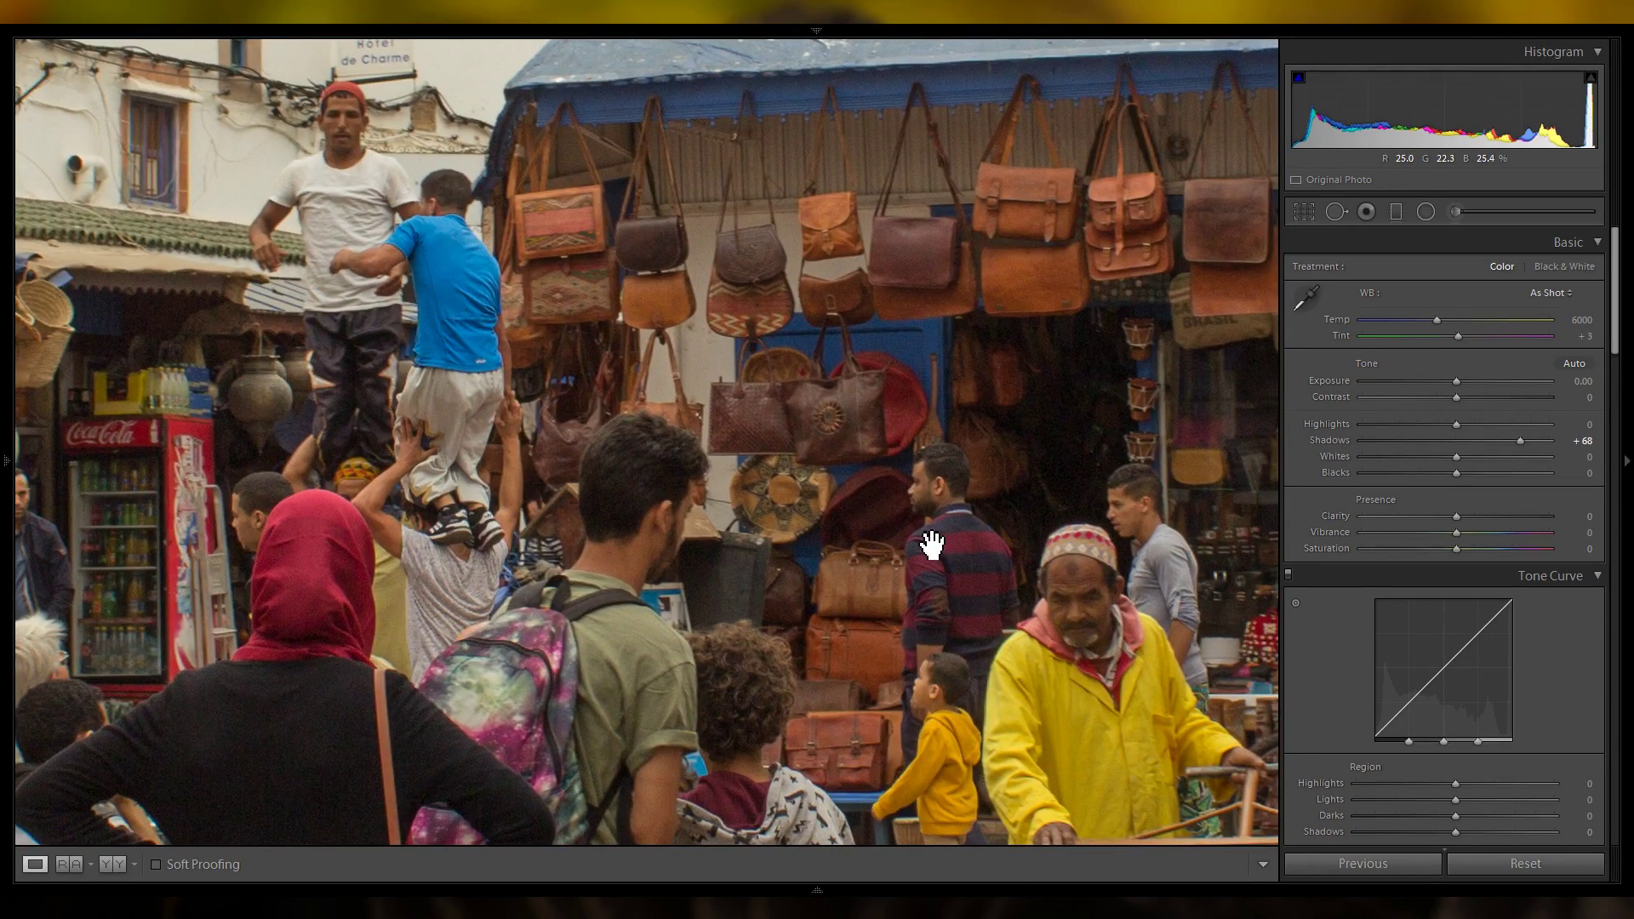
pyautogui.moveTo(1009, 549); pyautogui.dragTo(832, 525)
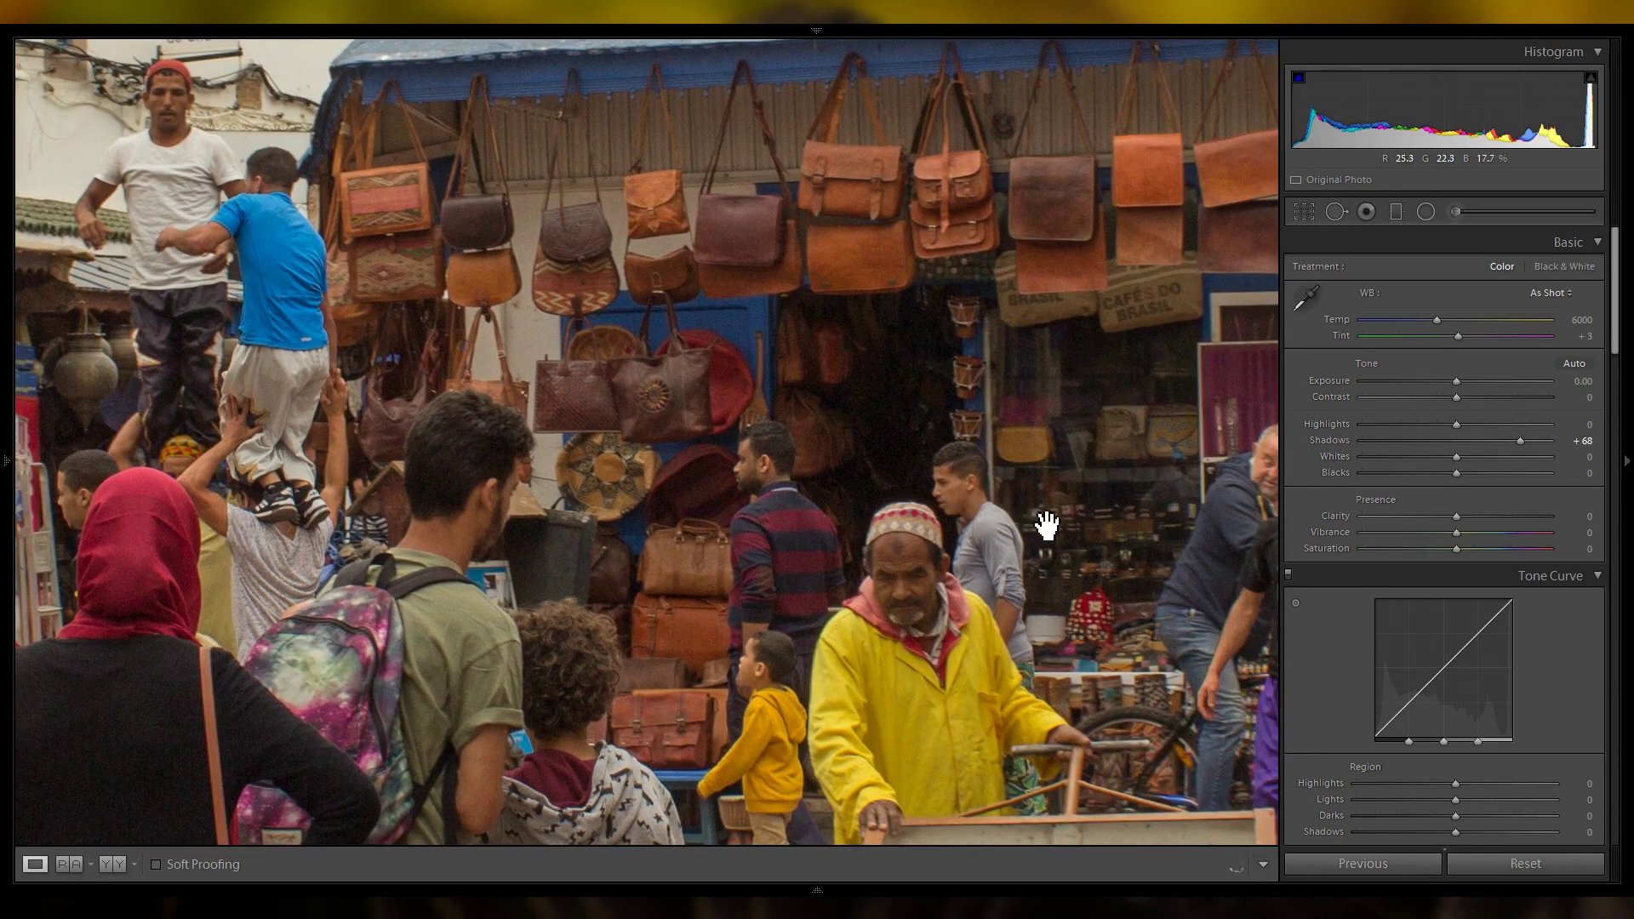
pyautogui.moveTo(1047, 525); pyautogui.dragTo(810, 515)
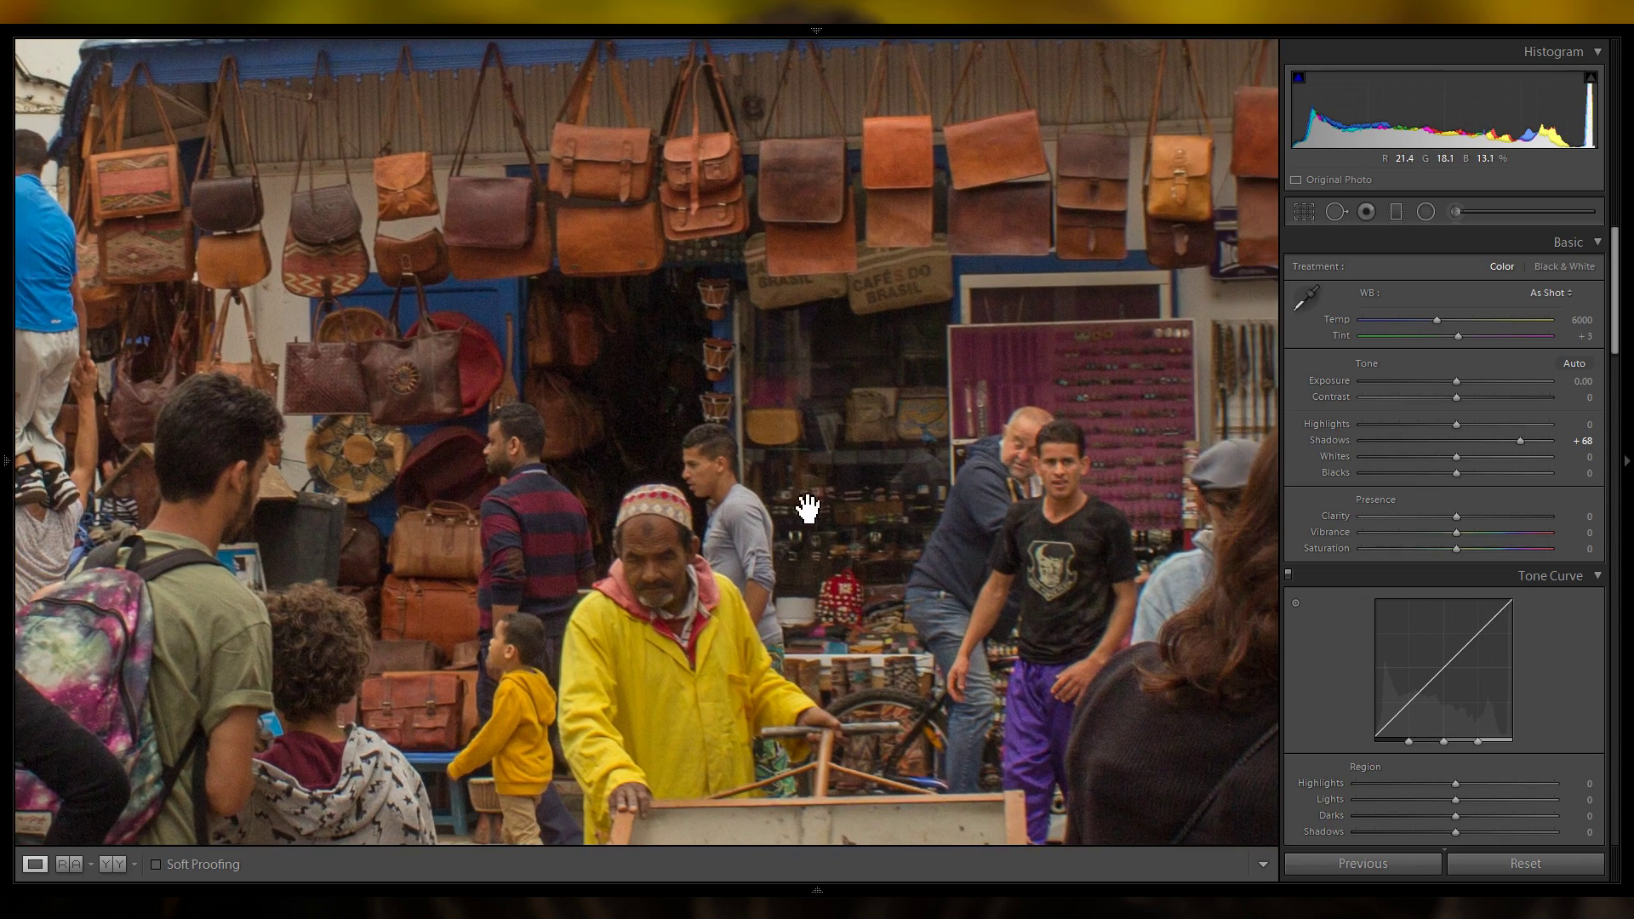
pyautogui.click(866, 512)
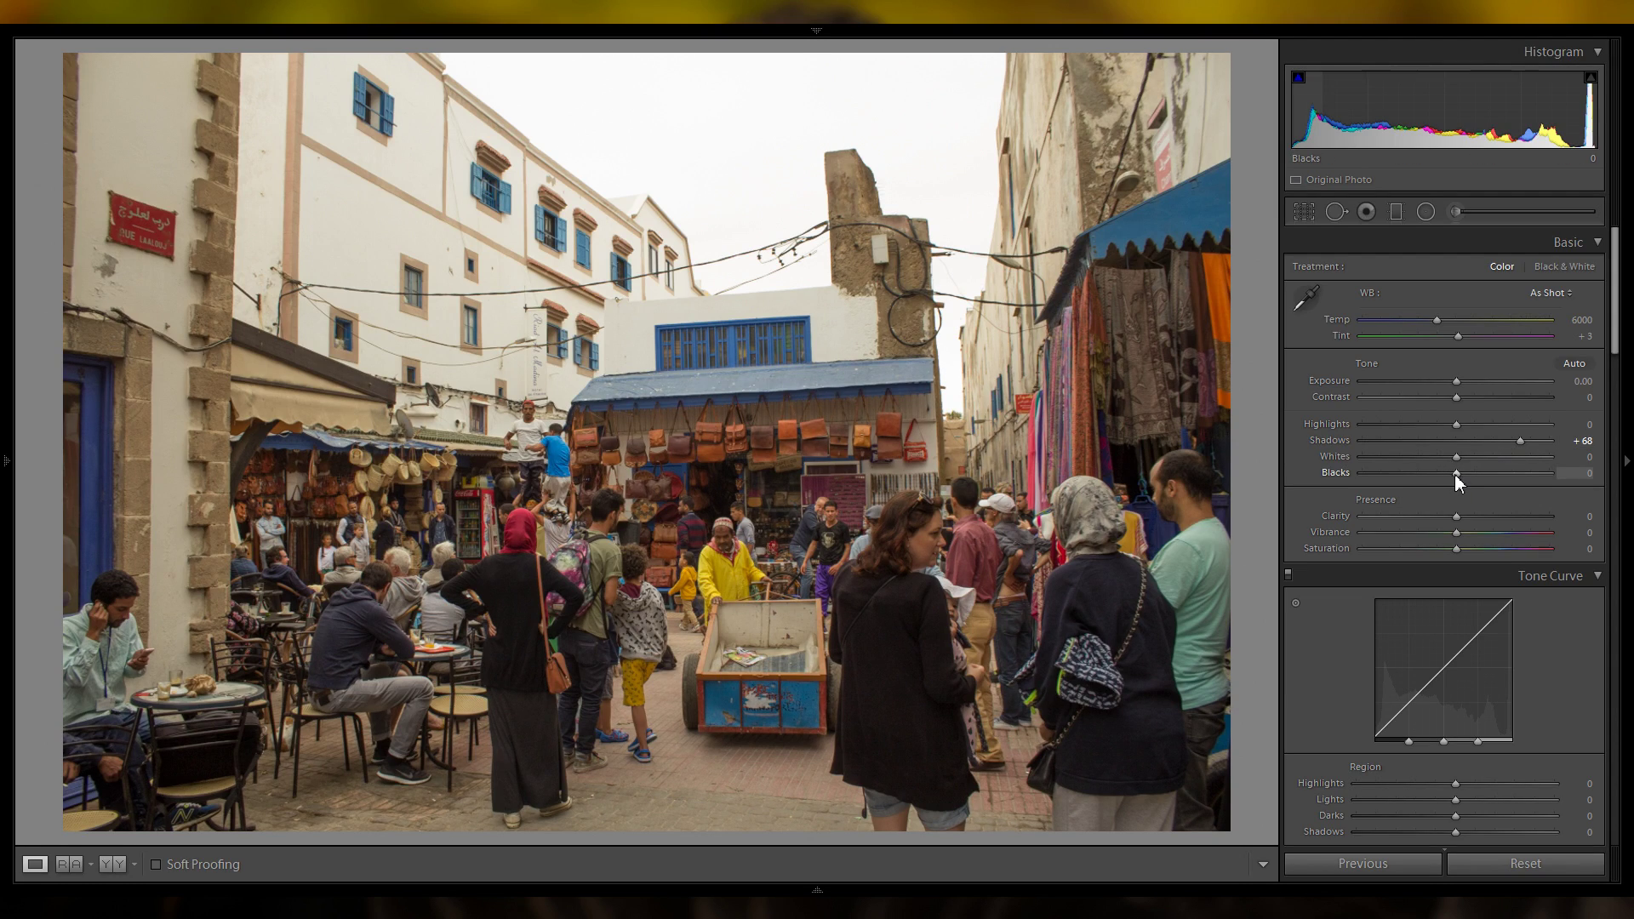
# Lower the photo's Contrast and set Blacks to +34.
pyautogui.moveTo(1455, 473); pyautogui.dragTo(1505, 473)
pyautogui.moveTo(1457, 397); pyautogui.dragTo(1430, 400)
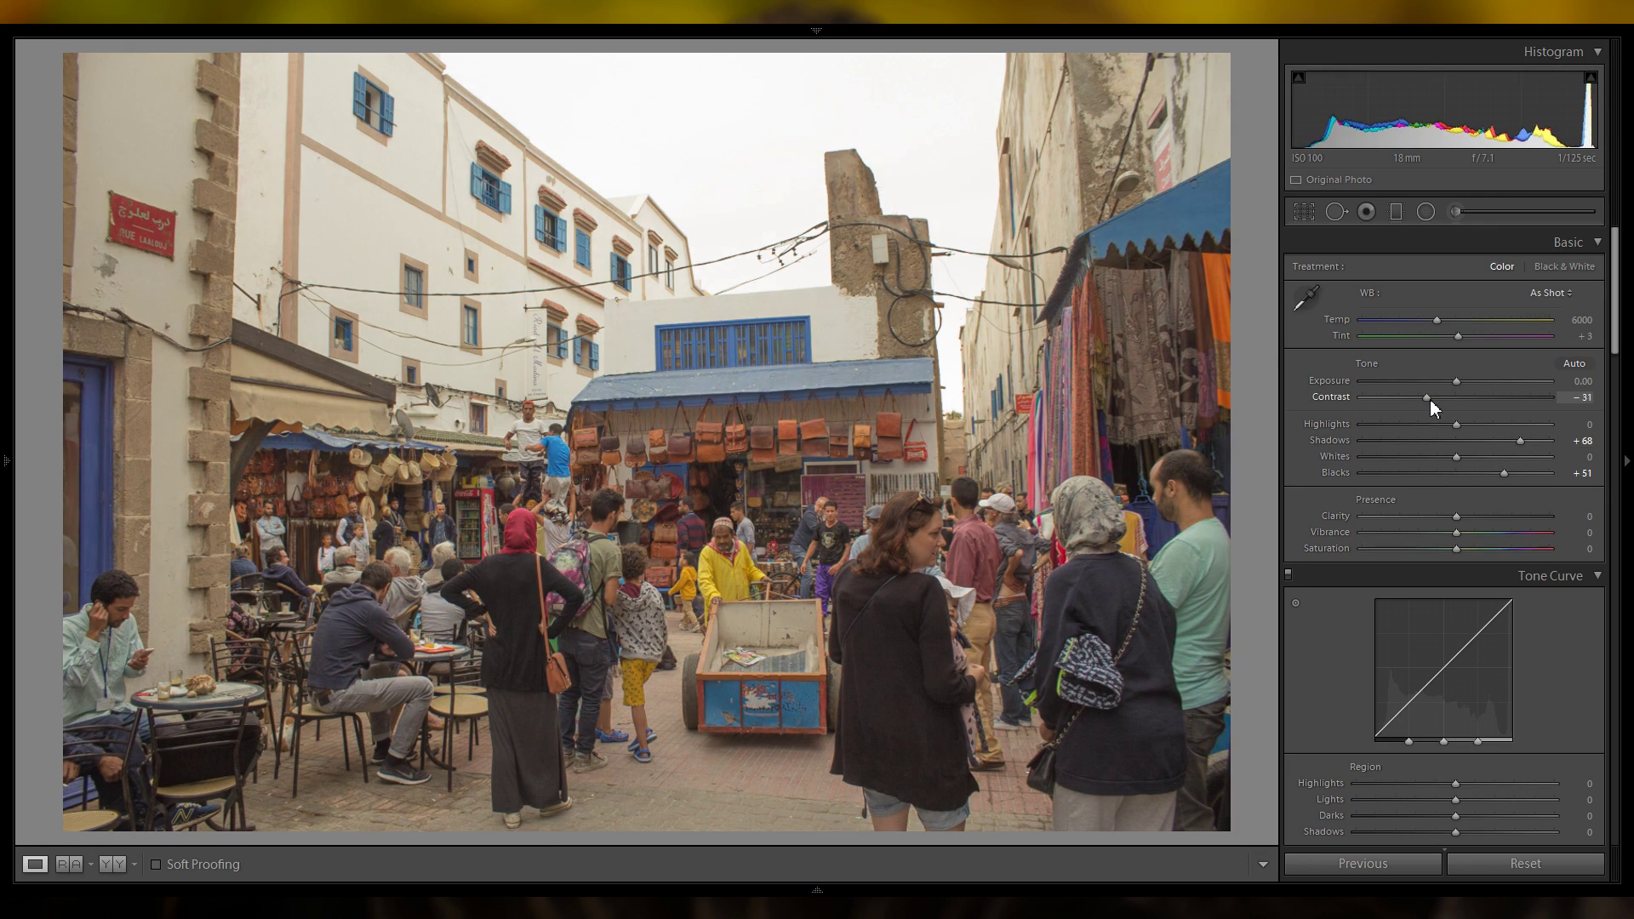
pyautogui.moveTo(1504, 473); pyautogui.dragTo(1488, 474)
# Try a Contrast of +54 and examine its effect on the crowd and market stalls up close.
pyautogui.moveTo(1421, 400); pyautogui.dragTo(1505, 396)
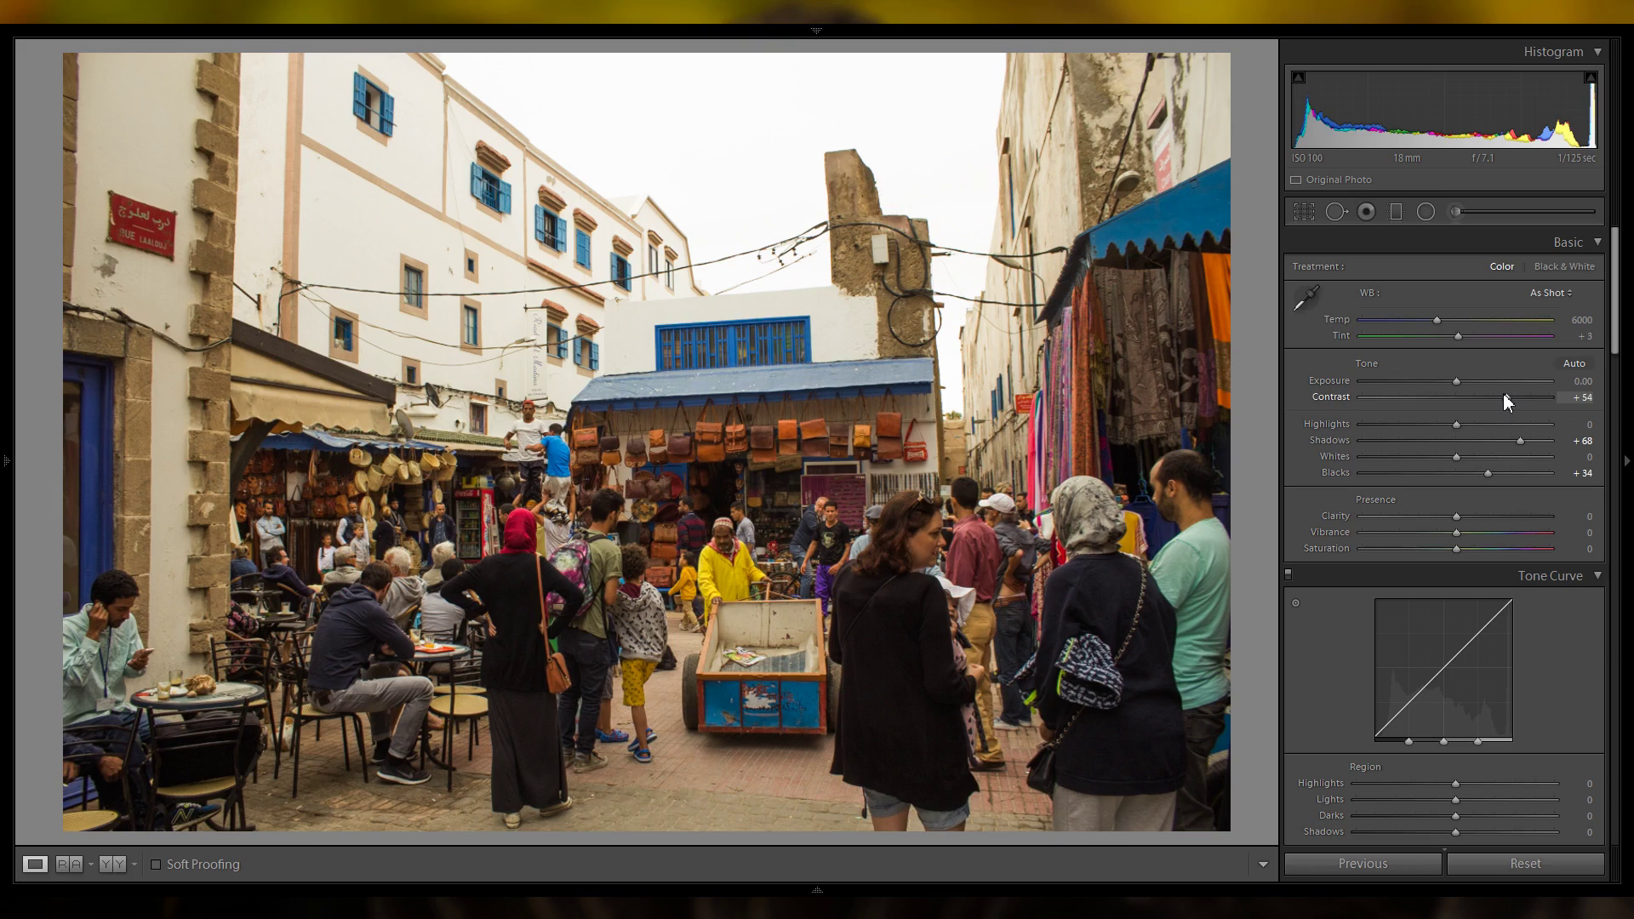
pyautogui.click(749, 538)
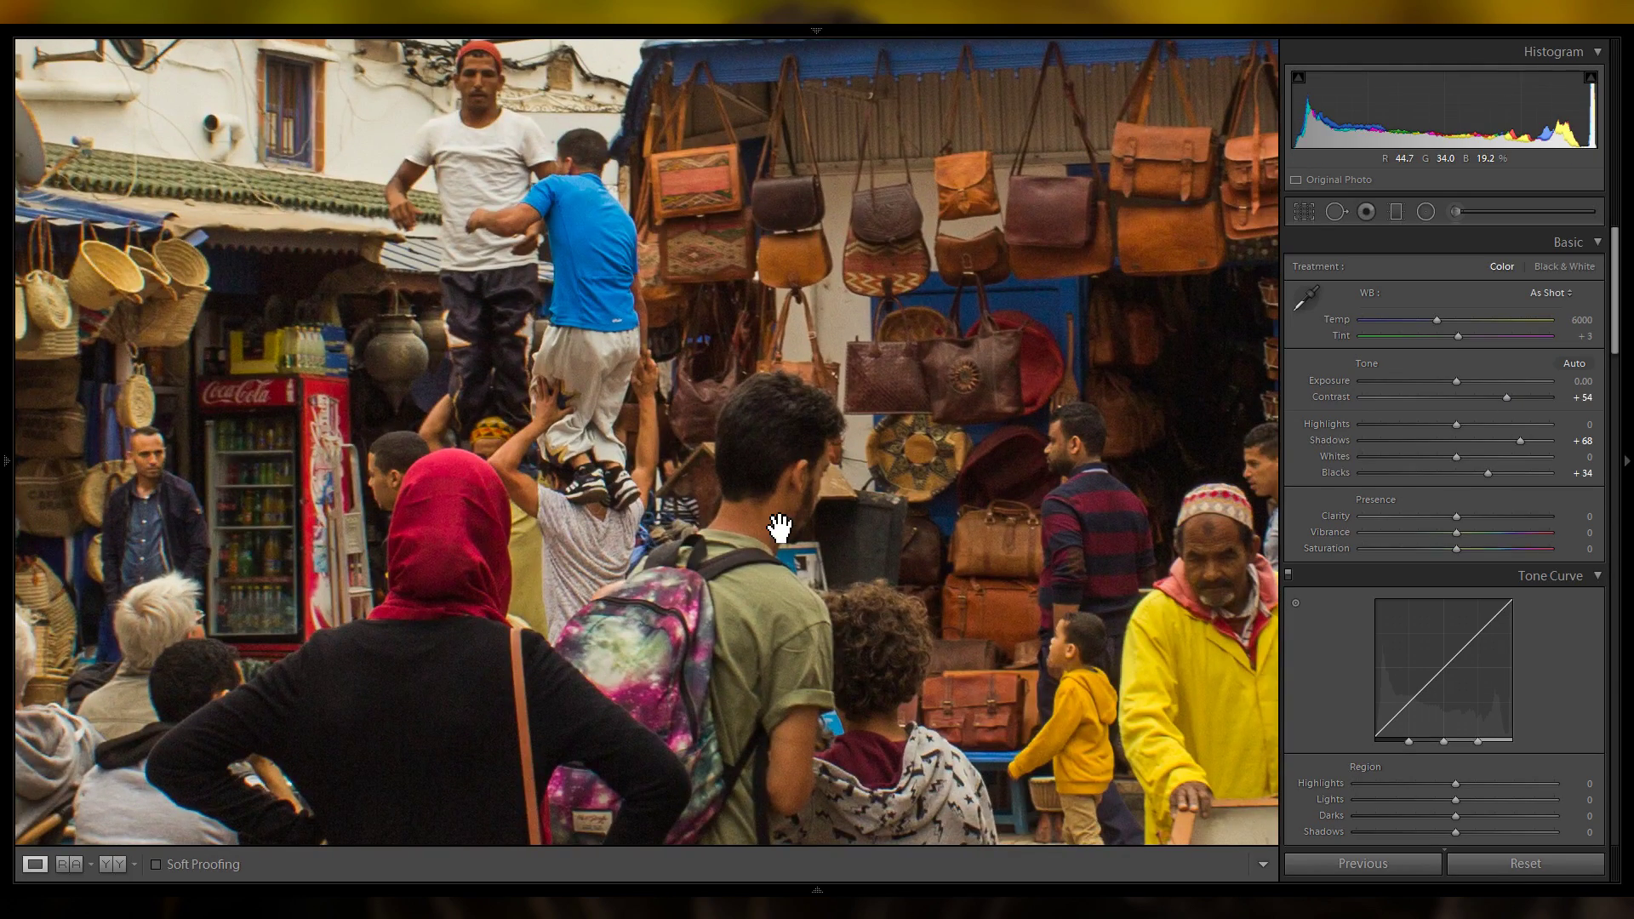
pyautogui.moveTo(791, 509); pyautogui.dragTo(1060, 447)
pyautogui.moveTo(604, 466); pyautogui.dragTo(875, 497)
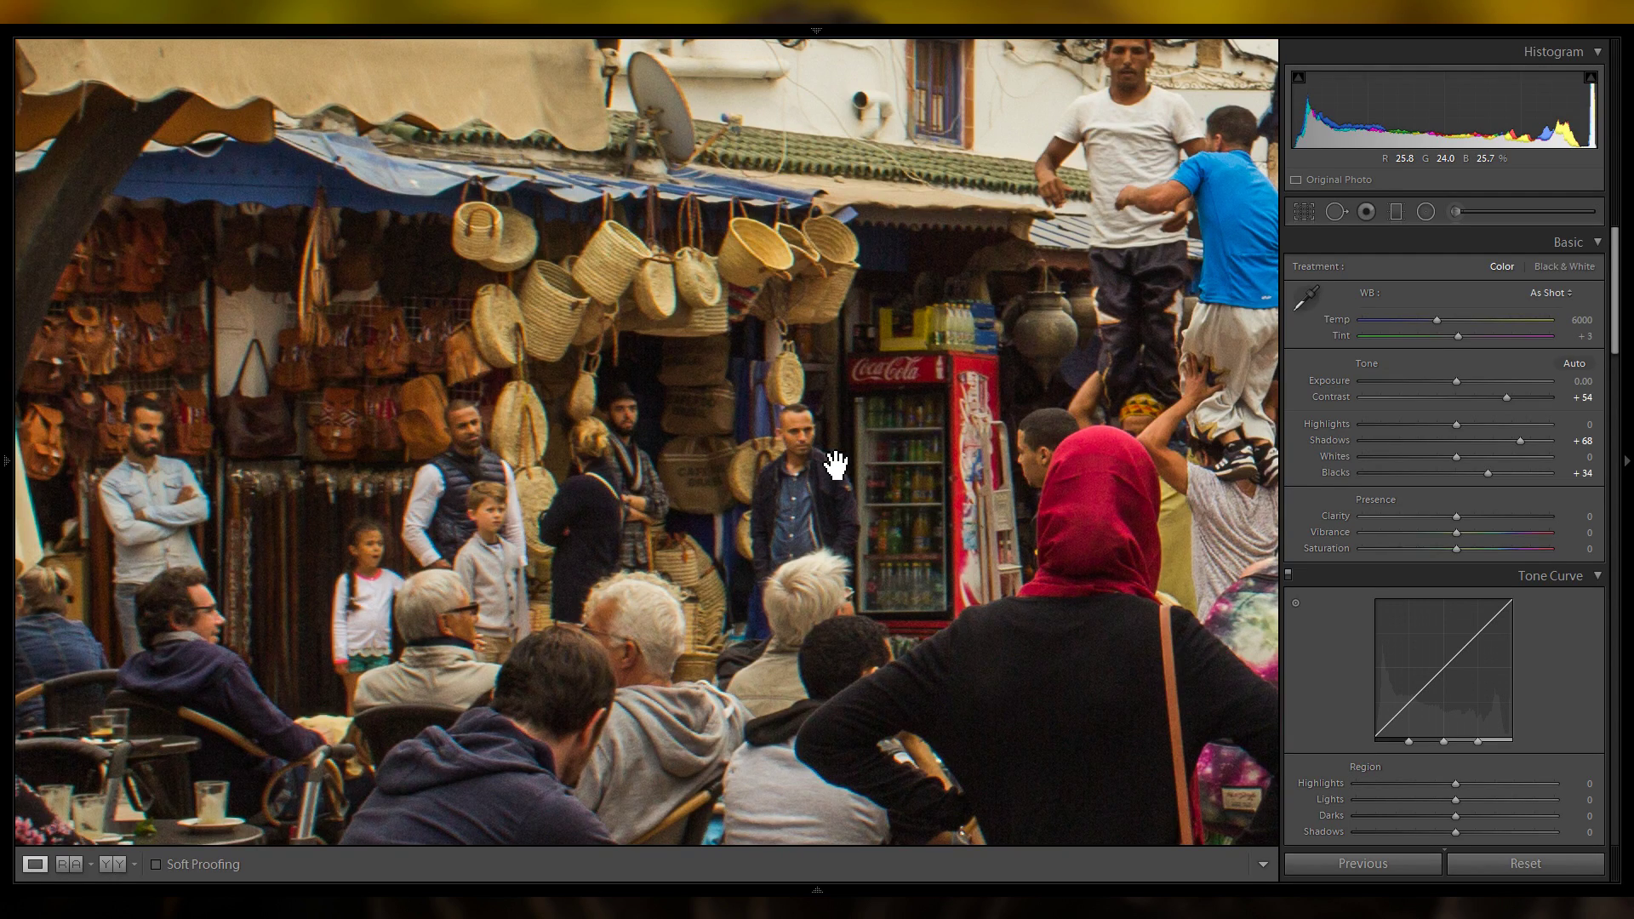
pyautogui.click(836, 464)
# Set Contrast to −17 and check the crowd and hanging leather bags up close.
pyautogui.moveTo(1371, 406); pyautogui.dragTo(1440, 404)
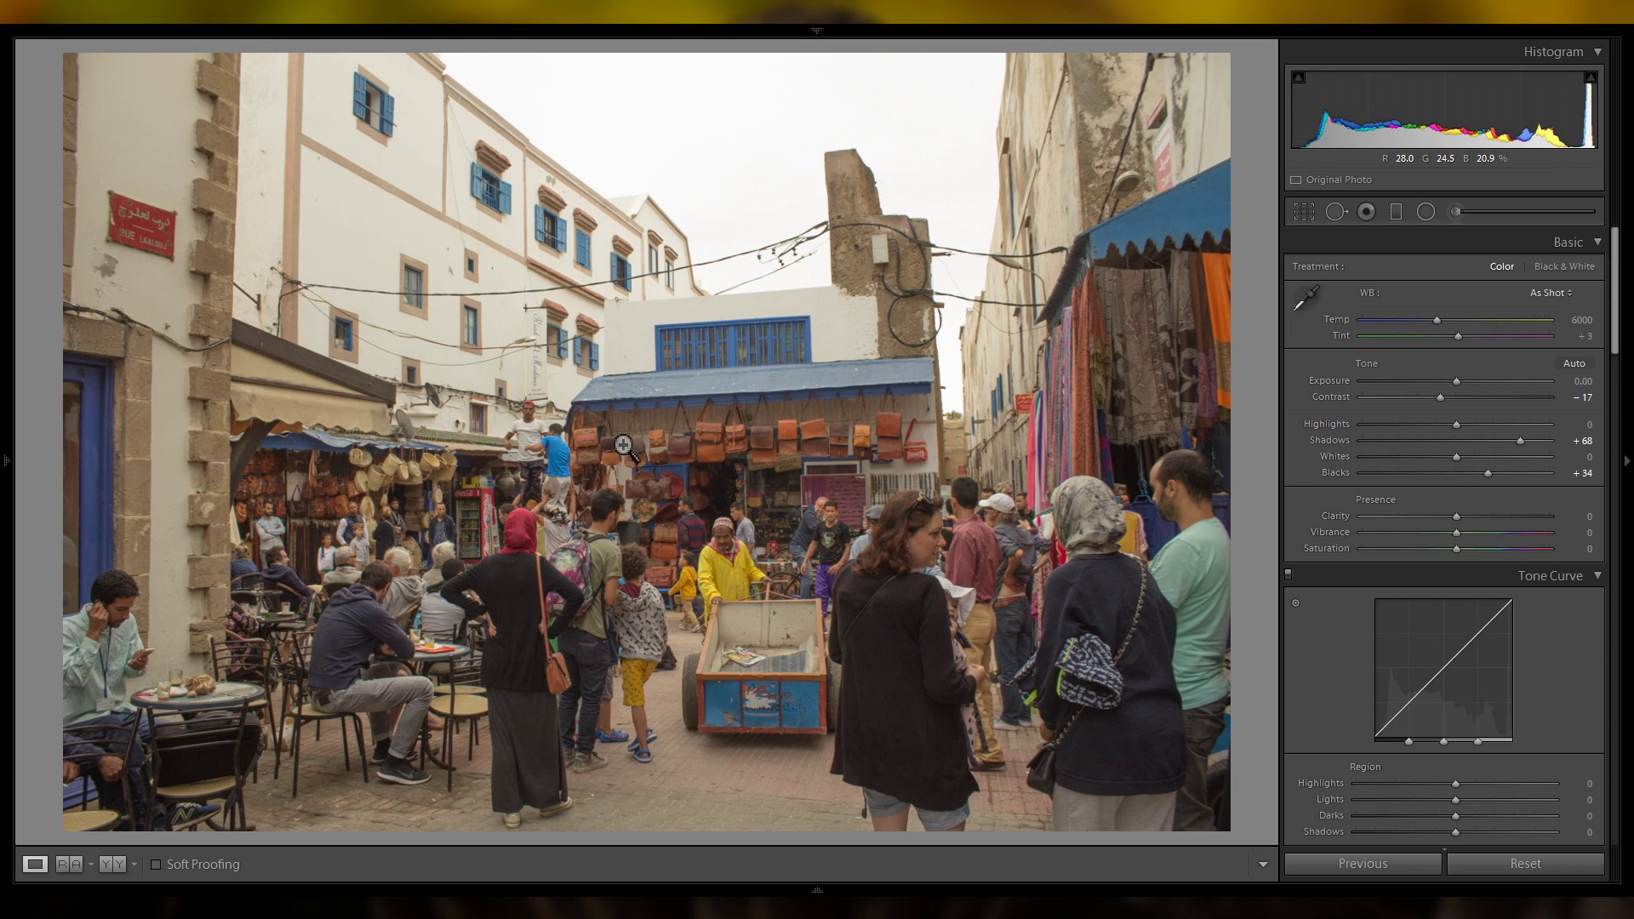
pyautogui.click(684, 462)
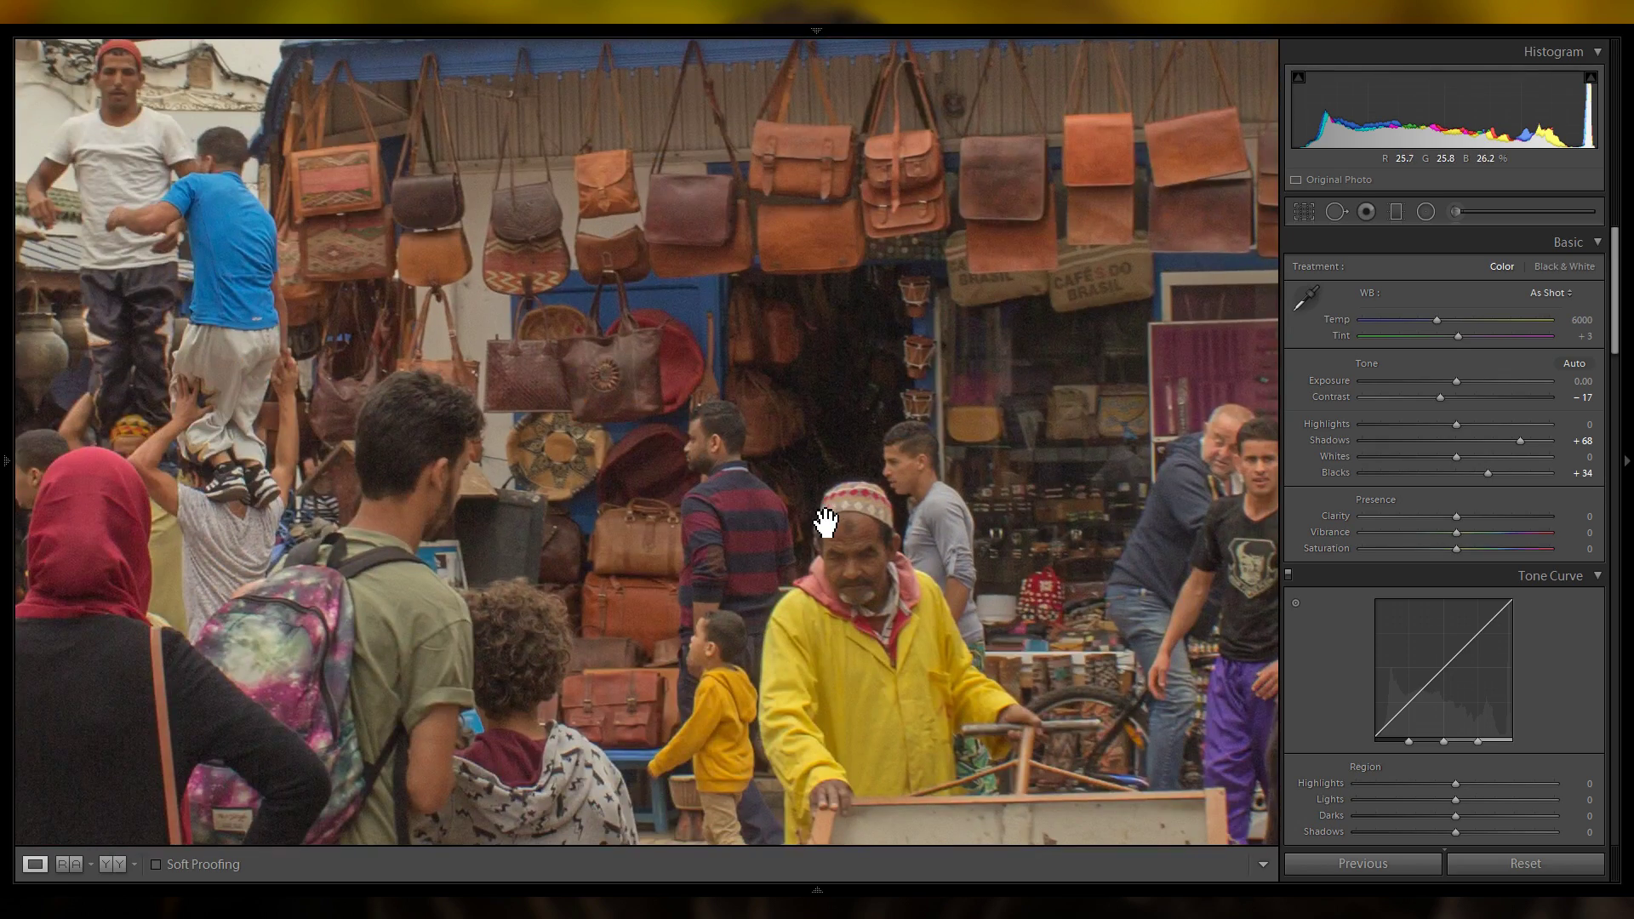
pyautogui.click(825, 521)
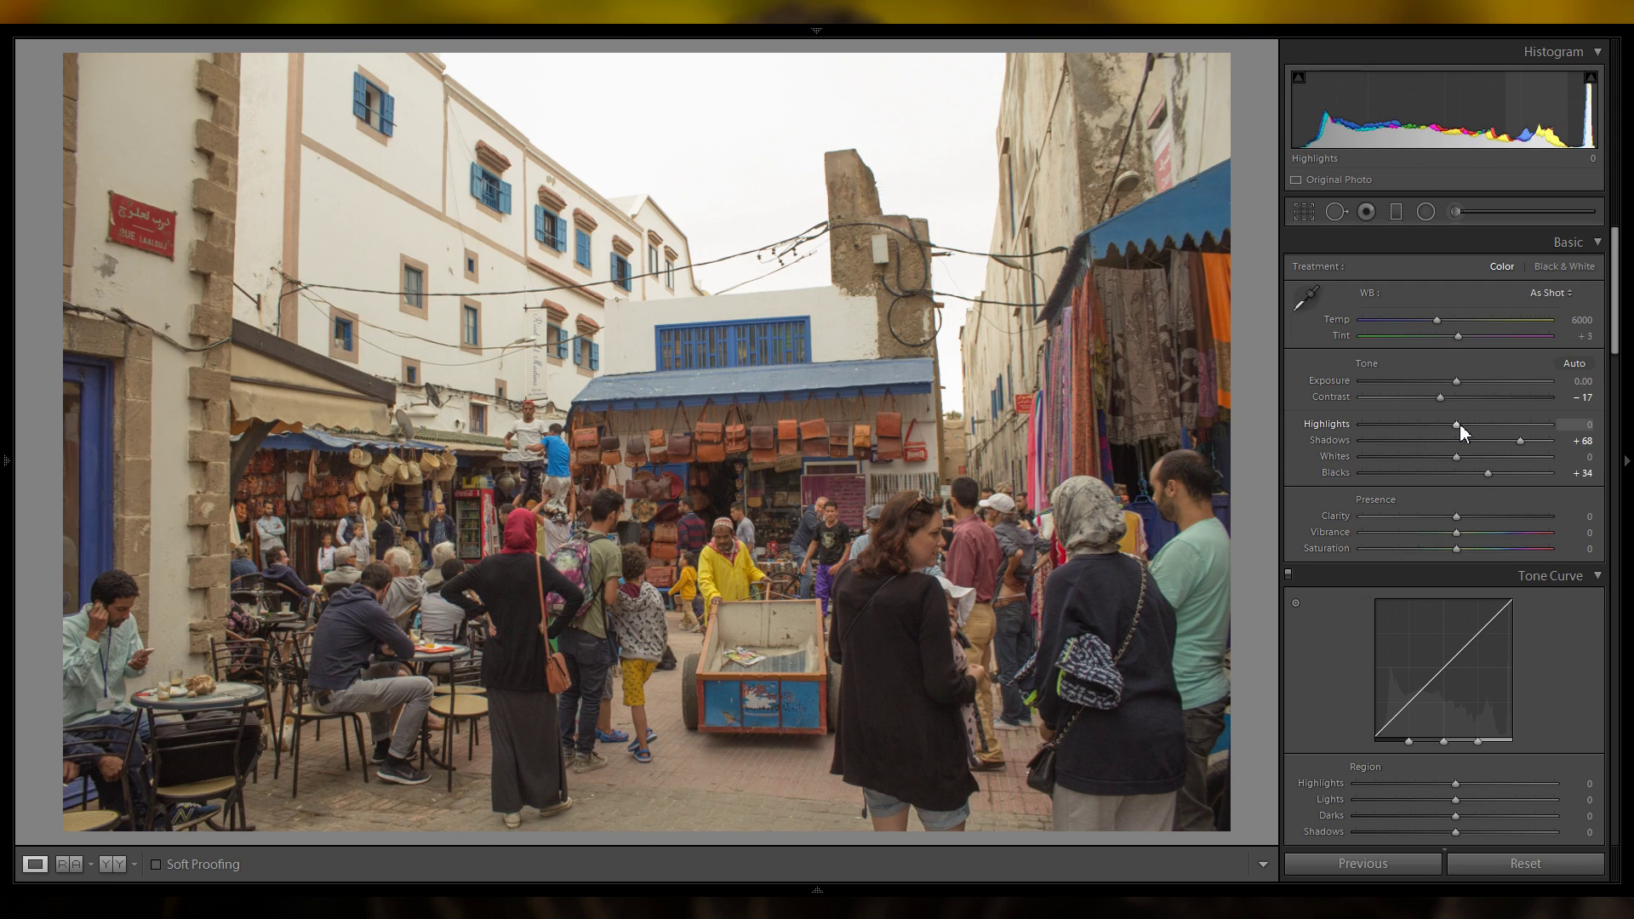
# Lower Highlights to −100 to recover detail in the bright sky and white buildings.
pyautogui.moveTo(1457, 424); pyautogui.dragTo(1362, 424)
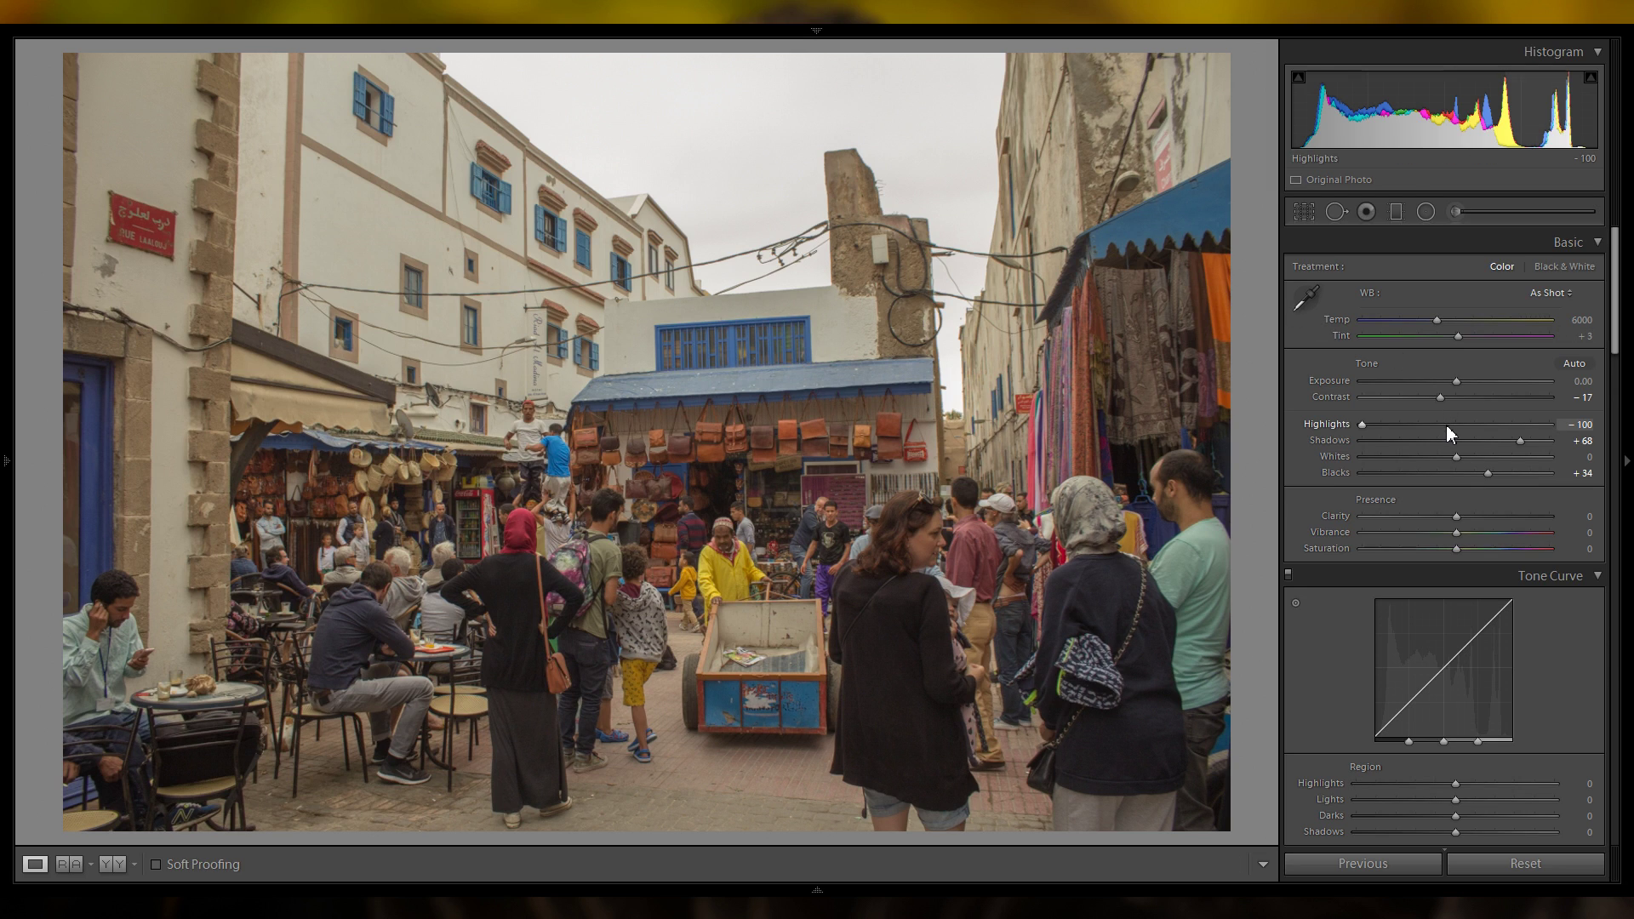
pyautogui.moveTo(1447, 424); pyautogui.dragTo(1048, 416)
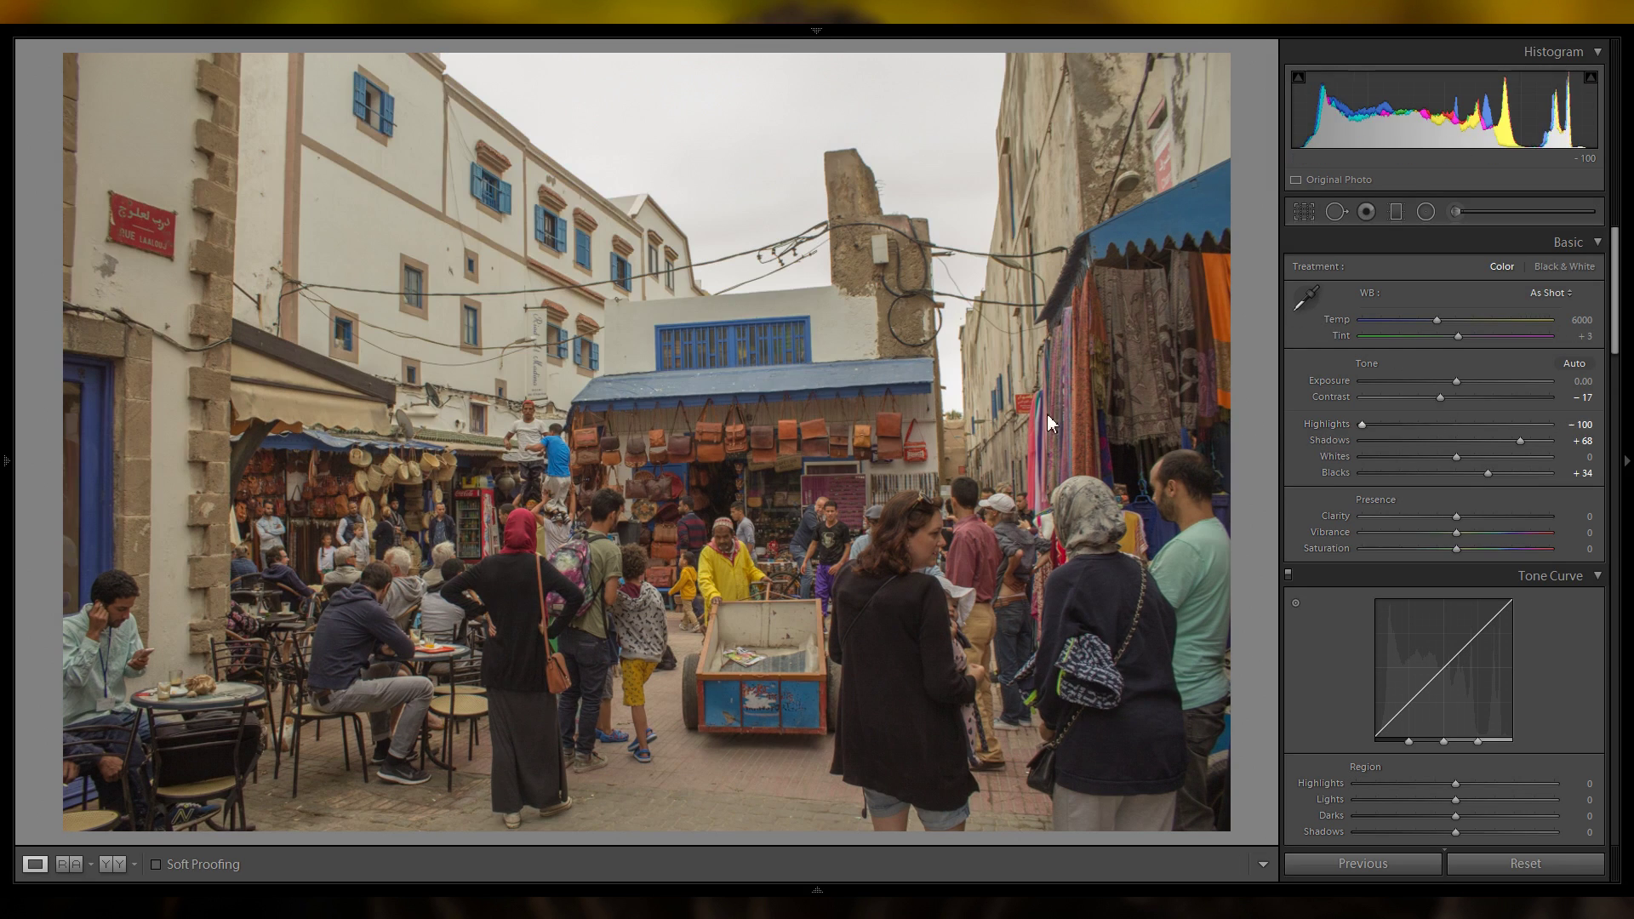
pyautogui.click(766, 141)
pyautogui.click(911, 266)
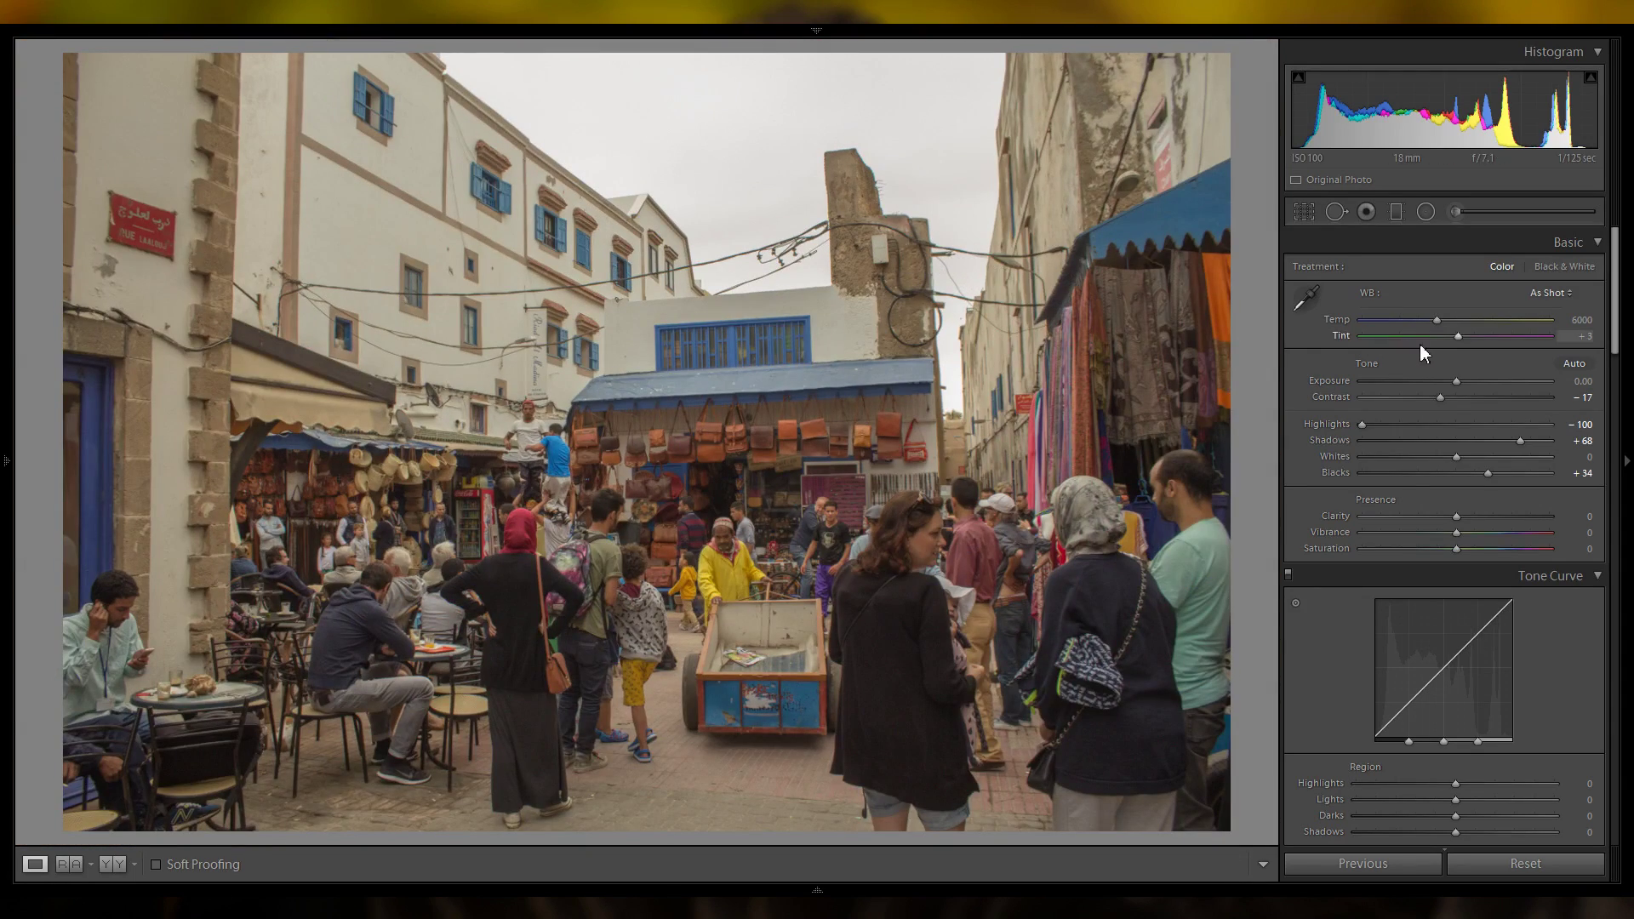
# Set Whites to +33 and check the people and market stalls up close.
pyautogui.moveTo(1460, 457)
pyautogui.mouseDown()
pyautogui.moveTo(1488, 458)
pyautogui.moveTo(1416, 458)
pyautogui.moveTo(1490, 462)
pyautogui.mouseUp()
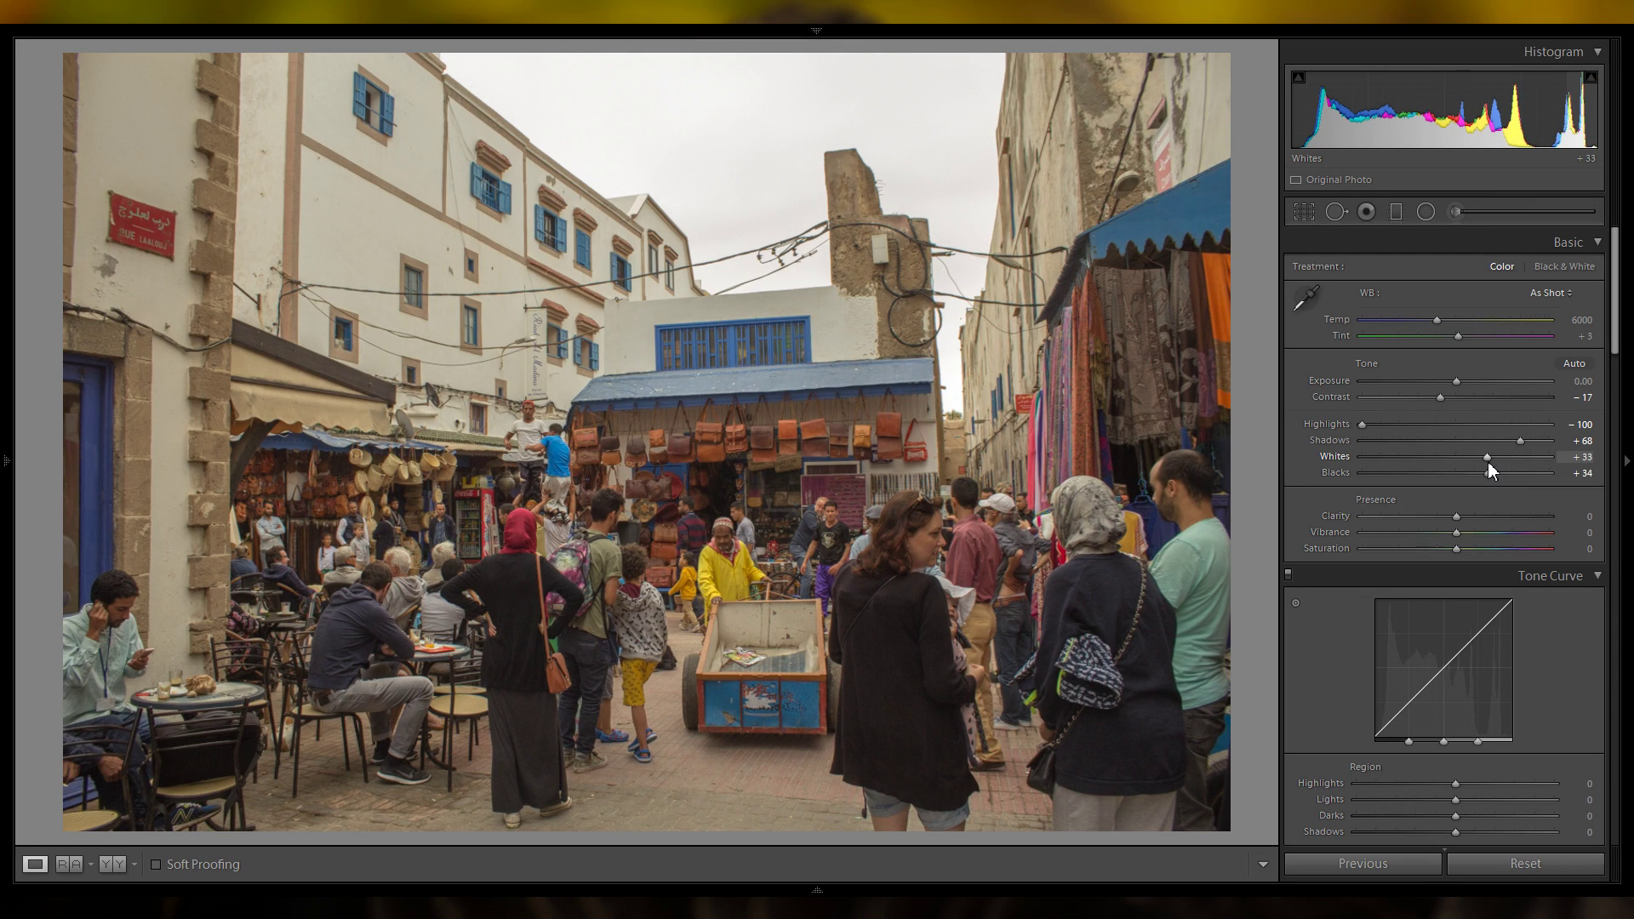
pyautogui.click(609, 478)
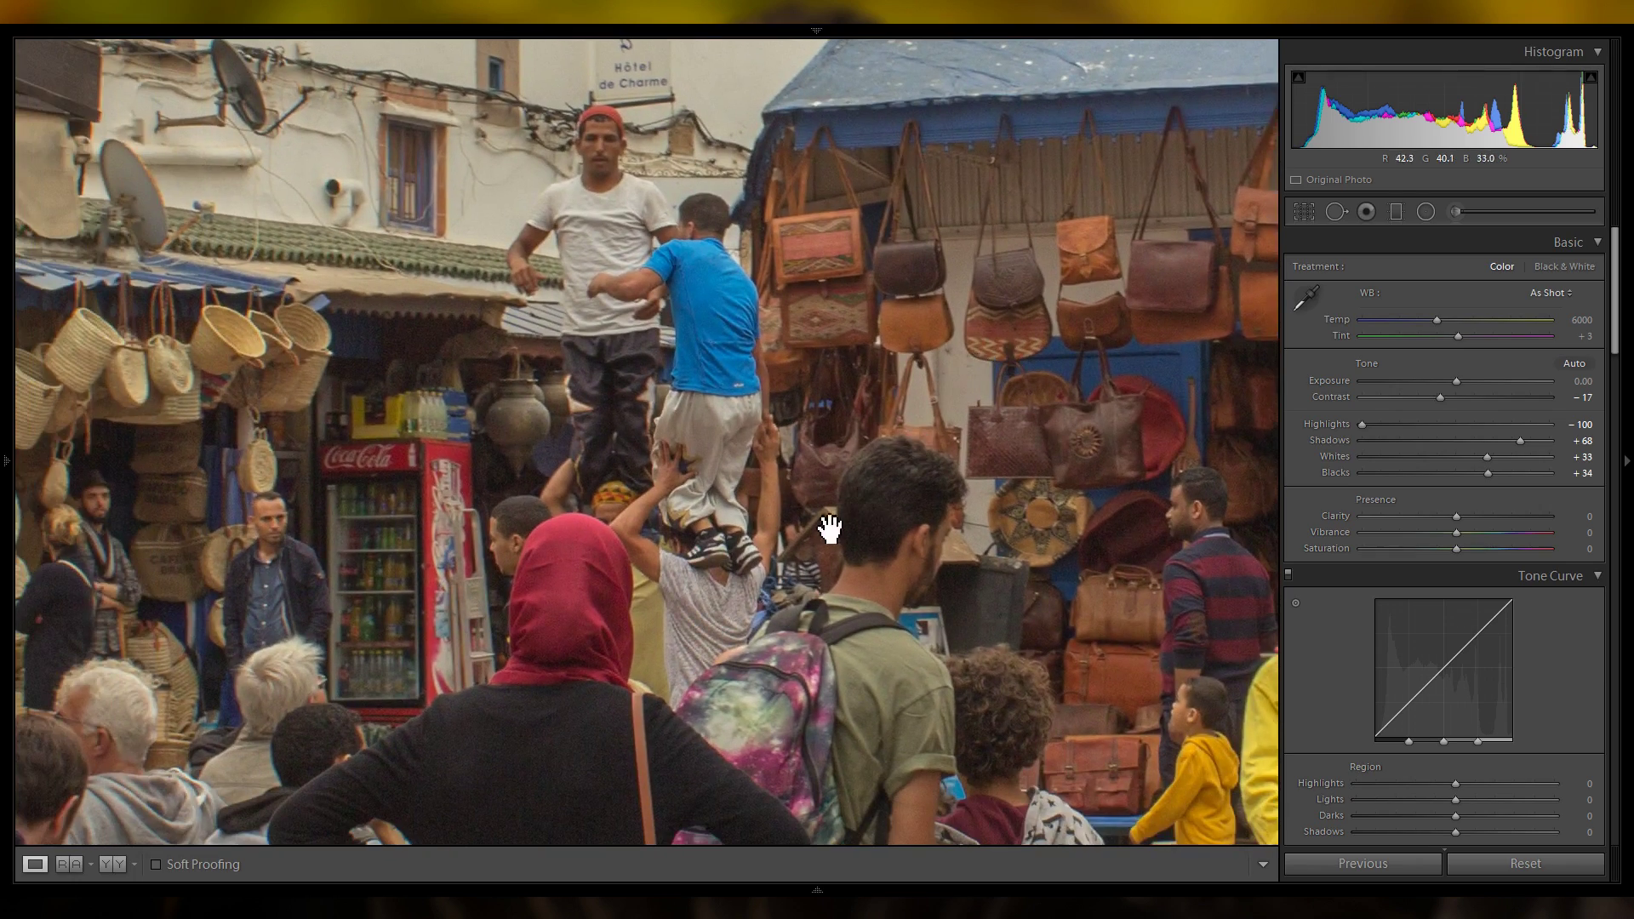
pyautogui.moveTo(830, 528); pyautogui.dragTo(748, 438)
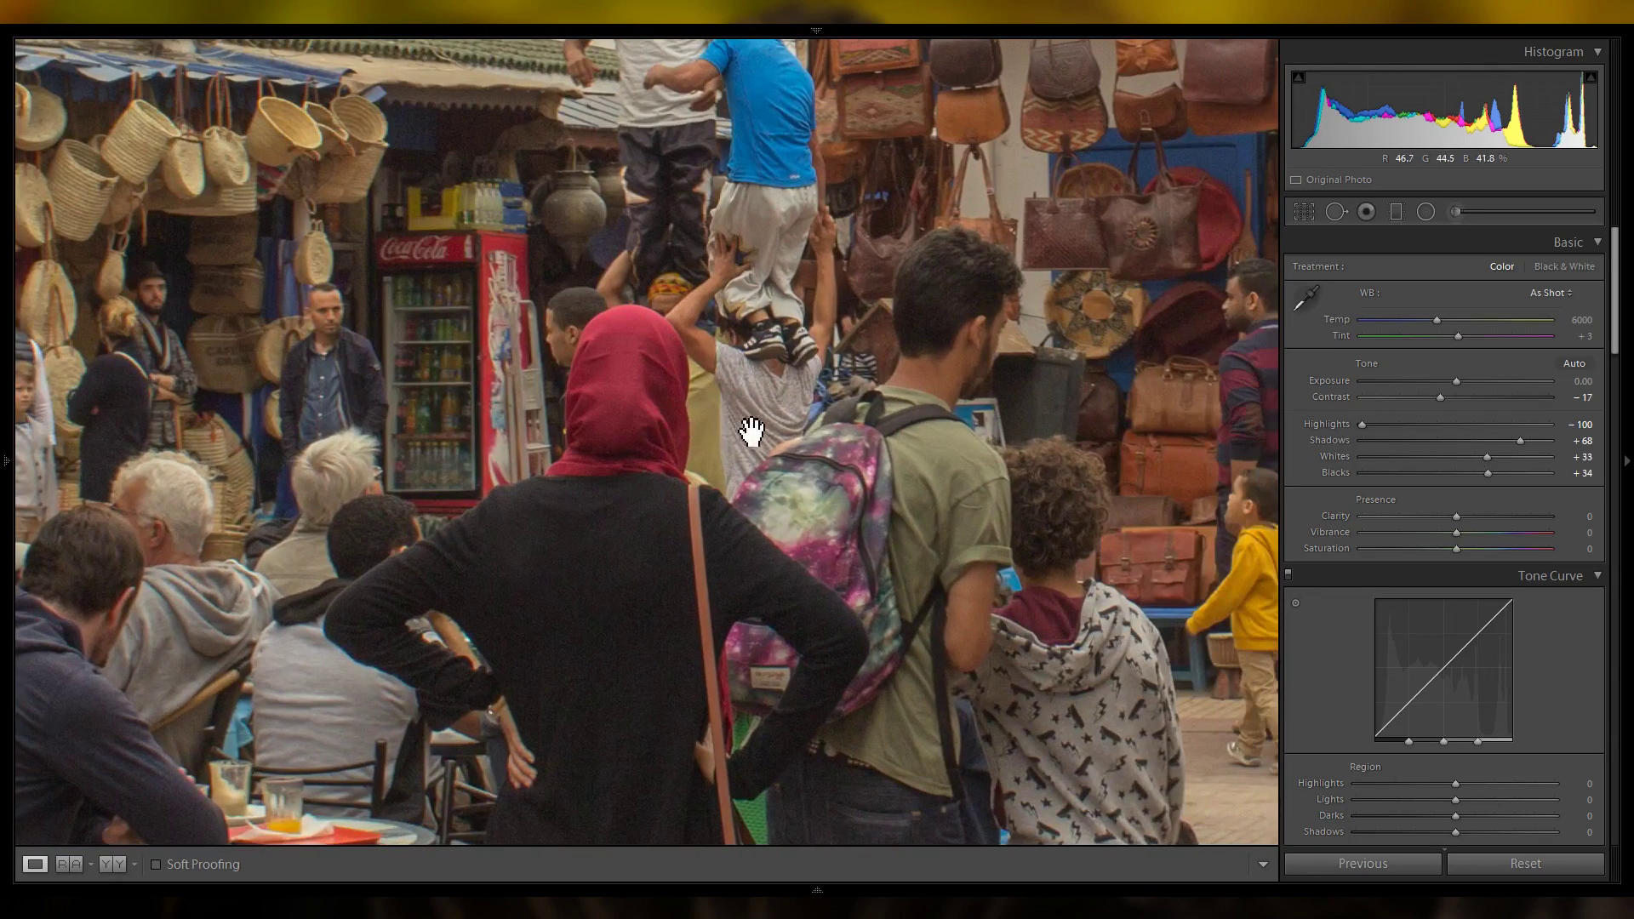
pyautogui.click(801, 432)
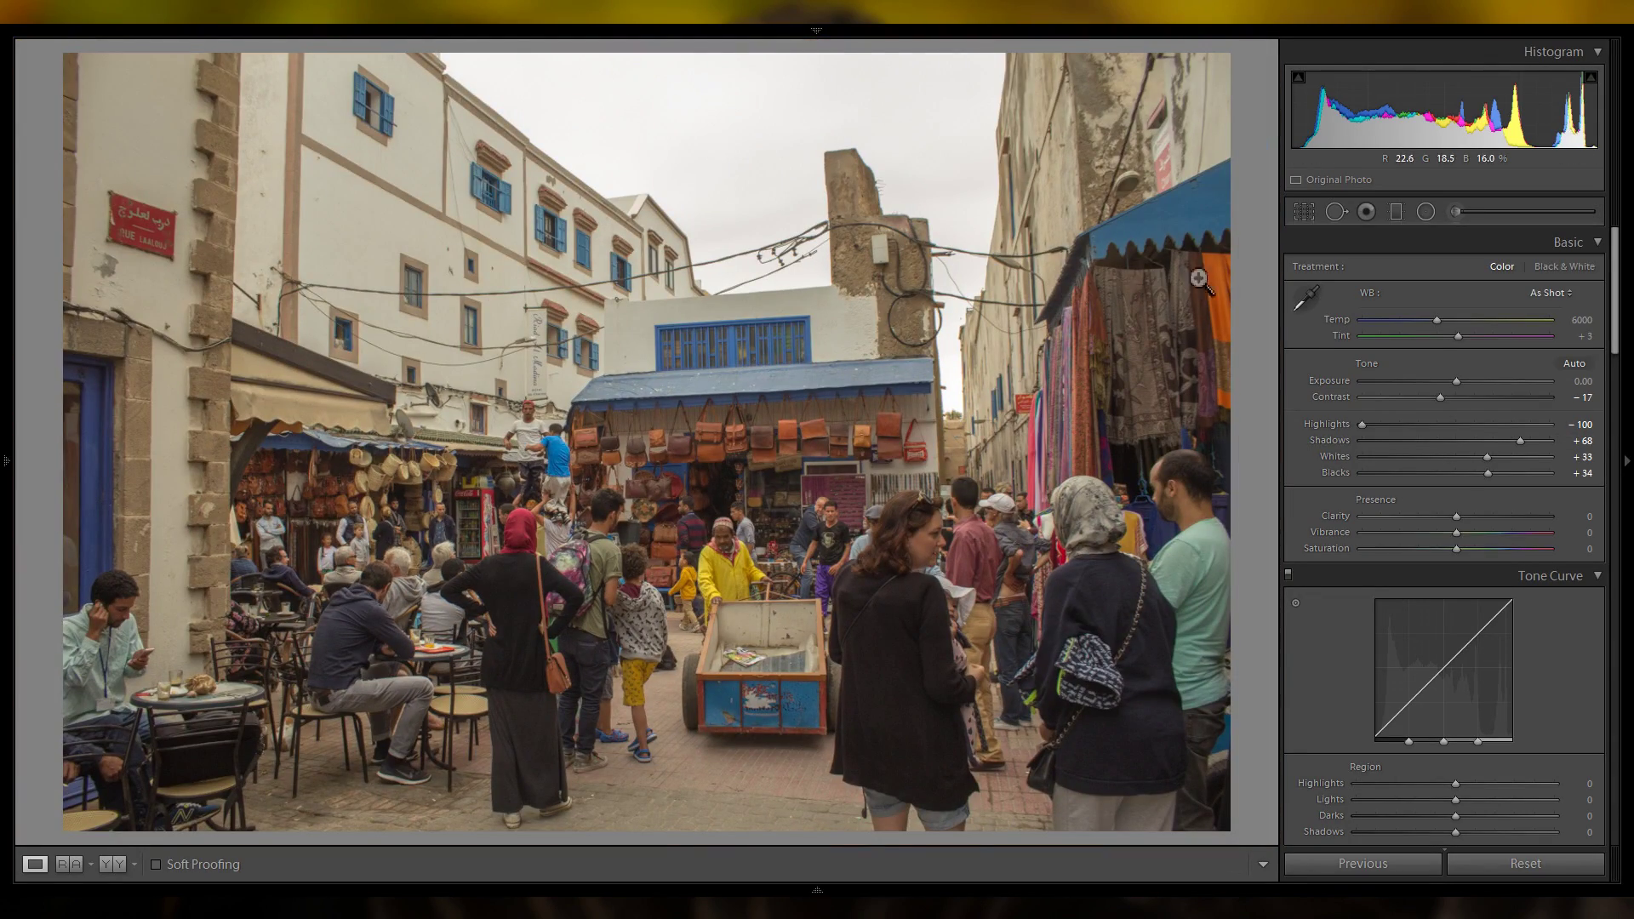
pyautogui.click(1304, 212)
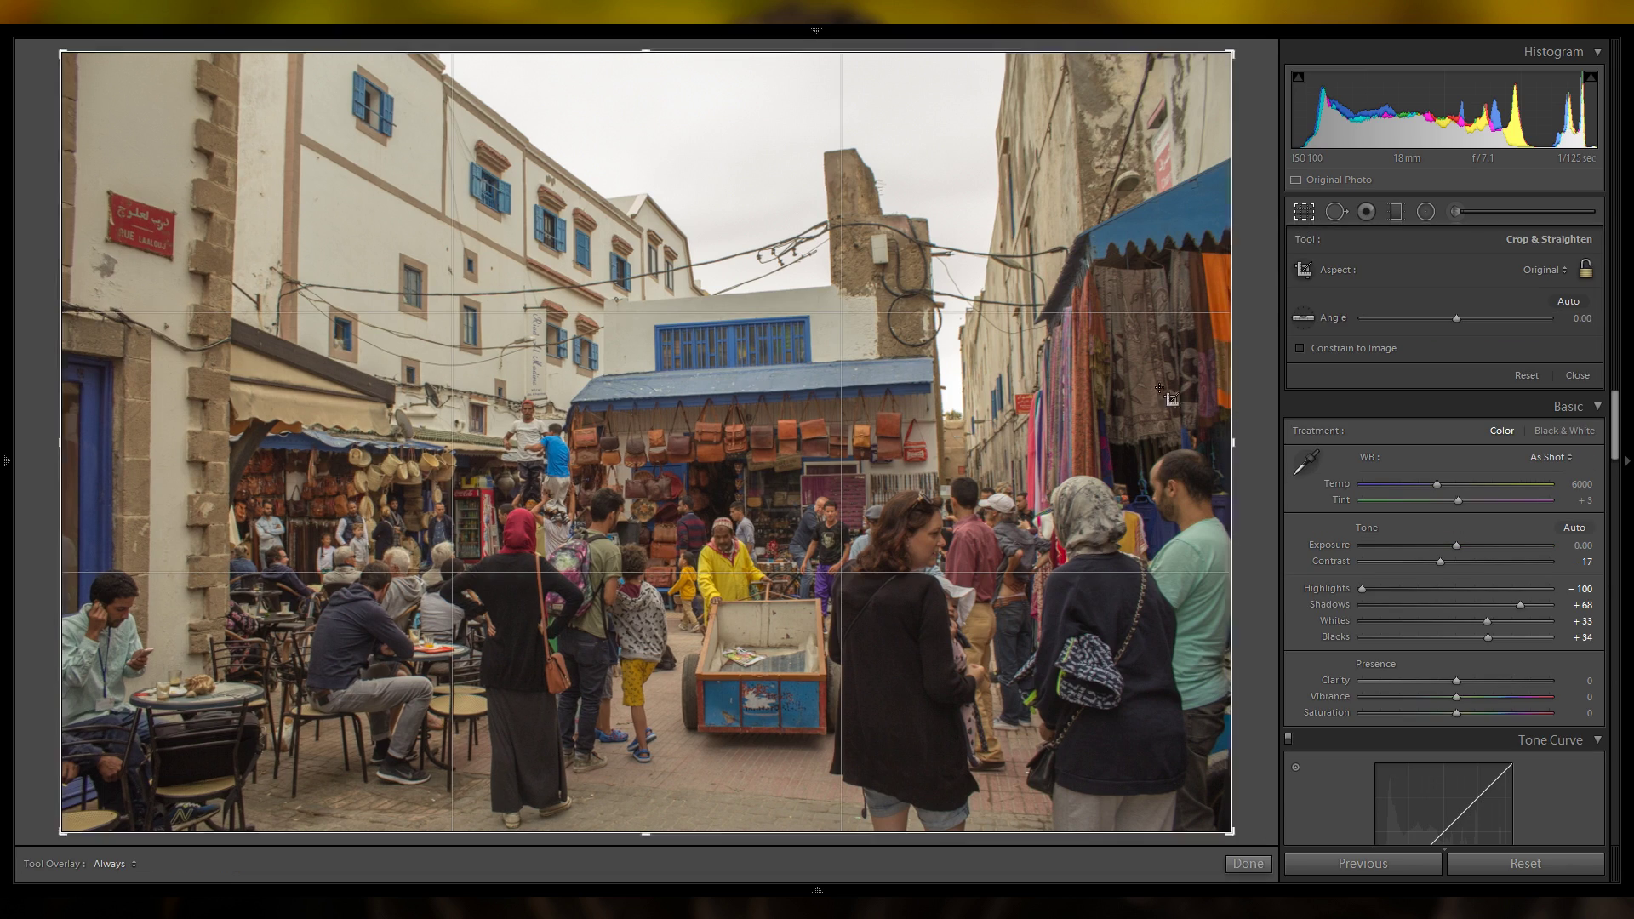
pyautogui.click(1299, 214)
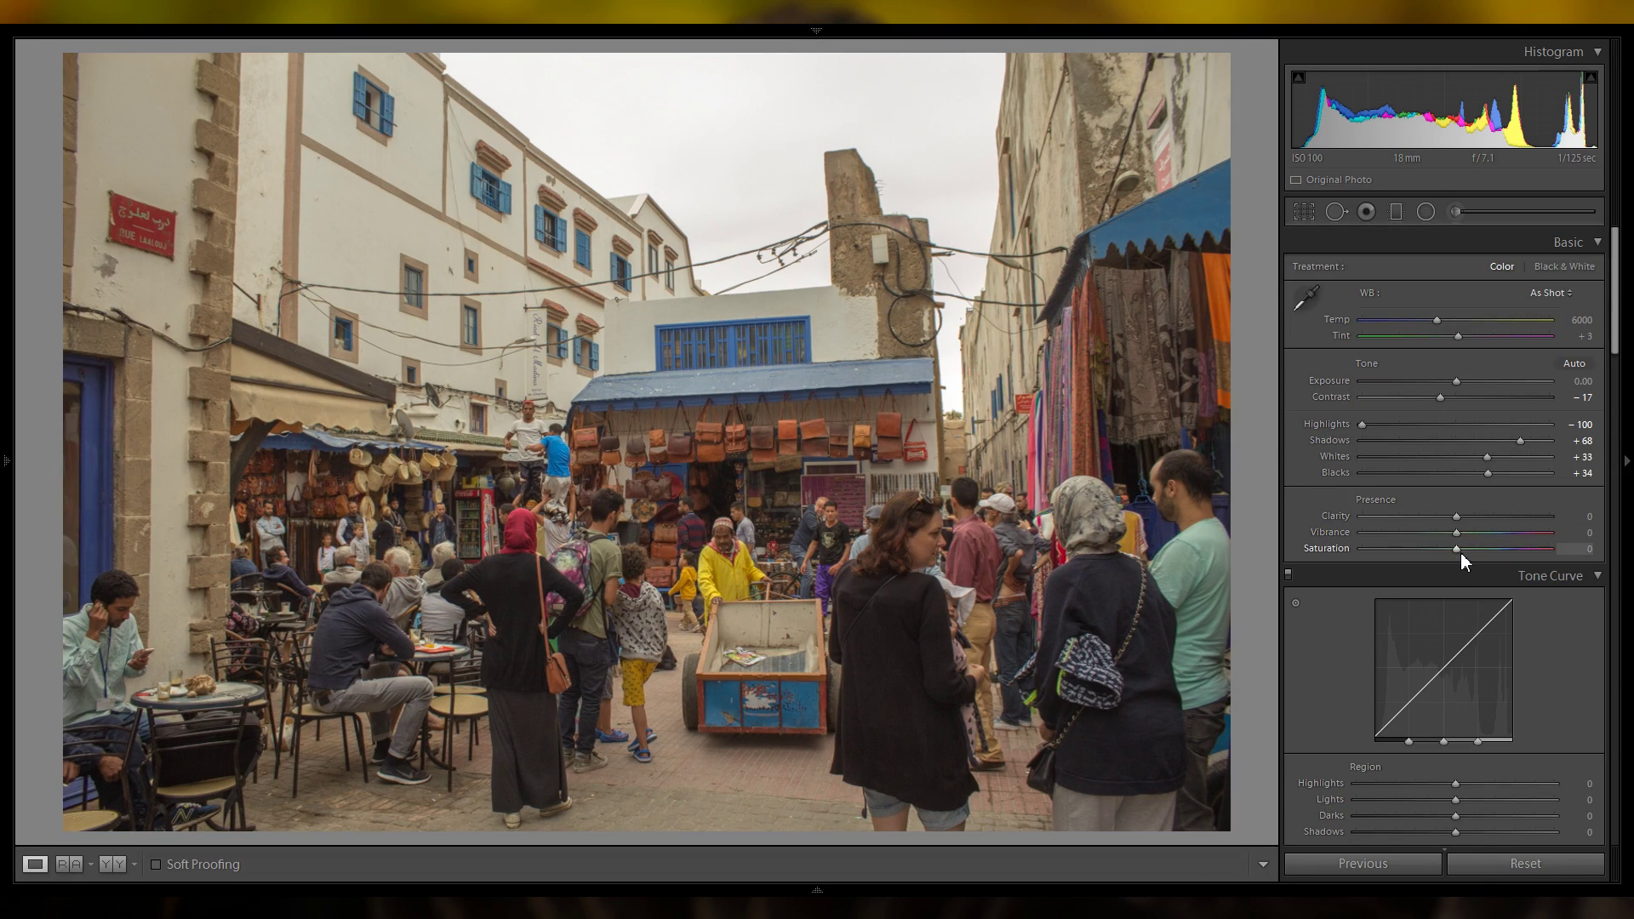
# Try a Saturation of +48 on the whole photo and reset it to the default.
pyautogui.moveTo(1461, 553); pyautogui.dragTo(1505, 552)
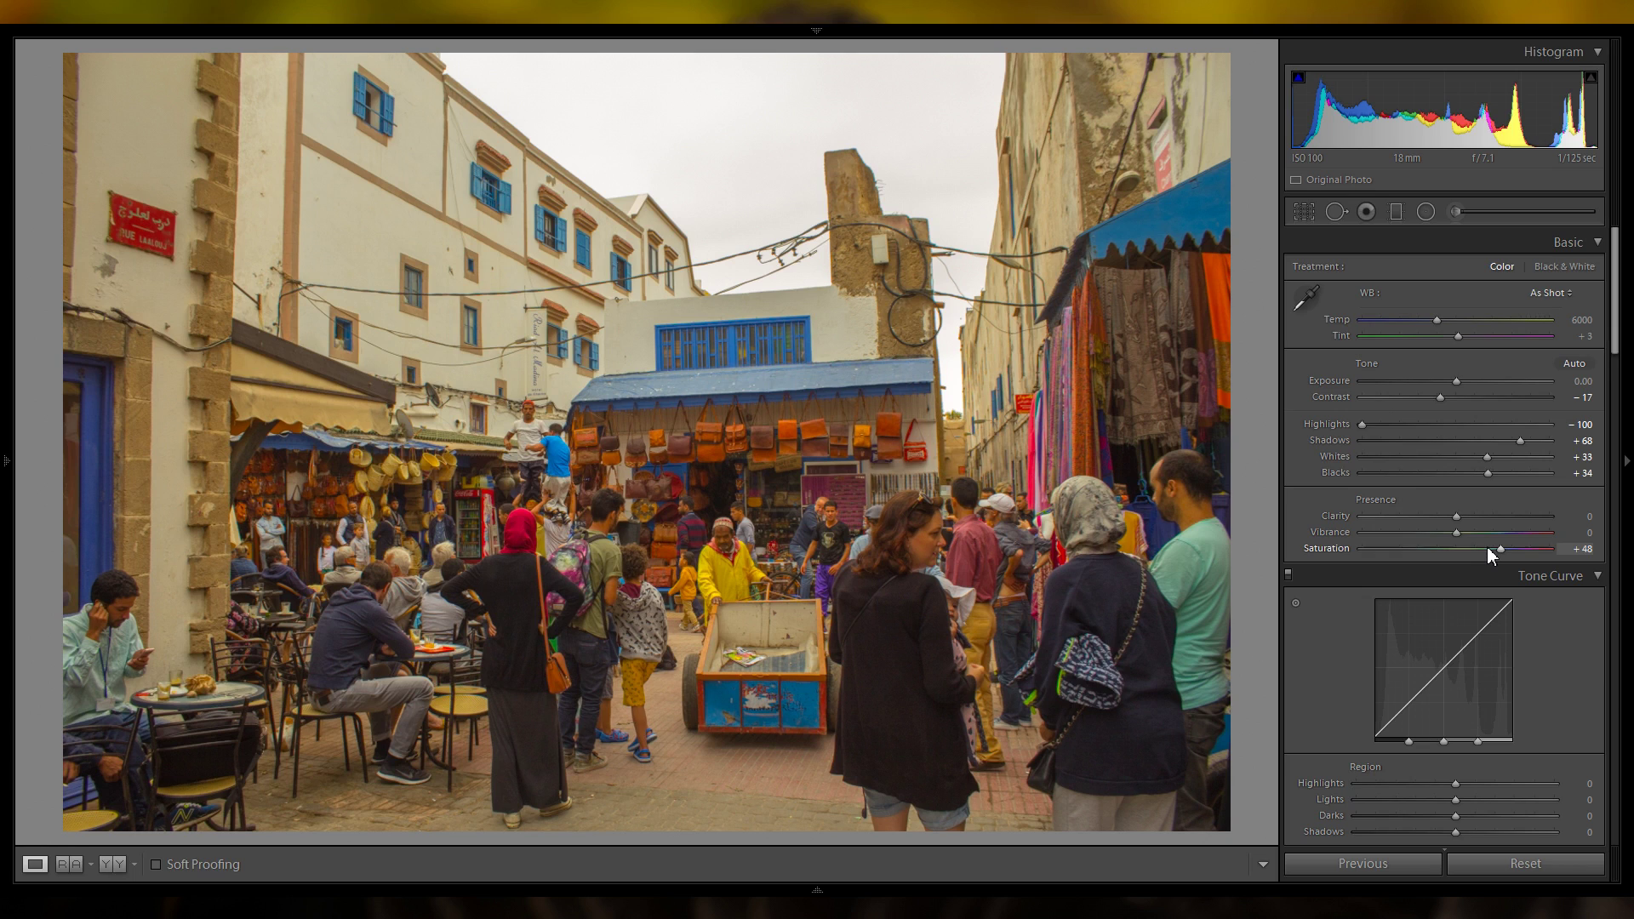
pyautogui.doubleClick(1341, 549)
# Set Vibrance to +25 and Saturation to +10 for a moderate colour boost.
pyautogui.moveTo(1455, 535); pyautogui.dragTo(1515, 534)
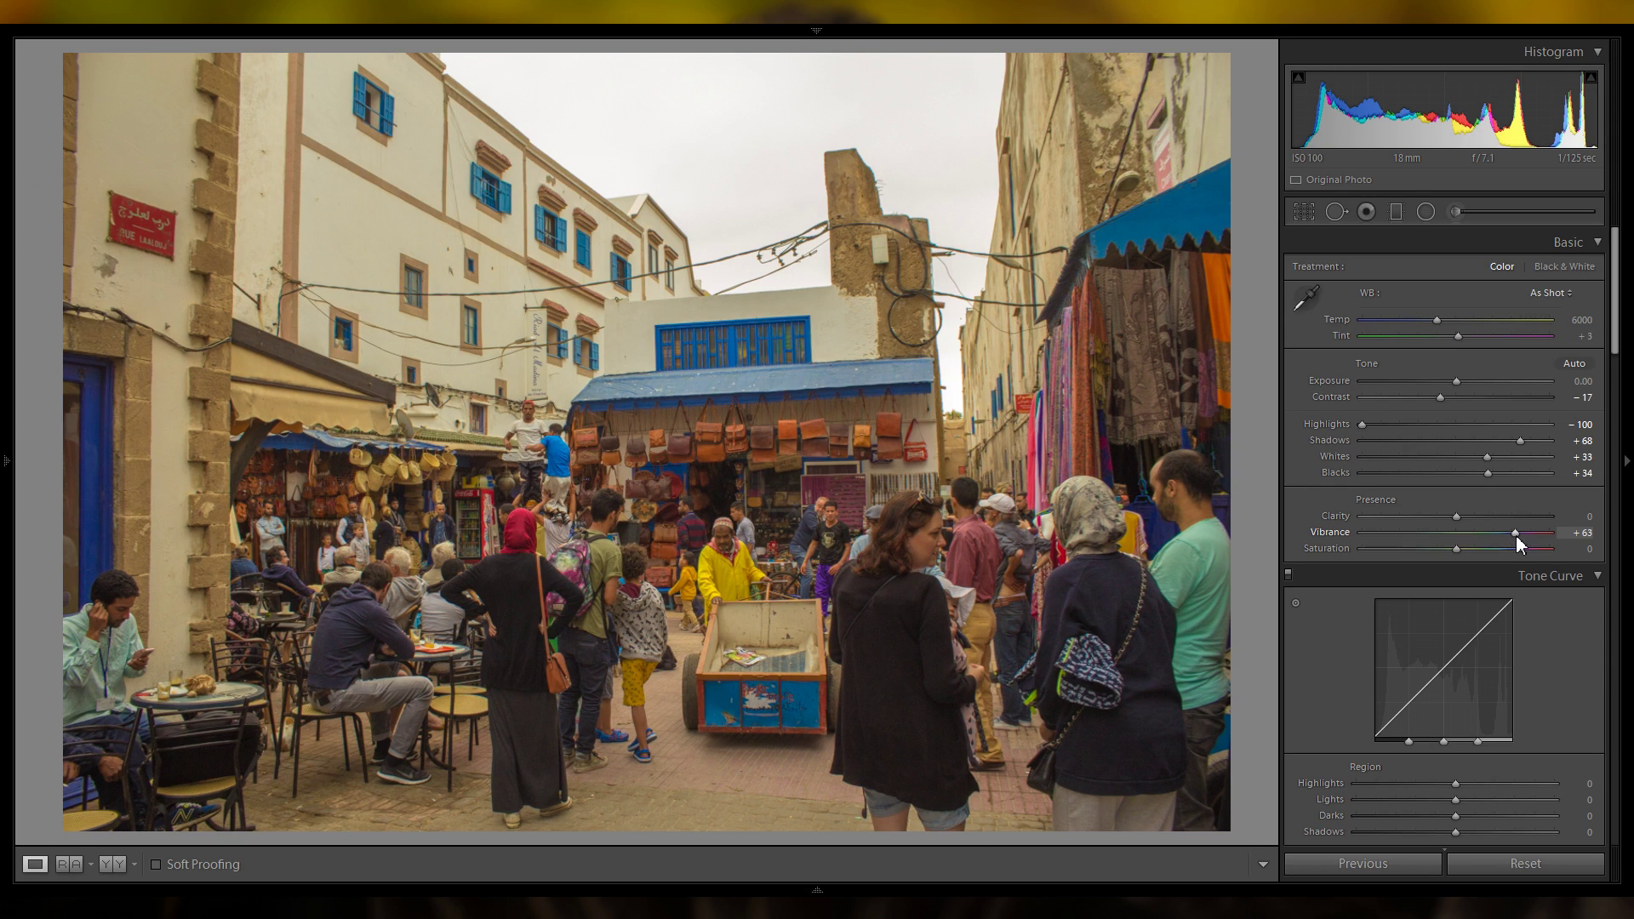
pyautogui.moveTo(1517, 537); pyautogui.dragTo(1484, 535)
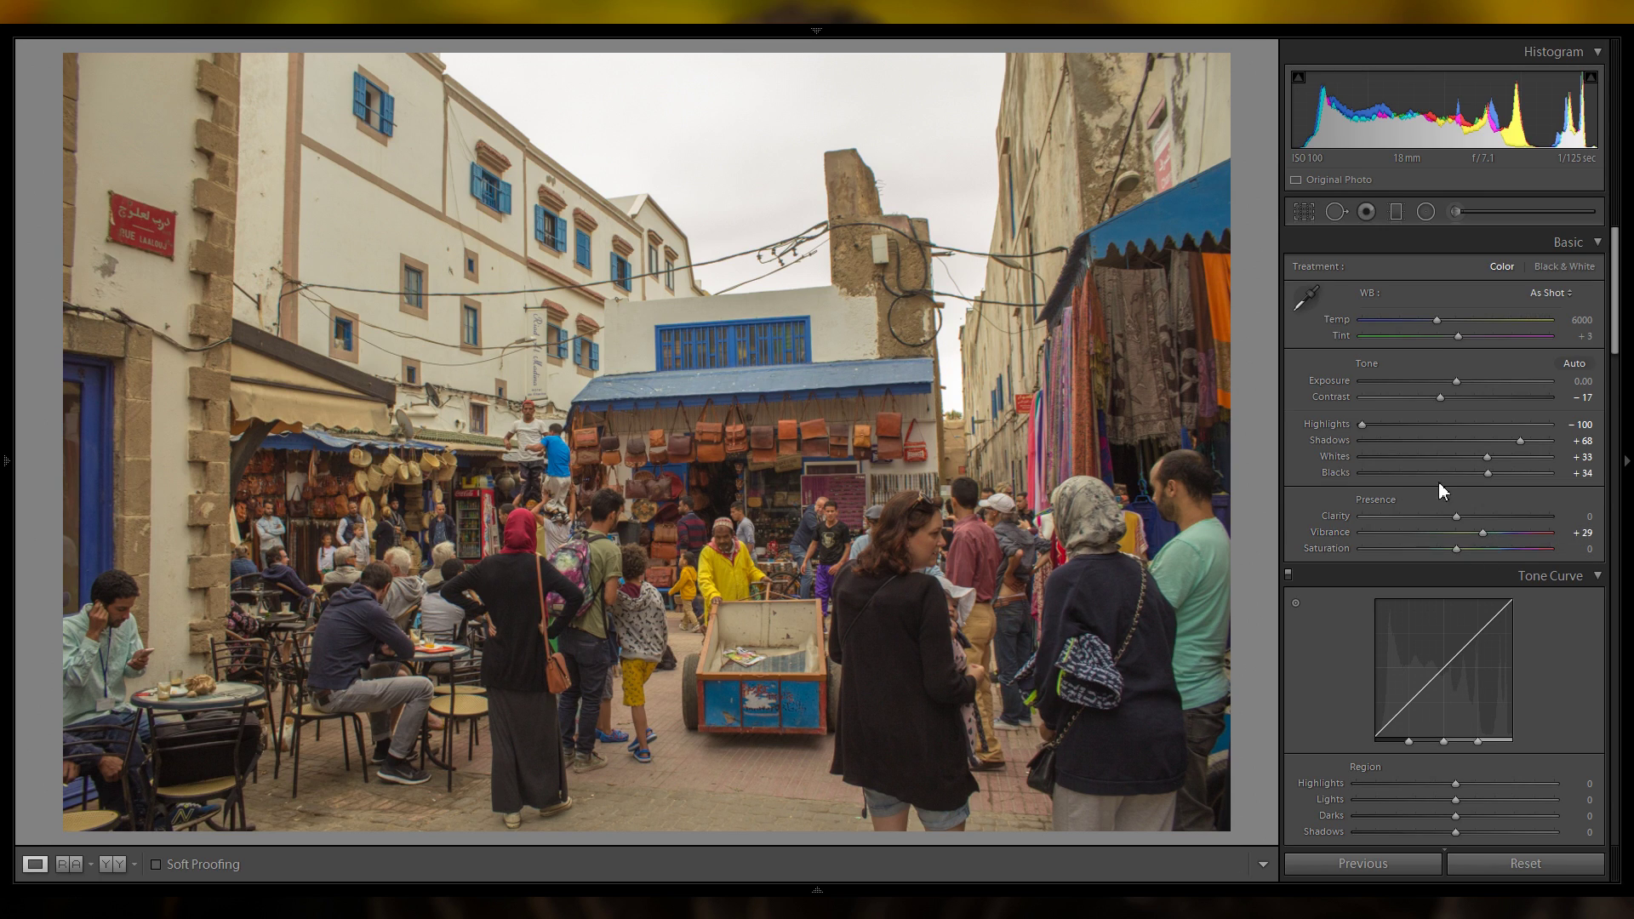
pyautogui.moveTo(1459, 555); pyautogui.dragTo(1468, 555)
pyautogui.moveTo(1485, 530); pyautogui.dragTo(1484, 528)
# Rotate the crop slightly to straighten the street scene and apply it.
pyautogui.click(1302, 215)
pyautogui.moveTo(1274, 286); pyautogui.dragTo(1275, 311)
pyautogui.press('Return')
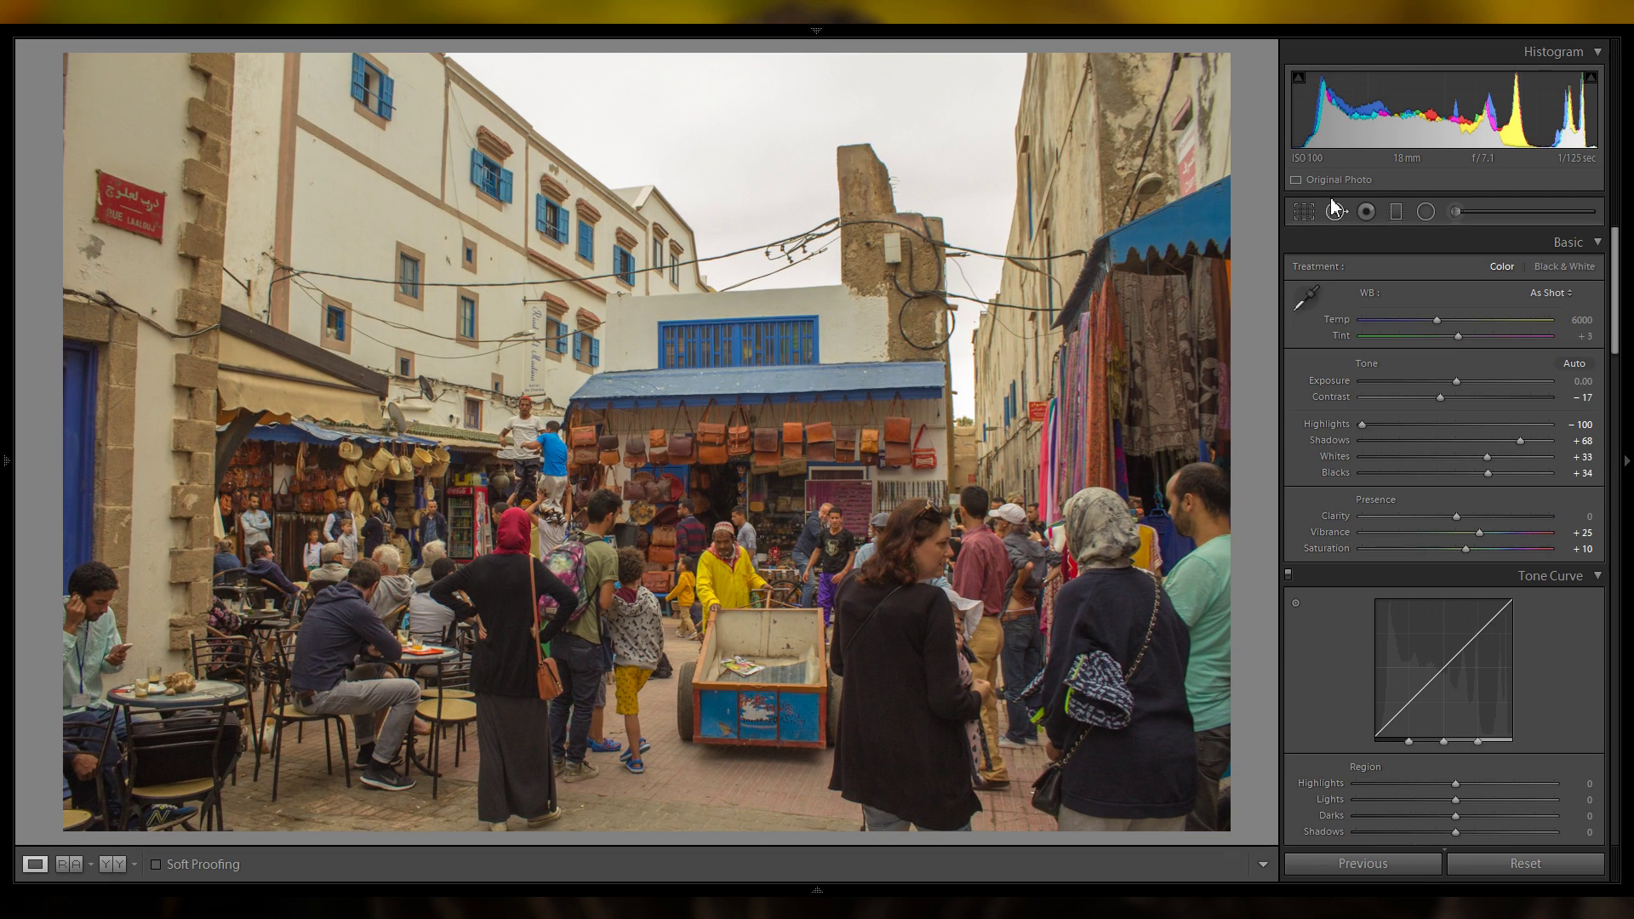
# Readjust the crop angle to about 0.59, resize and reposition the frame over the scene, and apply the crop.
pyautogui.click(1305, 211)
pyautogui.moveTo(1239, 317); pyautogui.dragTo(1240, 315)
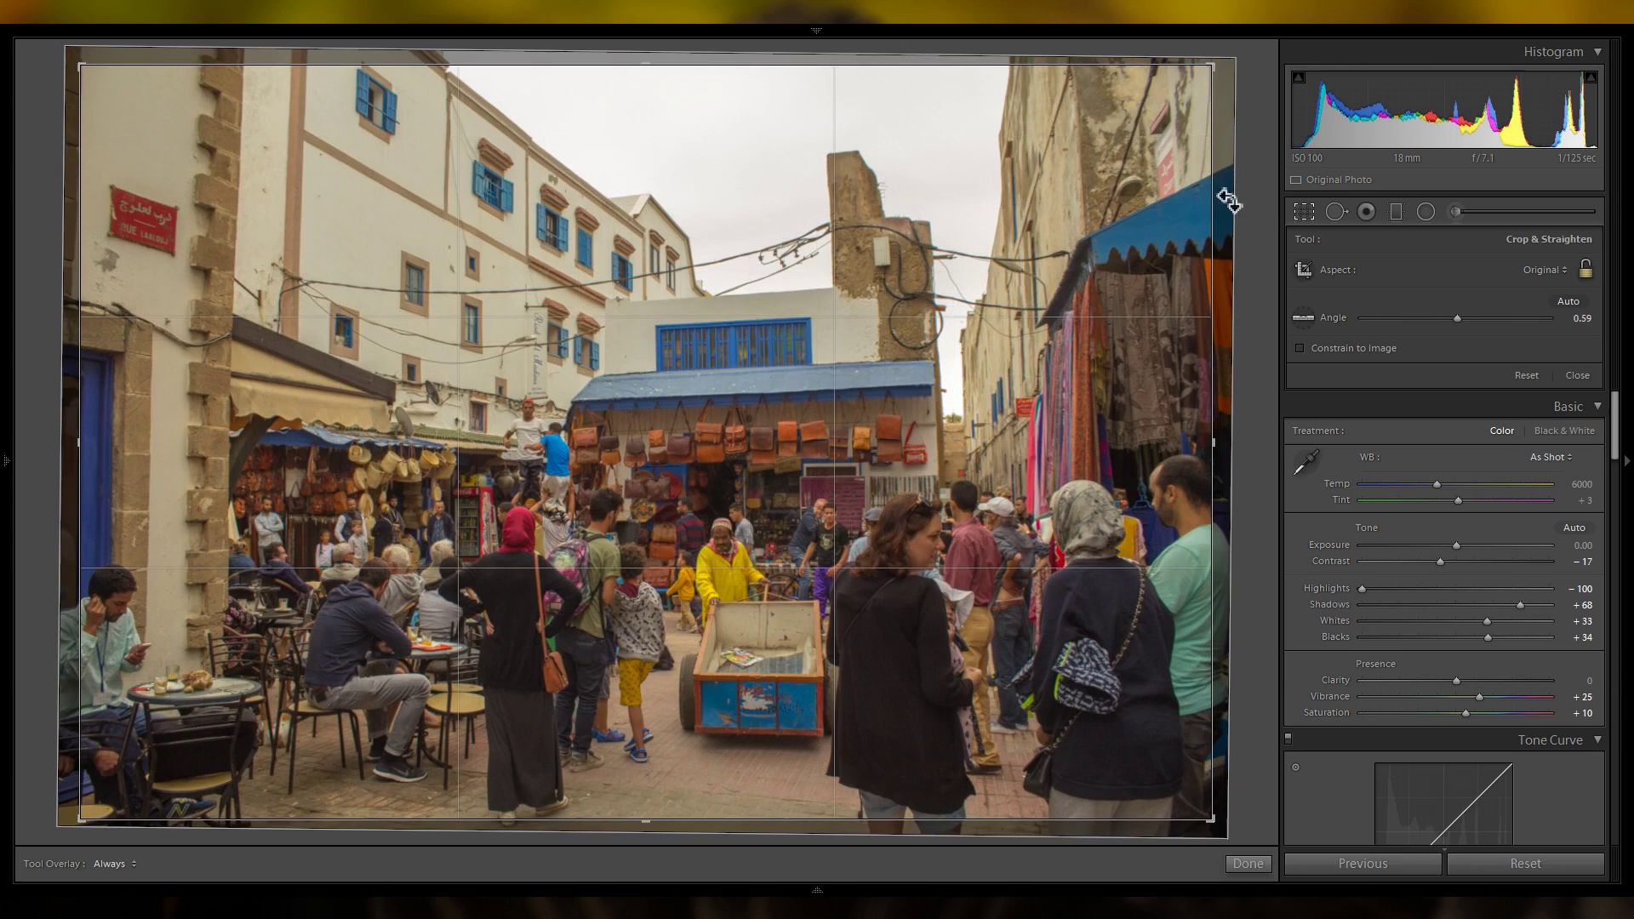
pyautogui.moveTo(1214, 73); pyautogui.dragTo(1237, 66)
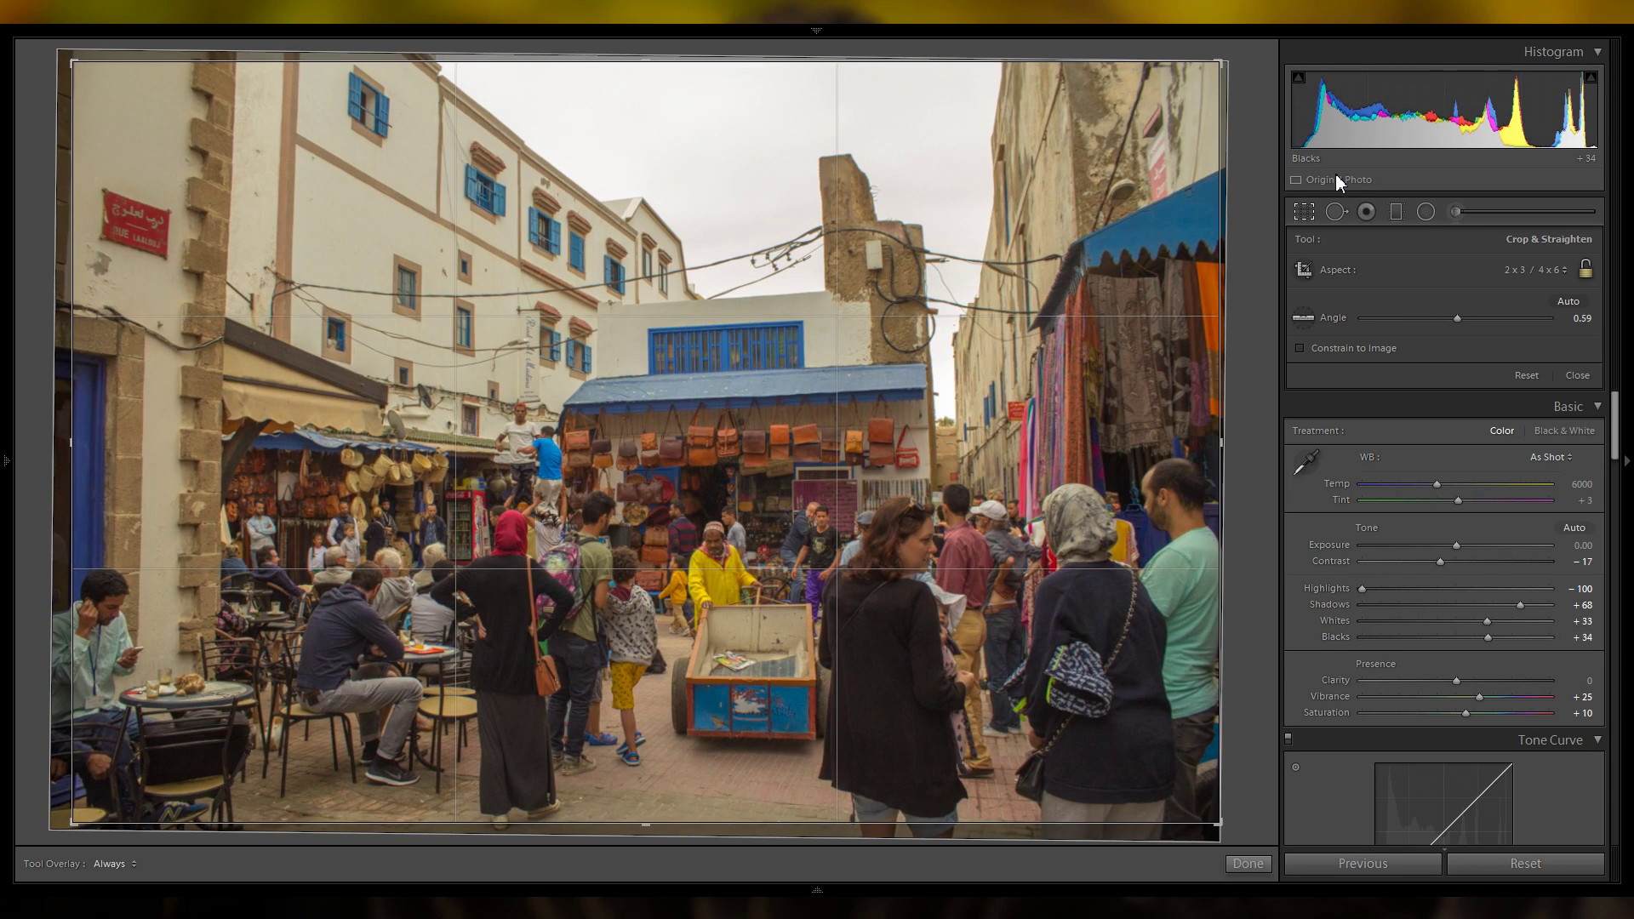
pyautogui.moveTo(1113, 281); pyautogui.dragTo(1125, 279)
pyautogui.moveTo(1230, 73); pyautogui.dragTo(1189, 76)
pyautogui.click(1307, 209)
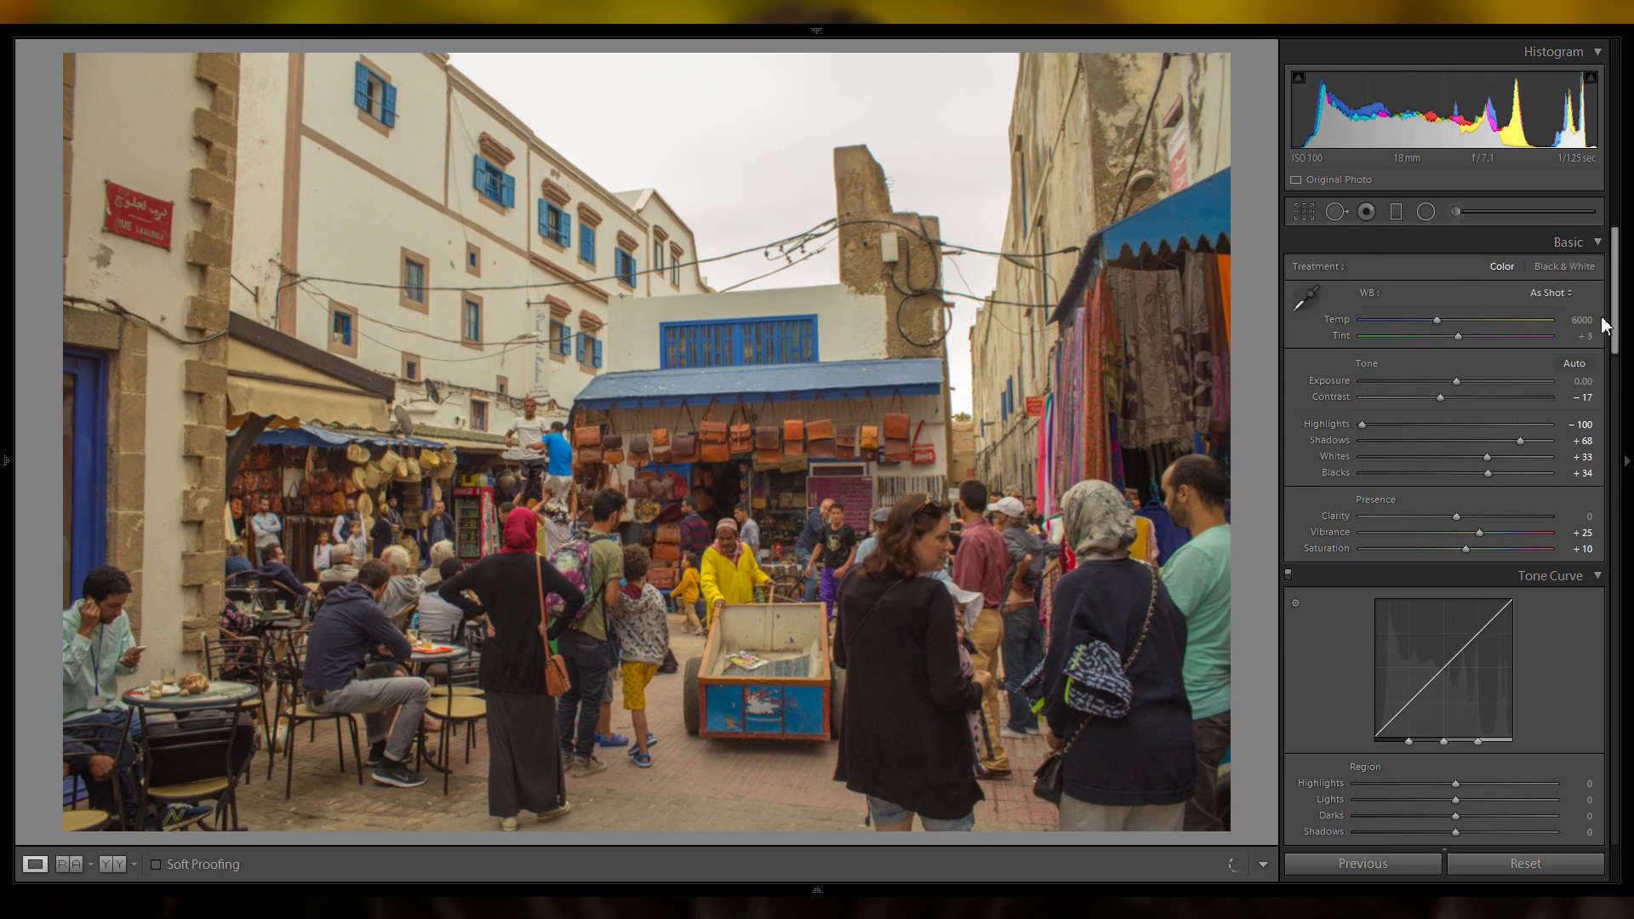
# Compare the Auto and Vertical Upright perspective corrections with the uncorrected photo, and keep Auto applied.
pyautogui.moveTo(1617, 318); pyautogui.dragTo(1618, 685)
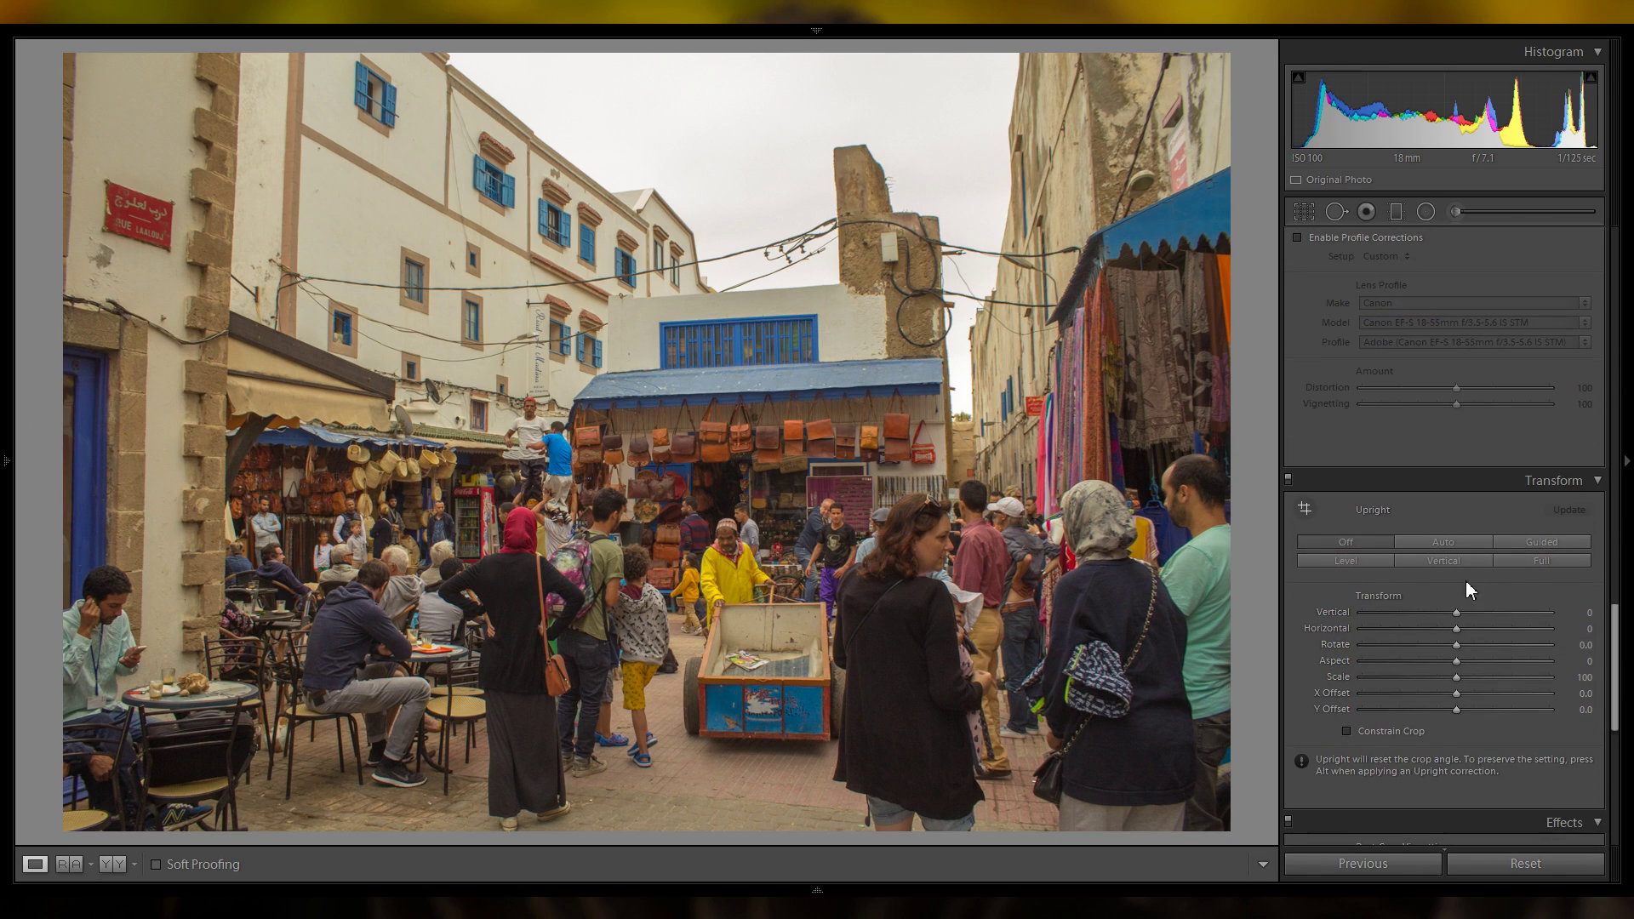
pyautogui.click(1439, 542)
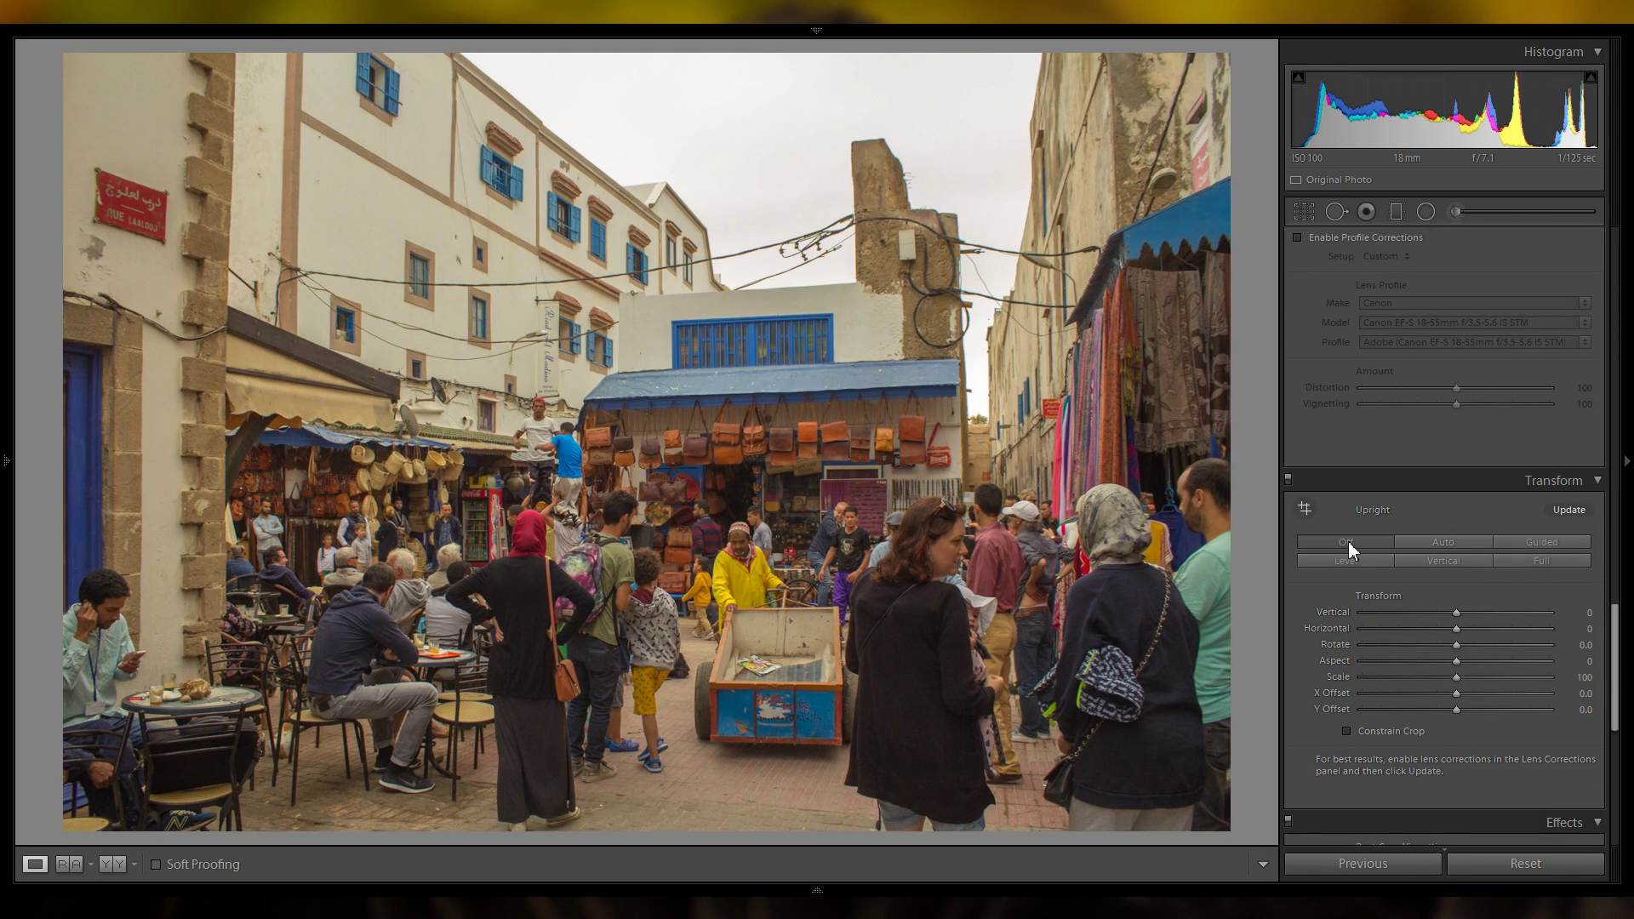
pyautogui.click(1349, 541)
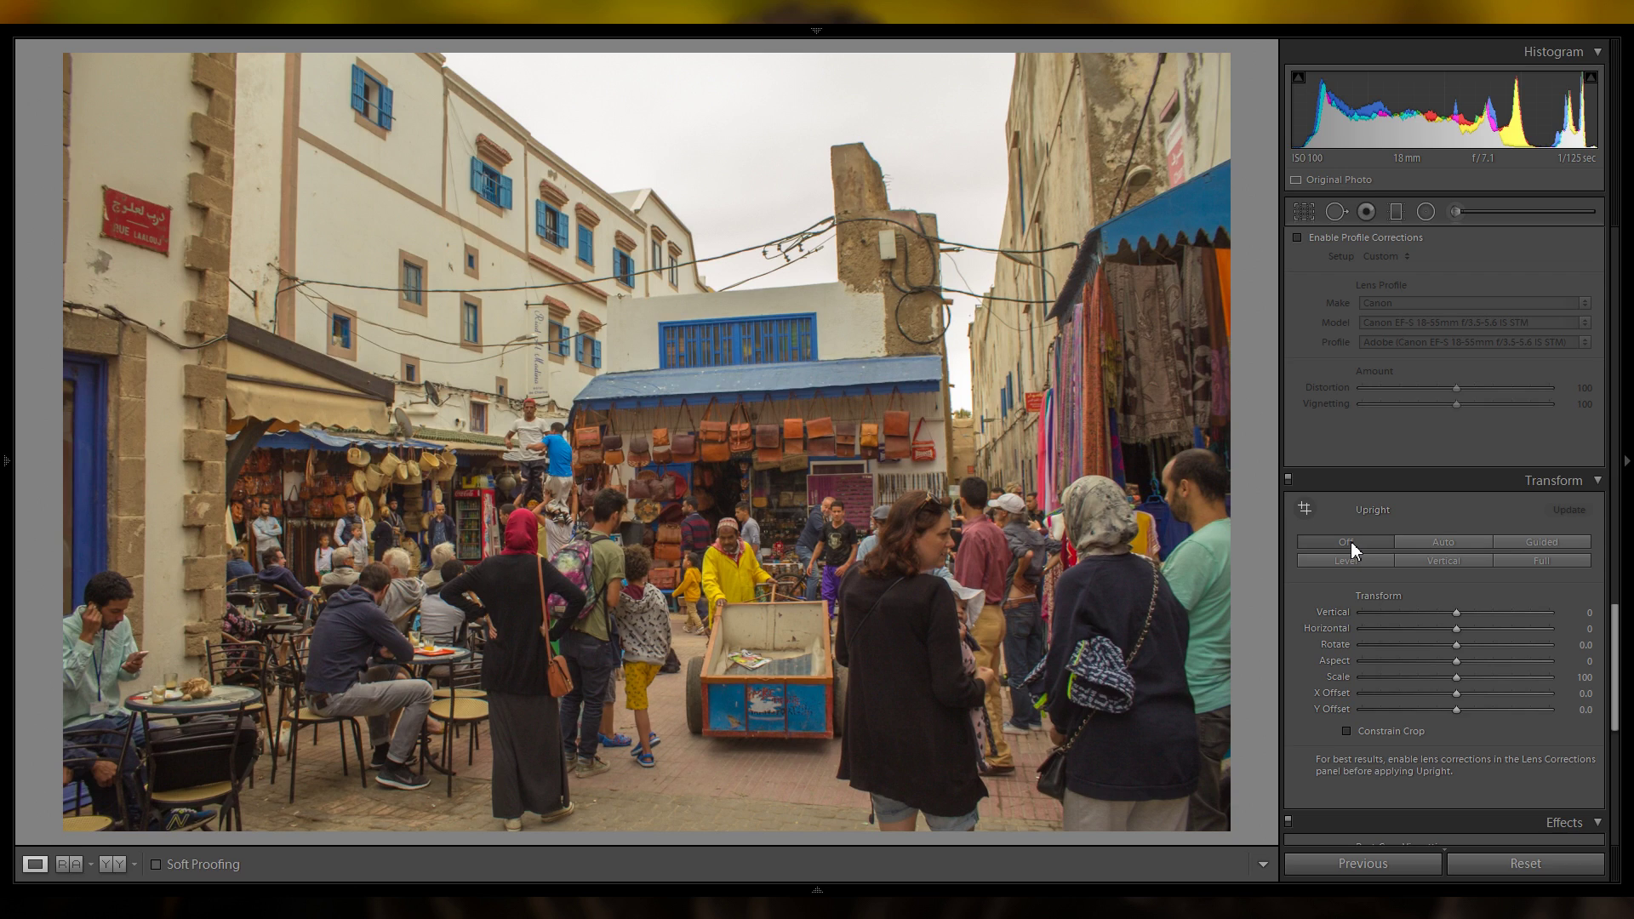
pyautogui.click(1470, 543)
pyautogui.click(1405, 562)
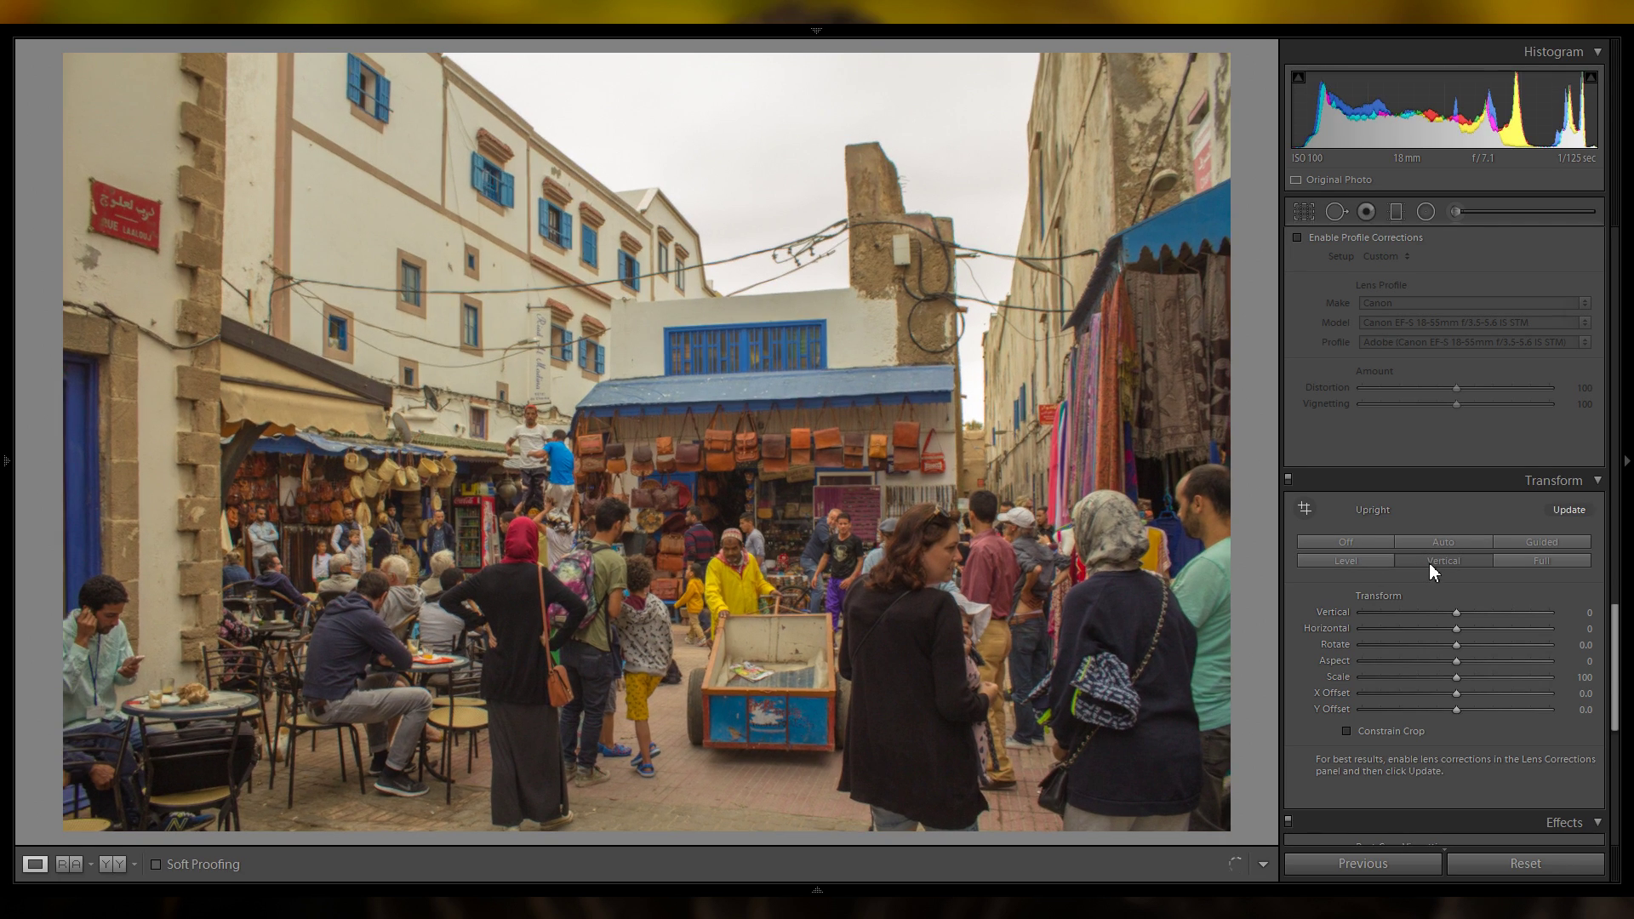
pyautogui.click(1440, 543)
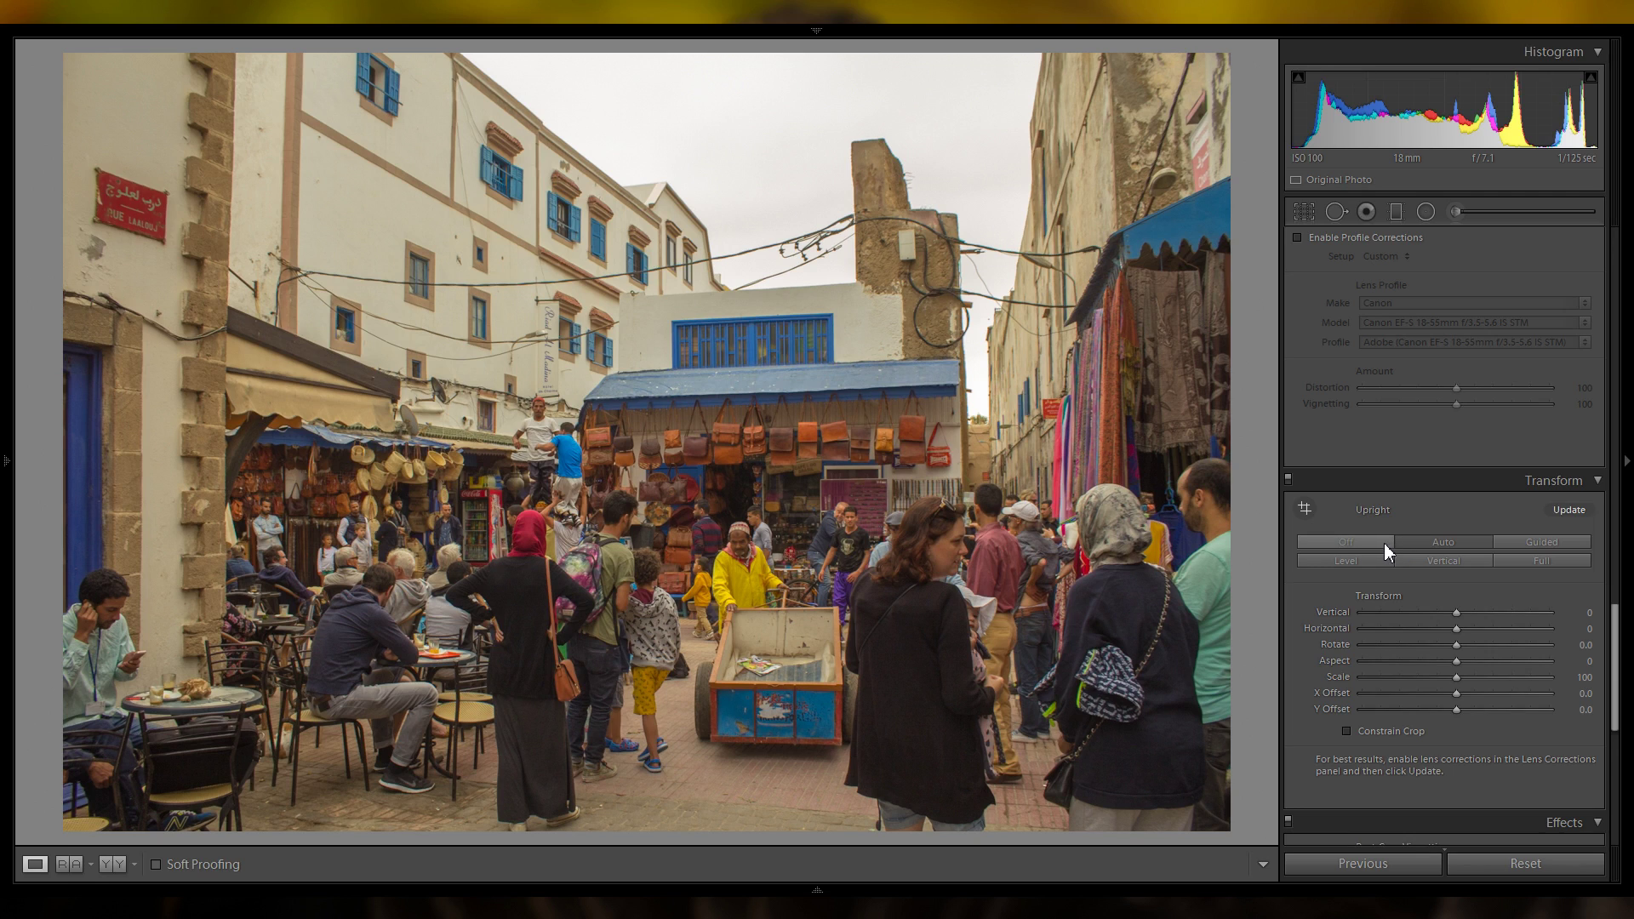
pyautogui.click(1363, 546)
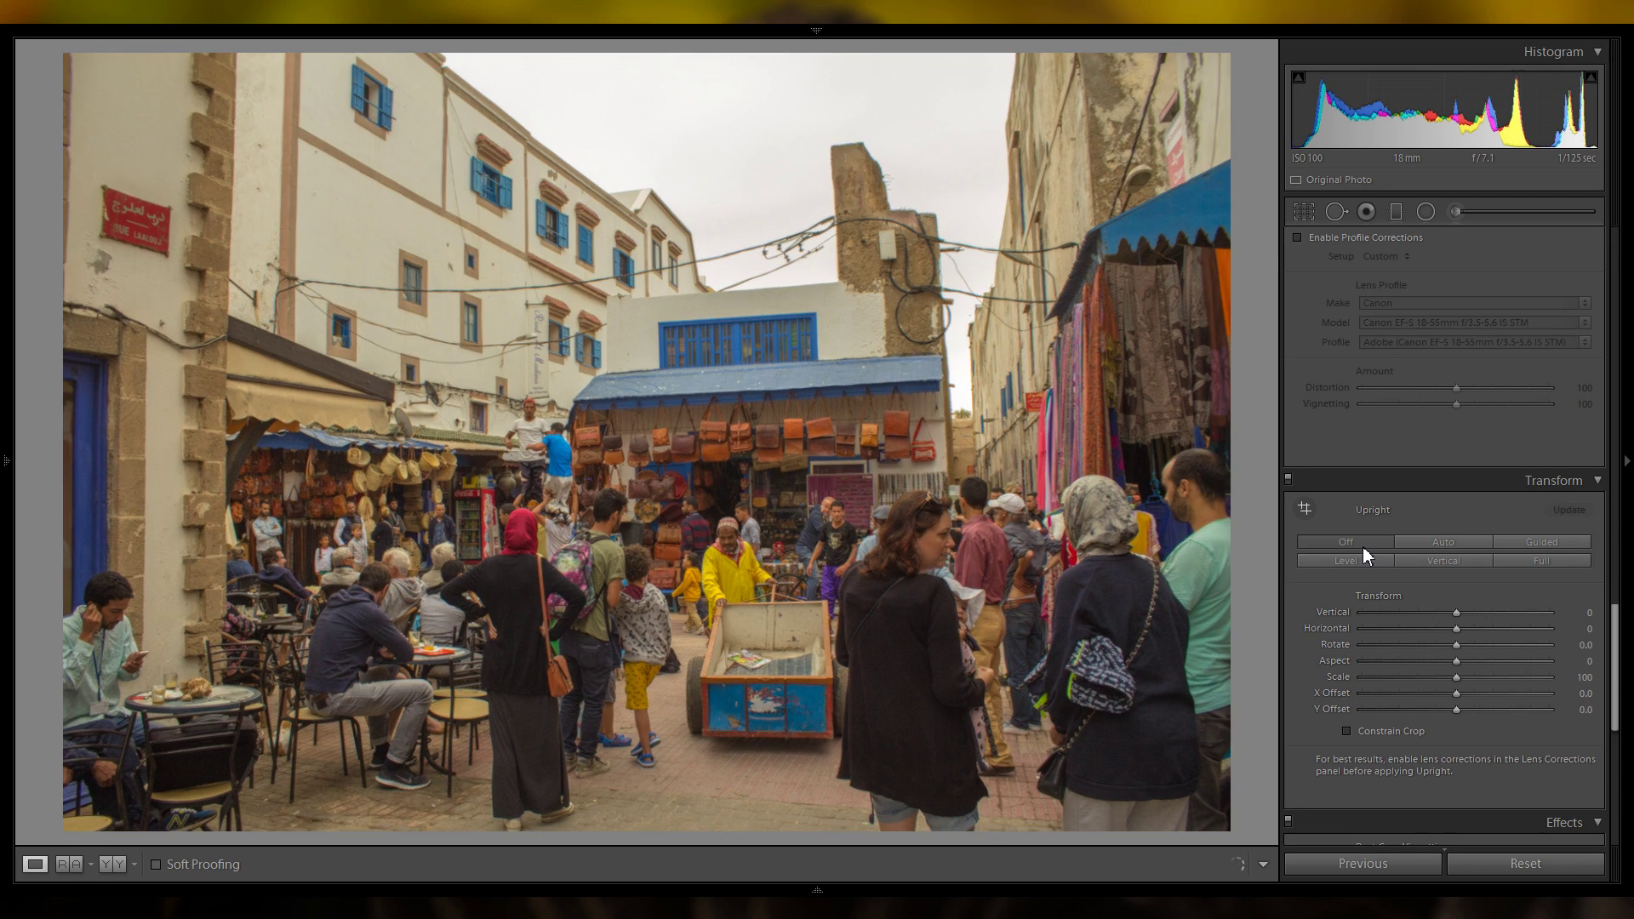
pyautogui.click(1437, 540)
# Enable Remove Chromatic Aberration and compare the building edges and cables up close with it off and on, keeping it on.
pyautogui.scroll(2, 1616, 624)
pyautogui.scroll(8, 1617, 624)
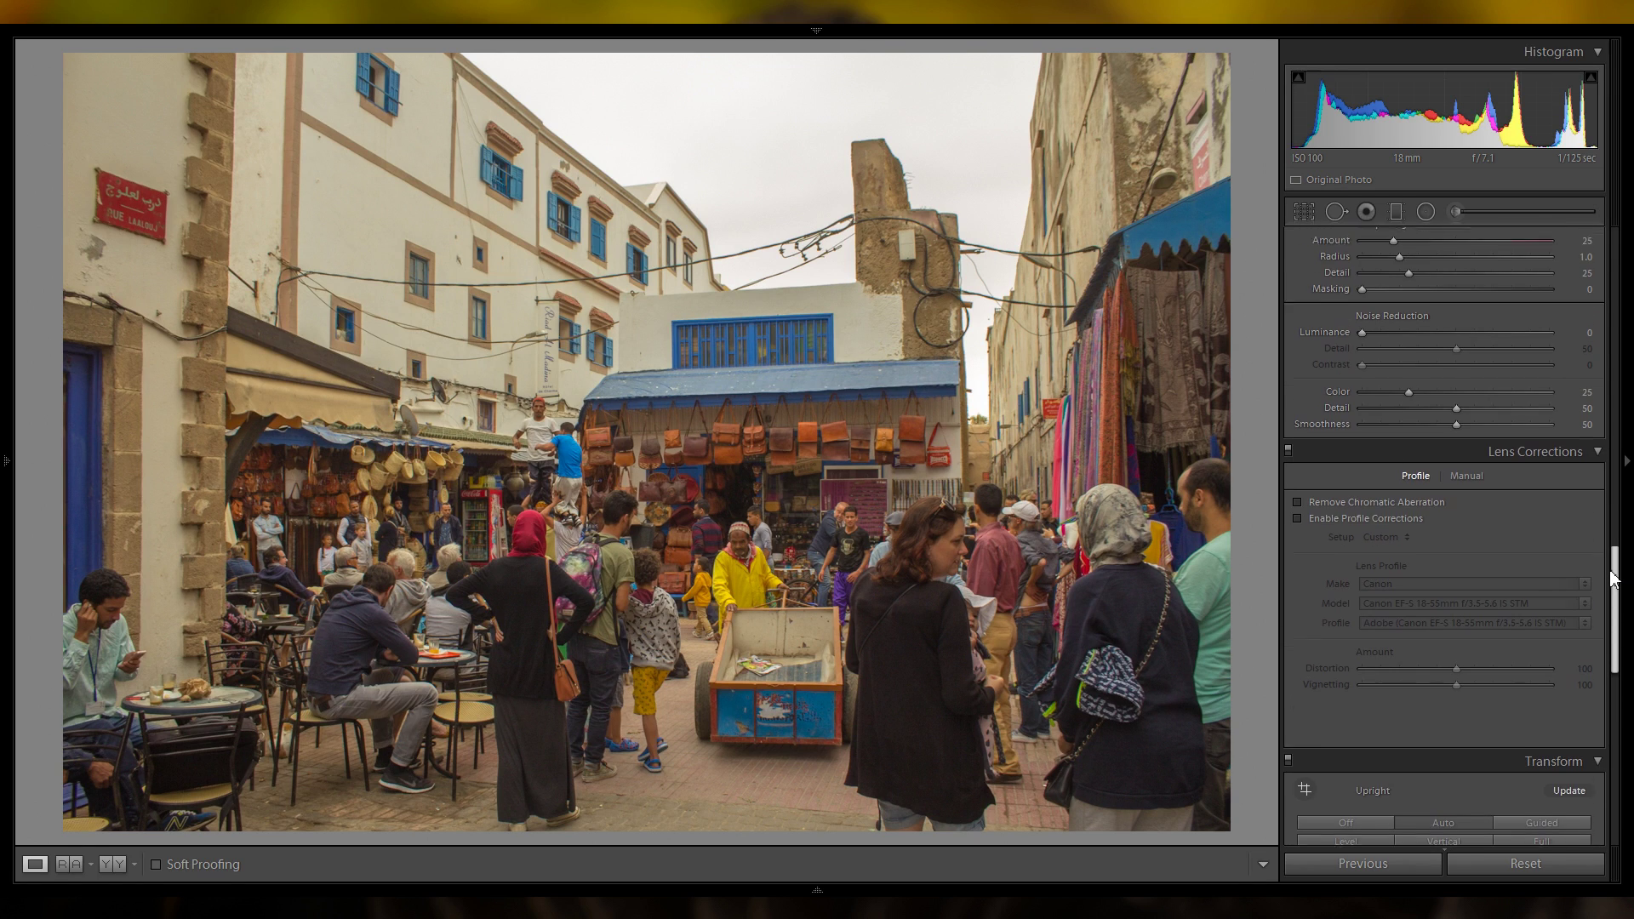
pyautogui.click(1360, 511)
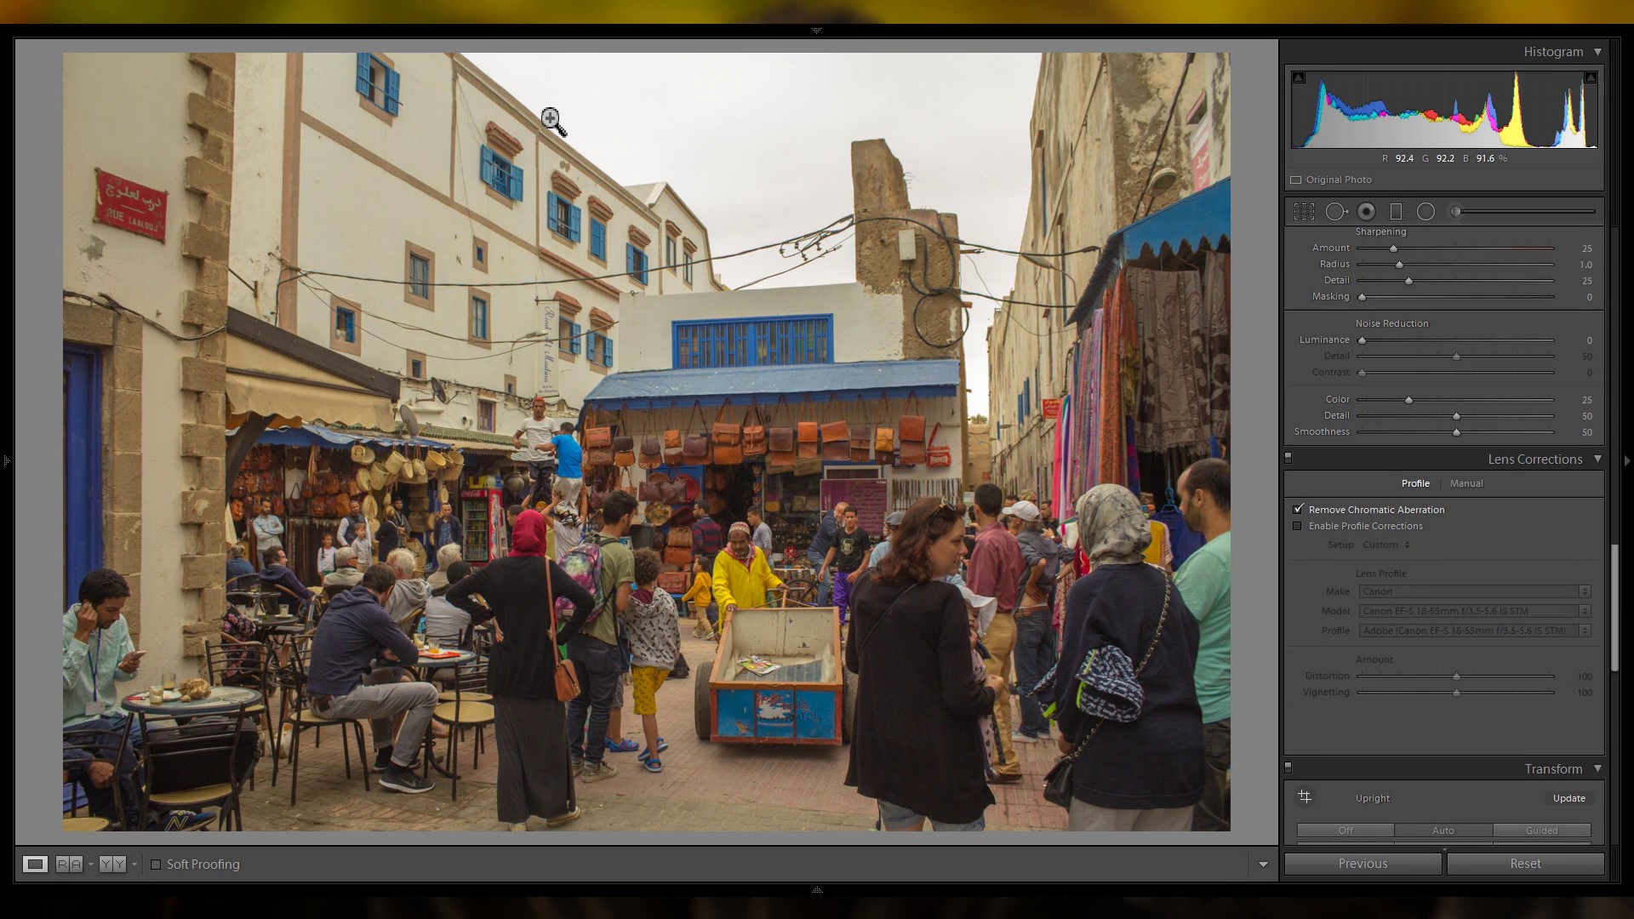
pyautogui.click(552, 115)
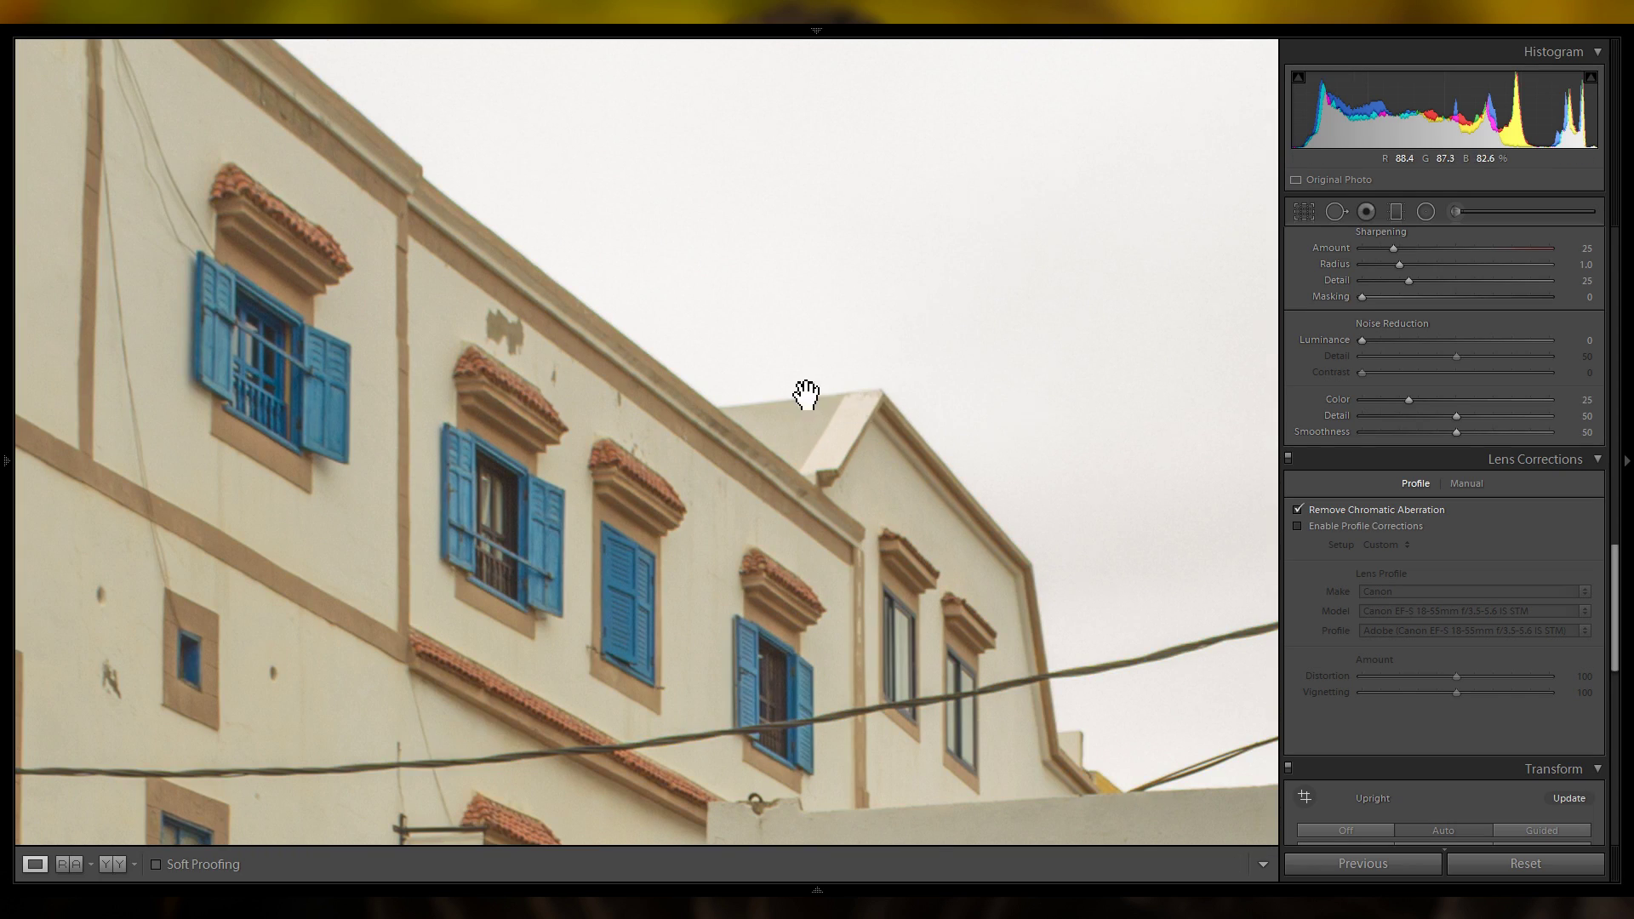
pyautogui.moveTo(806, 394); pyautogui.dragTo(908, 433)
pyautogui.click(1334, 509)
pyautogui.moveTo(675, 366); pyautogui.dragTo(480, 232)
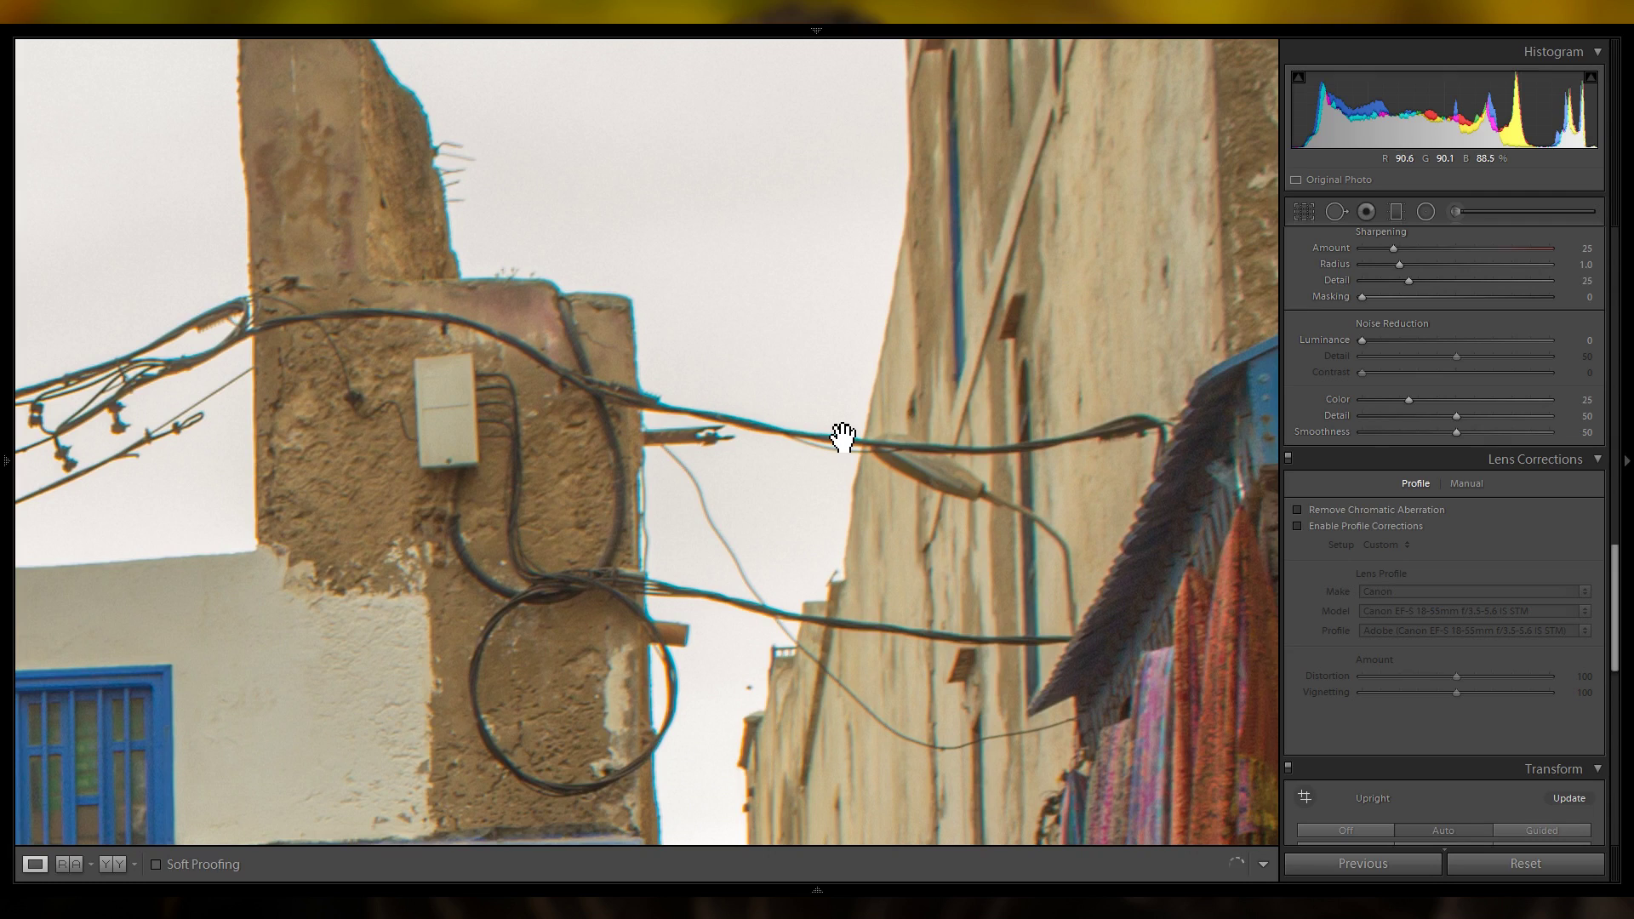
pyautogui.click(1366, 507)
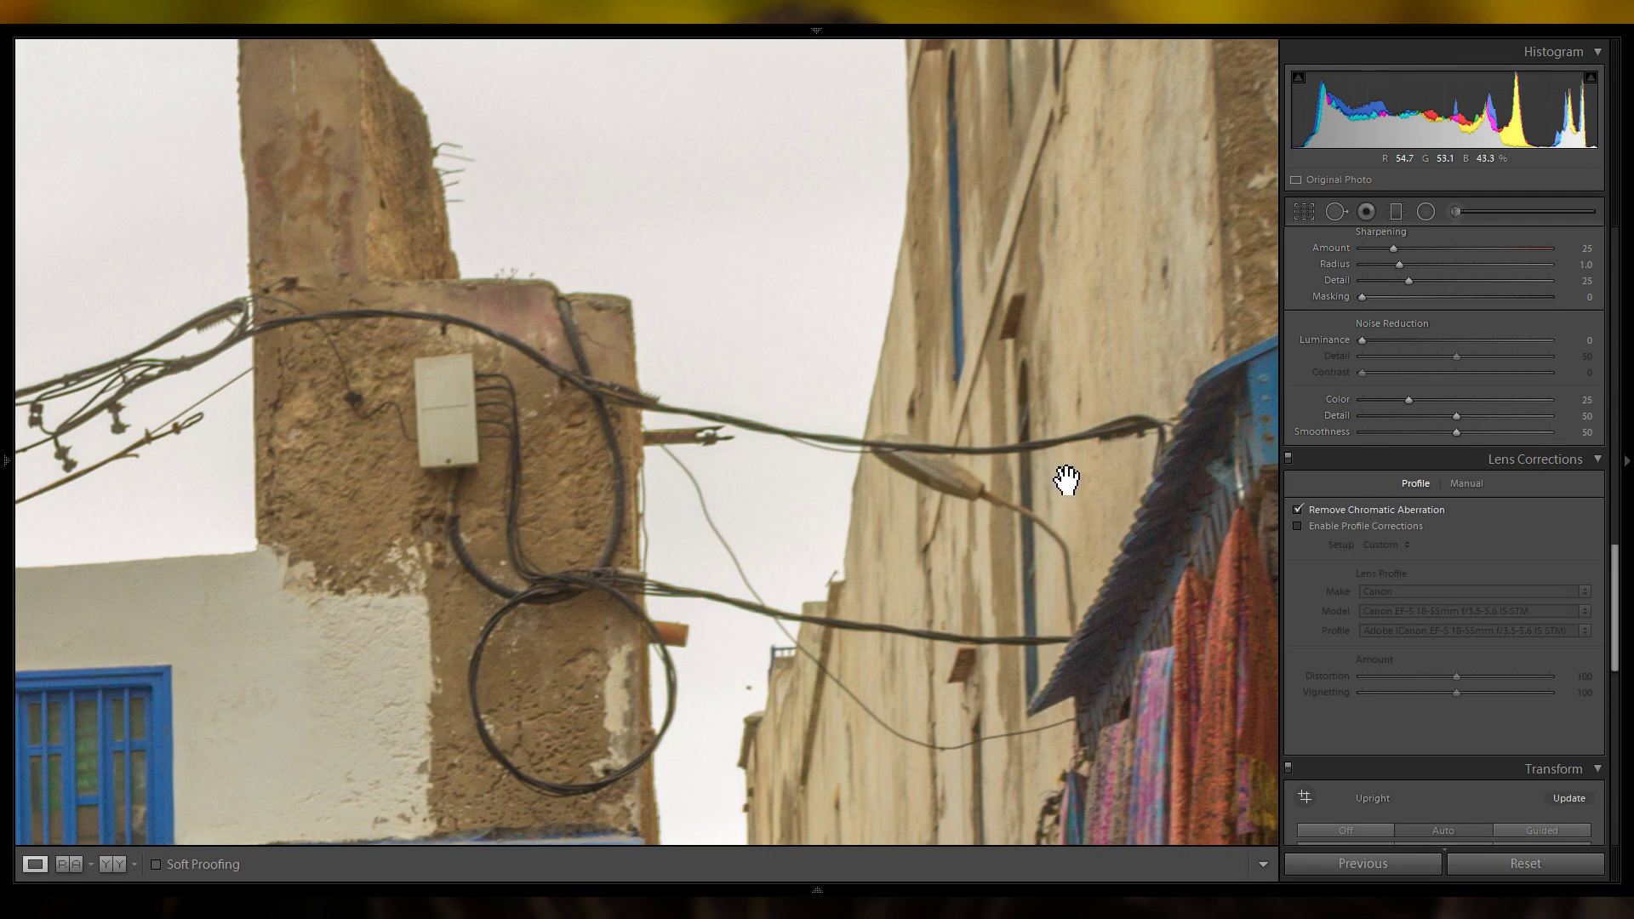
pyautogui.click(1235, 515)
# Enable the lens profile corrections, compare the photo with and without them, and keep them on.
pyautogui.click(1359, 525)
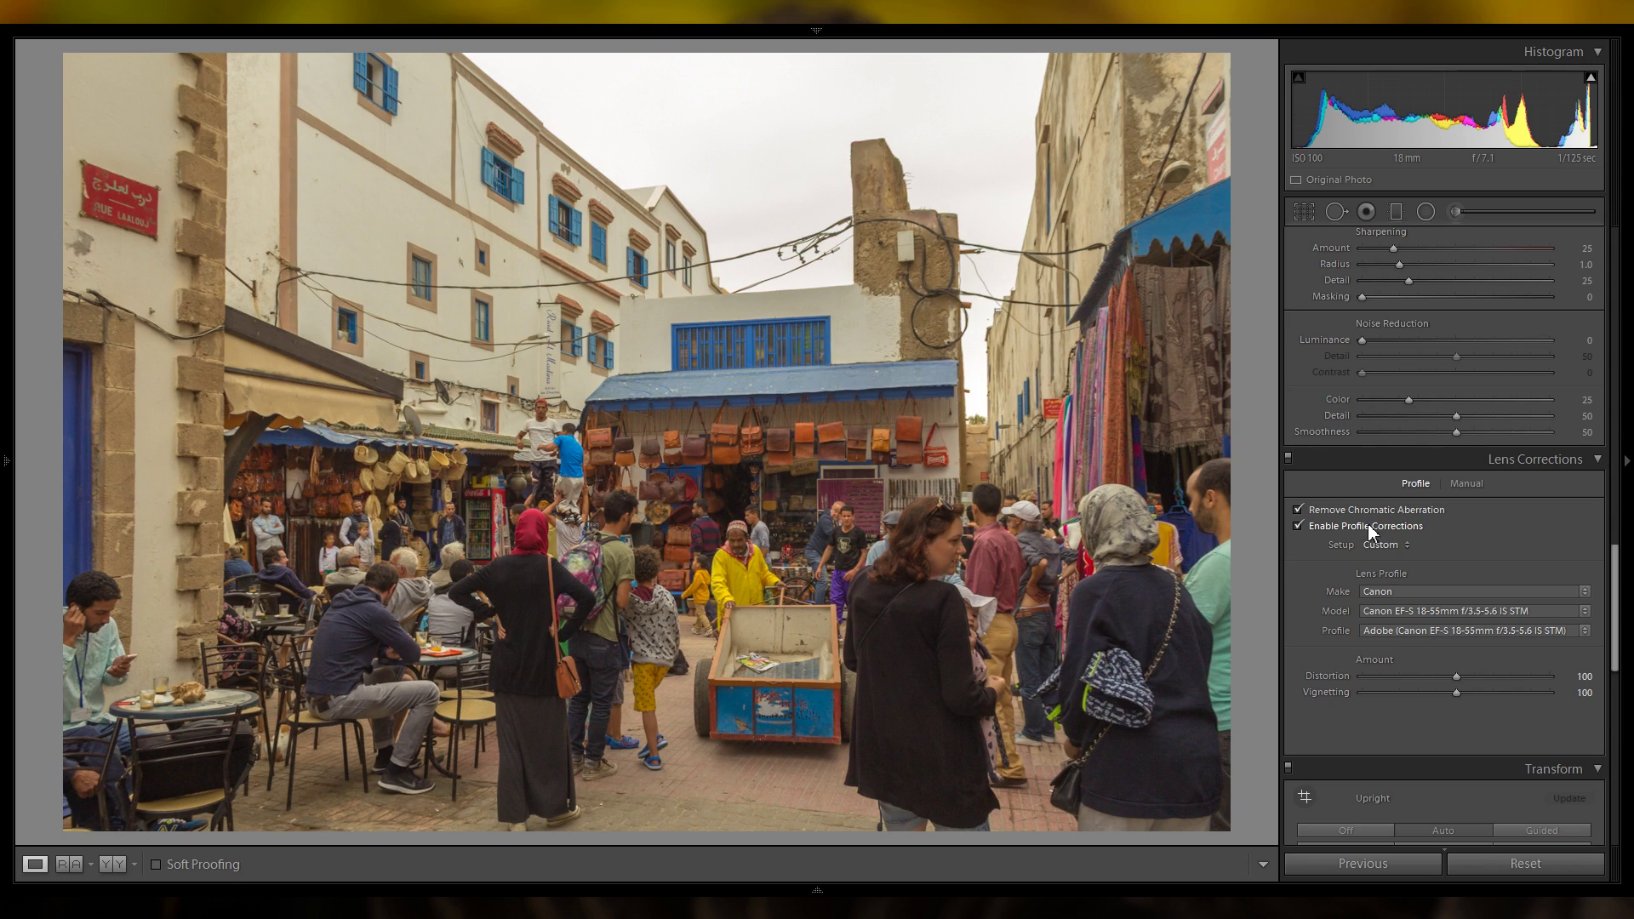
pyautogui.click(1367, 523)
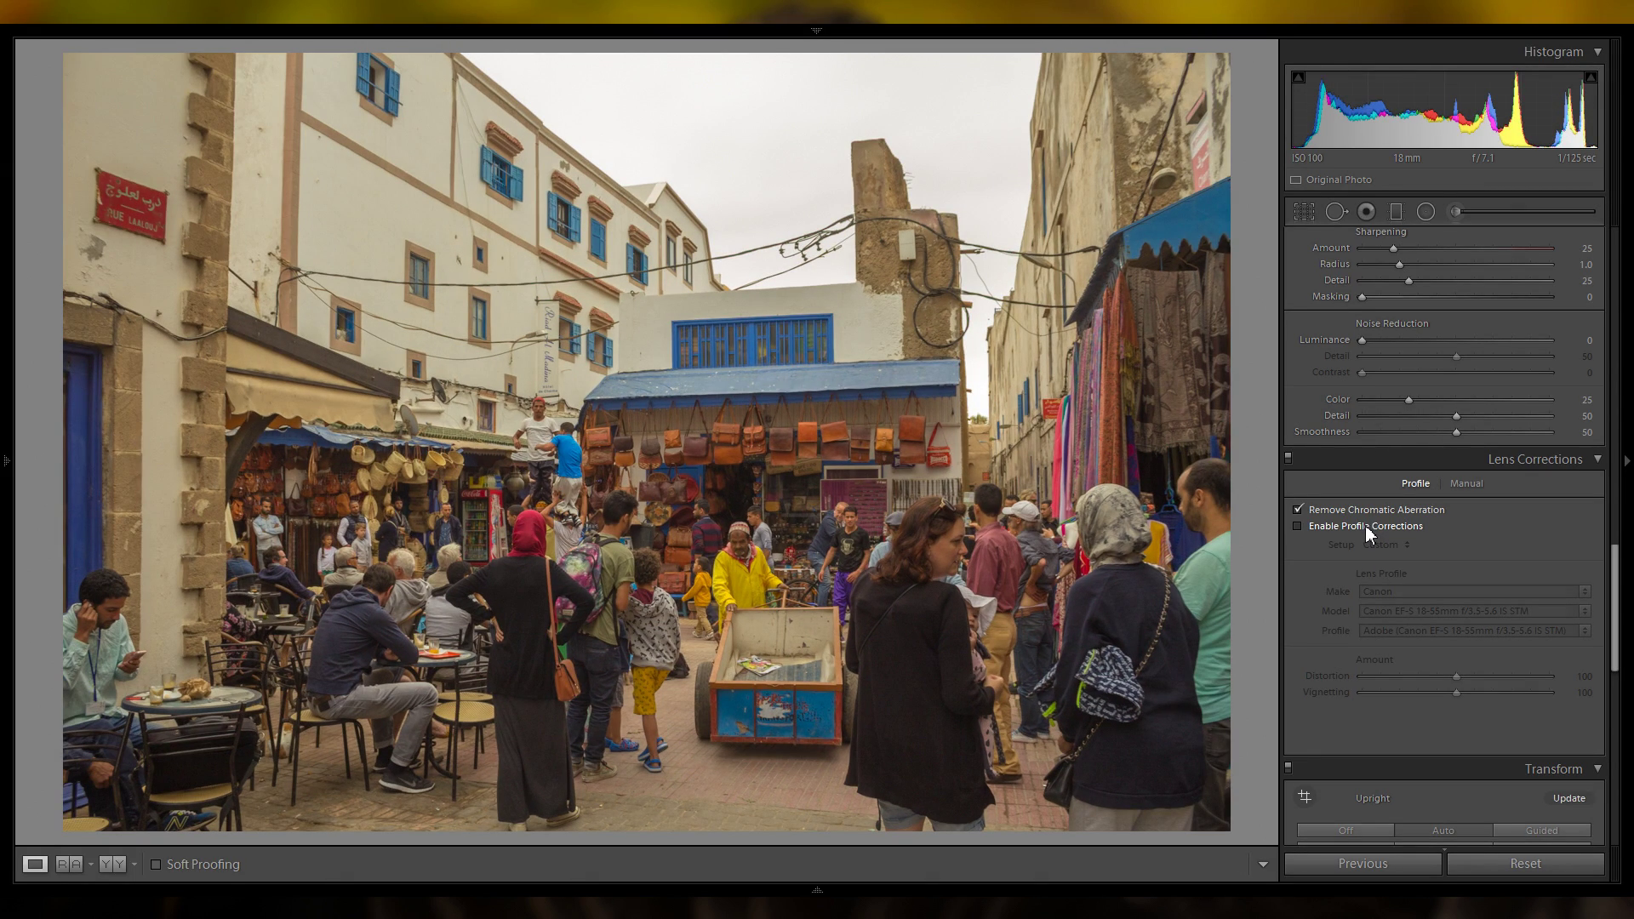
pyautogui.click(1361, 528)
# Set the Tone Curve region Highlights to +14 and Lights to +6.
pyautogui.scroll(-3, 1609, 638)
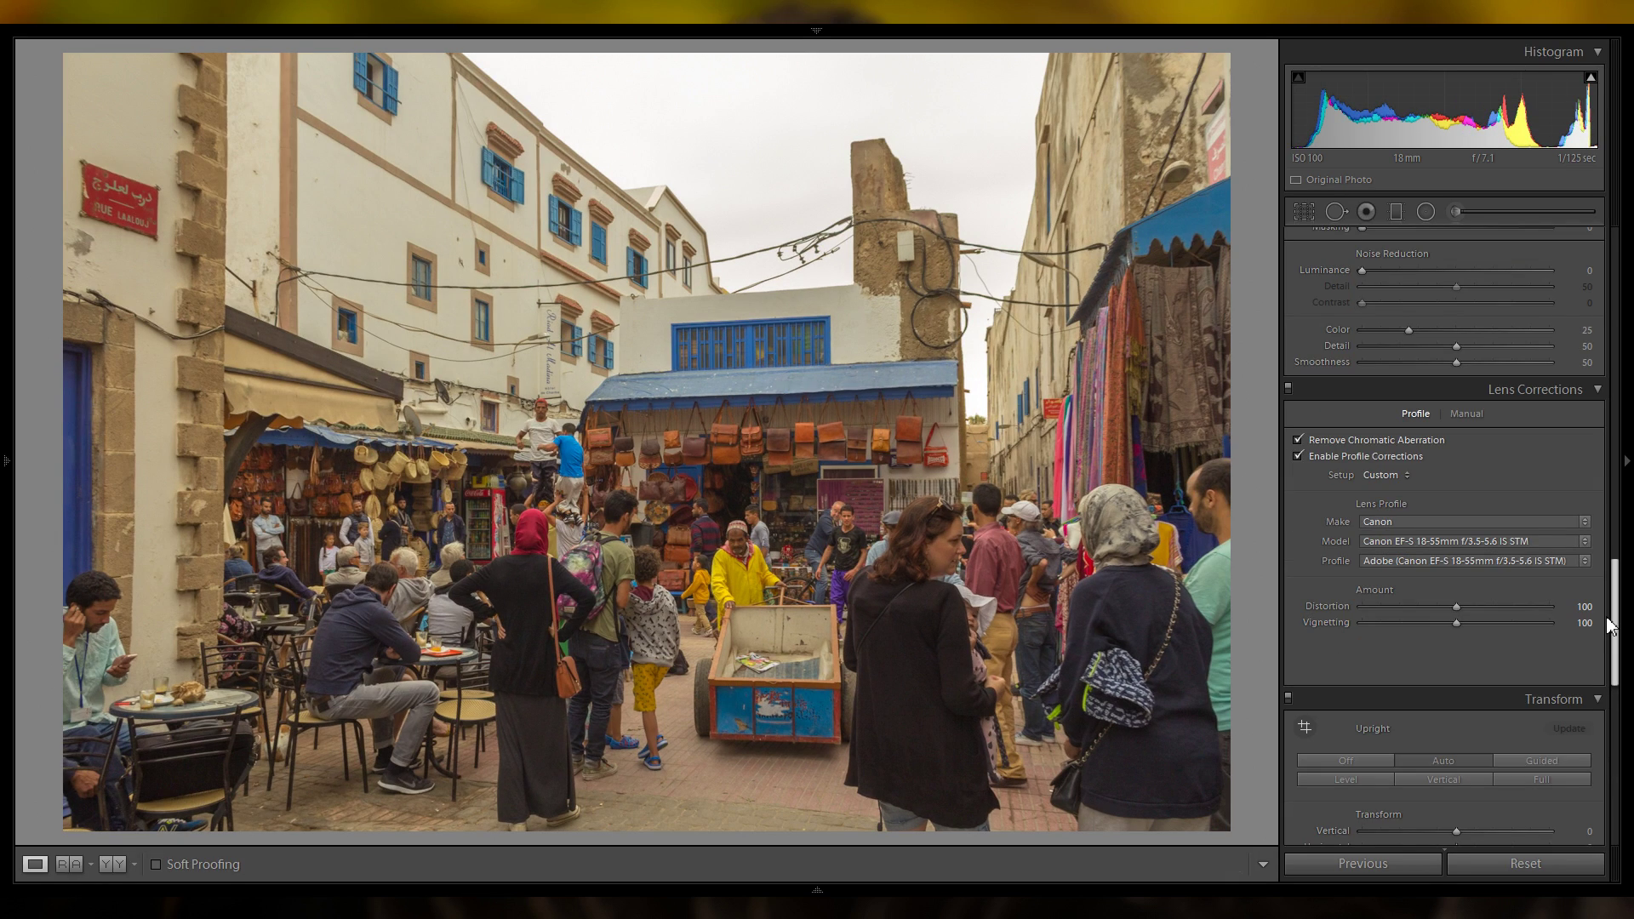
pyautogui.moveTo(1609, 639); pyautogui.dragTo(1617, 290)
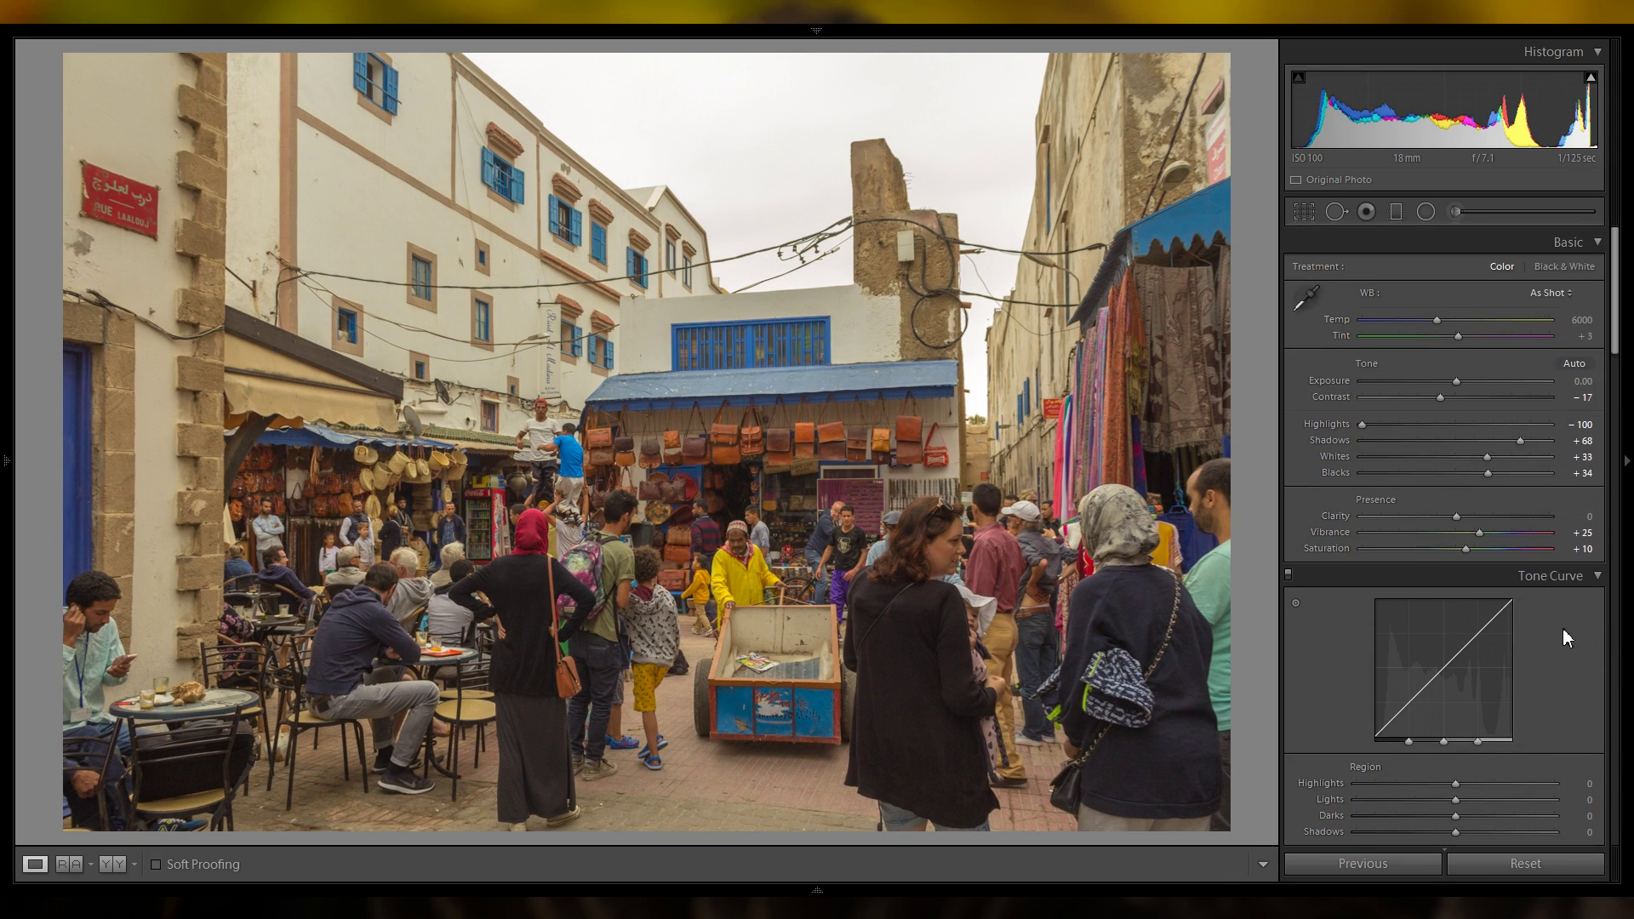
pyautogui.scroll(-4, 1571, 620)
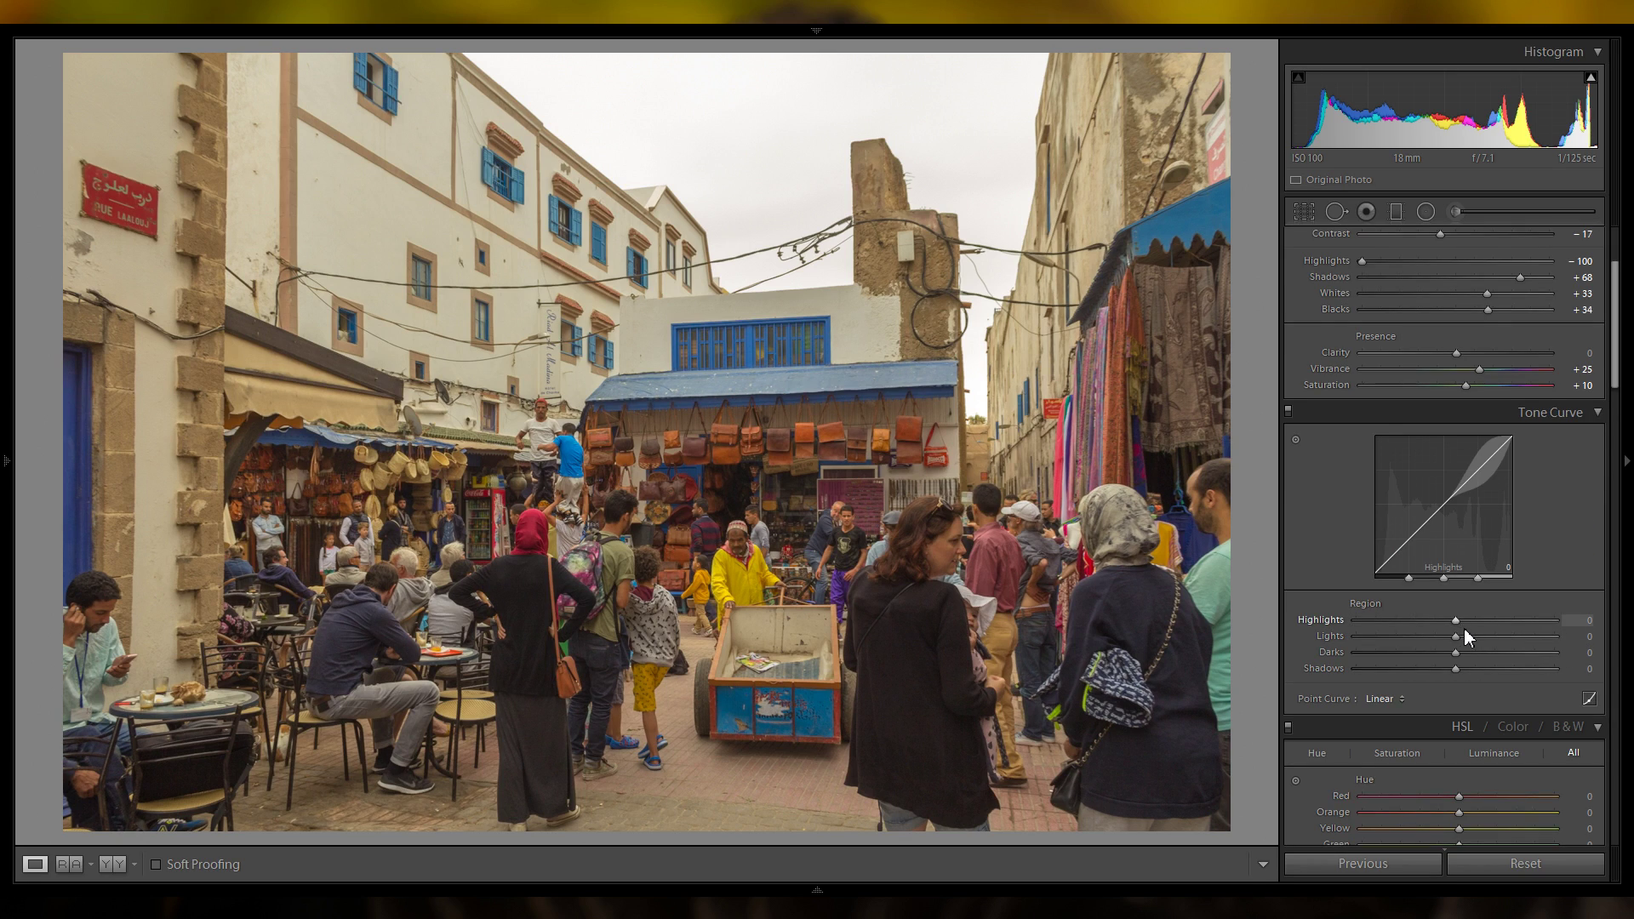
pyautogui.moveTo(1463, 618)
pyautogui.mouseDown()
pyautogui.moveTo(1516, 618)
pyautogui.moveTo(1437, 623)
pyautogui.moveTo(1474, 625)
pyautogui.mouseUp()
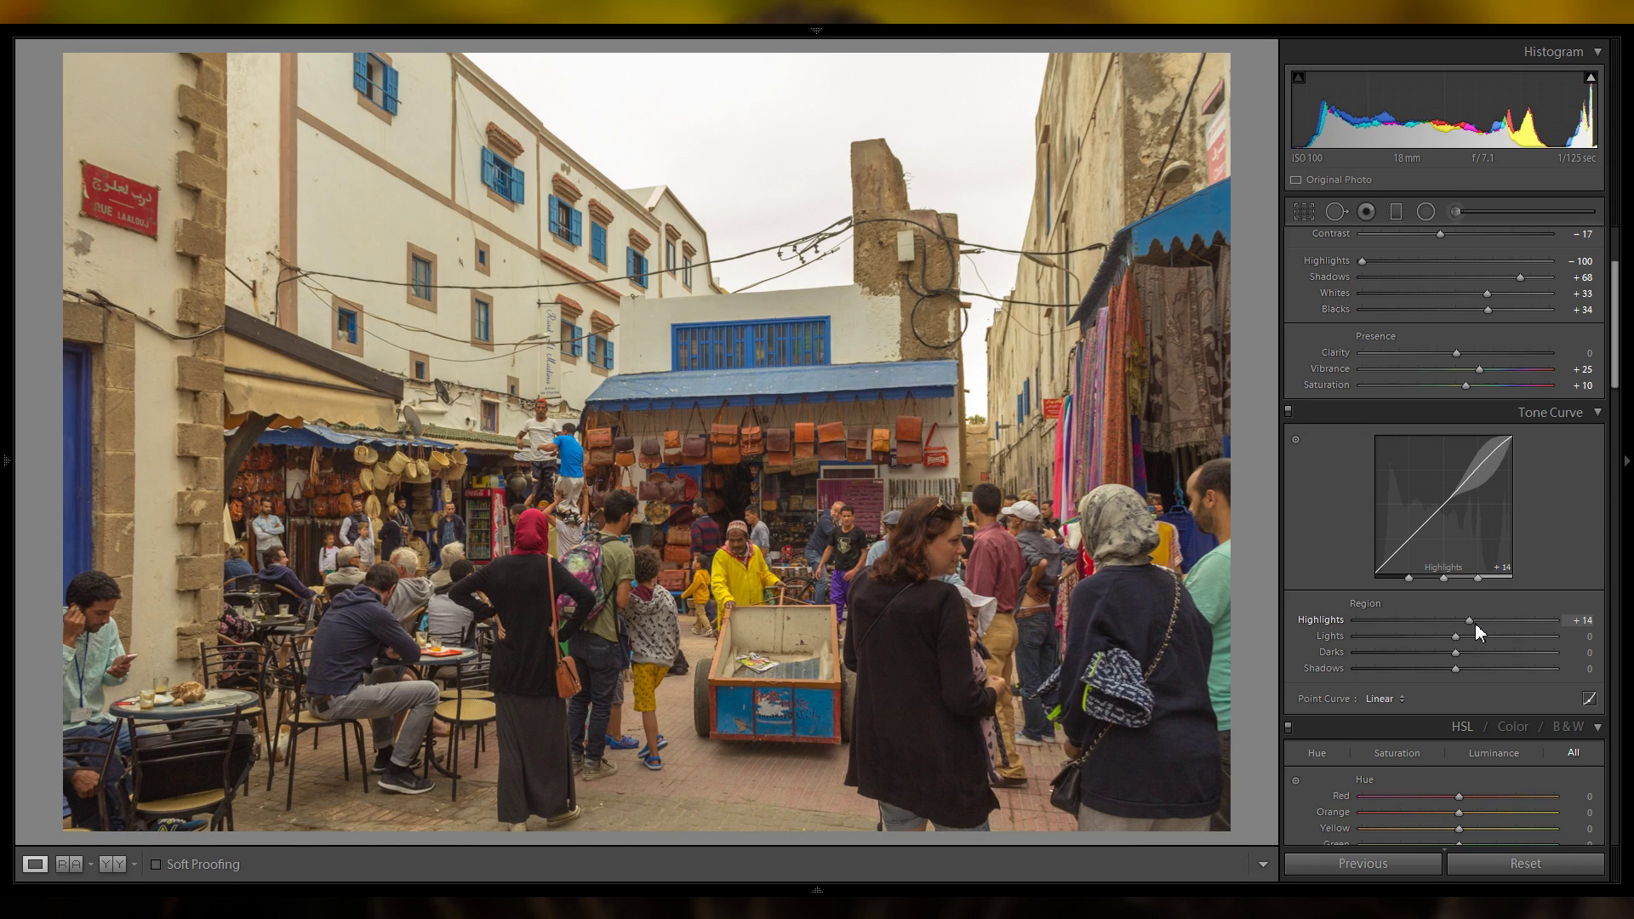
pyautogui.moveTo(1474, 624)
pyautogui.mouseDown()
pyautogui.moveTo(1490, 620)
pyautogui.moveTo(1433, 625)
pyautogui.moveTo(1476, 629)
pyautogui.mouseUp()
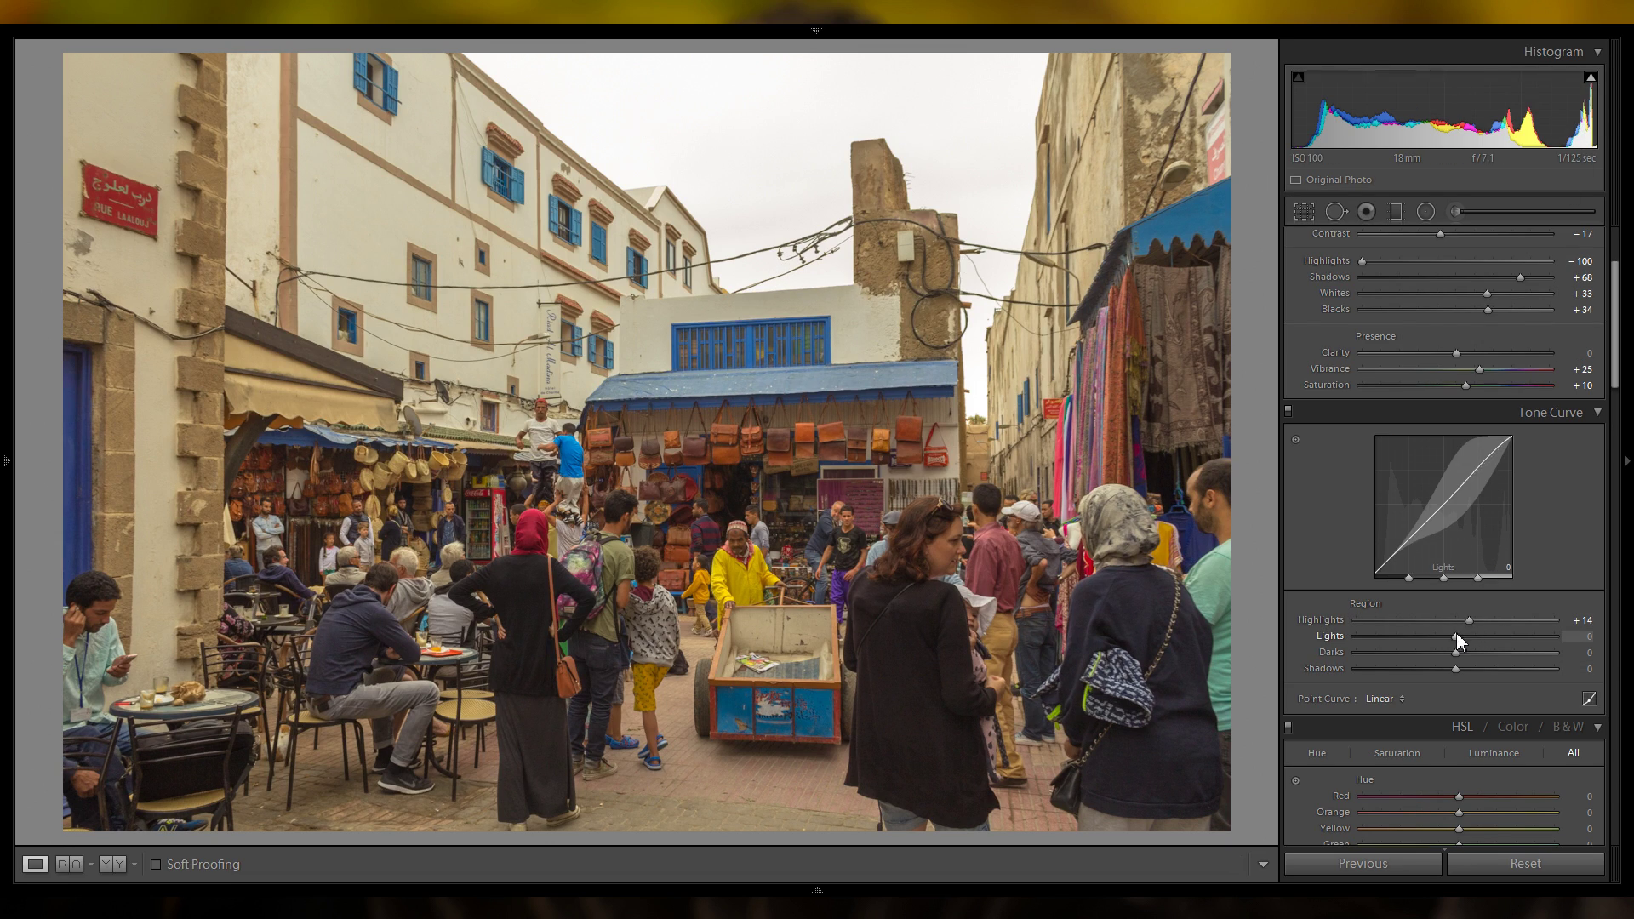
pyautogui.moveTo(1456, 636); pyautogui.dragTo(1477, 662)
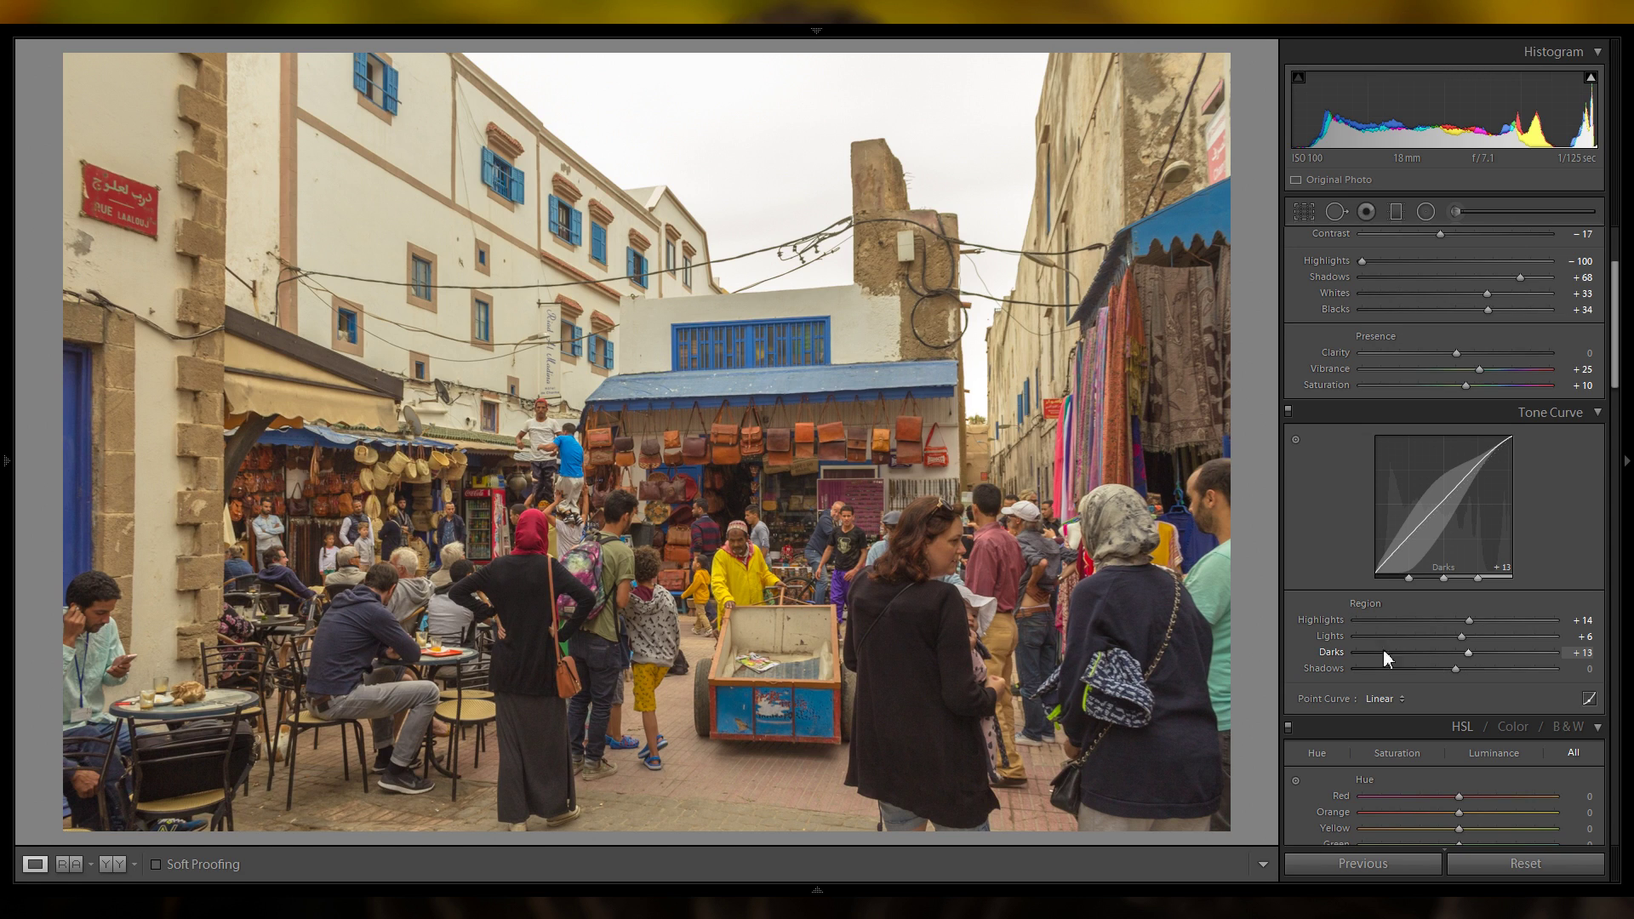
# Try raising the Tone Curve Darks to +77 and Shadows to +45, and reset both.
pyautogui.doubleClick(1326, 650)
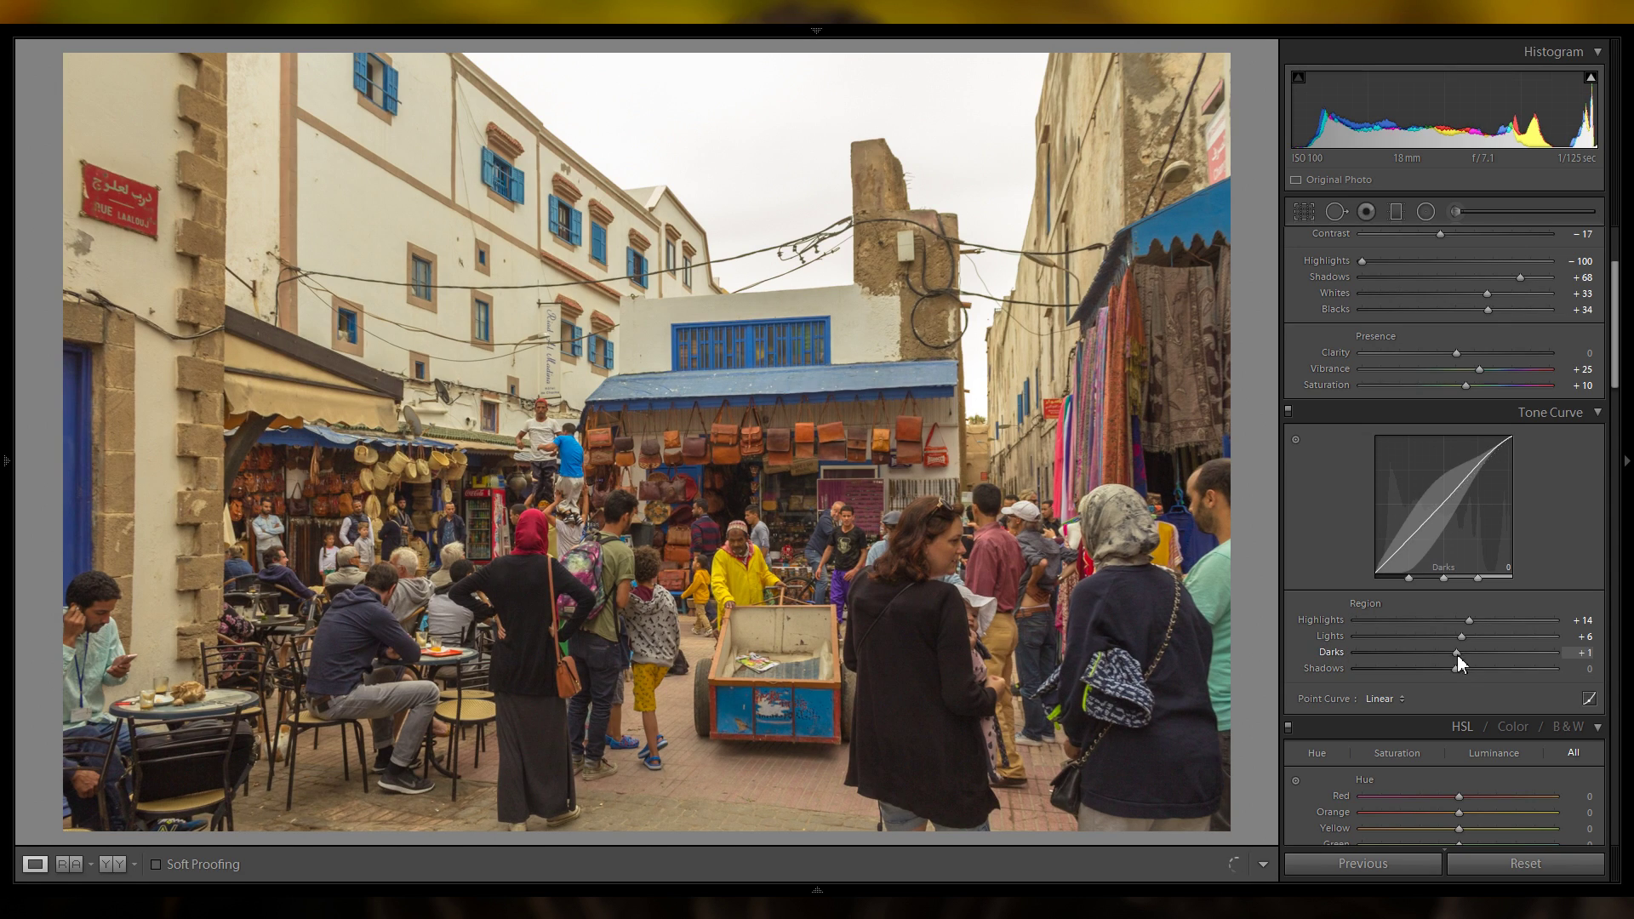
pyautogui.moveTo(1457, 654); pyautogui.dragTo(1532, 650)
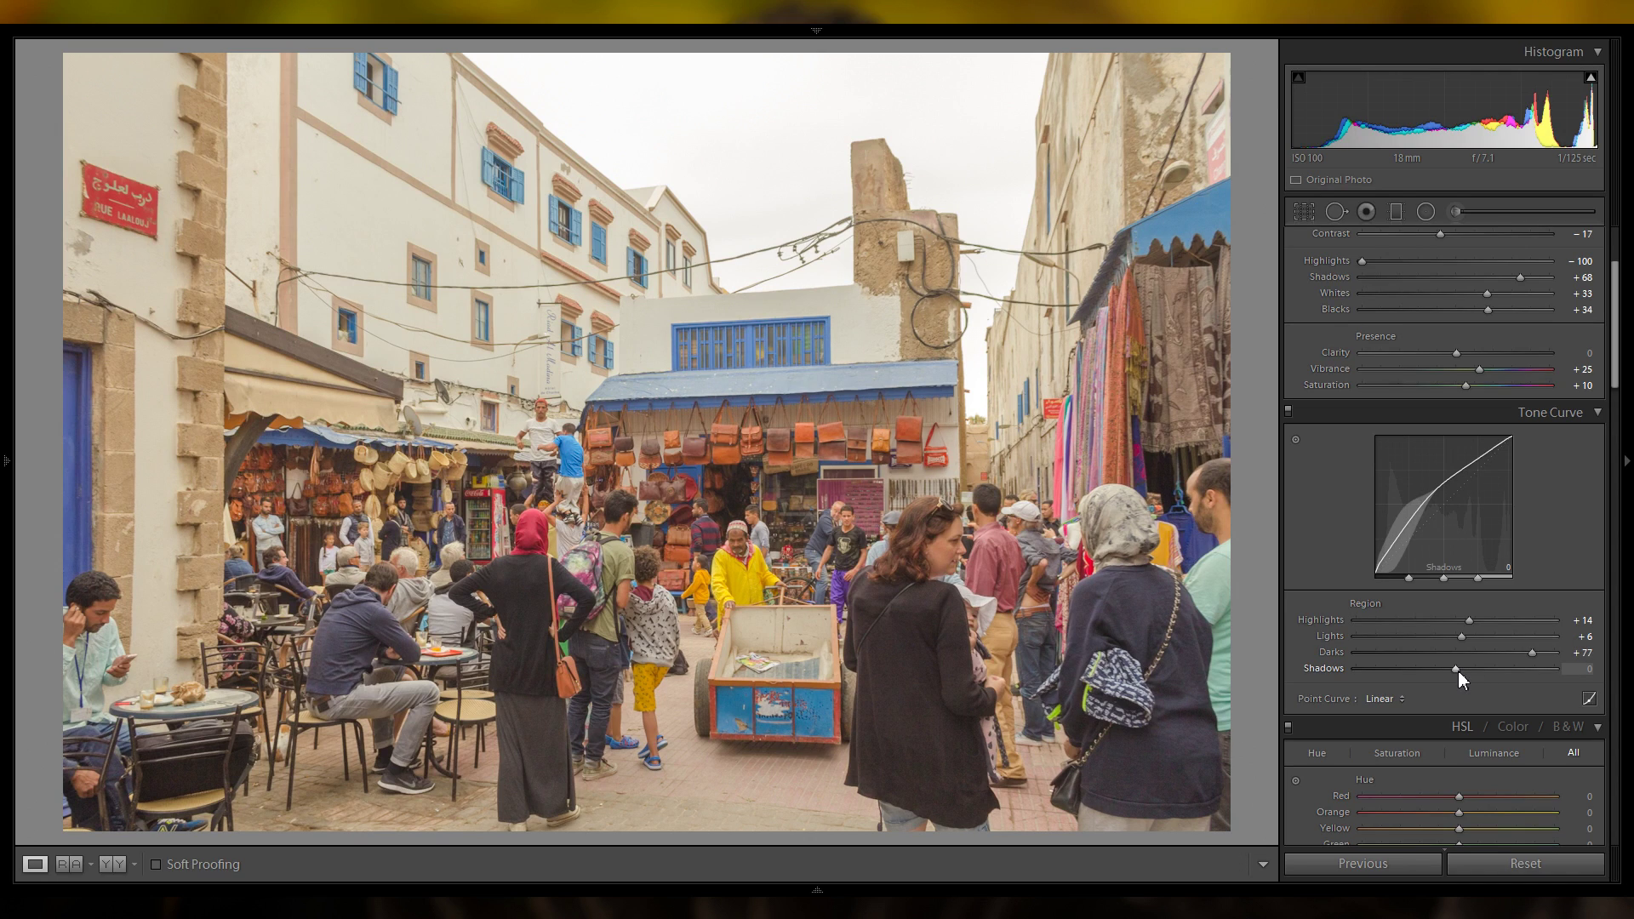
pyautogui.moveTo(1455, 671); pyautogui.dragTo(1500, 664)
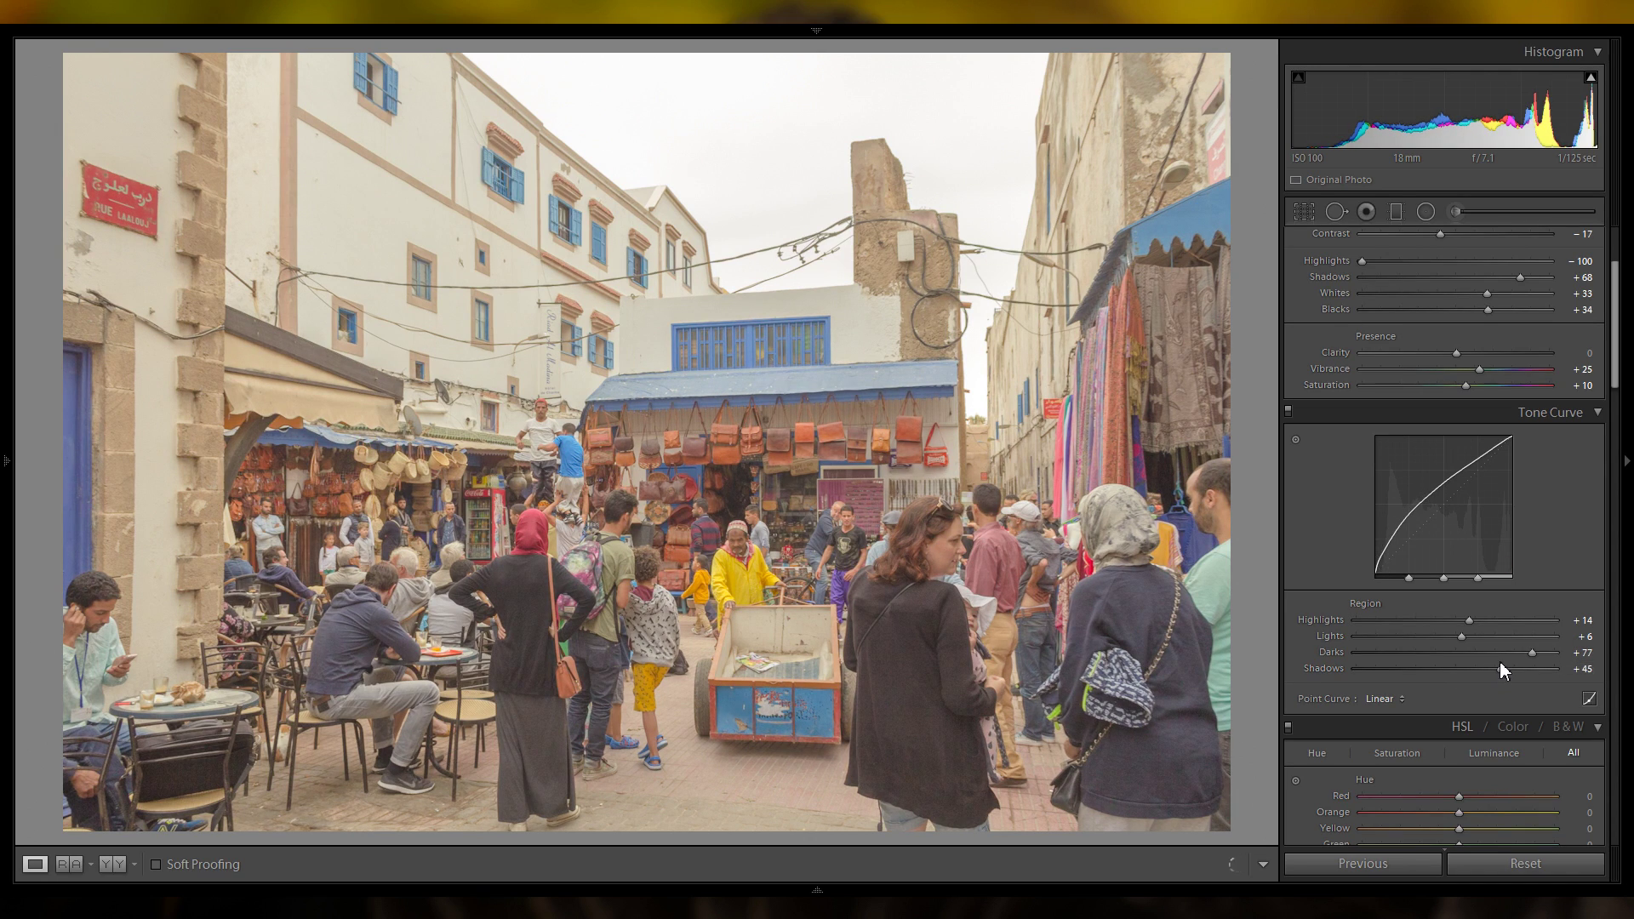
pyautogui.doubleClick(1325, 669)
pyautogui.doubleClick(1331, 653)
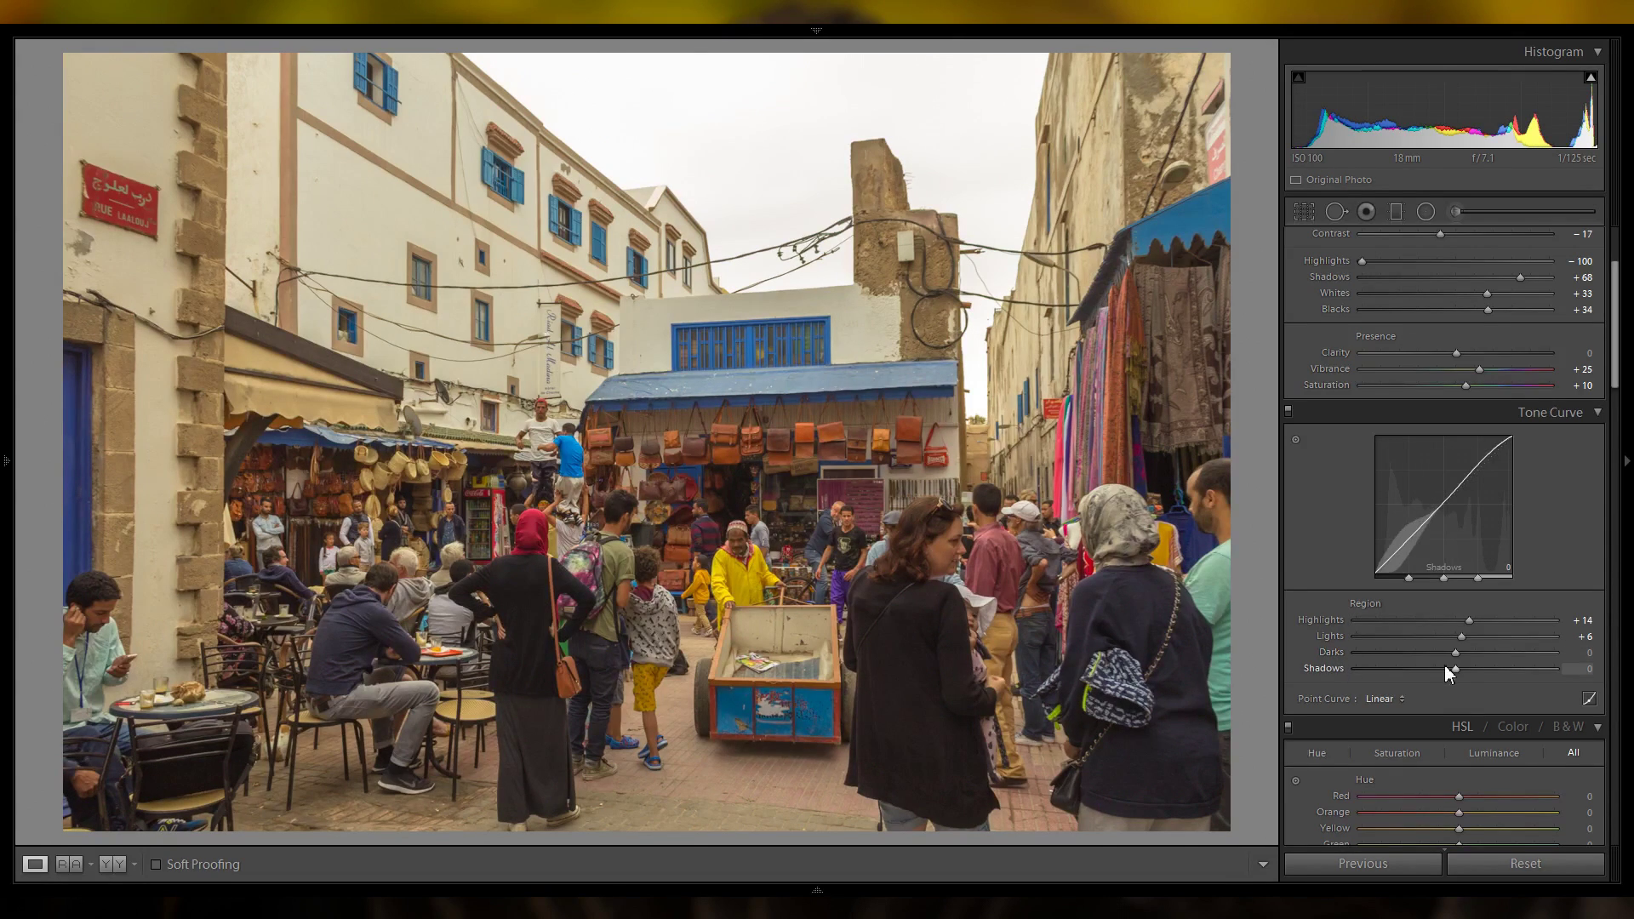
# Set the Tone Curve Darks to -18 and Shadows to +9, checking the shaded market stalls and people up close.
pyautogui.moveTo(1457, 654); pyautogui.dragTo(1438, 650)
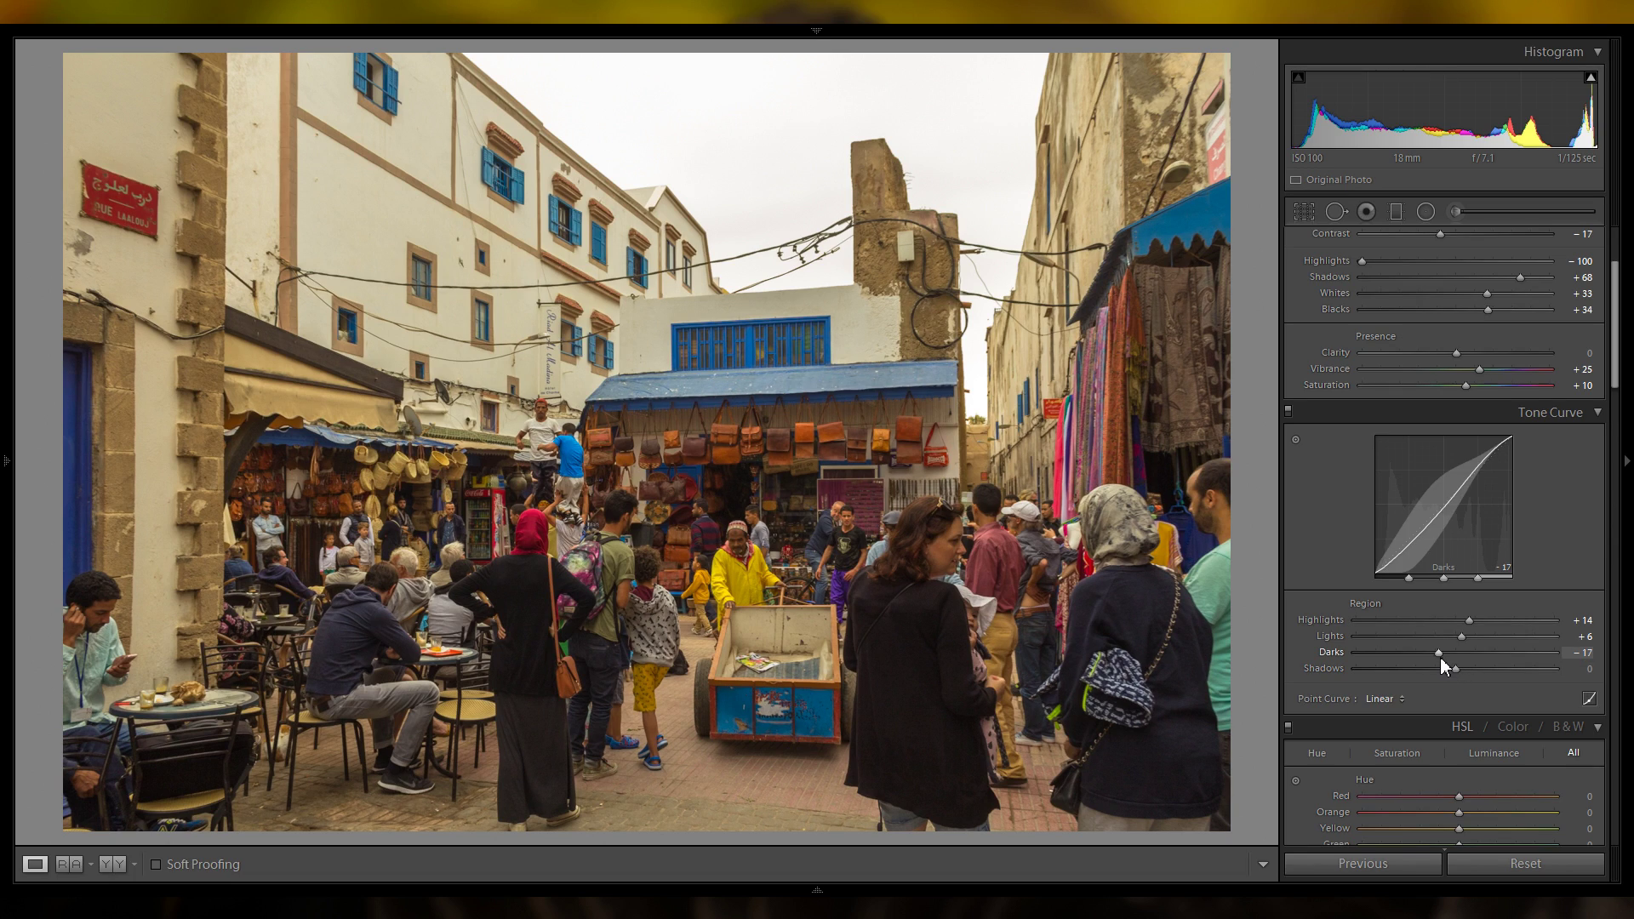
pyautogui.moveTo(1438, 655); pyautogui.dragTo(1469, 670)
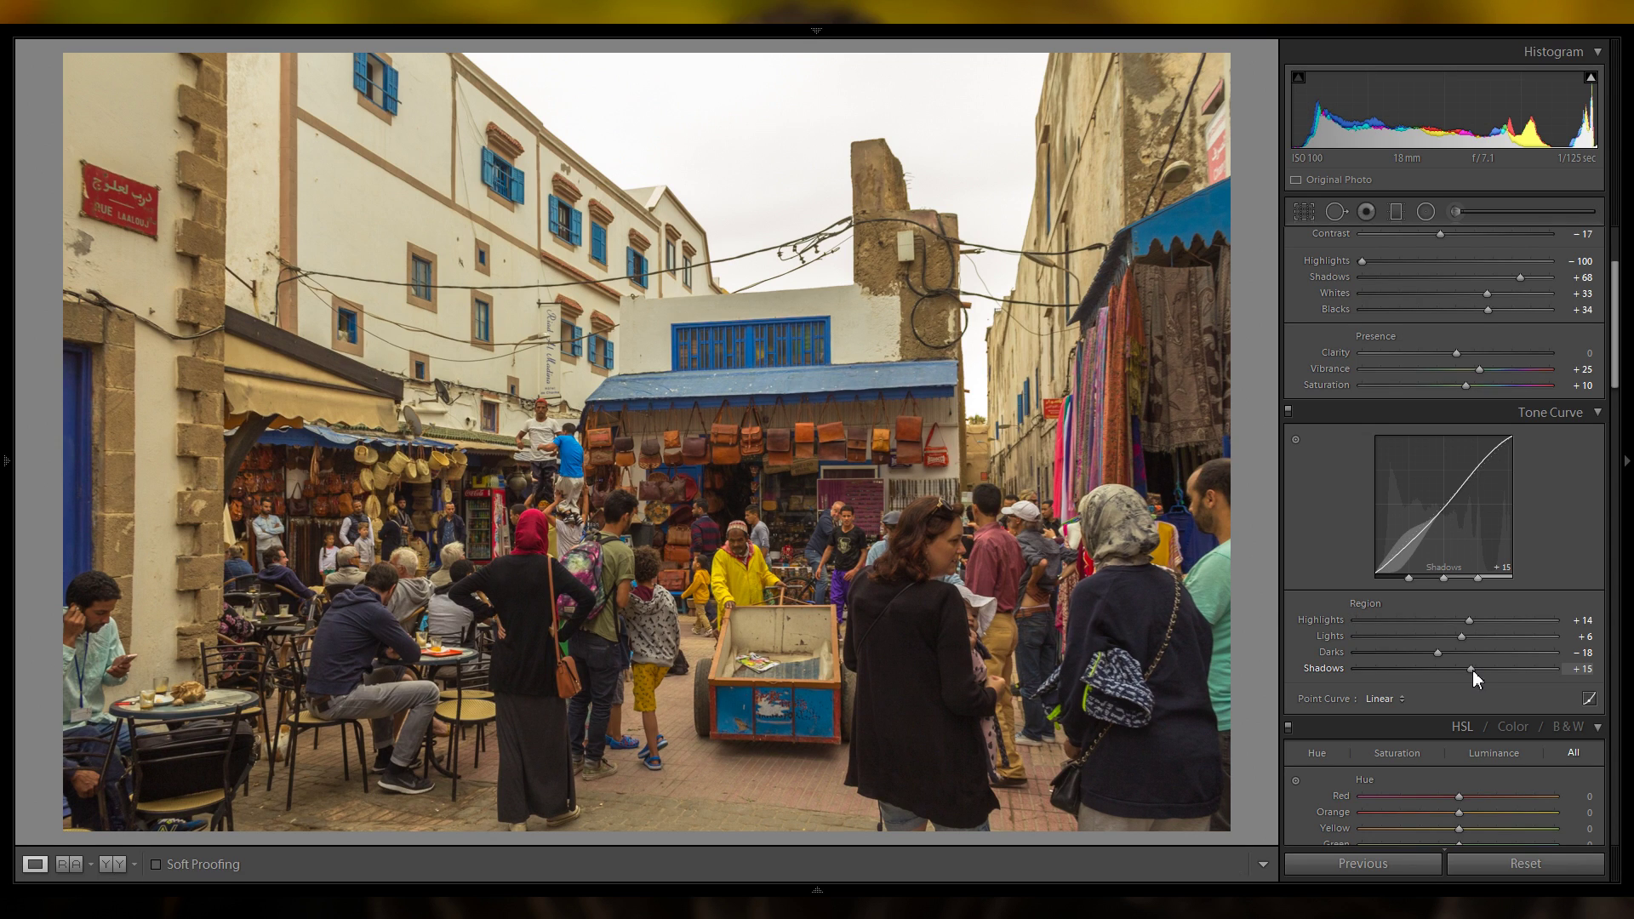
pyautogui.click(437, 577)
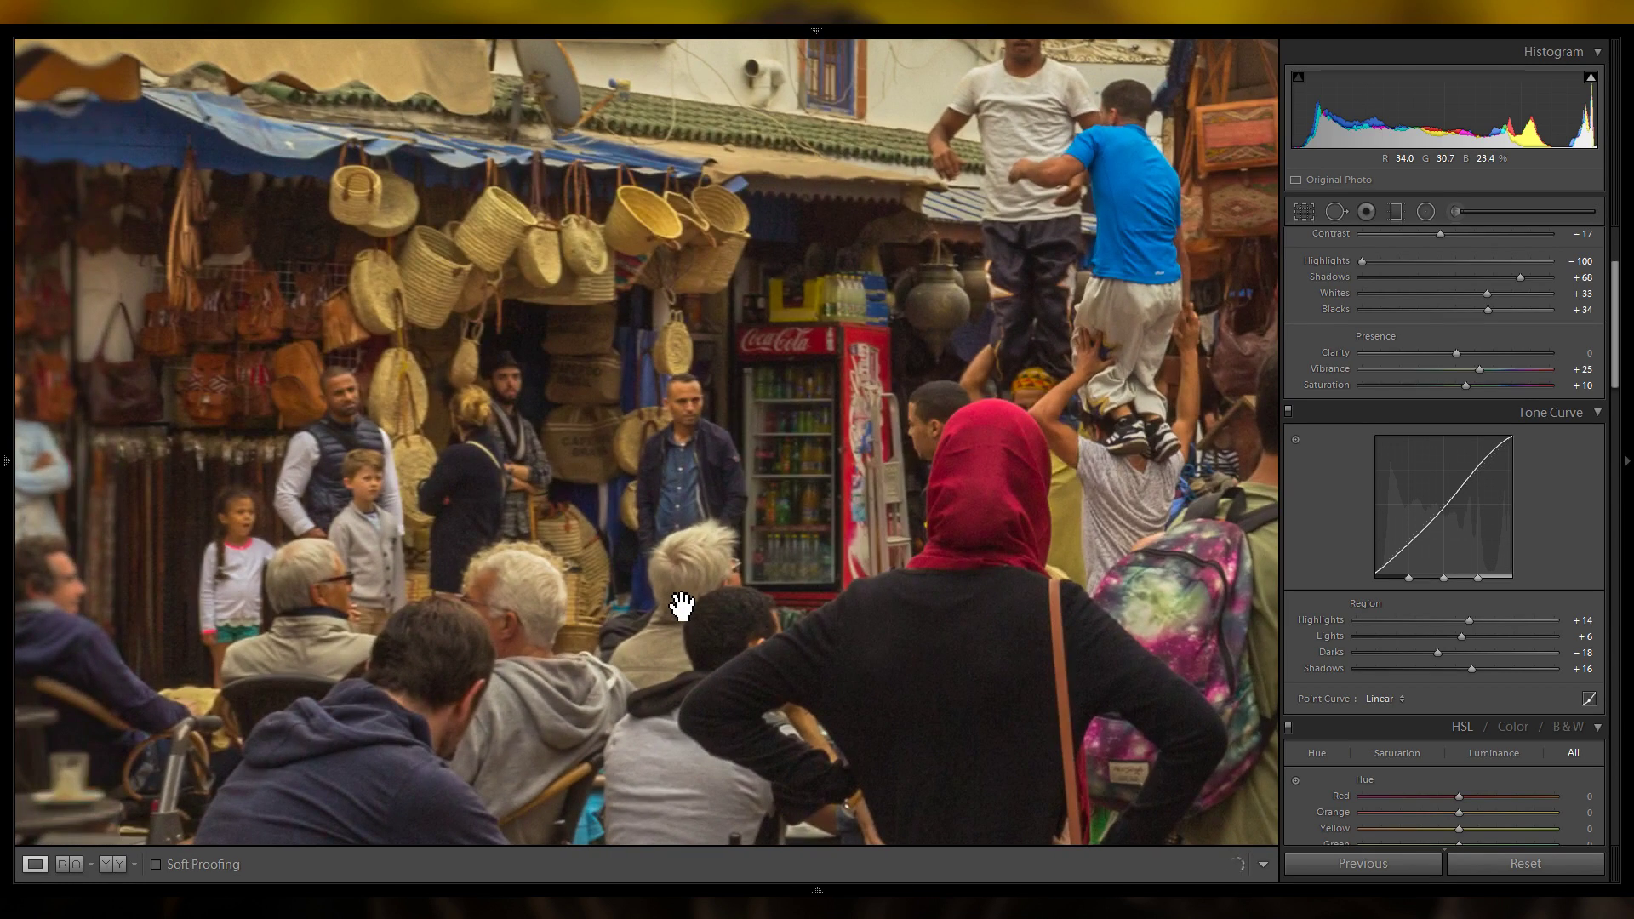
pyautogui.moveTo(823, 534); pyautogui.dragTo(937, 547)
pyautogui.moveTo(601, 492); pyautogui.dragTo(758, 423)
pyautogui.moveTo(1025, 507); pyautogui.dragTo(809, 547)
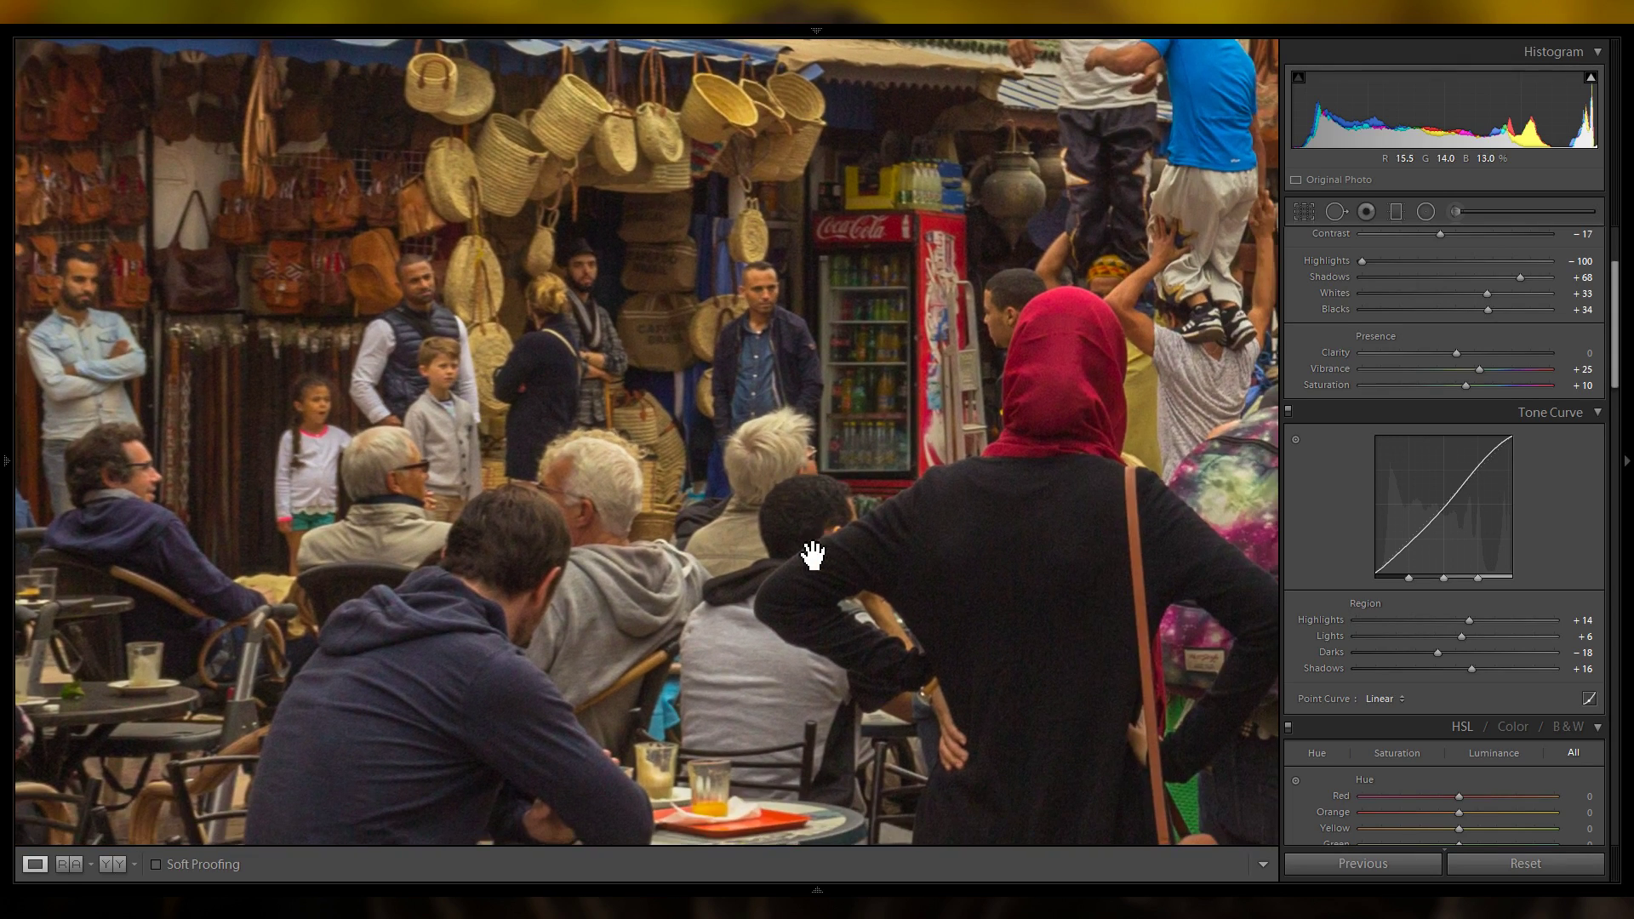
pyautogui.moveTo(1065, 522); pyautogui.dragTo(583, 588)
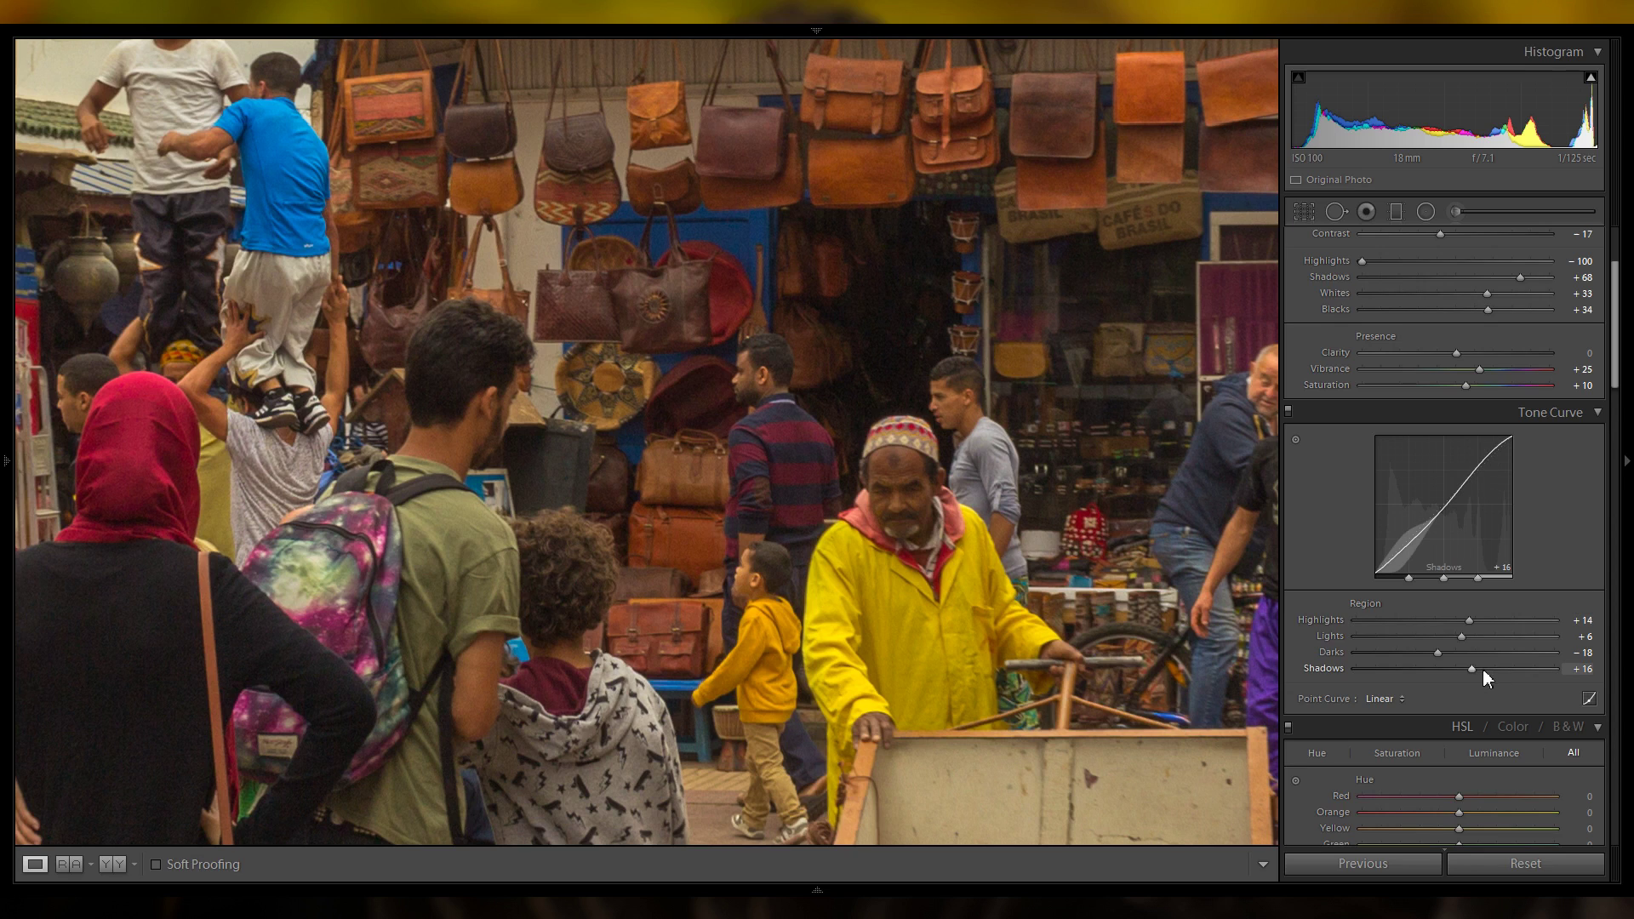
pyautogui.moveTo(1468, 669); pyautogui.dragTo(1444, 672)
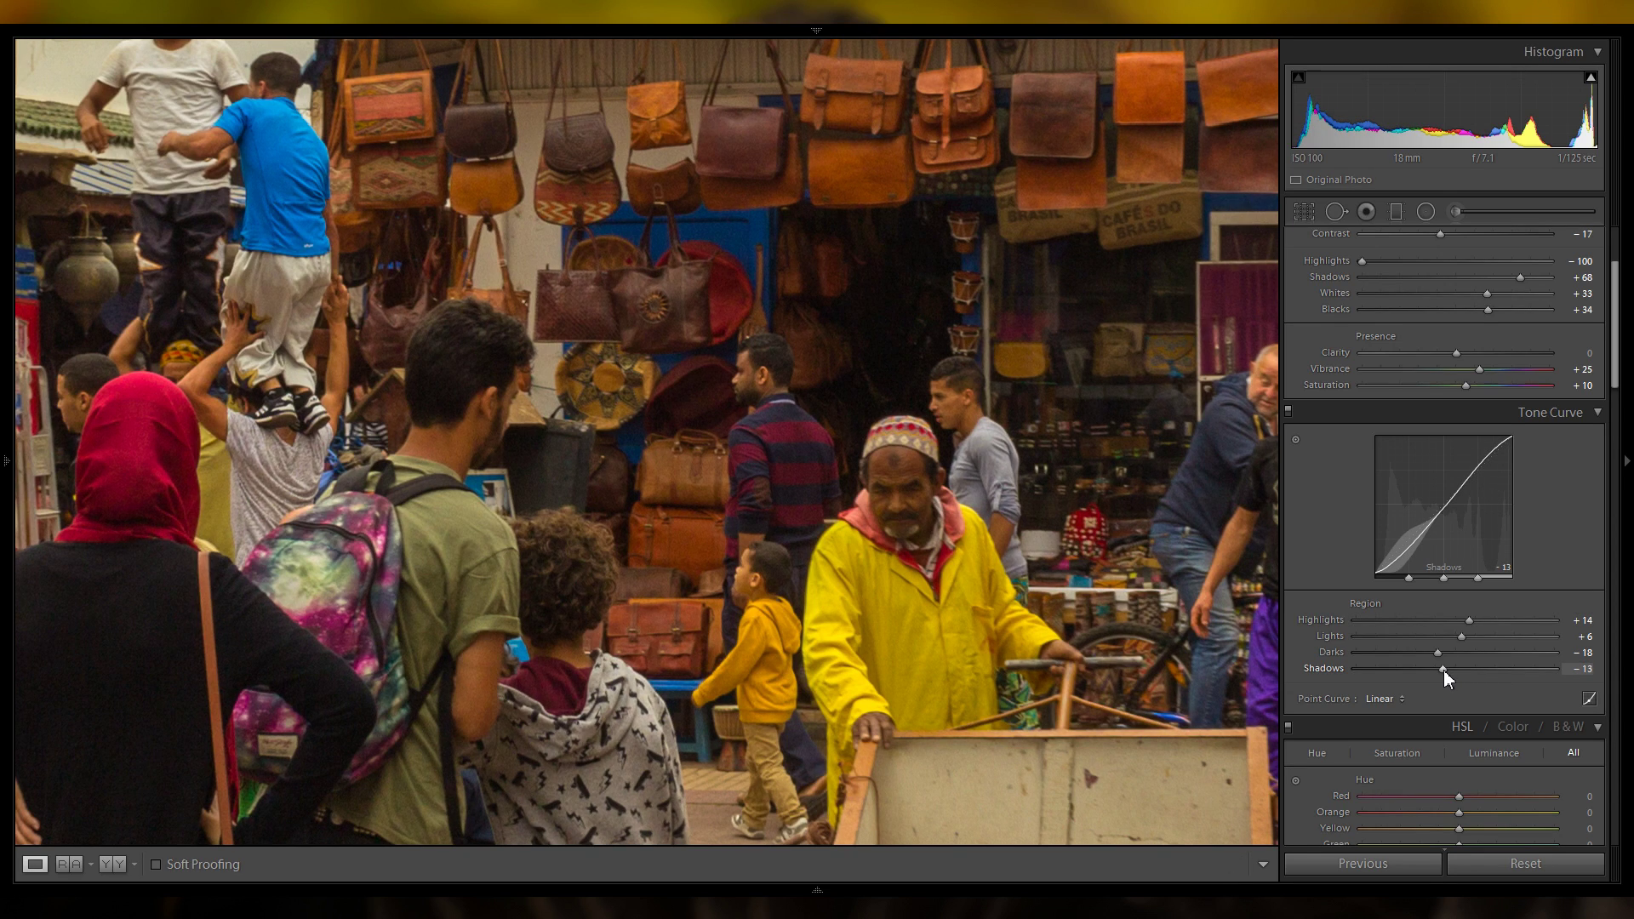
pyautogui.moveTo(1444, 671); pyautogui.dragTo(1463, 672)
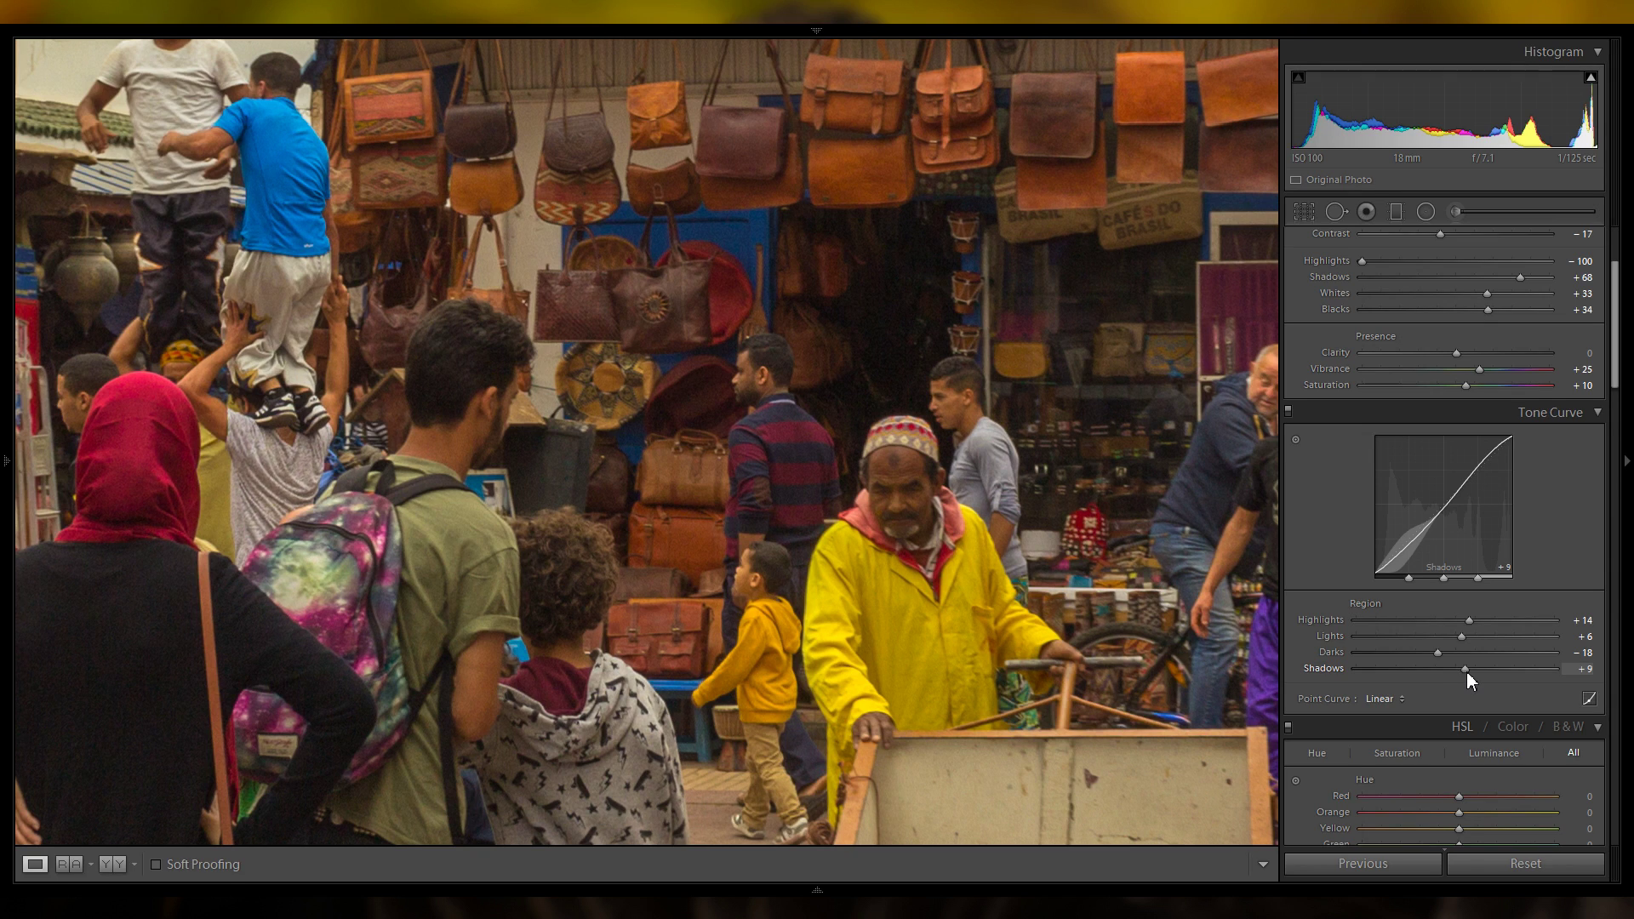
pyautogui.moveTo(748, 581); pyautogui.dragTo(796, 596)
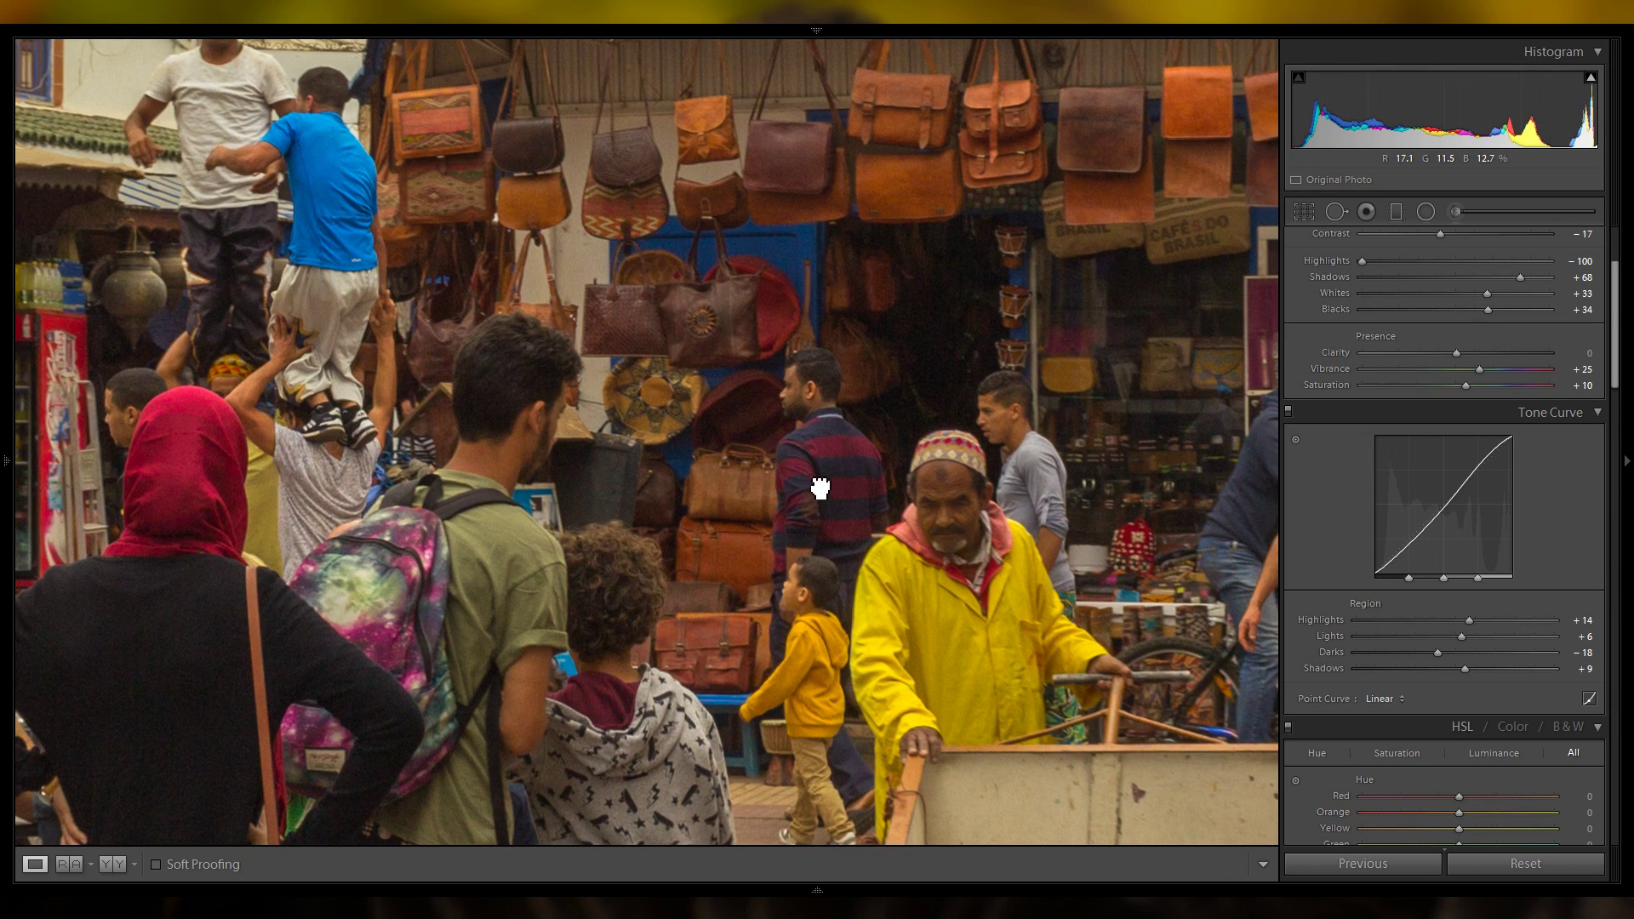
pyautogui.click(820, 487)
# Compare the before and after versions side by side, examining the shaded stalls and people up close, and return to the single view.
pyautogui.press('y')
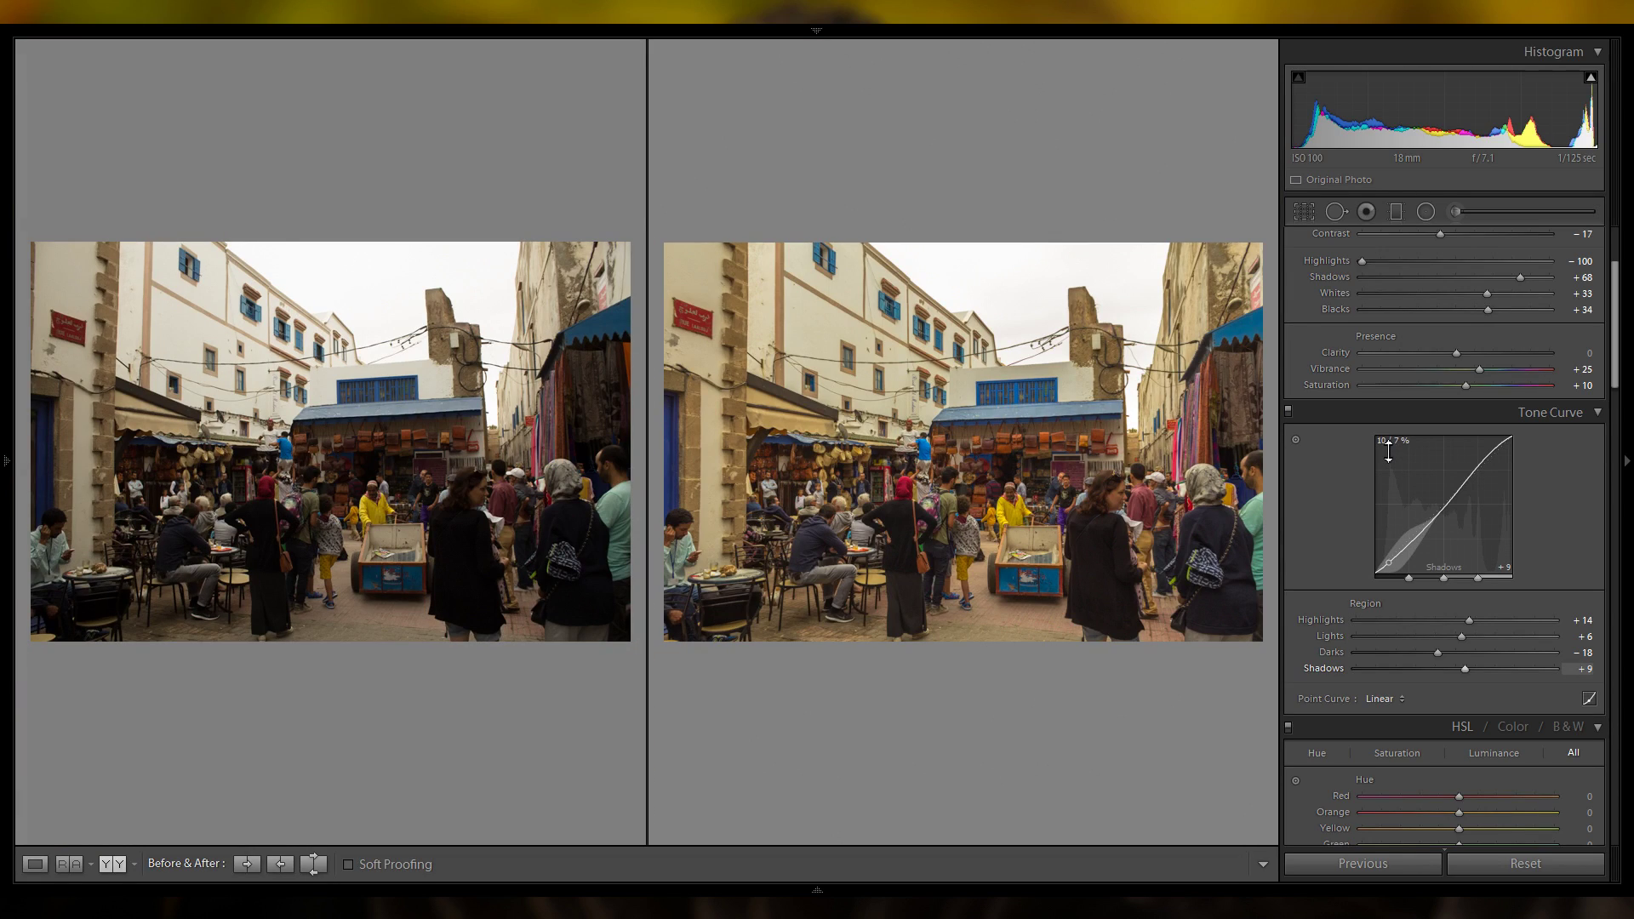
pyautogui.click(430, 521)
pyautogui.moveTo(430, 521); pyautogui.dragTo(621, 464)
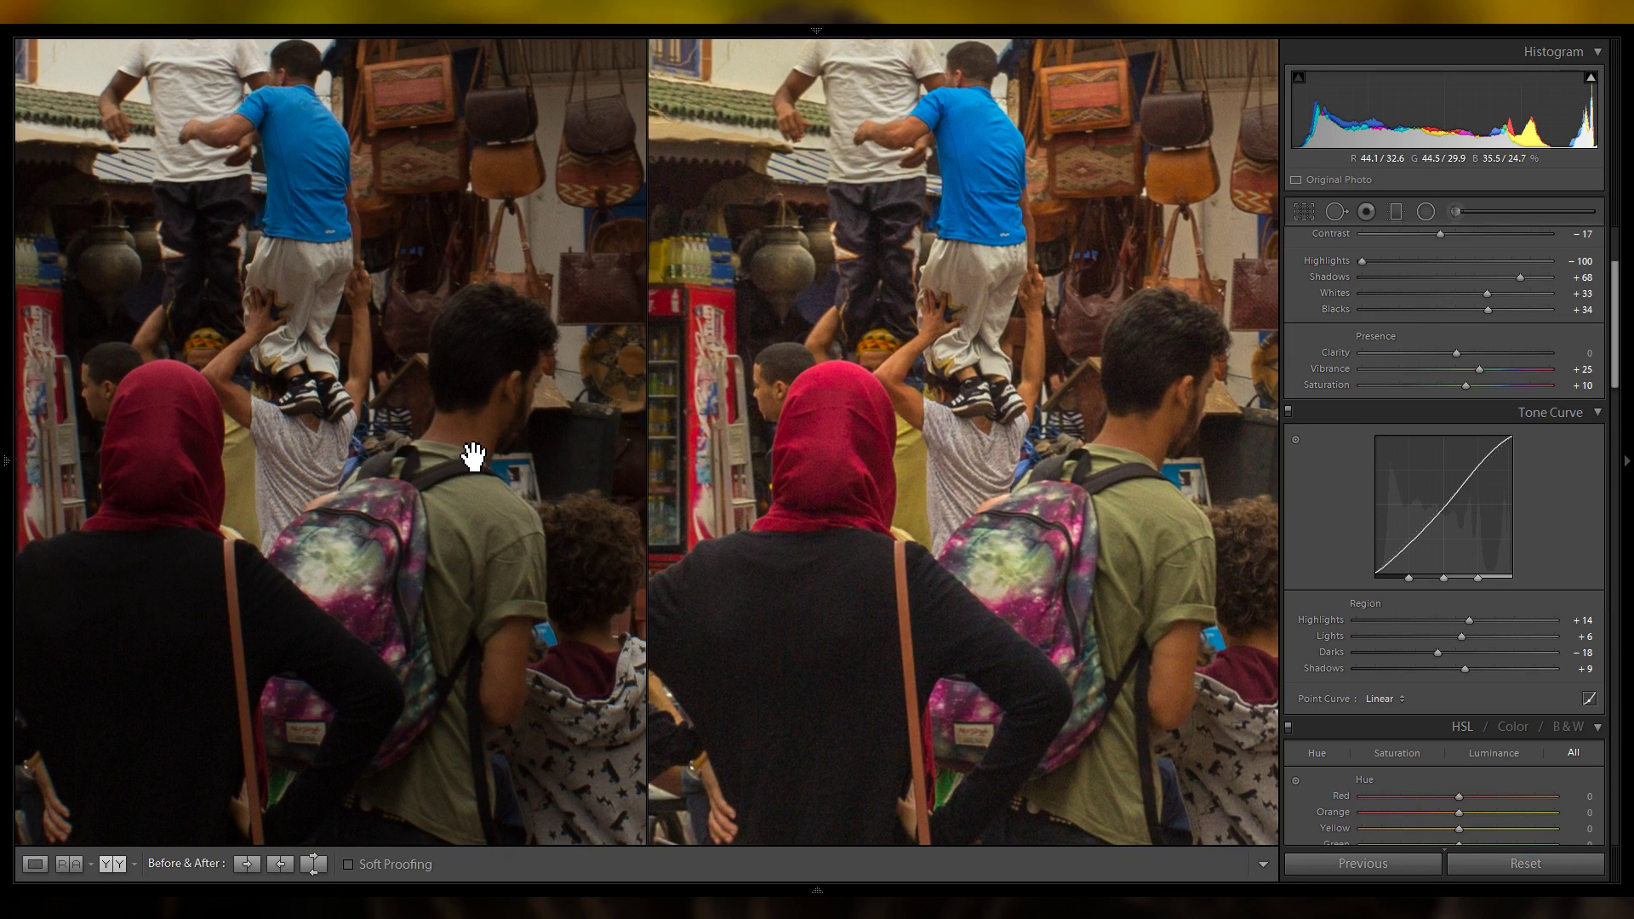
pyautogui.moveTo(485, 468); pyautogui.dragTo(294, 451)
pyautogui.moveTo(920, 511); pyautogui.dragTo(769, 584)
pyautogui.moveTo(897, 432); pyautogui.dragTo(864, 476)
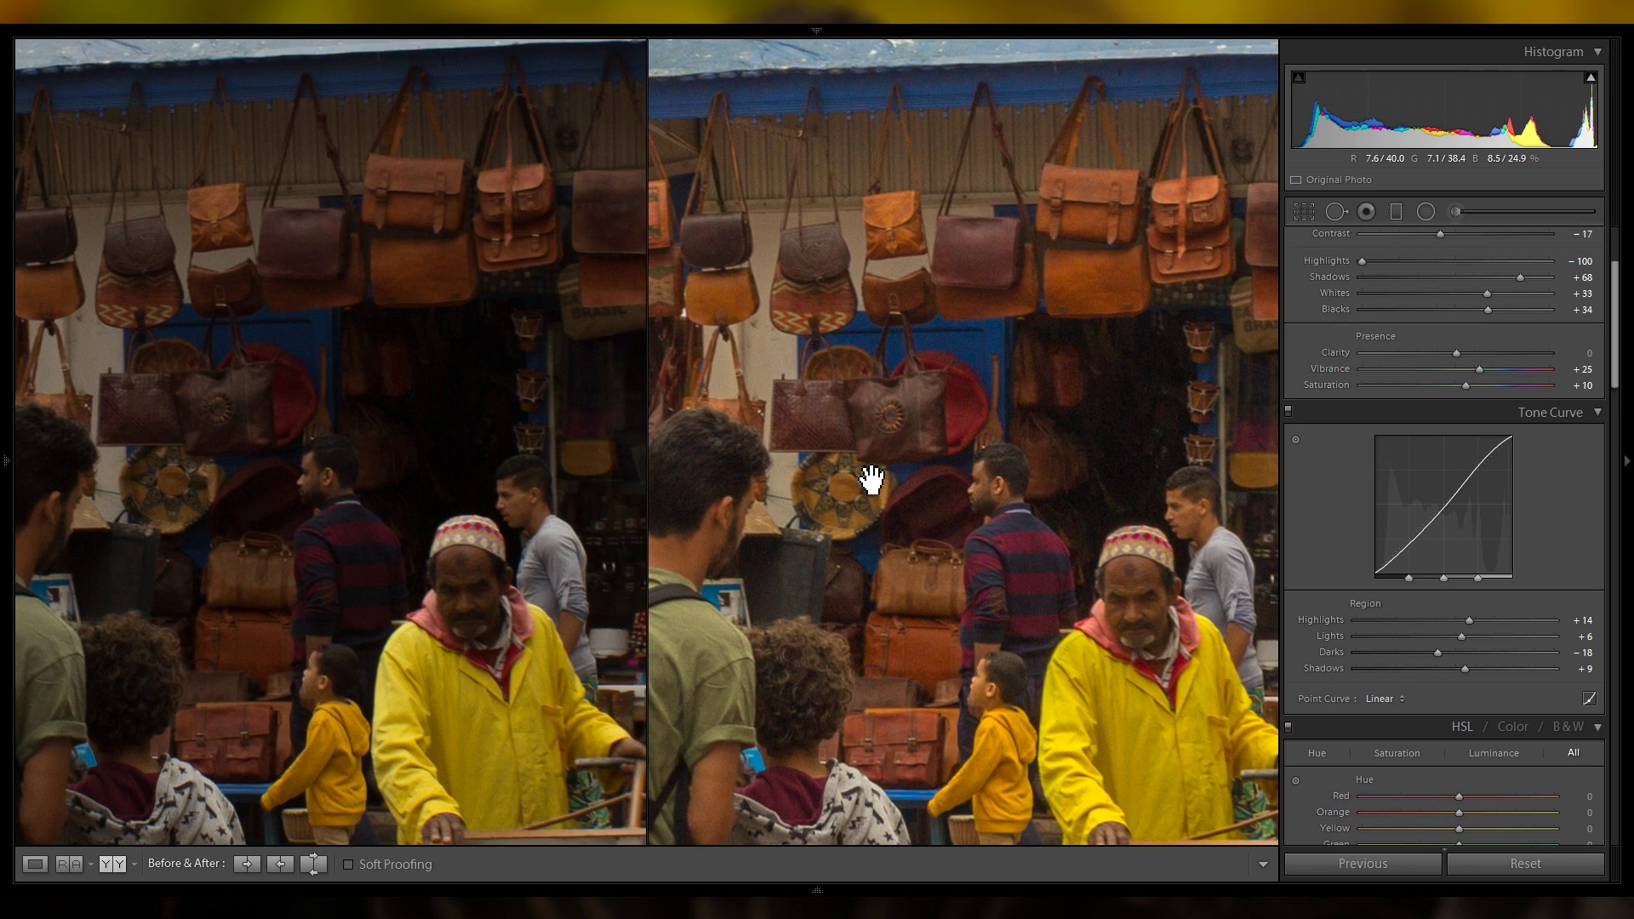
pyautogui.moveTo(924, 573); pyautogui.dragTo(809, 452)
pyautogui.moveTo(930, 613); pyautogui.dragTo(846, 466)
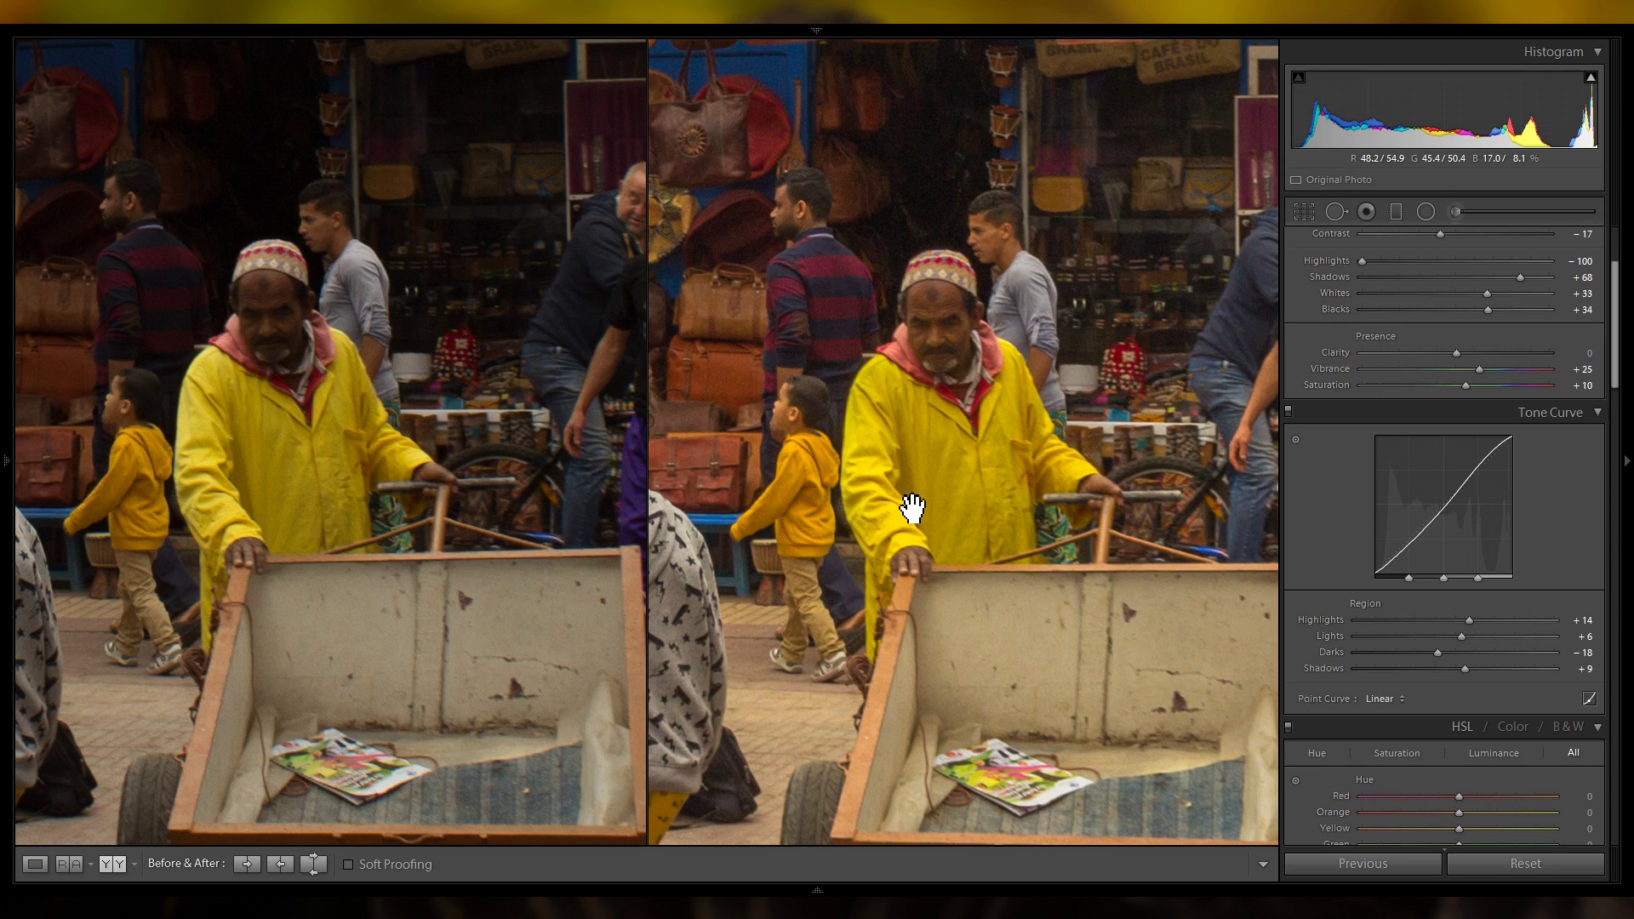
pyautogui.moveTo(912, 508); pyautogui.dragTo(836, 573)
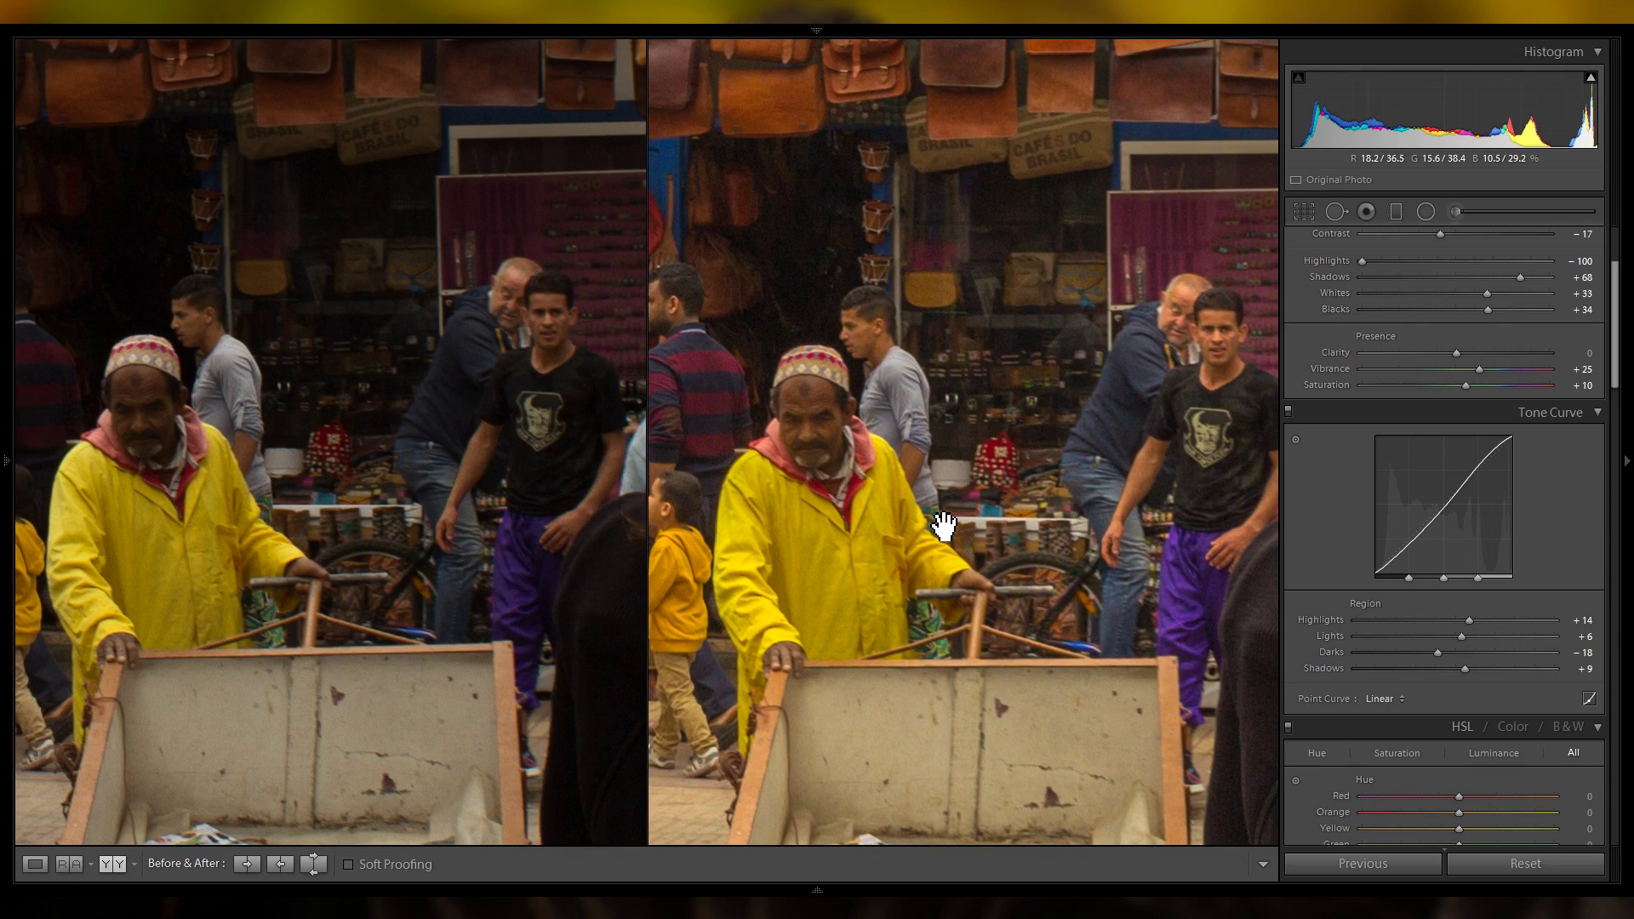
pyautogui.click(943, 525)
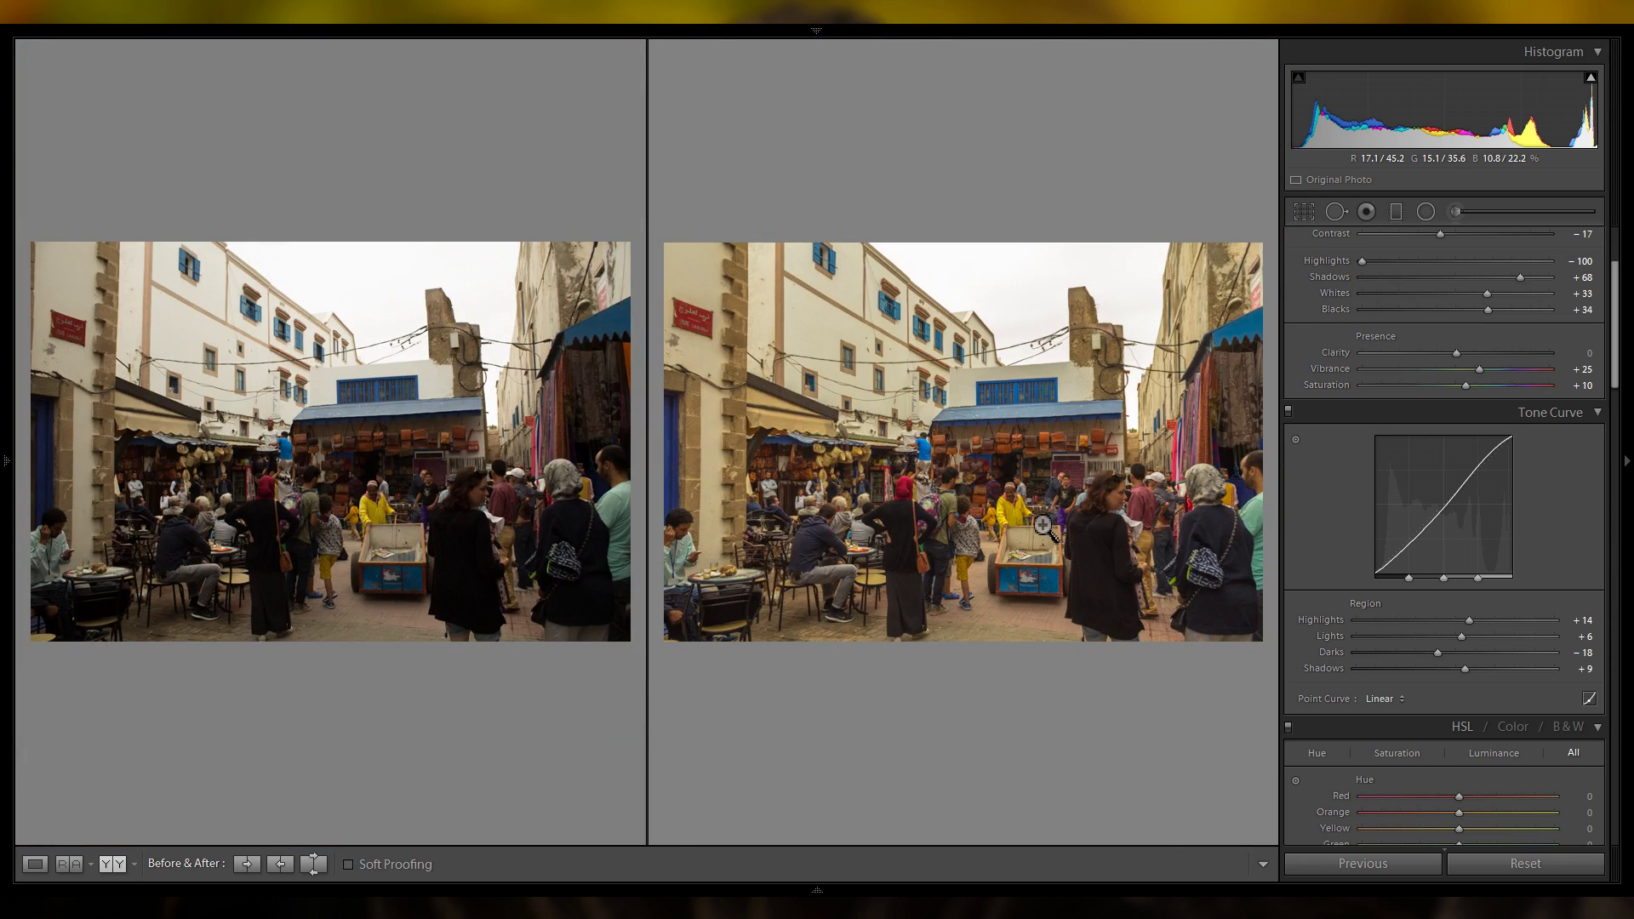
pyautogui.press('y')
# Cool the white balance slightly by setting Temp to 5710.
pyautogui.scroll(3, 1514, 513)
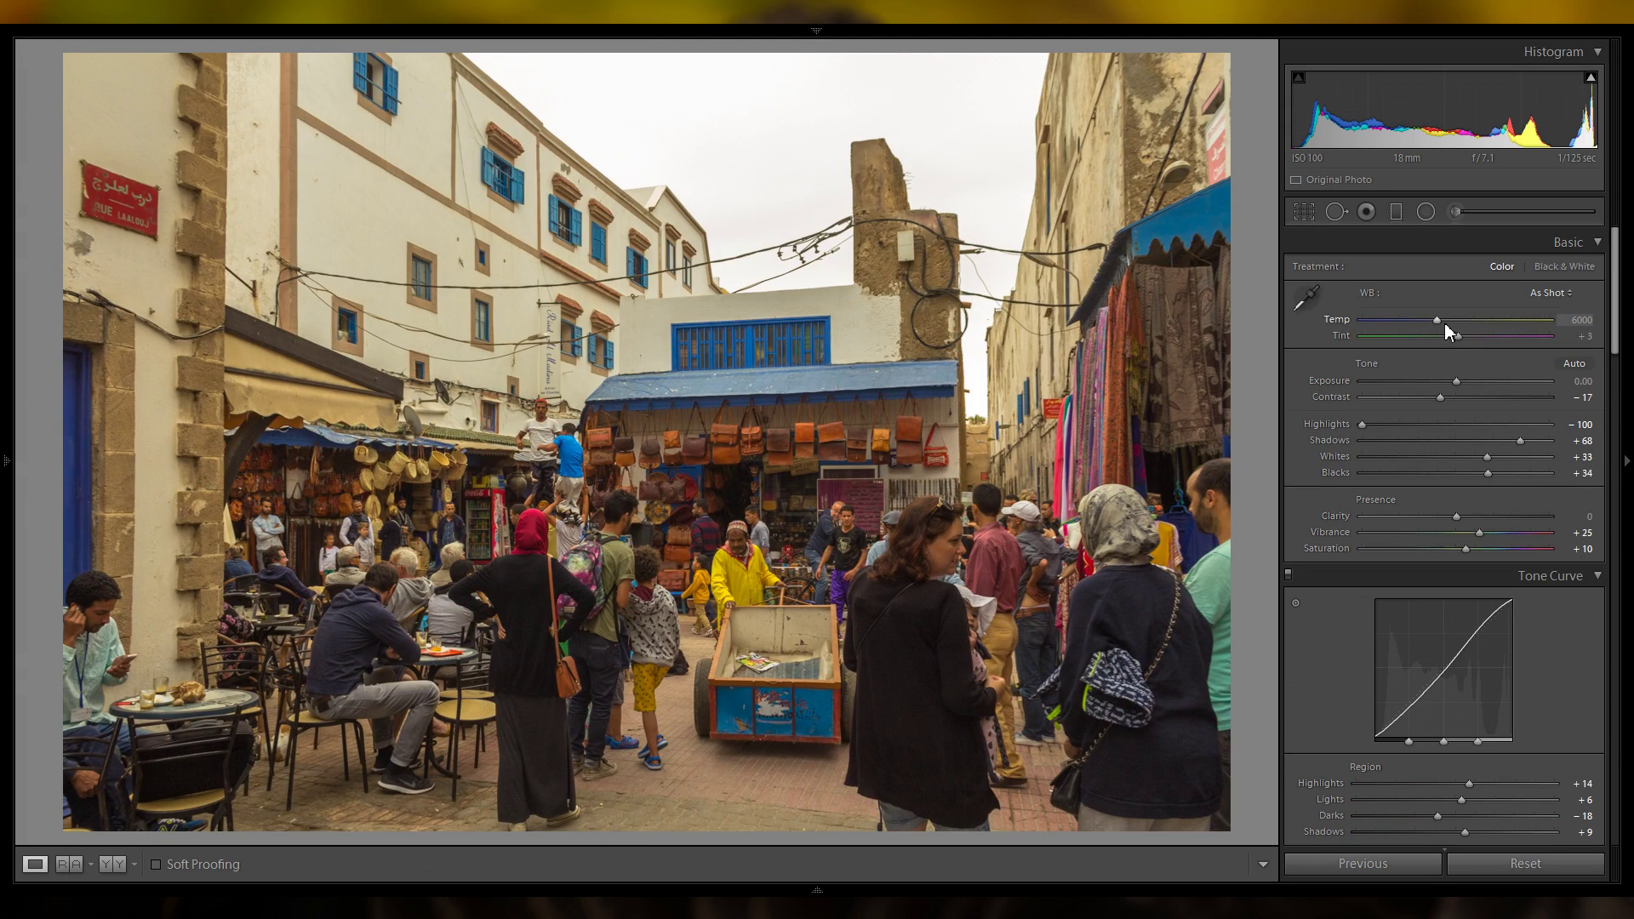
pyautogui.moveTo(1439, 319); pyautogui.dragTo(1432, 315)
pyautogui.doubleClick(1332, 320)
pyautogui.moveTo(1441, 318); pyautogui.dragTo(1437, 319)
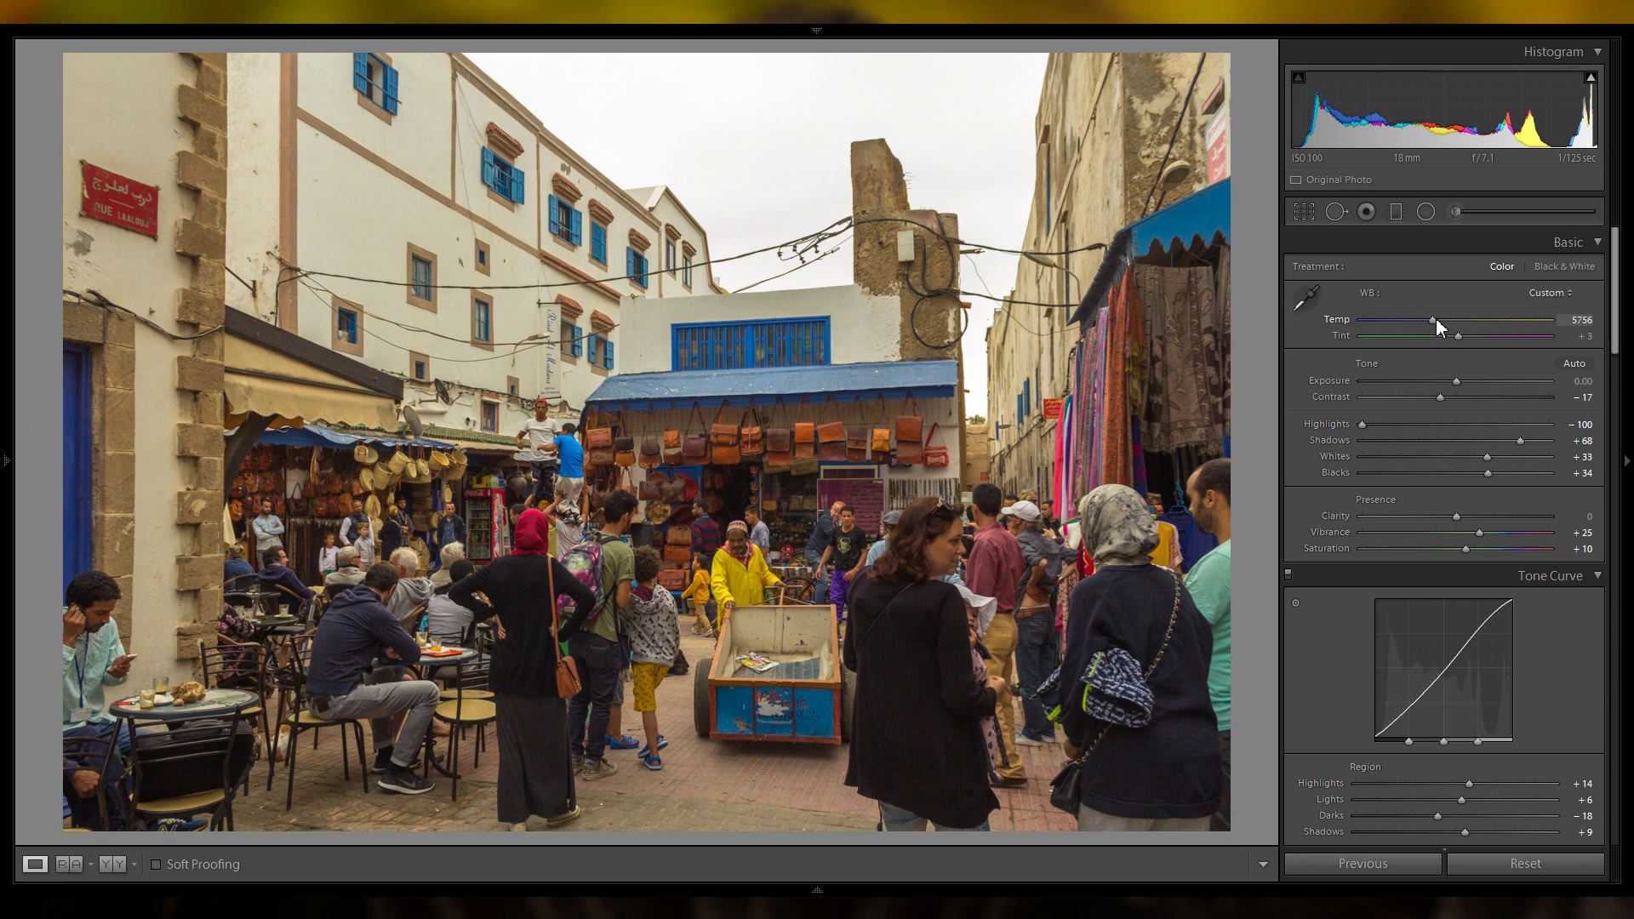
pyautogui.moveTo(1437, 322); pyautogui.dragTo(1433, 323)
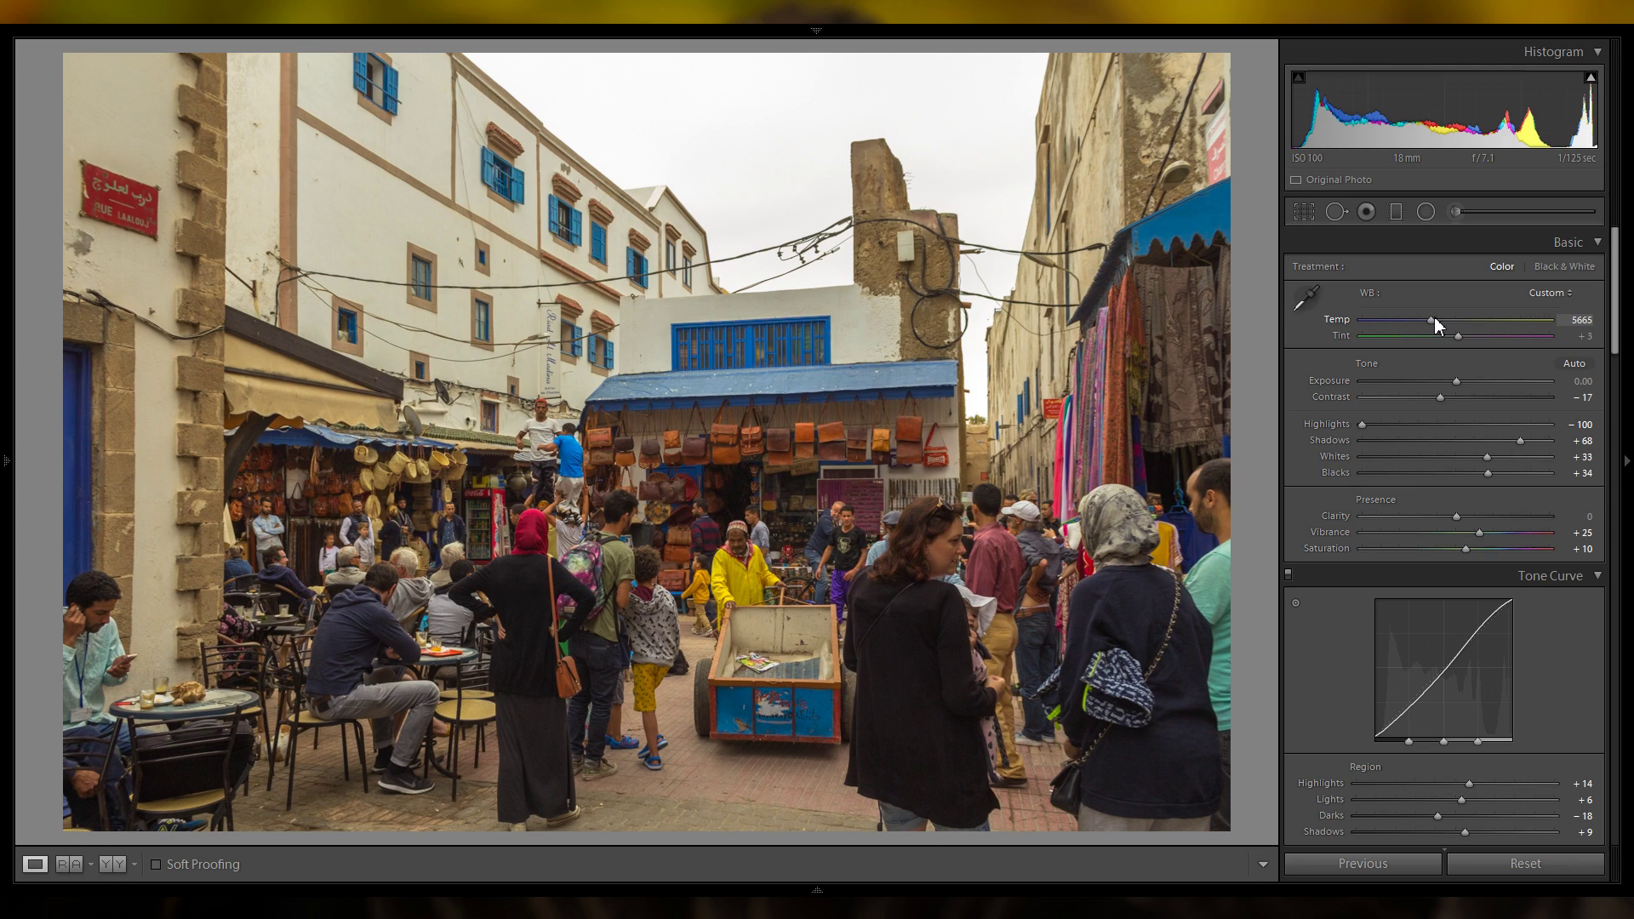
pyautogui.moveTo(1435, 320); pyautogui.dragTo(1437, 322)
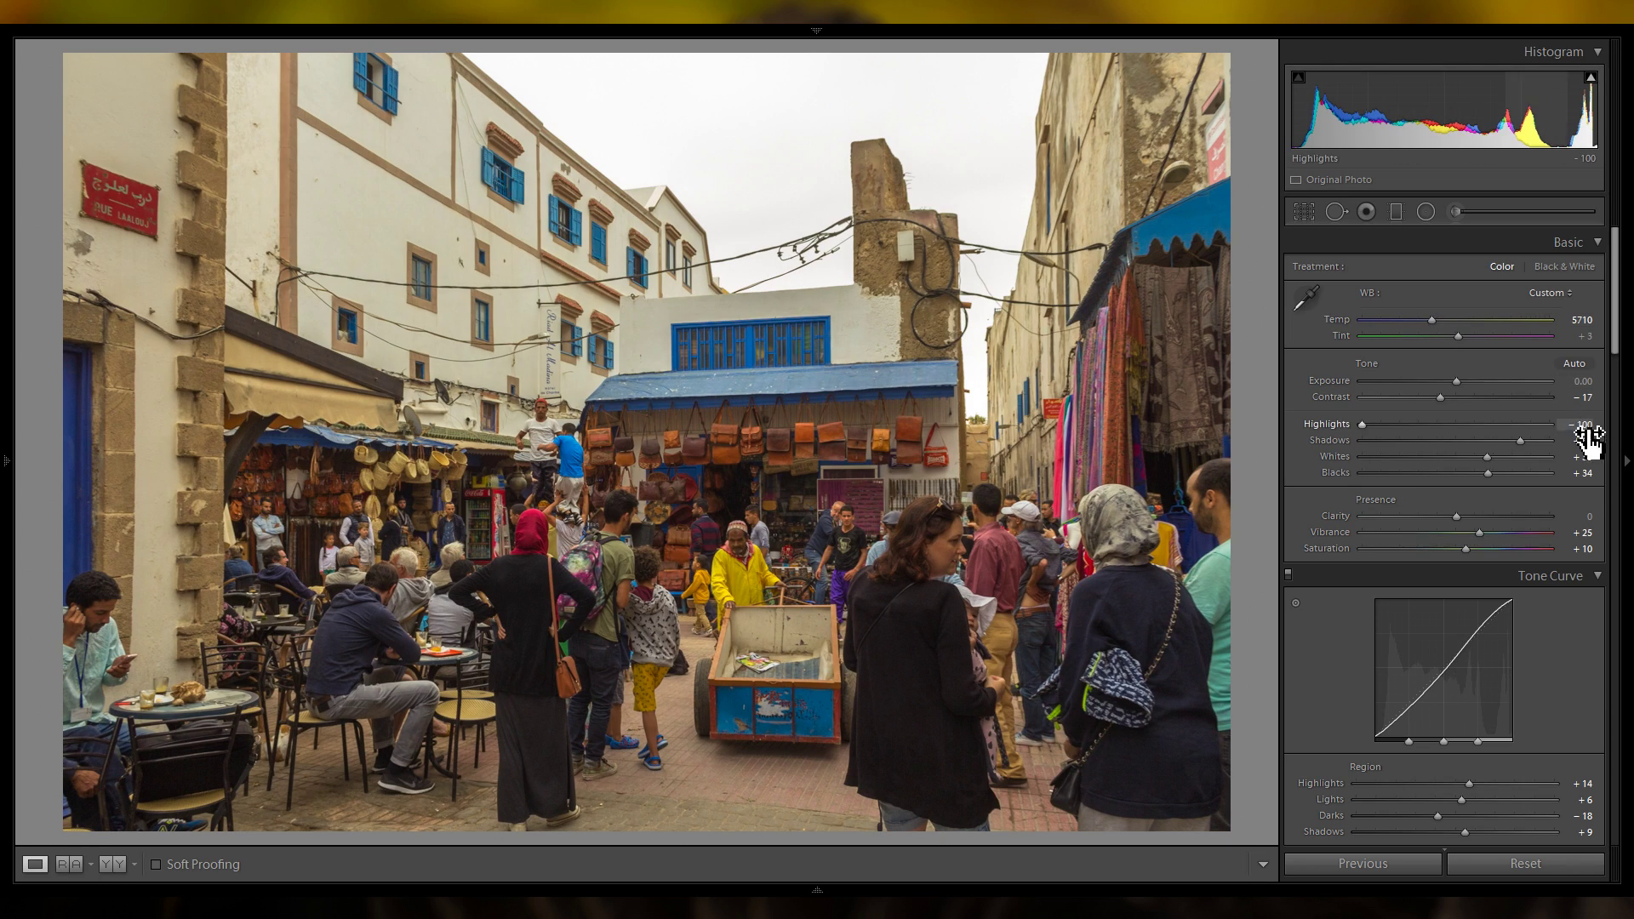
# Try Clarity at +50, check the hanging leather bags and people up close, and set Clarity to +12.
pyautogui.scroll(-3, 1571, 461)
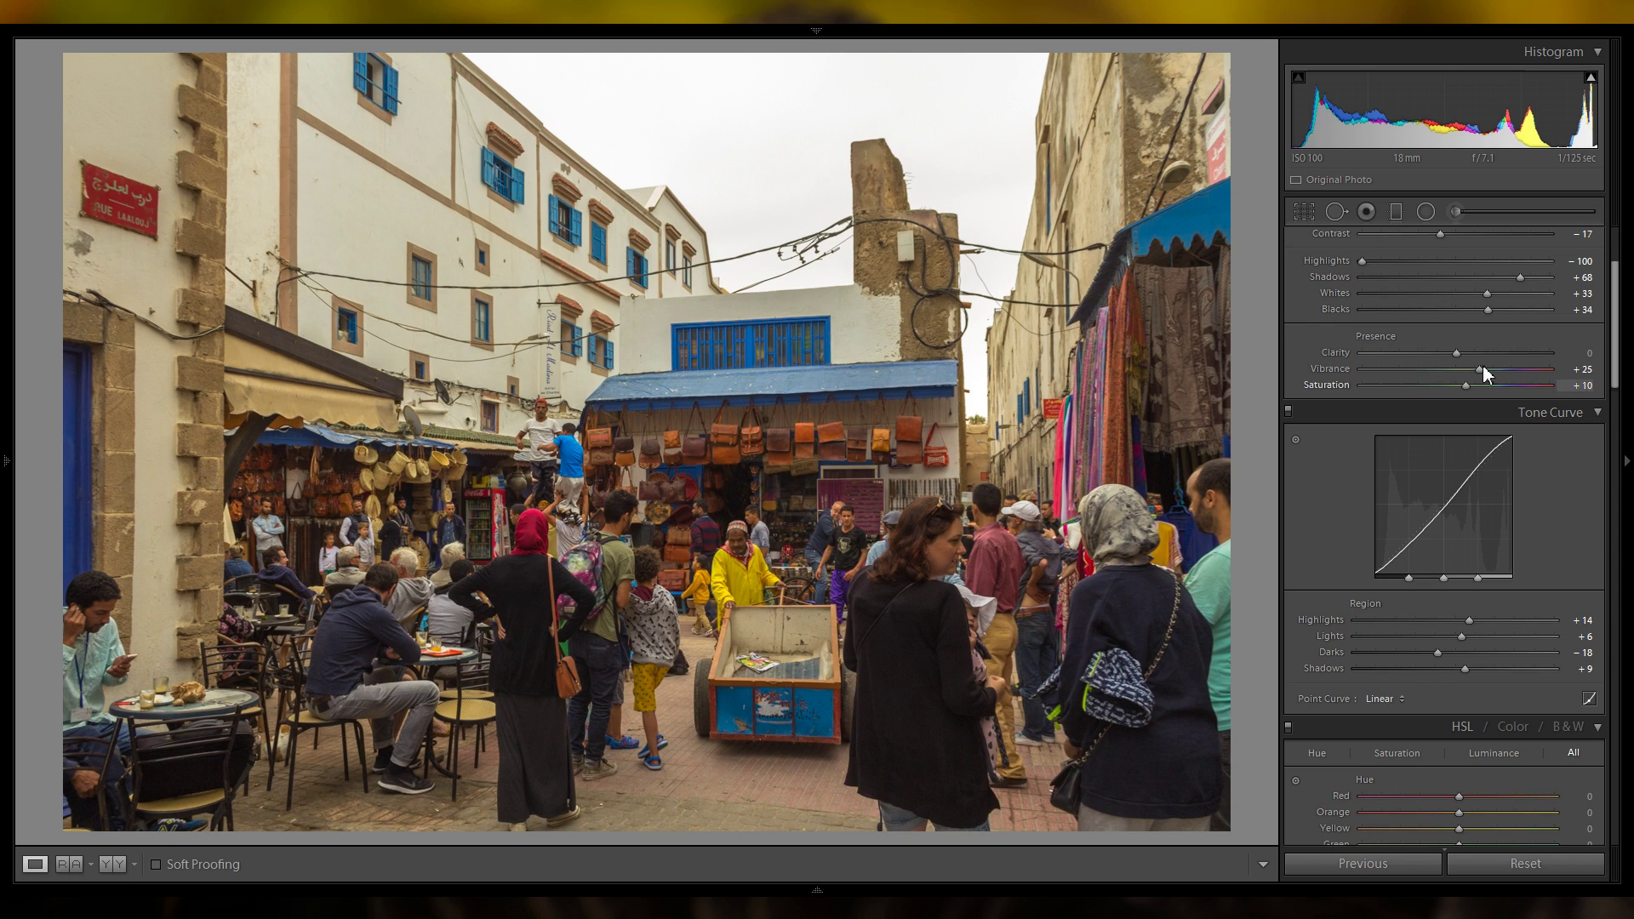
pyautogui.moveTo(1456, 352); pyautogui.dragTo(1500, 355)
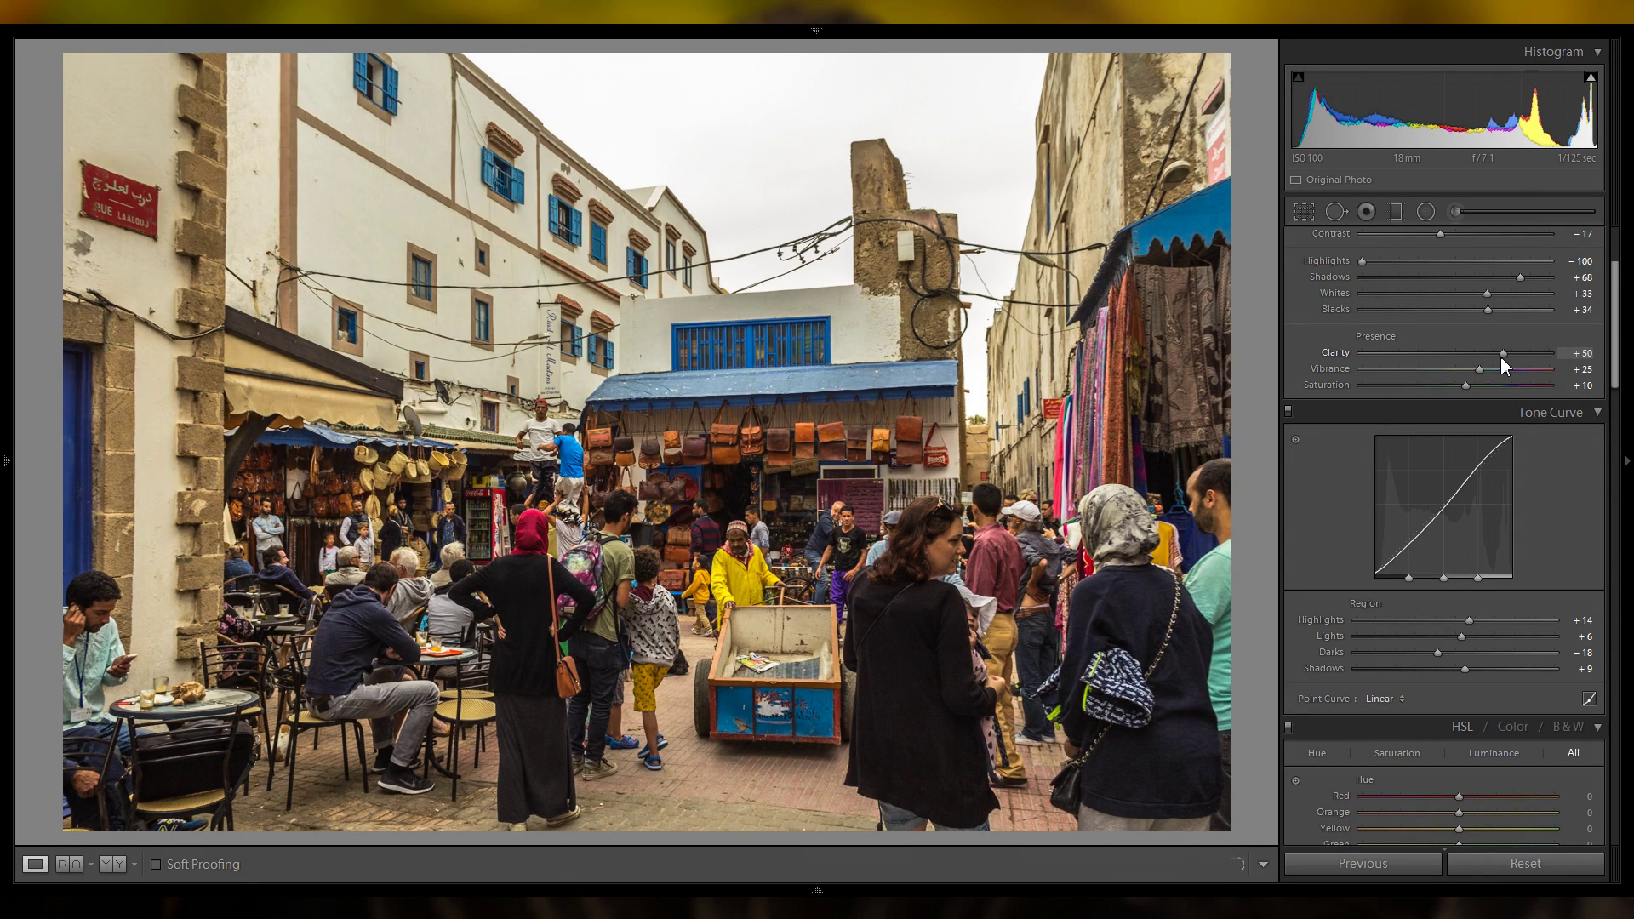
pyautogui.click(739, 498)
pyautogui.moveTo(784, 511); pyautogui.dragTo(857, 486)
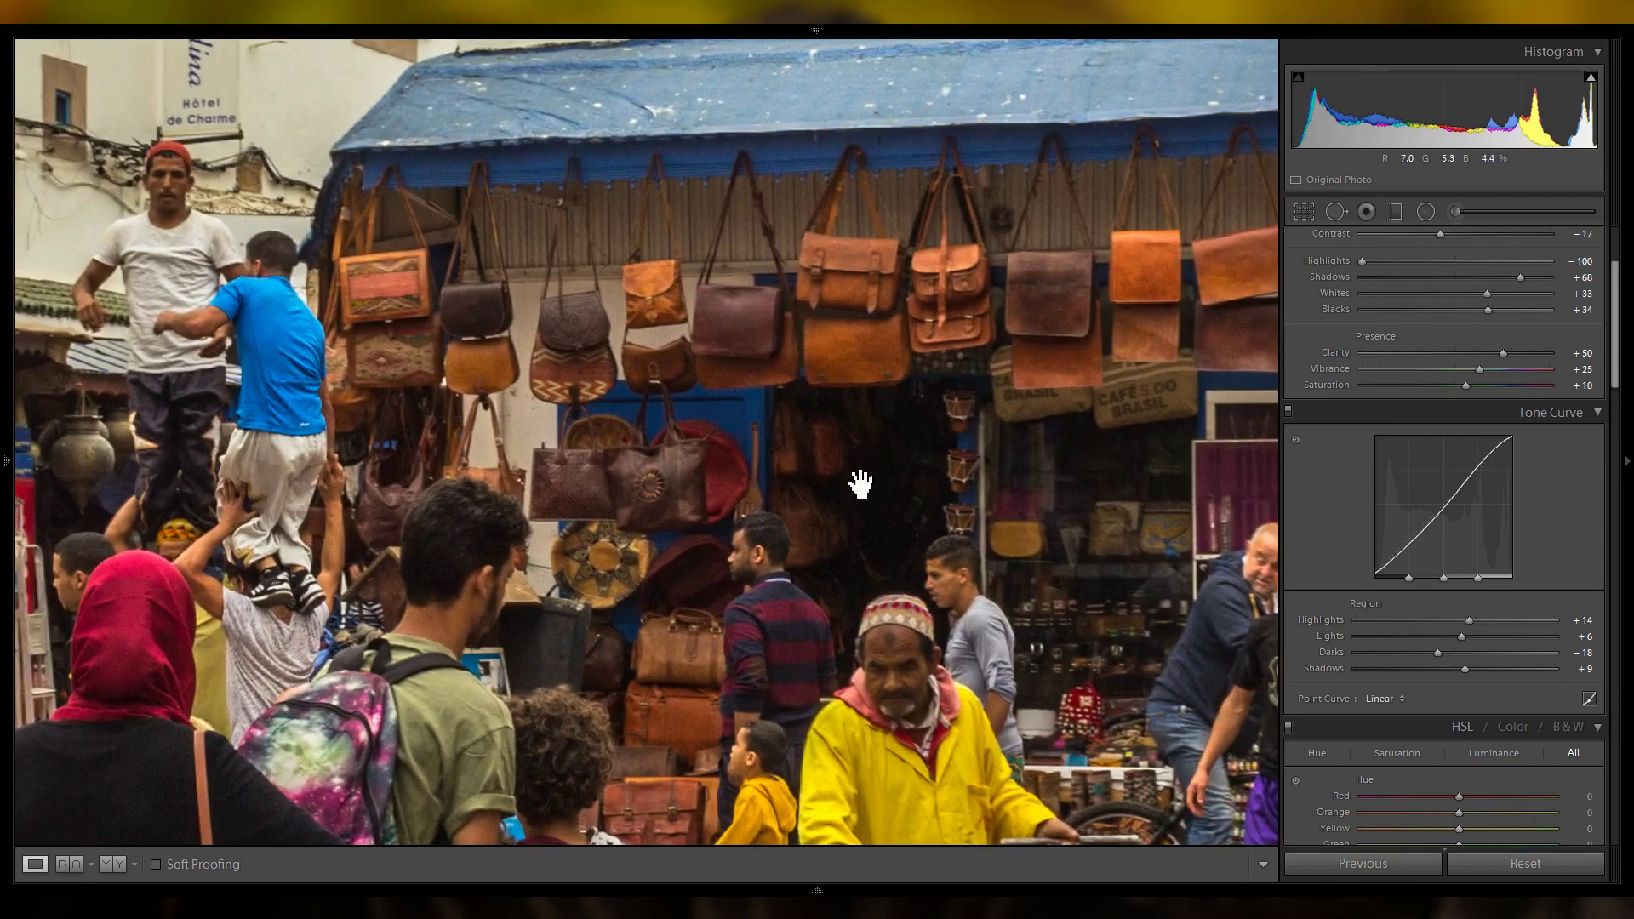
pyautogui.moveTo(1485, 351); pyautogui.dragTo(1473, 349)
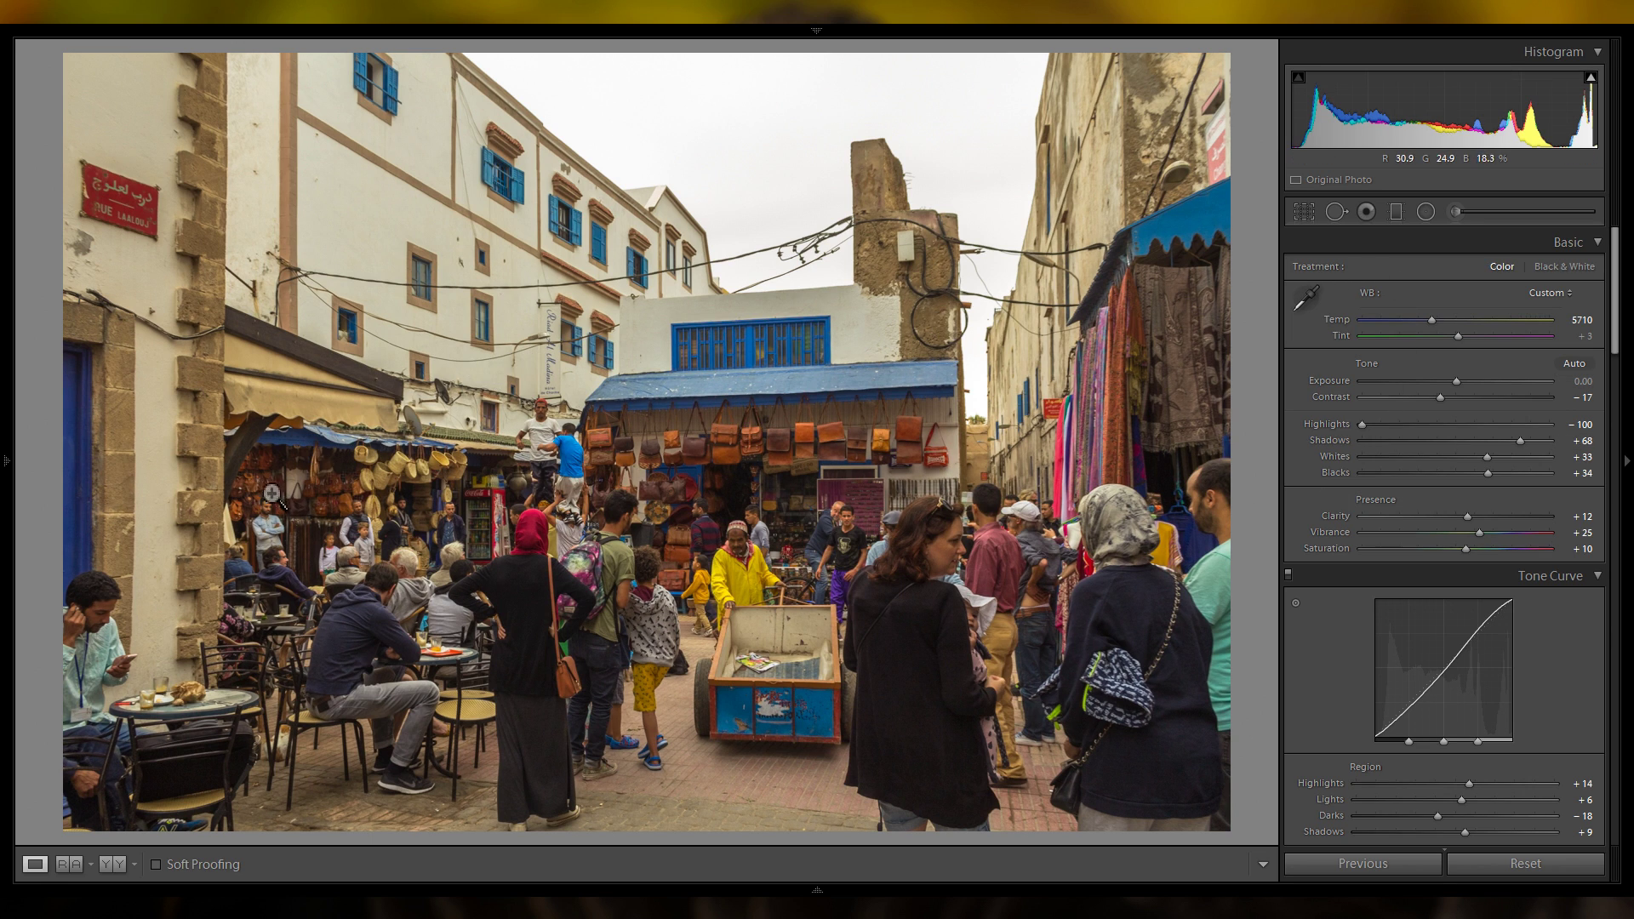
# Examine the people around the café tables and the leather bags hanging under the blue awning up close.
pyautogui.click(1304, 211)
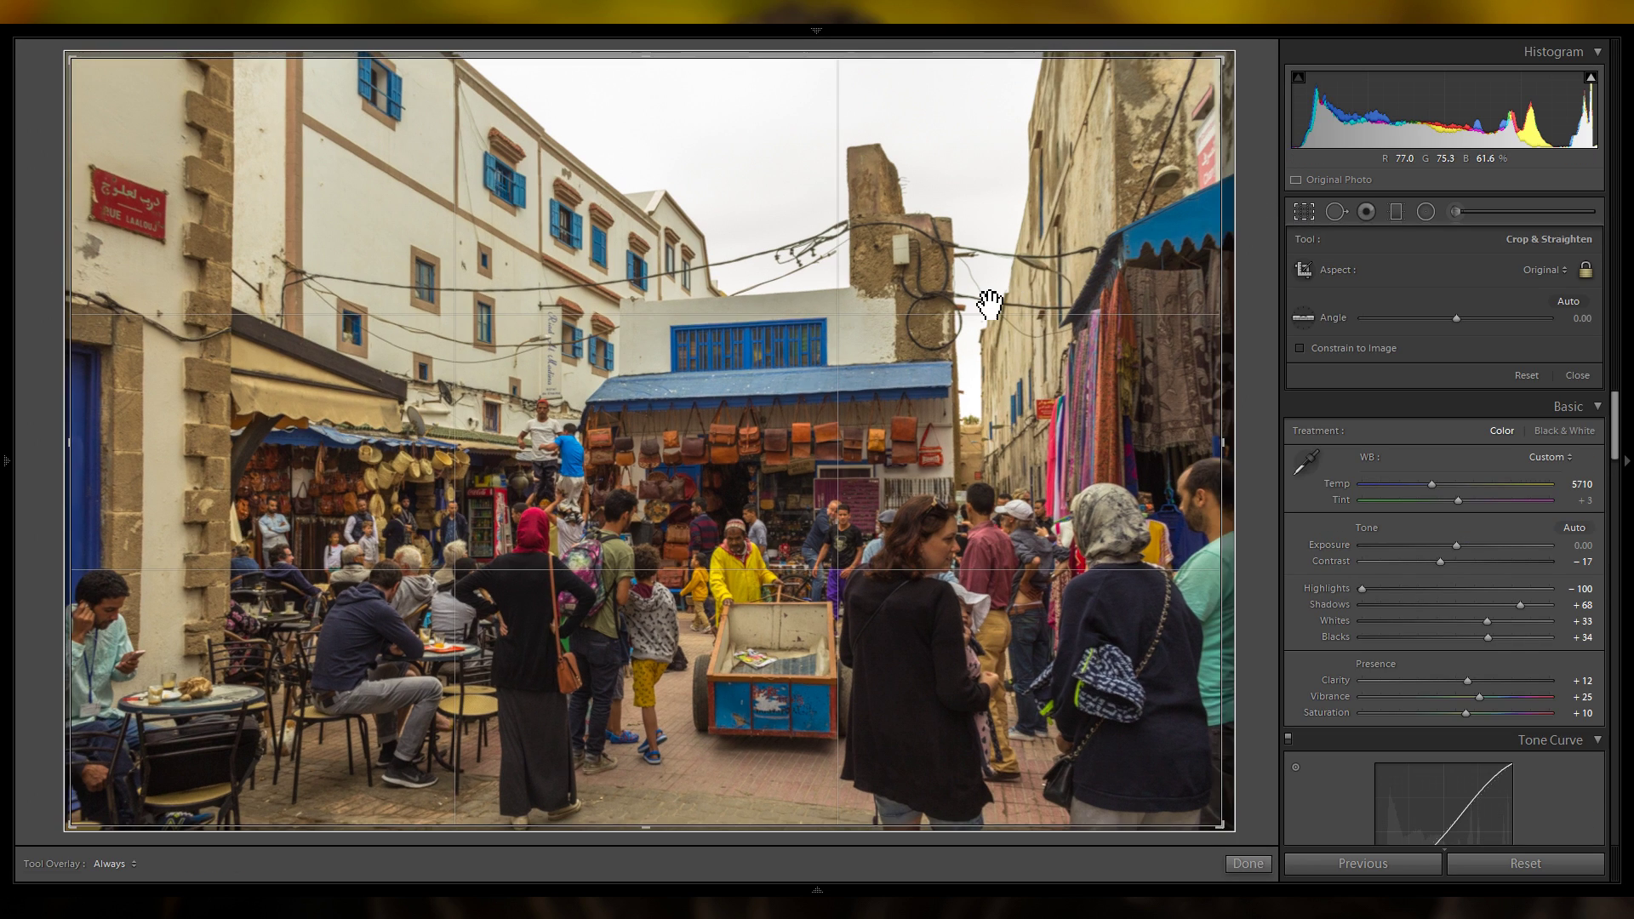
pyautogui.click(1304, 213)
pyautogui.click(336, 634)
pyautogui.moveTo(783, 515); pyautogui.dragTo(587, 477)
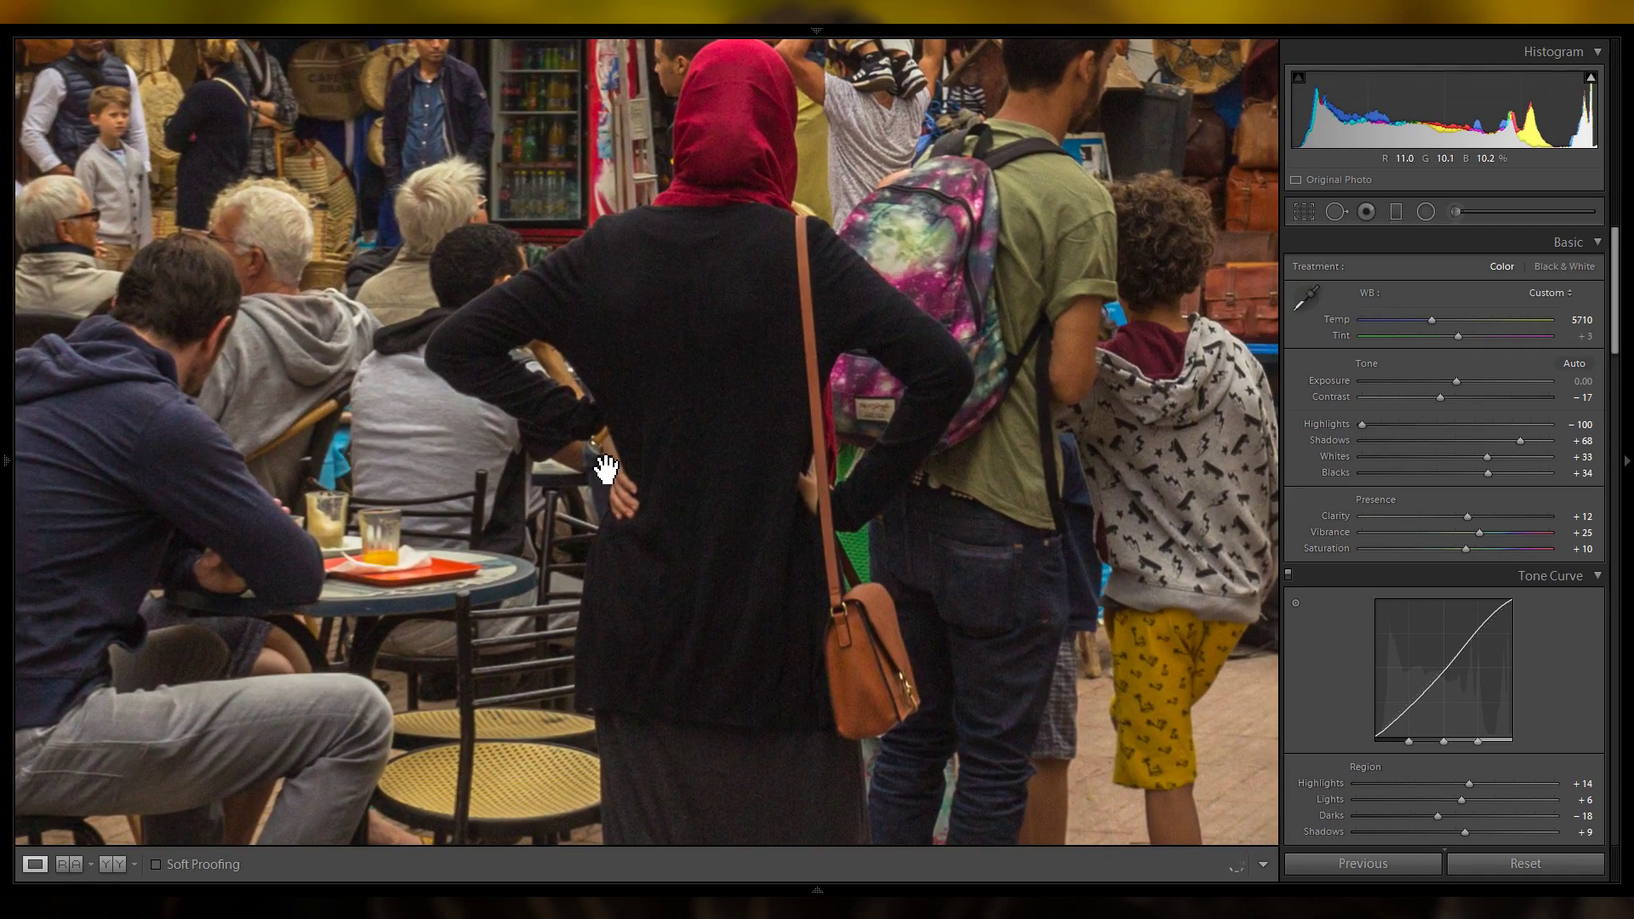
pyautogui.click(606, 473)
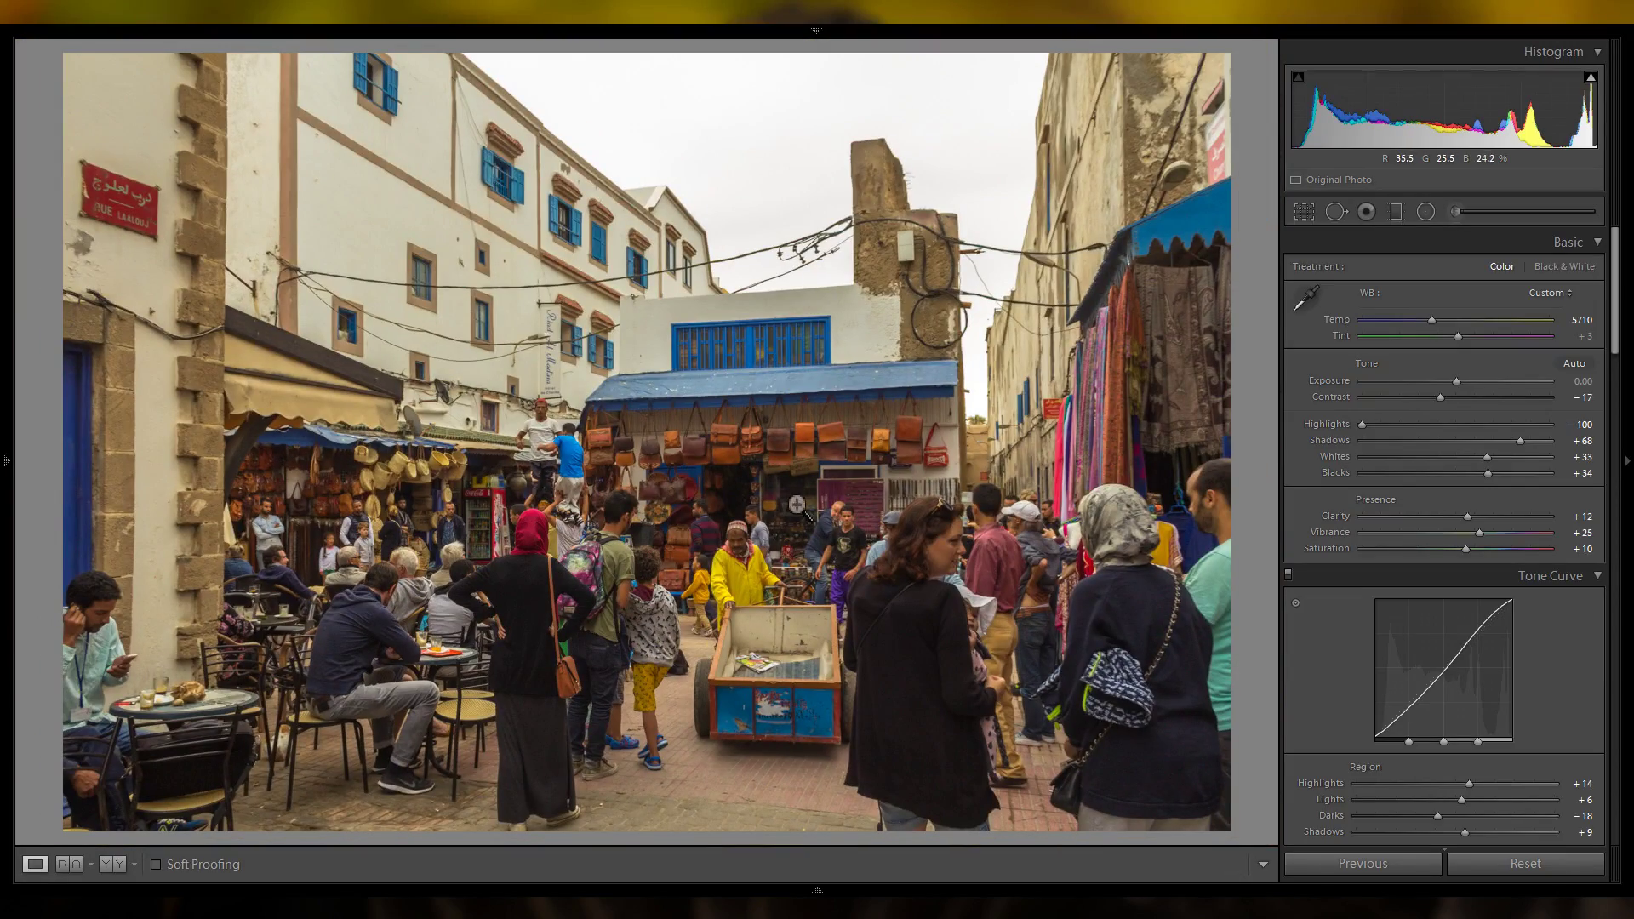
pyautogui.click(724, 390)
pyautogui.moveTo(809, 565); pyautogui.dragTo(939, 383)
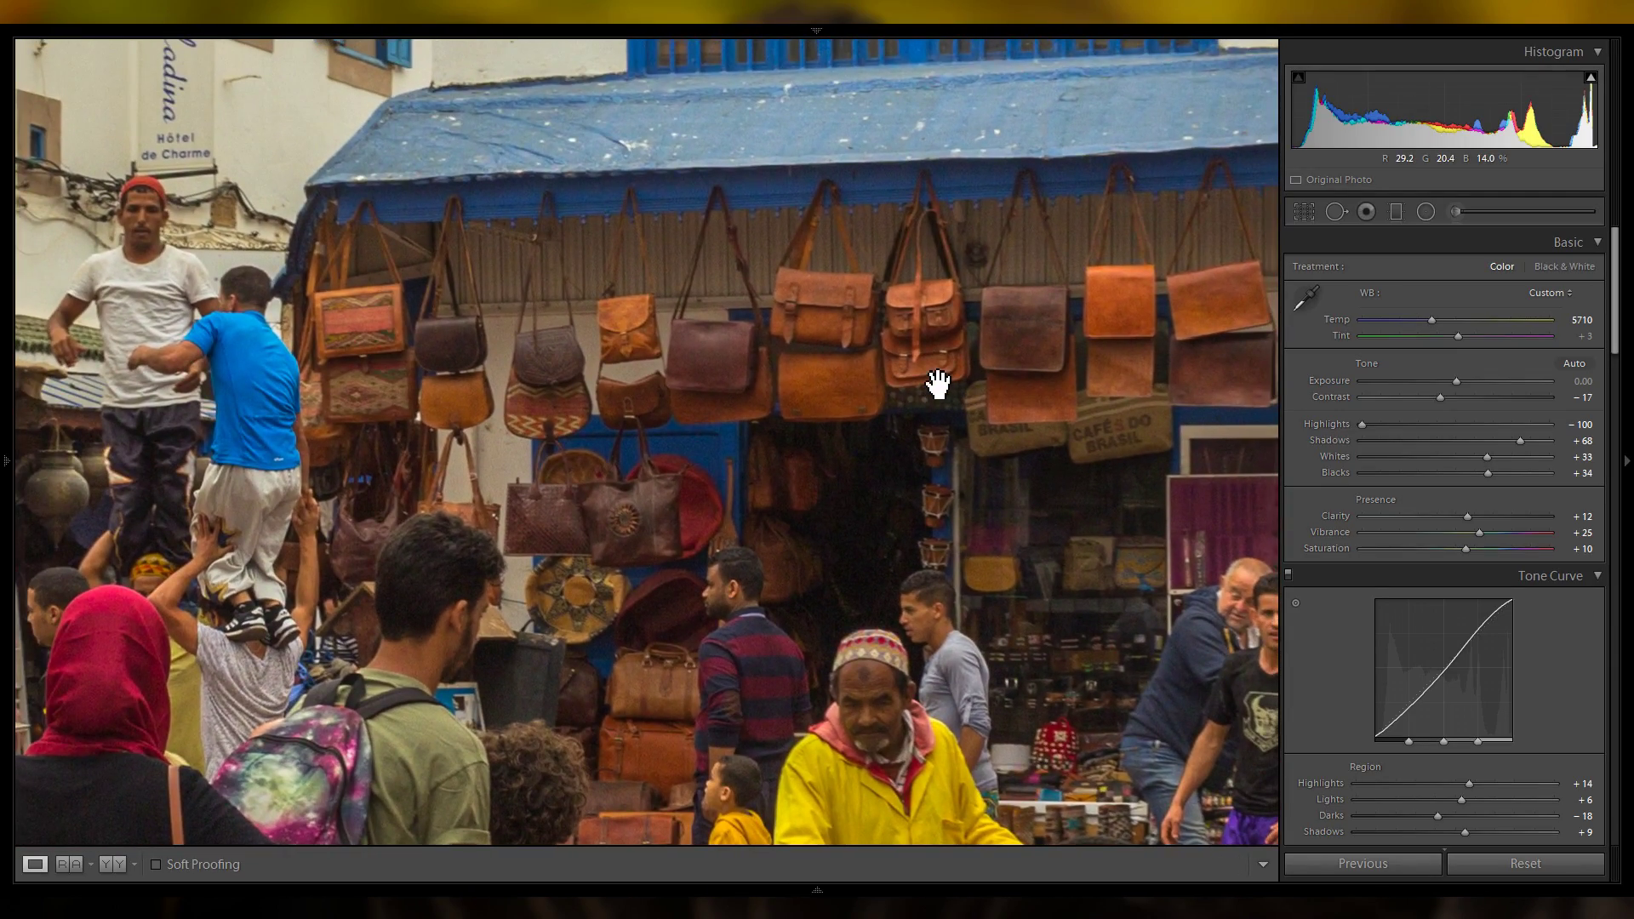
pyautogui.click(939, 384)
# Try a wide panoramic crop that cuts the sky and upper buildings down to just above the blue awning.
pyautogui.press('r')
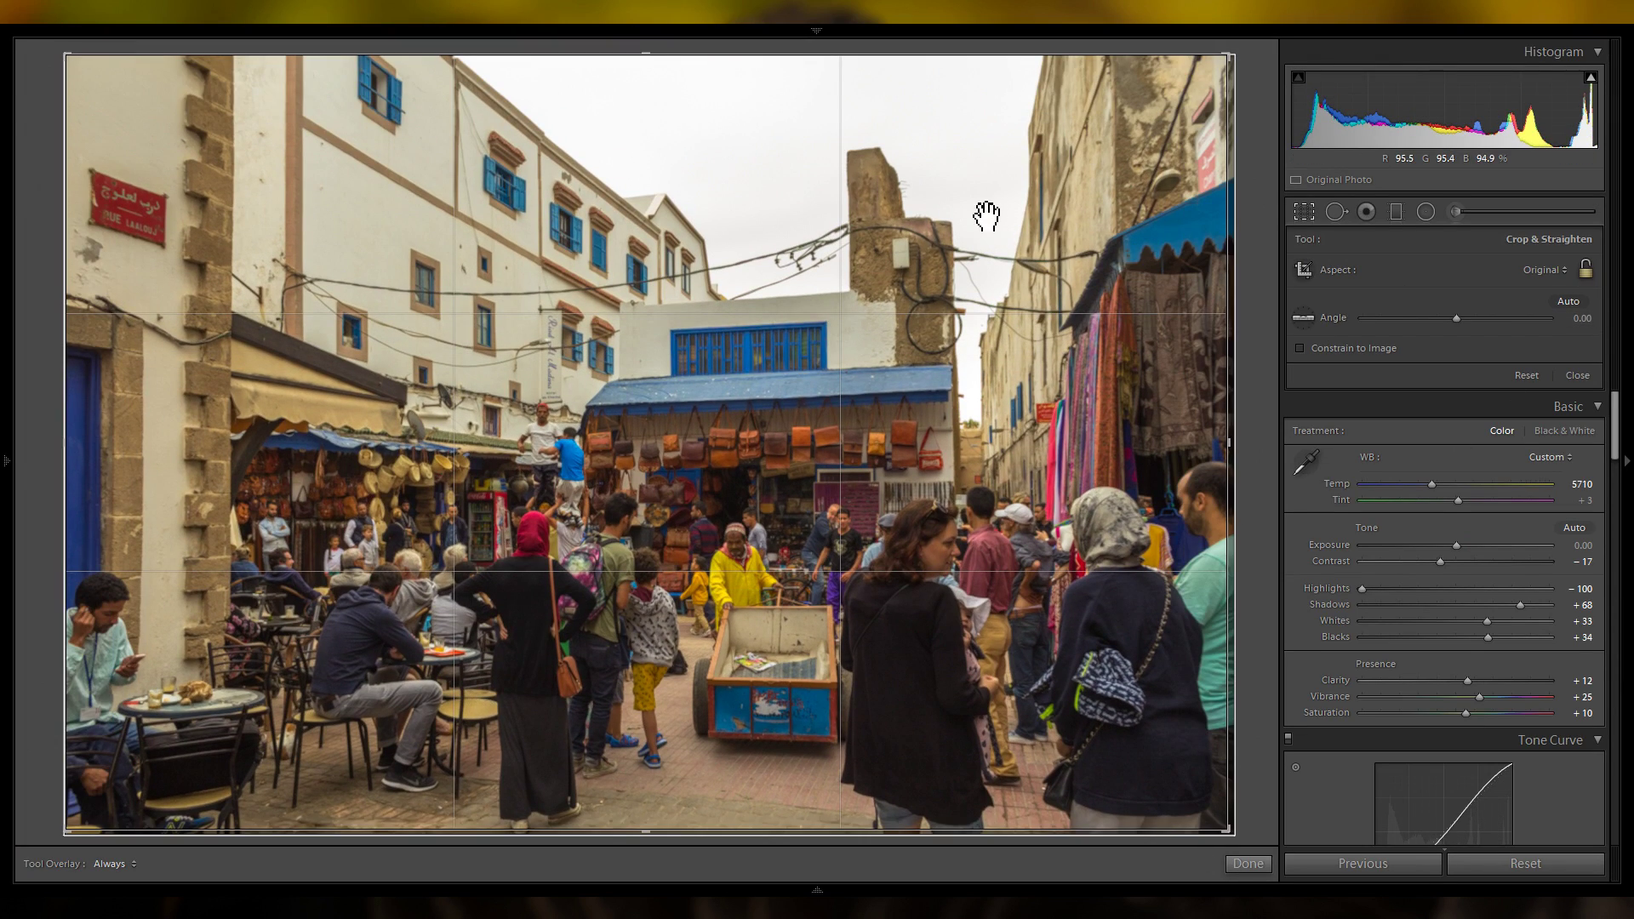
pyautogui.moveTo(784, 60); pyautogui.dragTo(741, 101)
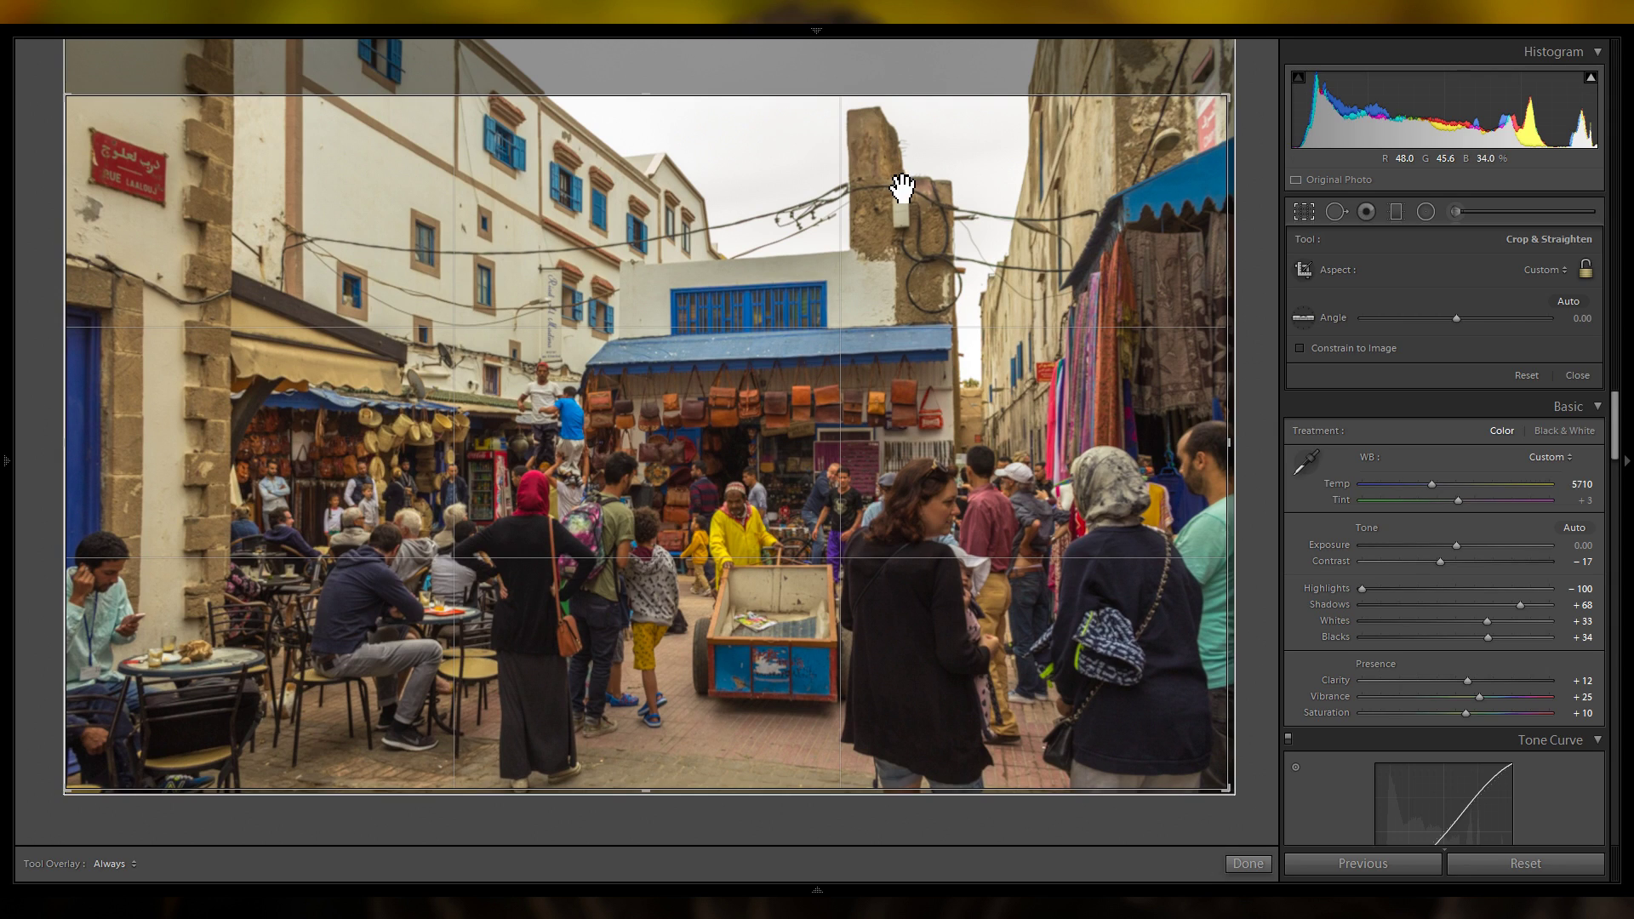
pyautogui.moveTo(789, 97); pyautogui.dragTo(785, 236)
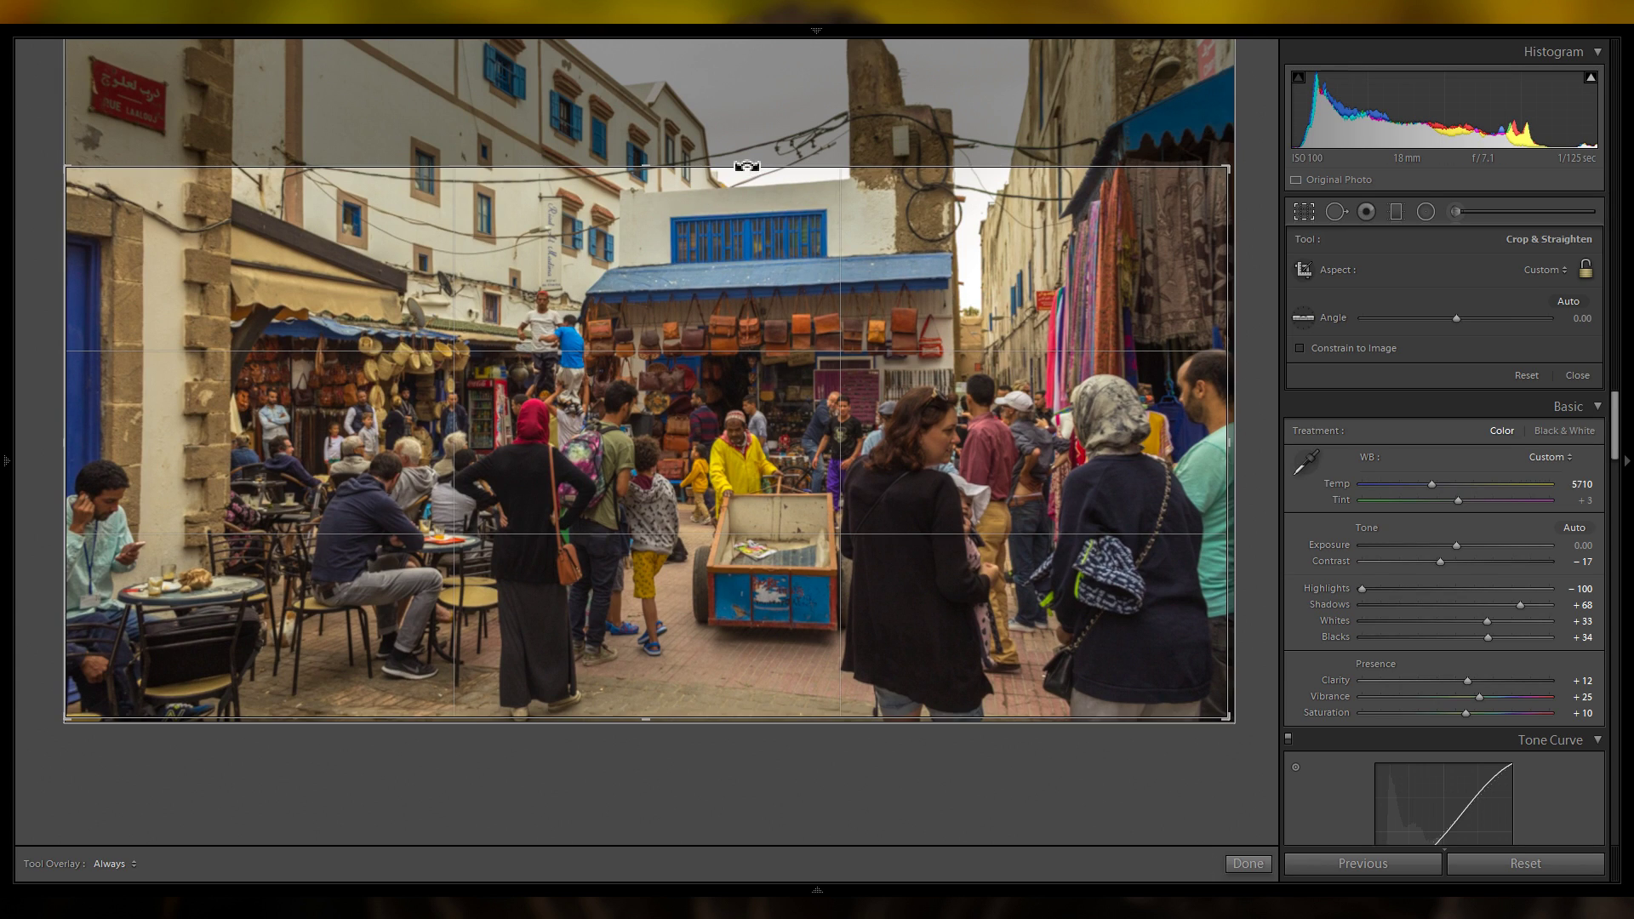
pyautogui.moveTo(732, 167); pyautogui.dragTo(731, 202)
pyautogui.press('r')
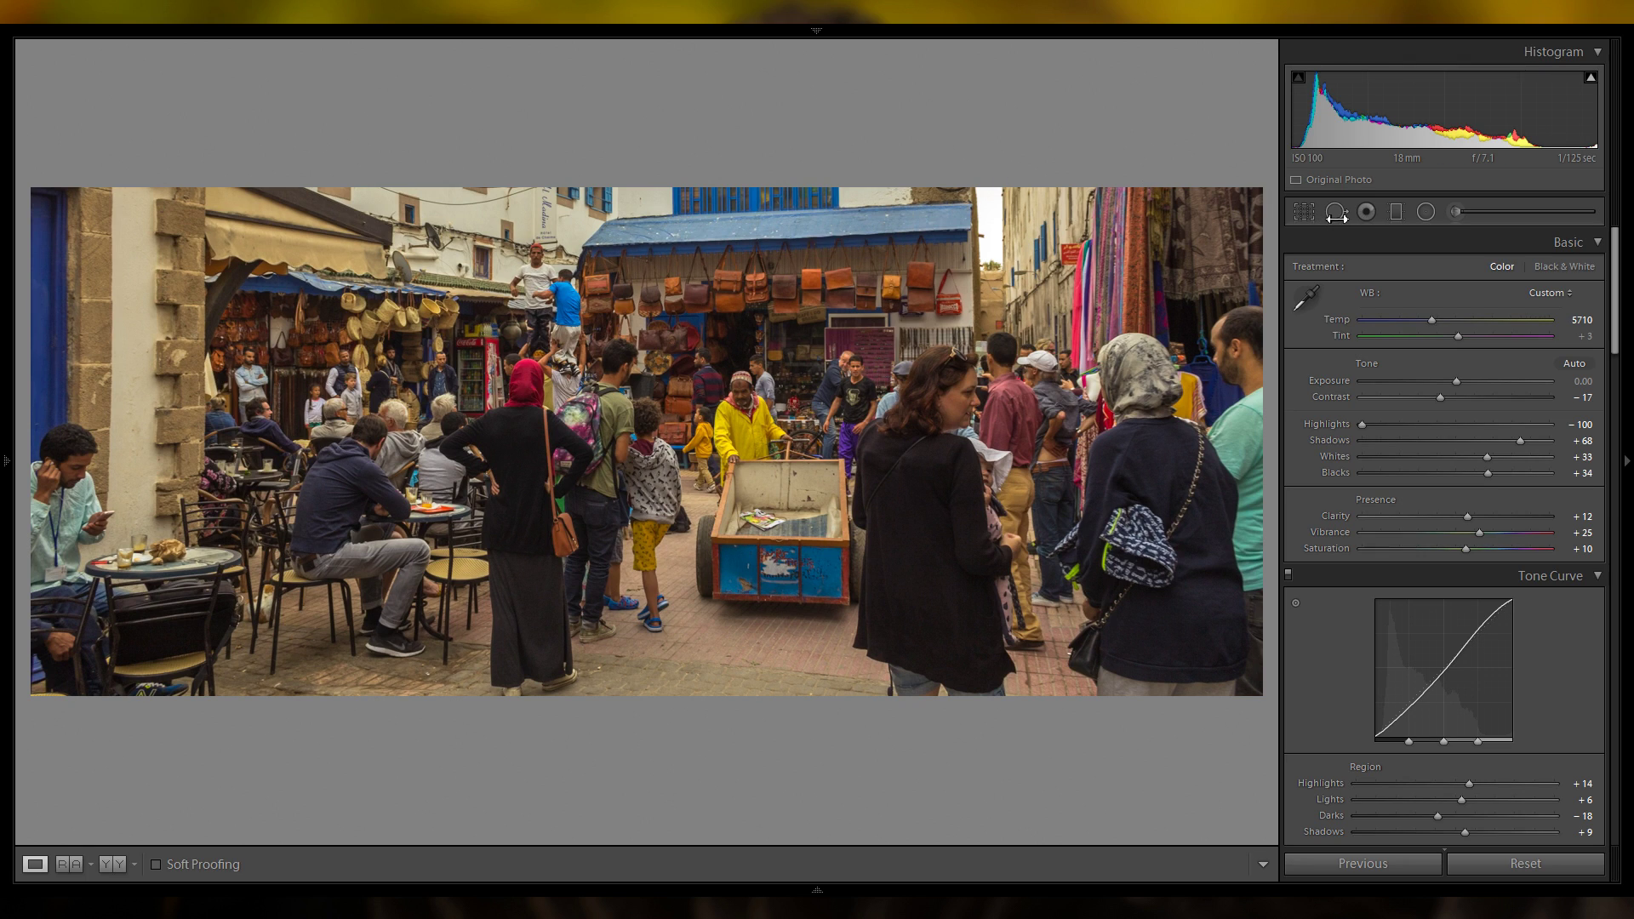
# Try a looser upper crop edge above the blue-barred window, and a tighter one at the hanging bags.
pyautogui.click(1304, 212)
pyautogui.moveTo(729, 204); pyautogui.dragTo(731, 155)
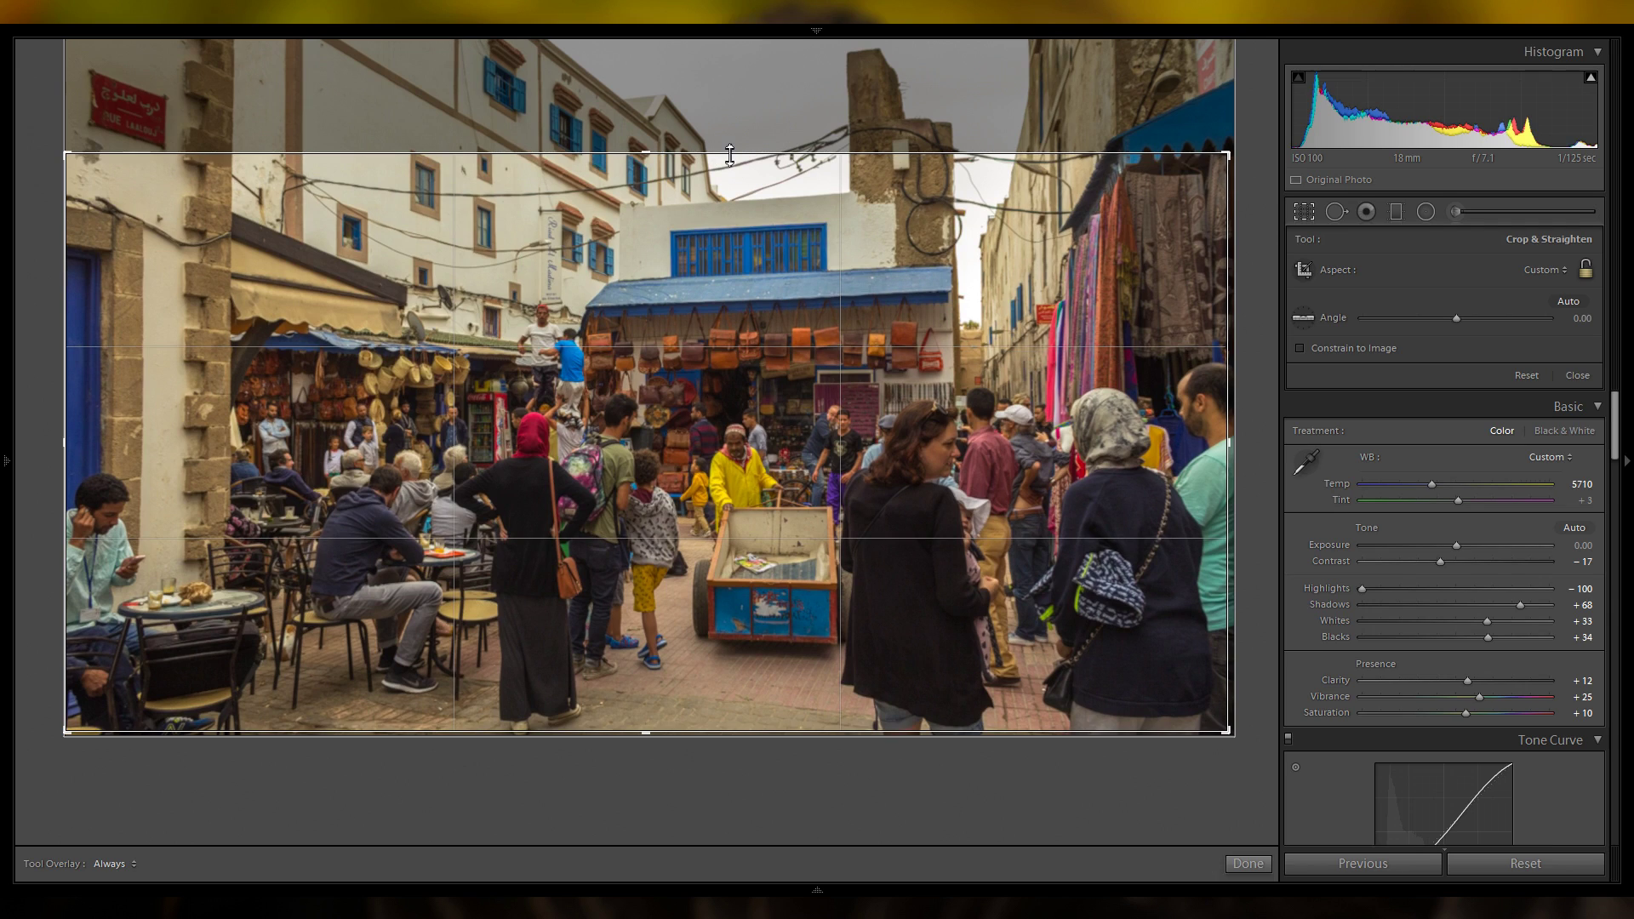
pyautogui.press('Return')
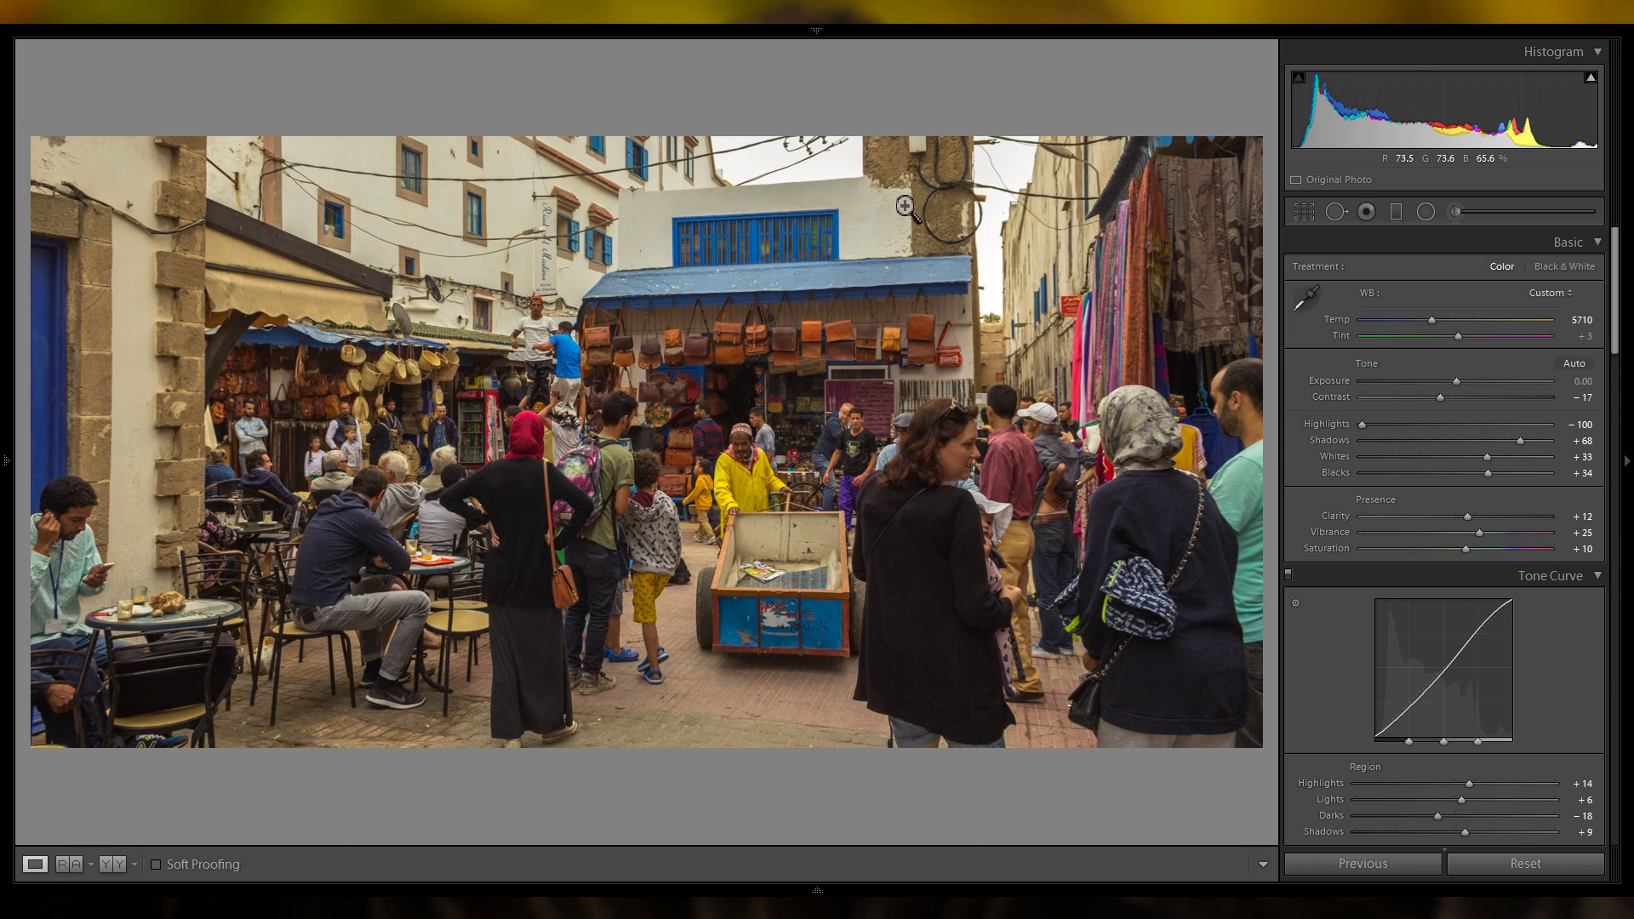
pyautogui.click(1304, 212)
pyautogui.moveTo(772, 155); pyautogui.dragTo(768, 231)
pyautogui.press('Return')
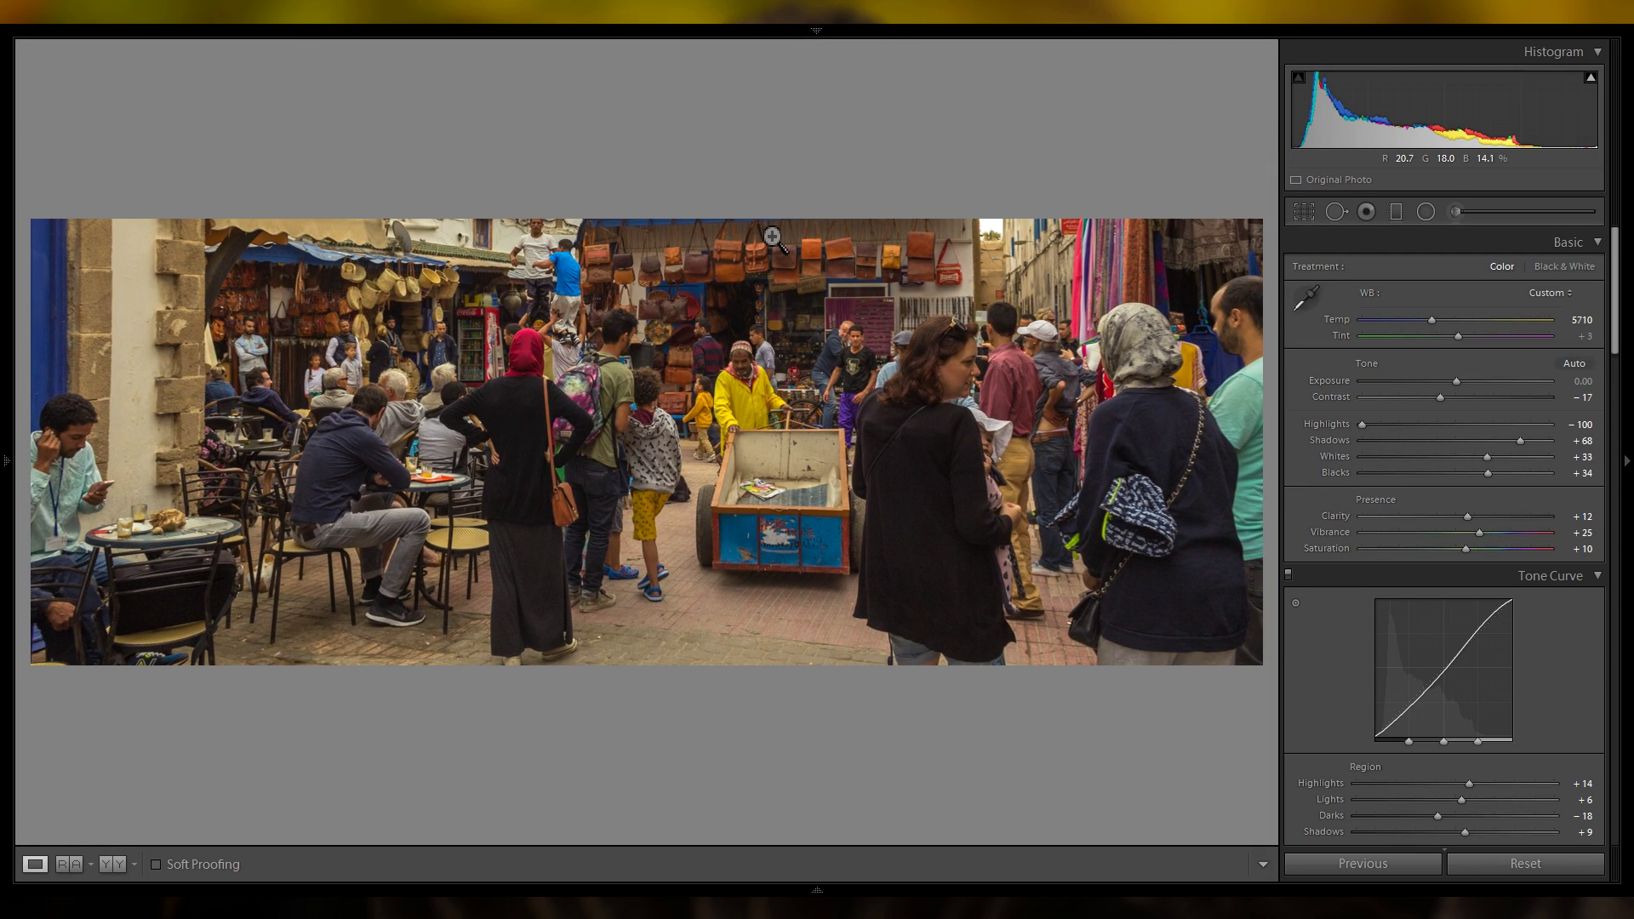
# Crop off the sky and upper buildings above the blue-barred window, and trim the pavement strip along the photo's lower edge.
pyautogui.click(1316, 213)
pyautogui.moveTo(705, 229); pyautogui.dragTo(703, 170)
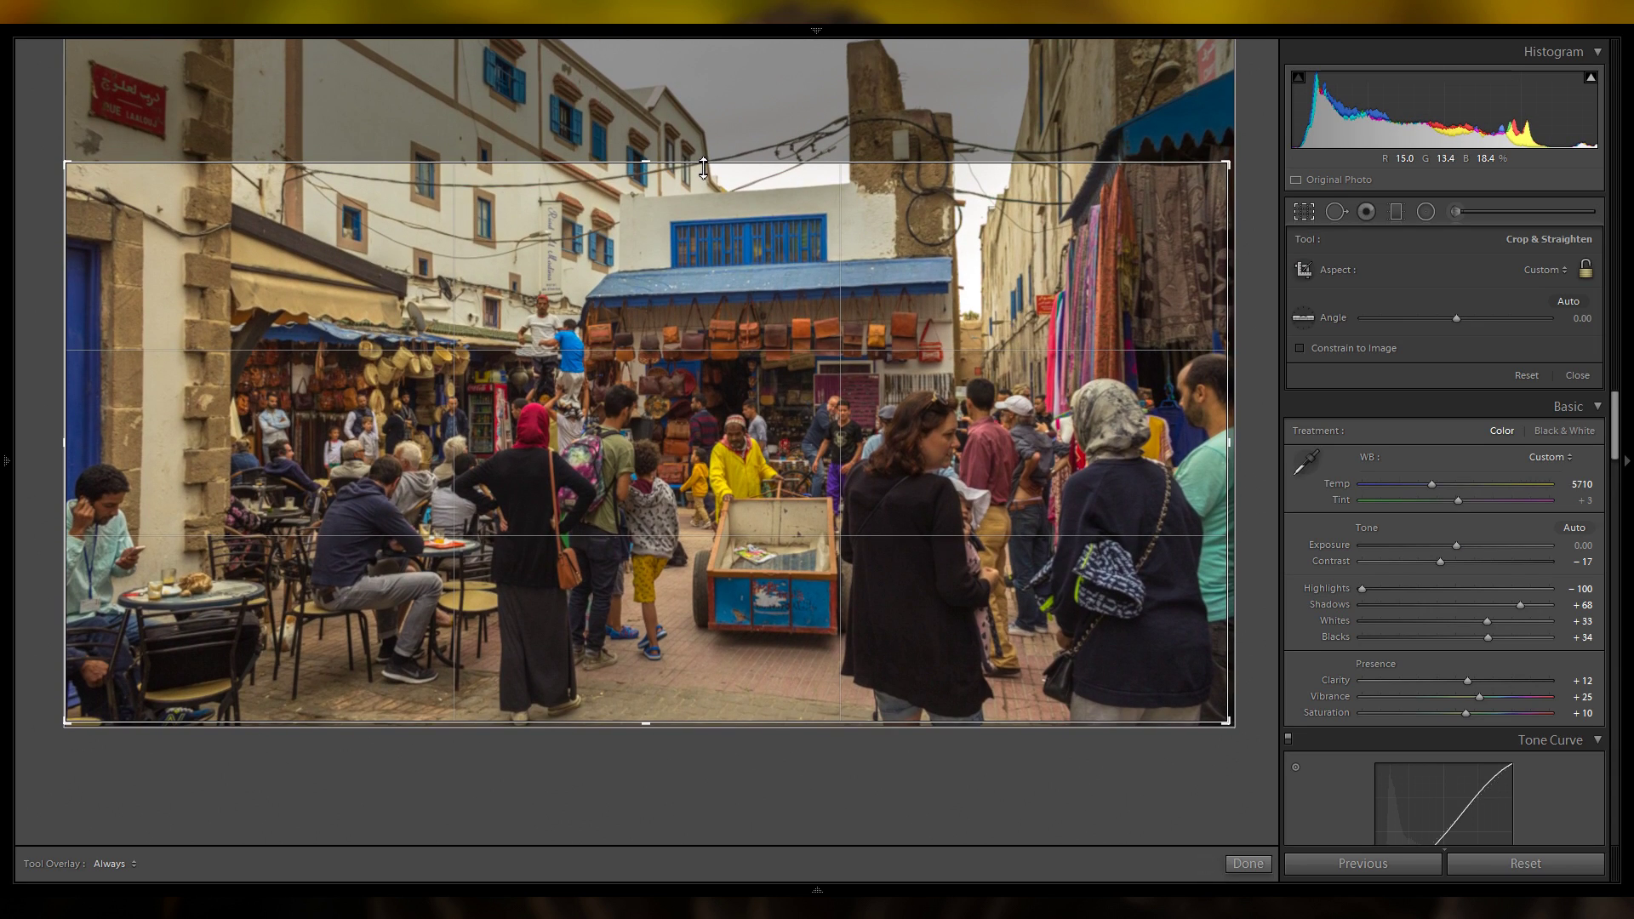
pyautogui.press('Return')
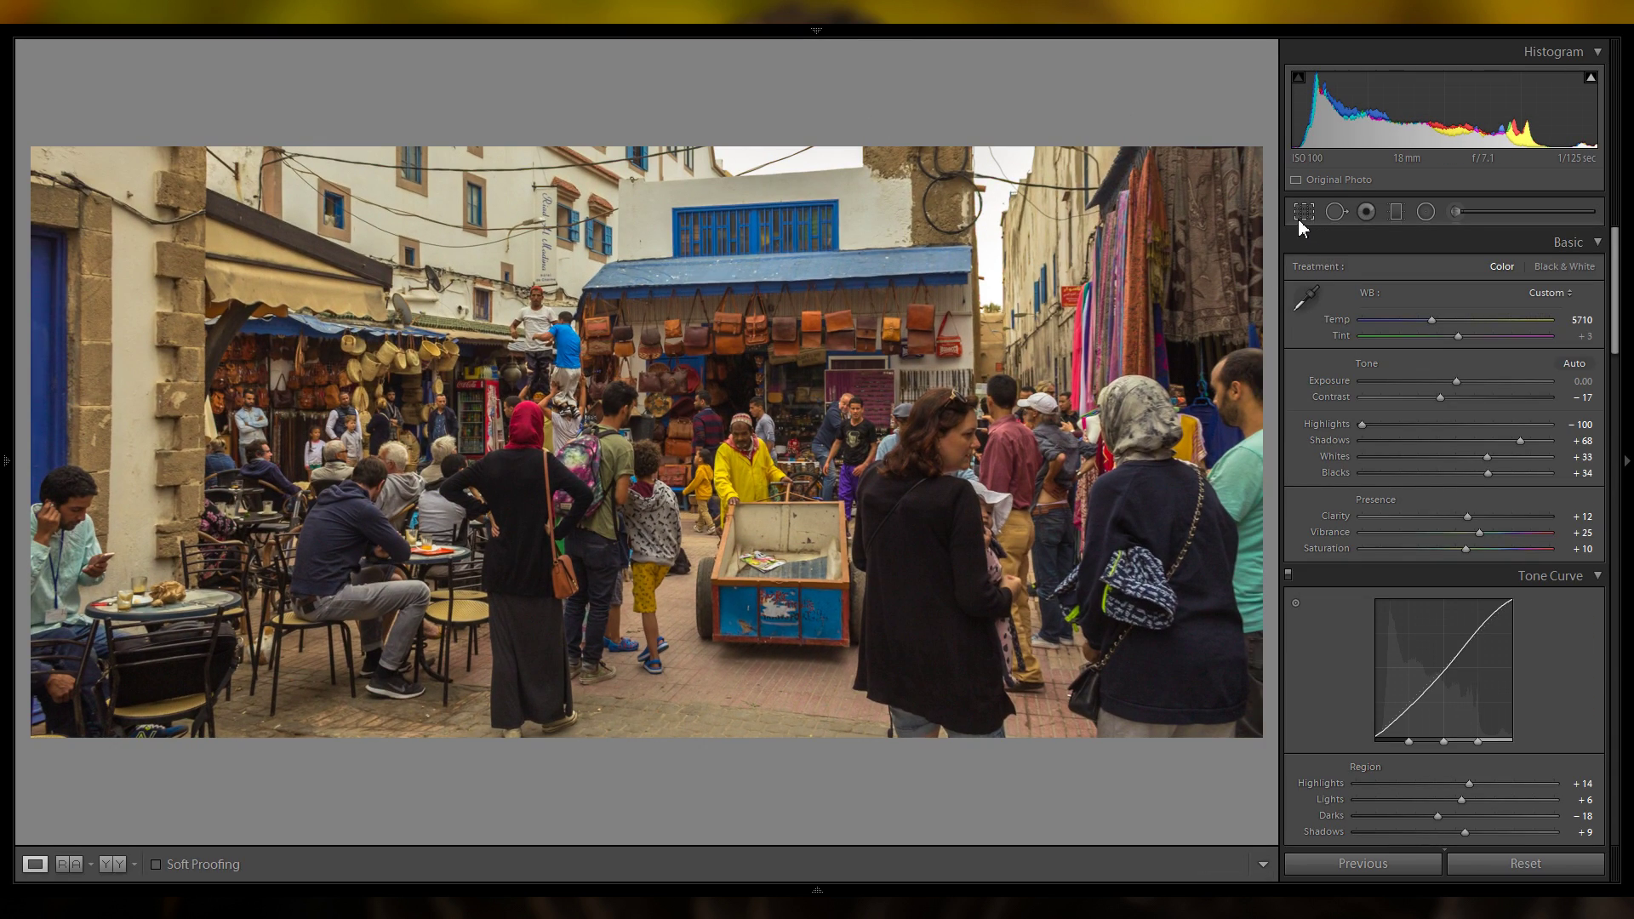
pyautogui.click(1304, 211)
pyautogui.moveTo(671, 728); pyautogui.dragTo(668, 708)
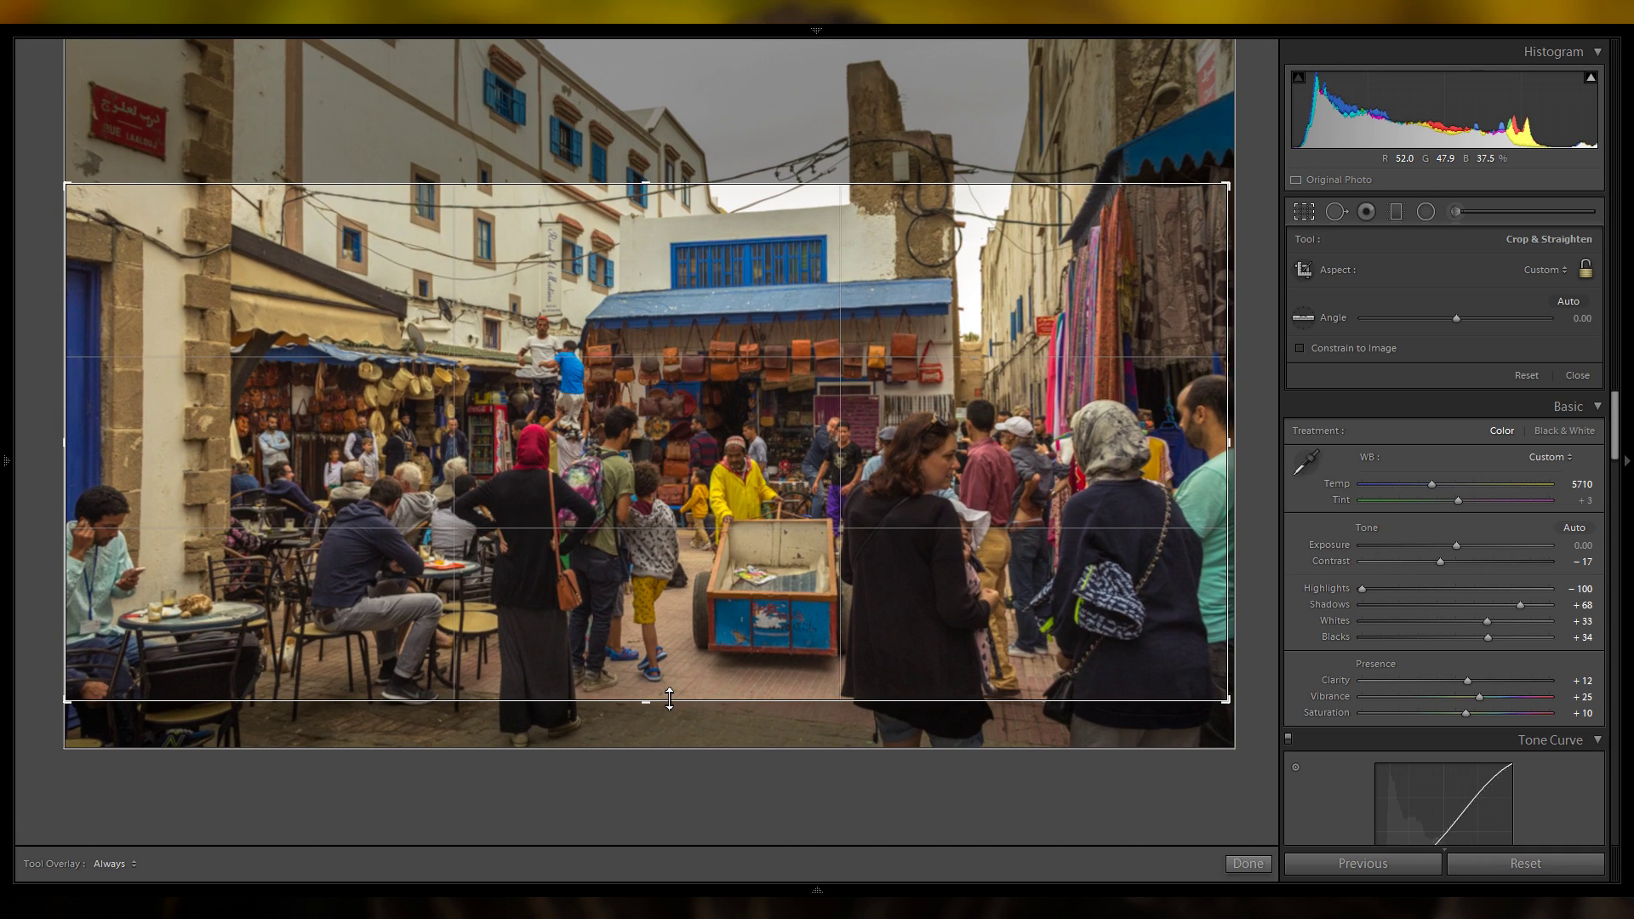
pyautogui.press('Return')
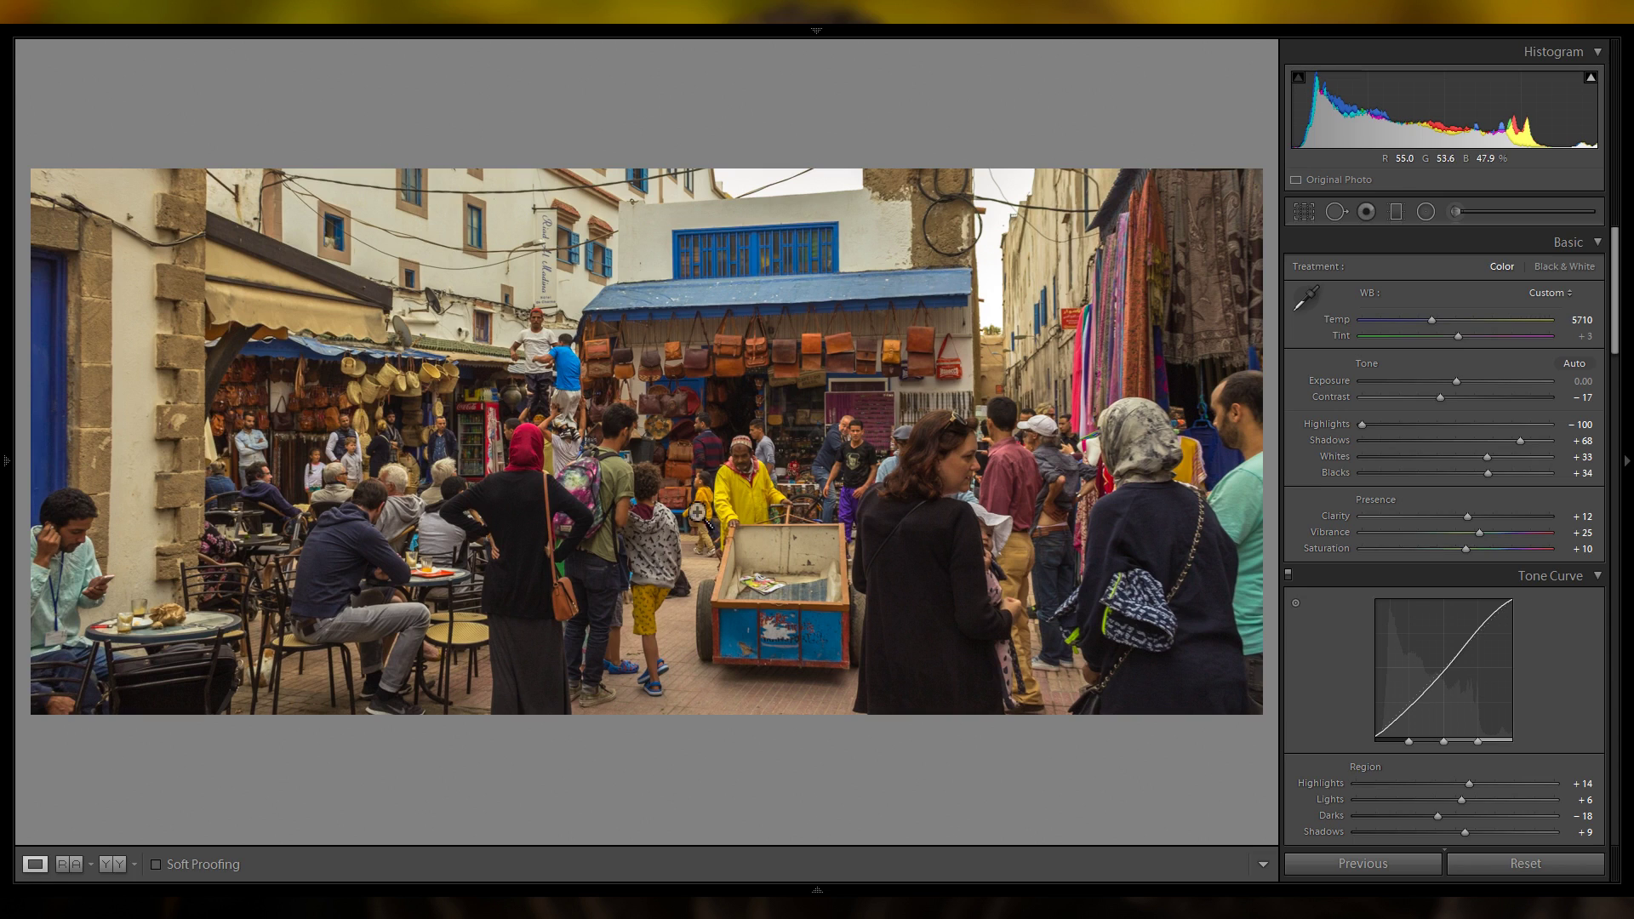
# Examine the cropped photo up close, panning across the market scene to the blue-barred window and hotel sign.
pyautogui.click(612, 502)
pyautogui.click(631, 482)
pyautogui.click(796, 445)
pyautogui.moveTo(967, 412); pyautogui.dragTo(153, 545)
pyautogui.moveTo(825, 442); pyautogui.dragTo(925, 626)
pyautogui.moveTo(848, 364); pyautogui.dragTo(855, 618)
pyautogui.moveTo(595, 219); pyautogui.dragTo(739, 256)
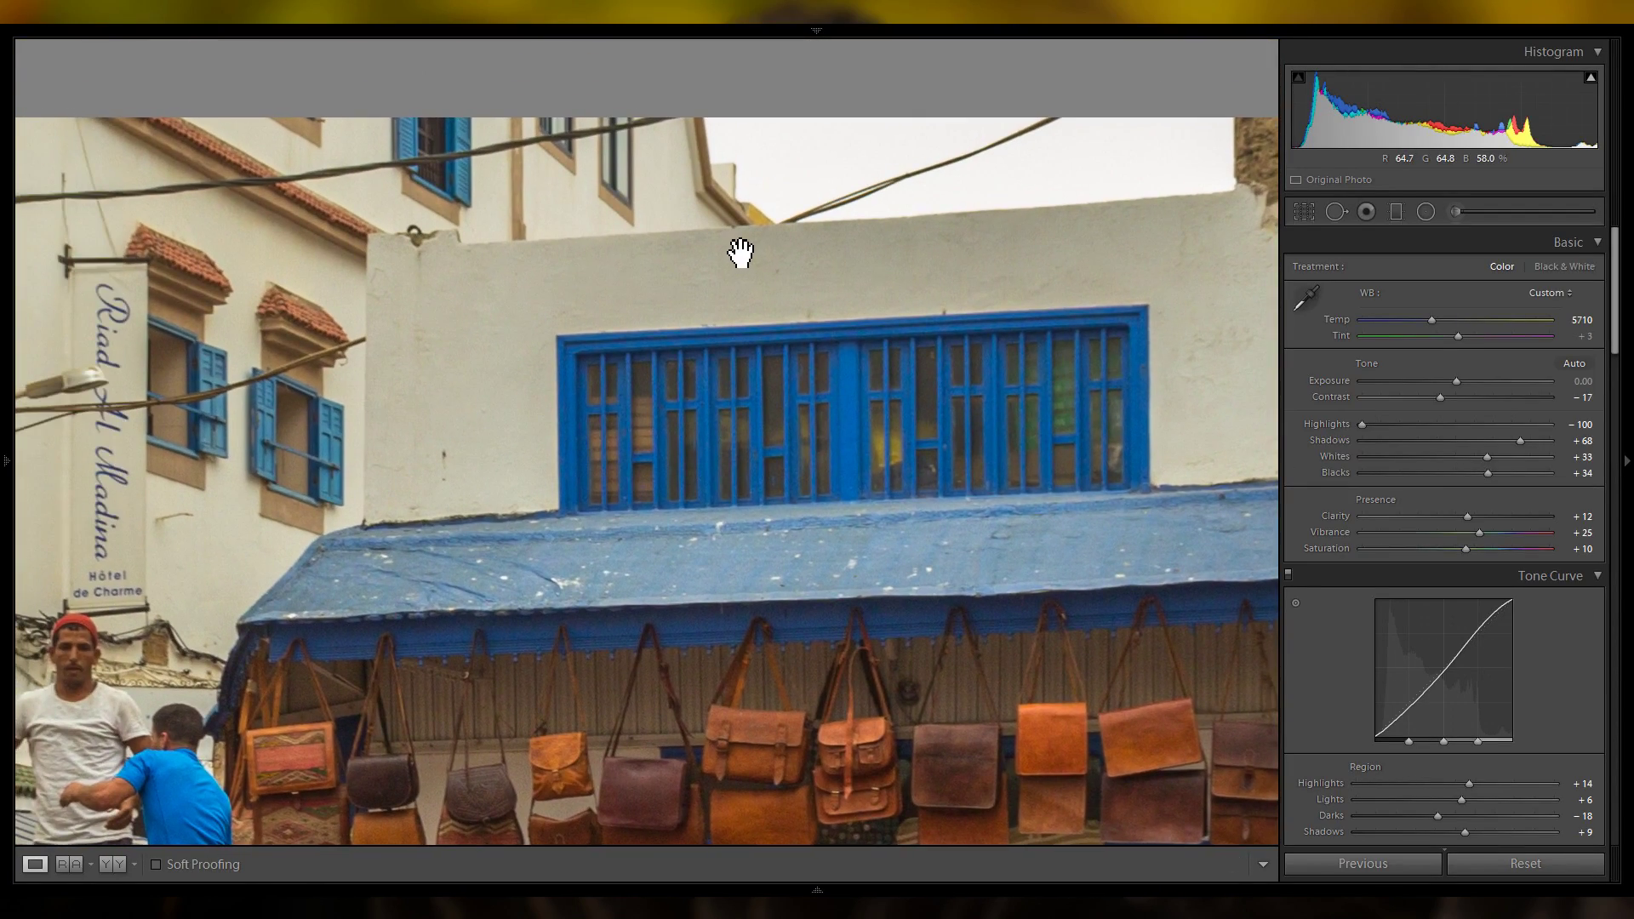
pyautogui.click(740, 253)
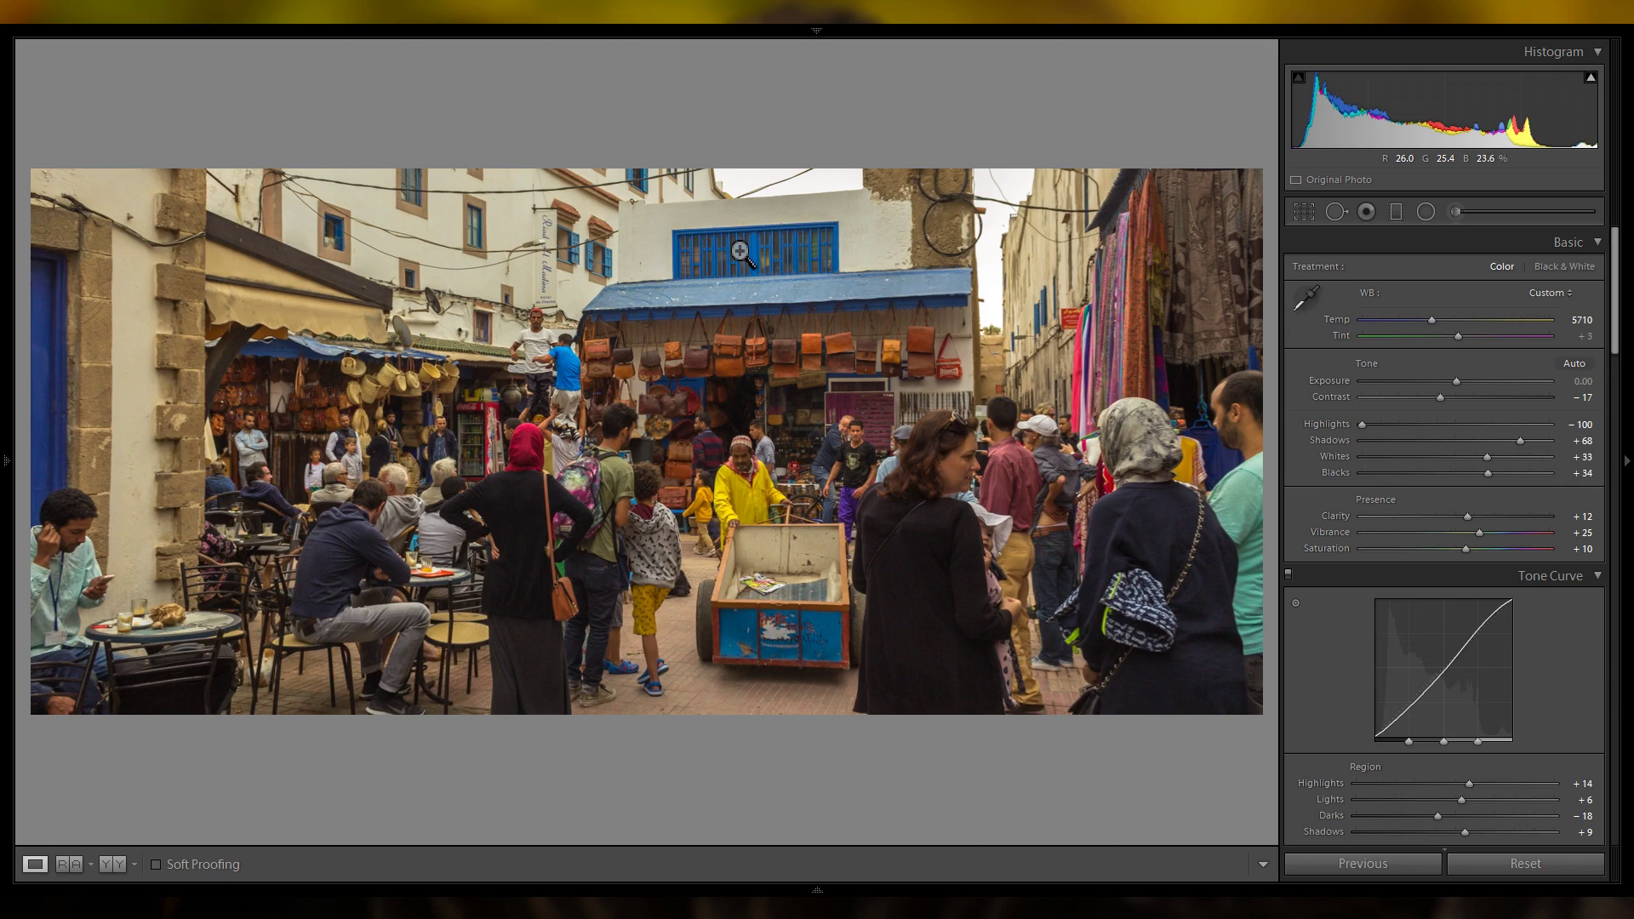
# Set the Sharpening Amount to 62 and check the detail on the man in yellow and the surrounding stall up close.
pyautogui.scroll(-10, 1583, 536)
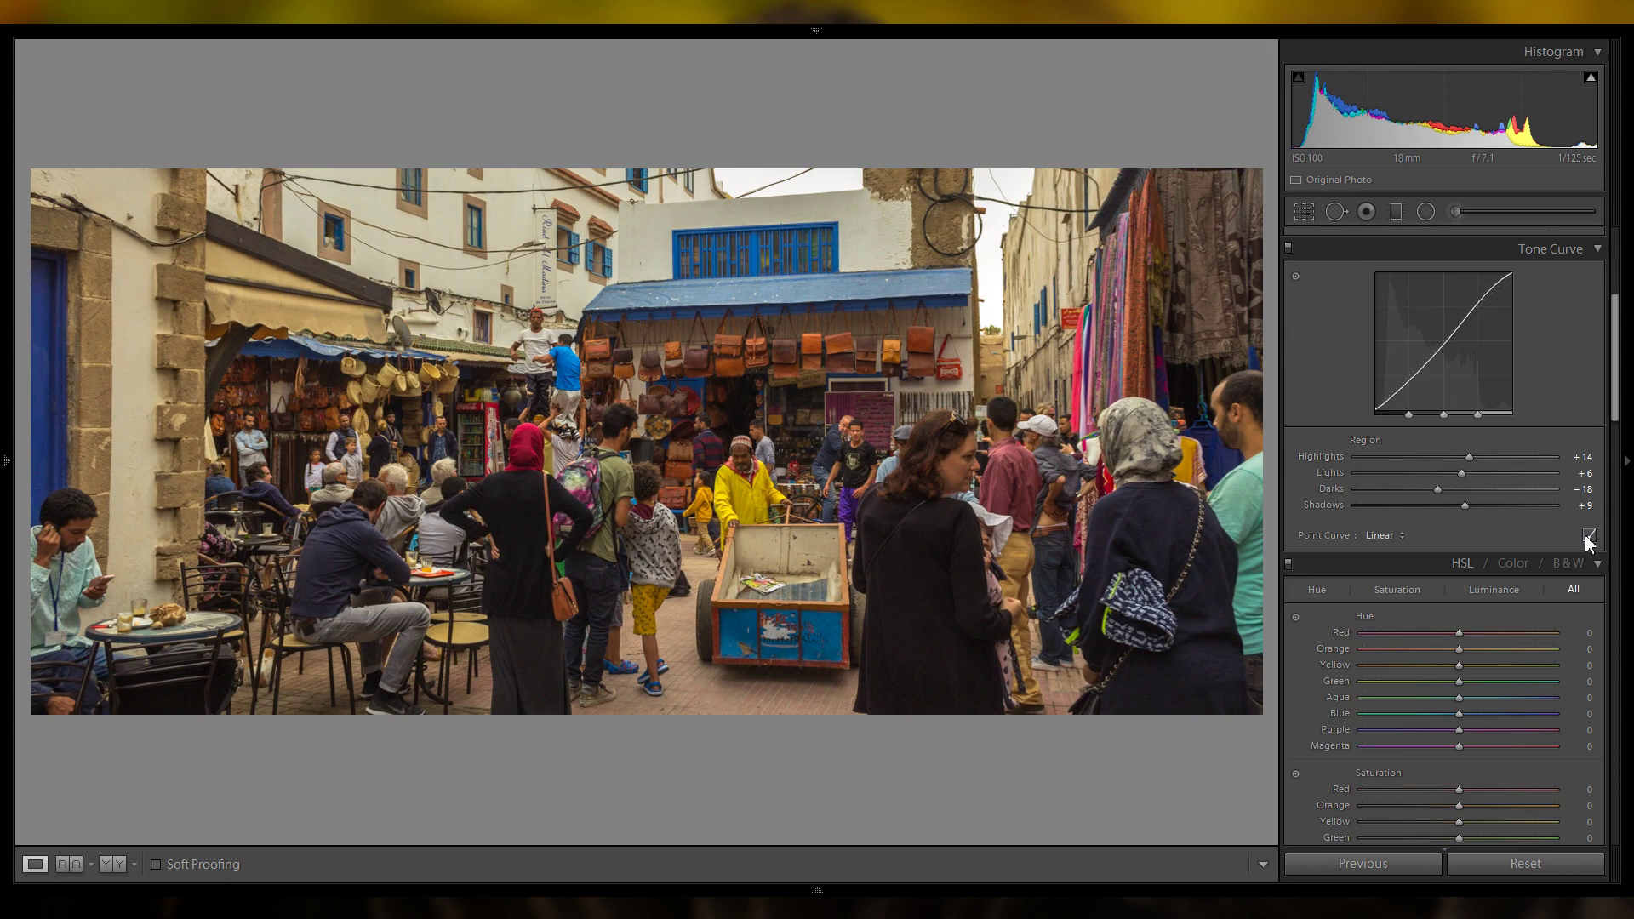
pyautogui.scroll(-6, 1530, 522)
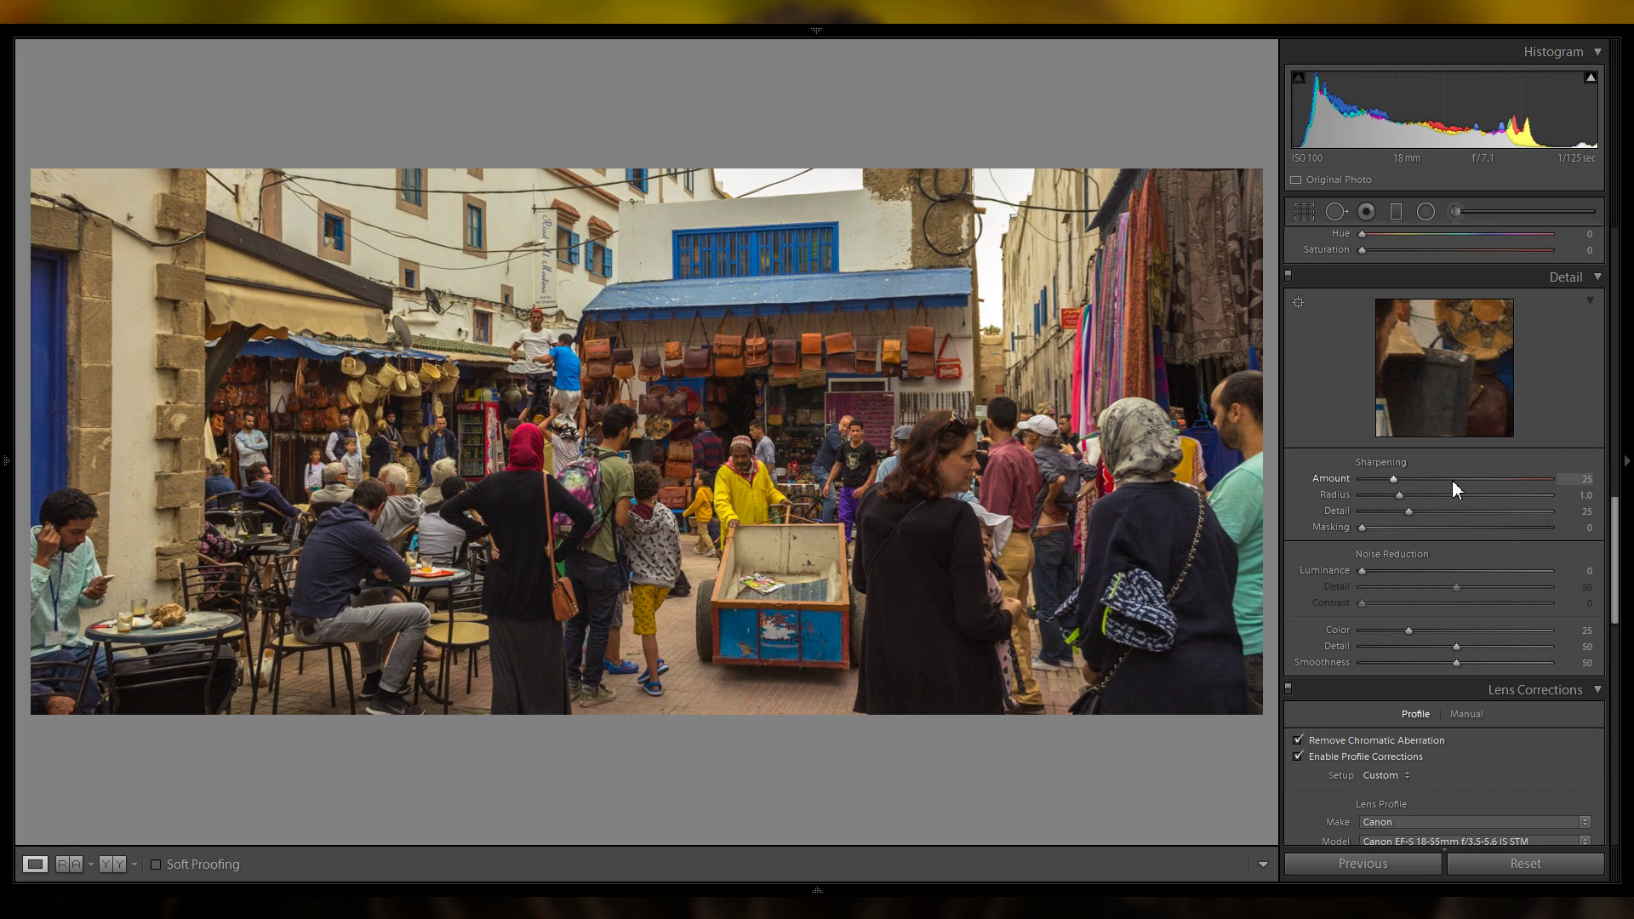
pyautogui.moveTo(1453, 479); pyautogui.dragTo(1440, 479)
pyautogui.click(785, 501)
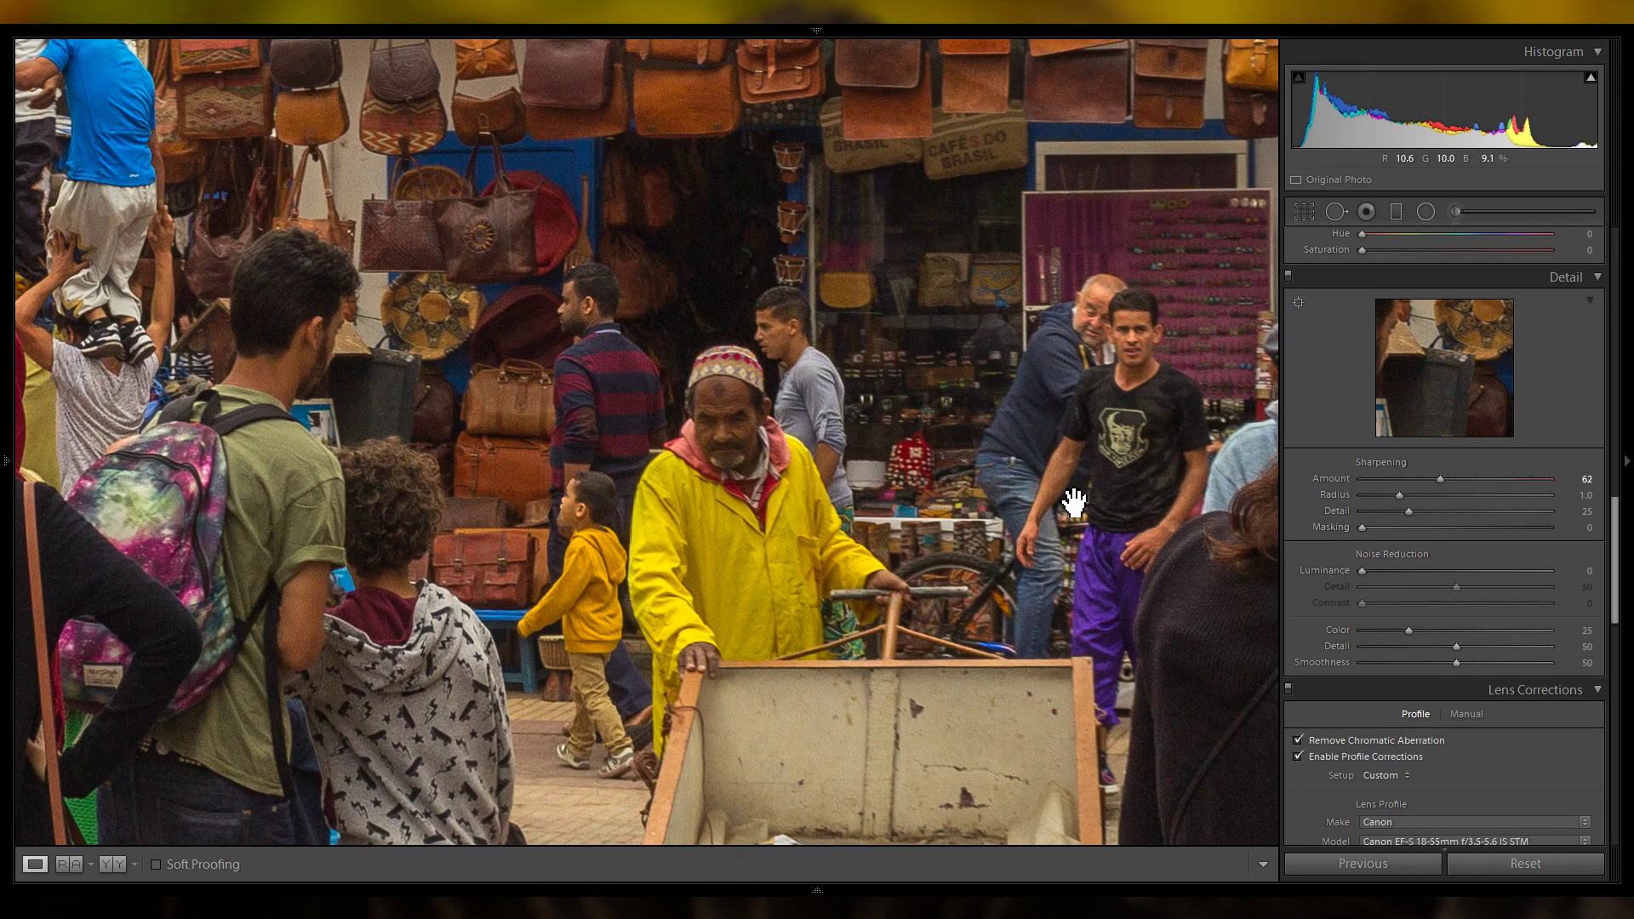
pyautogui.moveTo(1617, 526); pyautogui.dragTo(1598, 718)
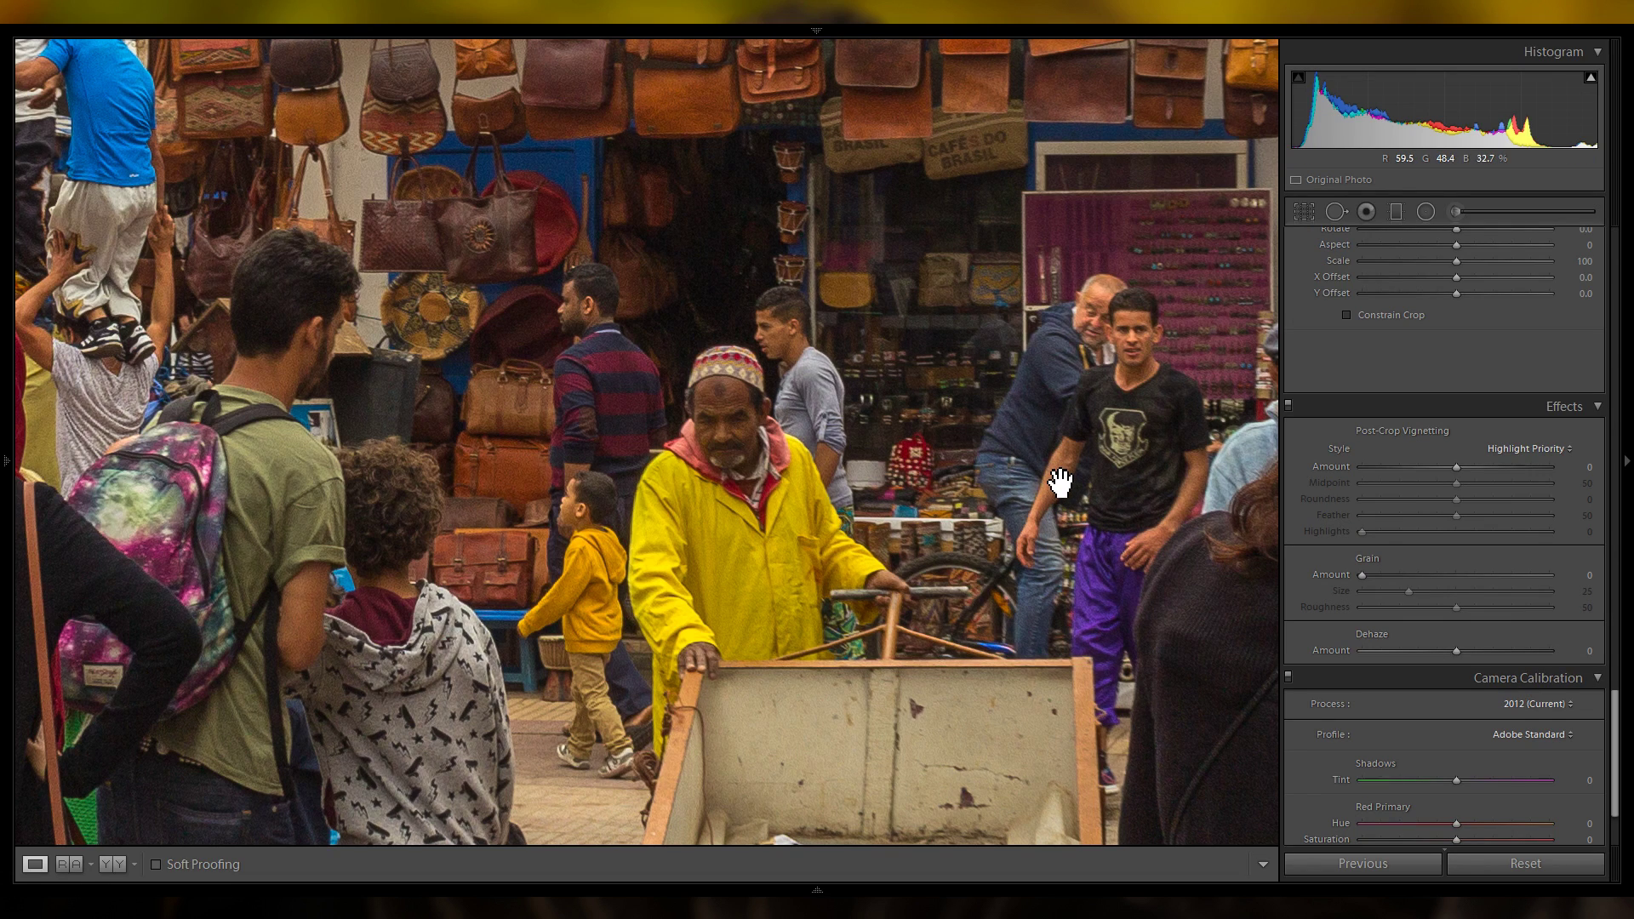
pyautogui.click(1027, 467)
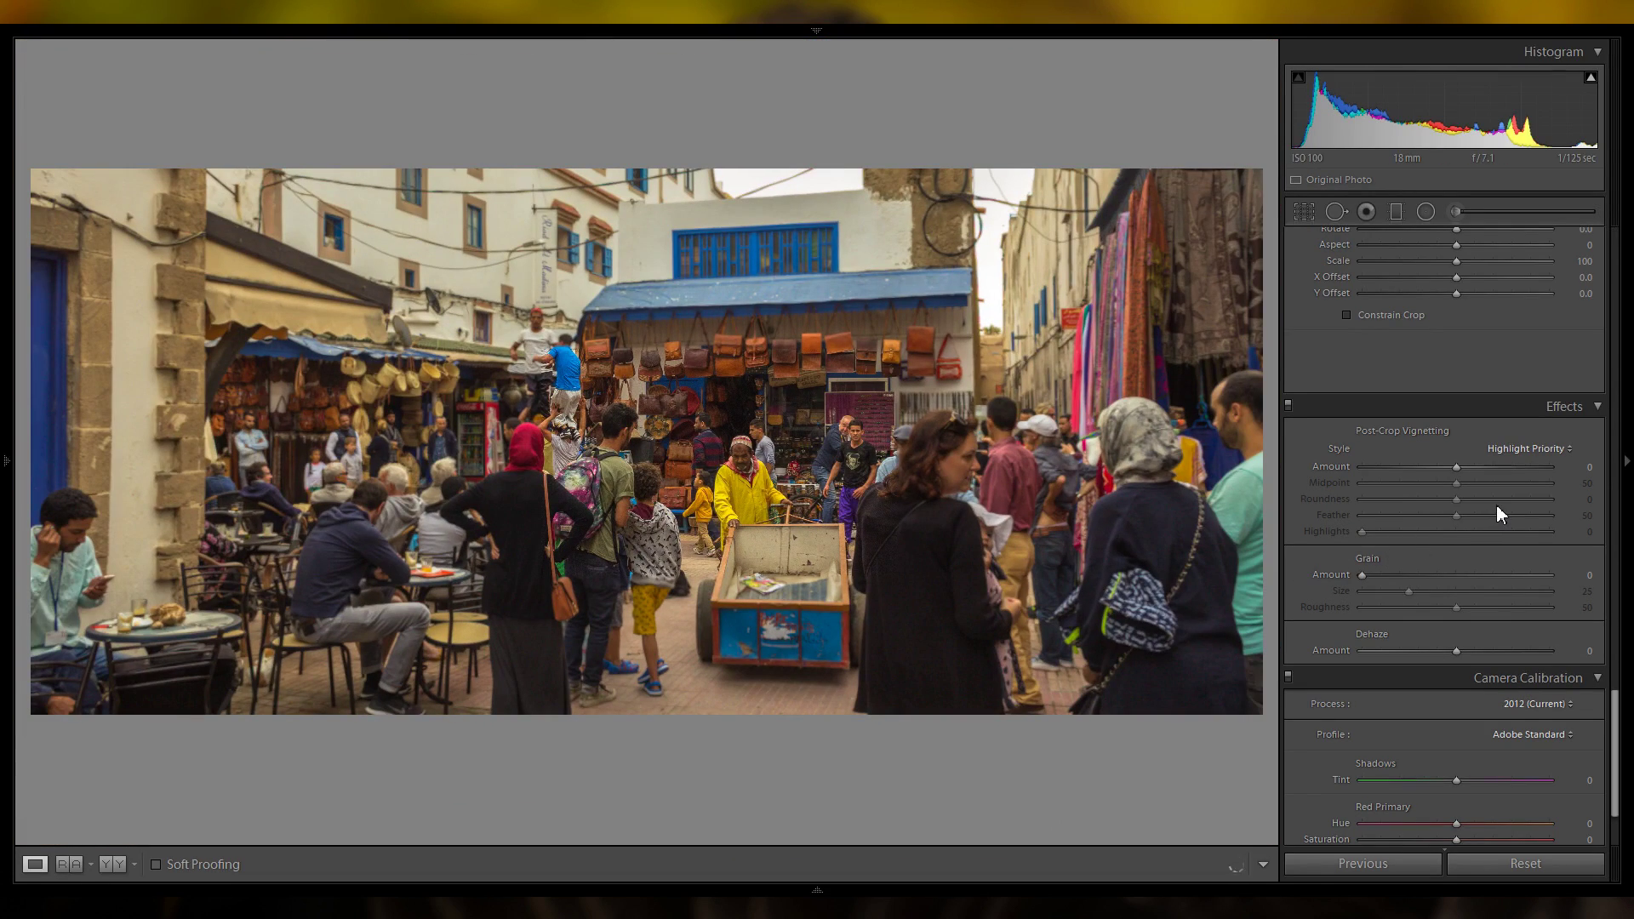
# Add a graduated filter rising from the pavement with Exposure at -0.78, and shift it lower in the photo.
pyautogui.moveTo(1616, 717); pyautogui.dragTo(1605, 216)
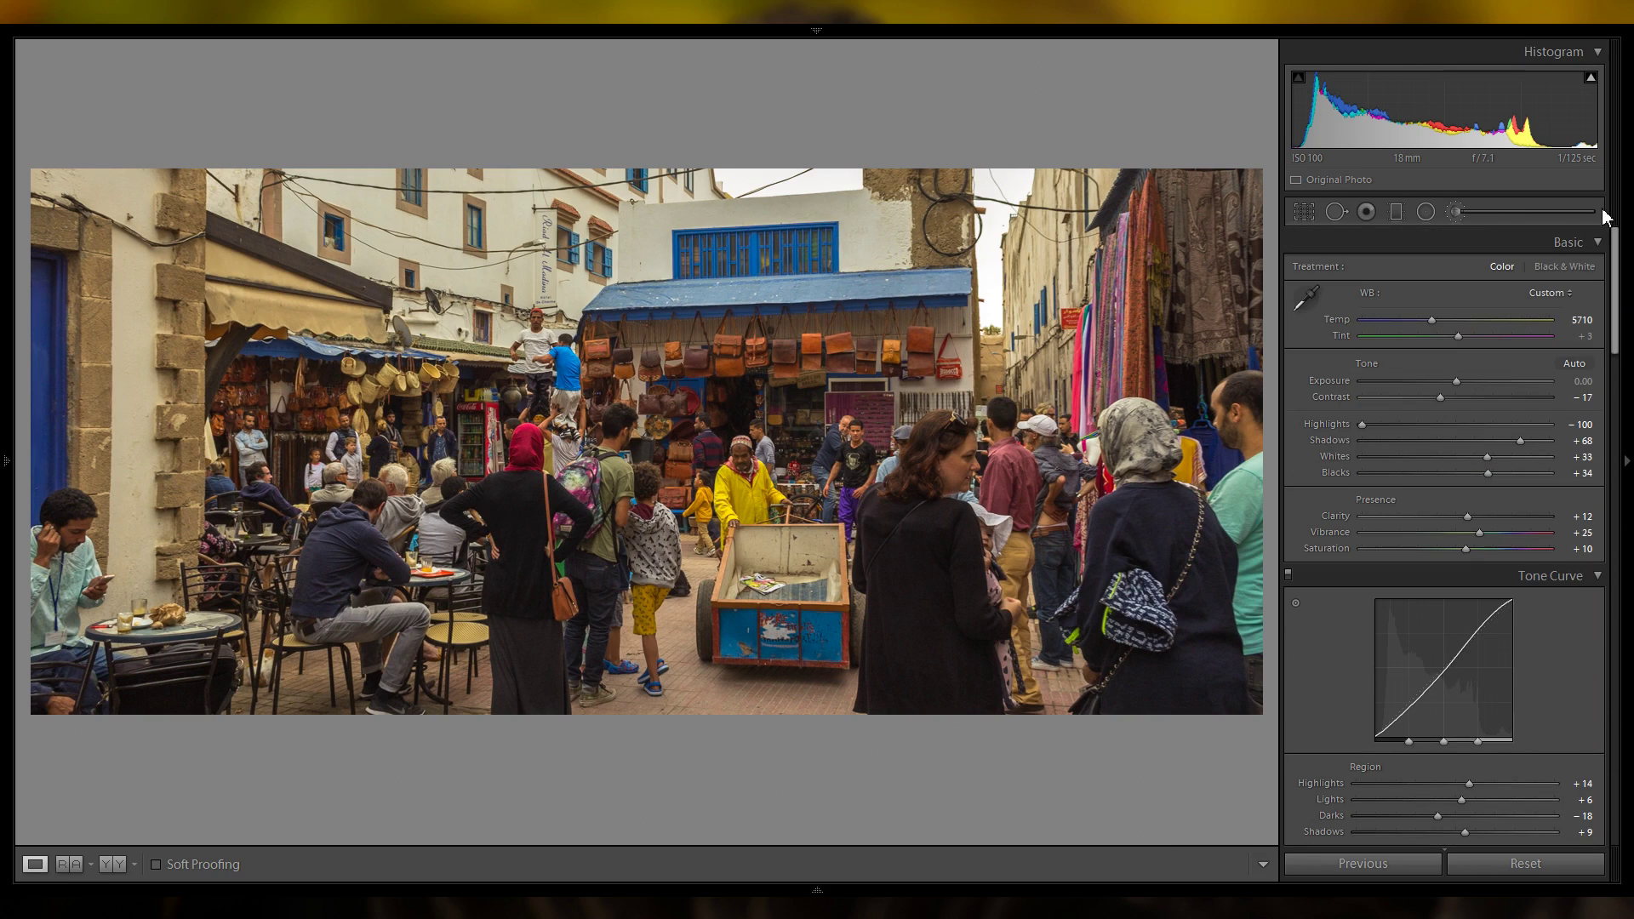
pyautogui.click(1398, 211)
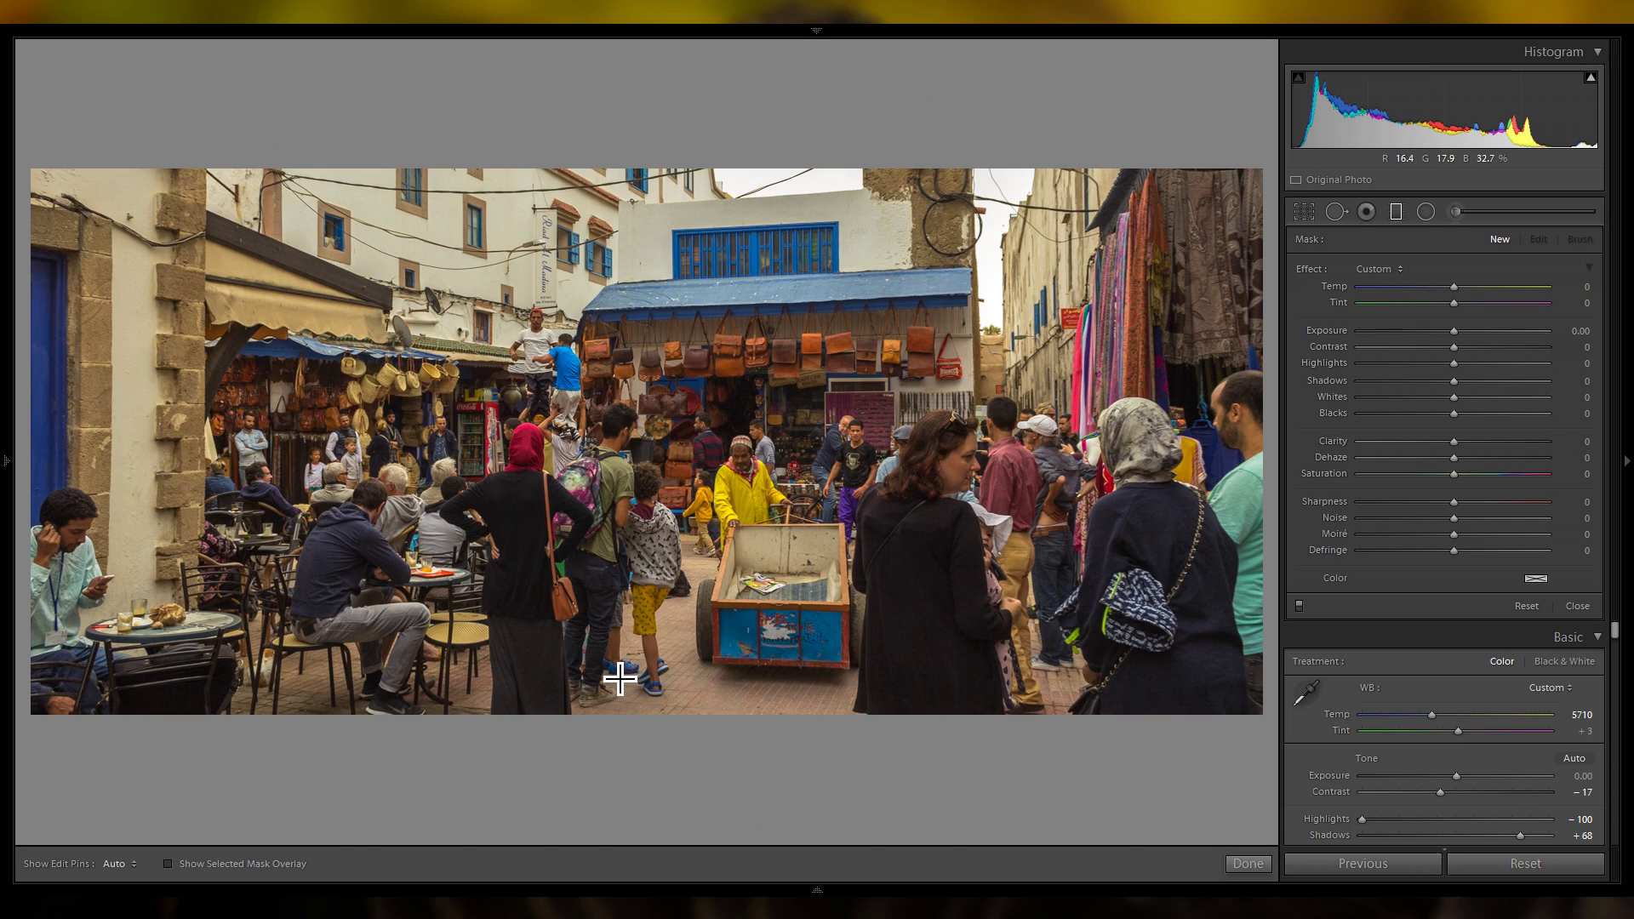
pyautogui.moveTo(598, 685); pyautogui.dragTo(607, 511)
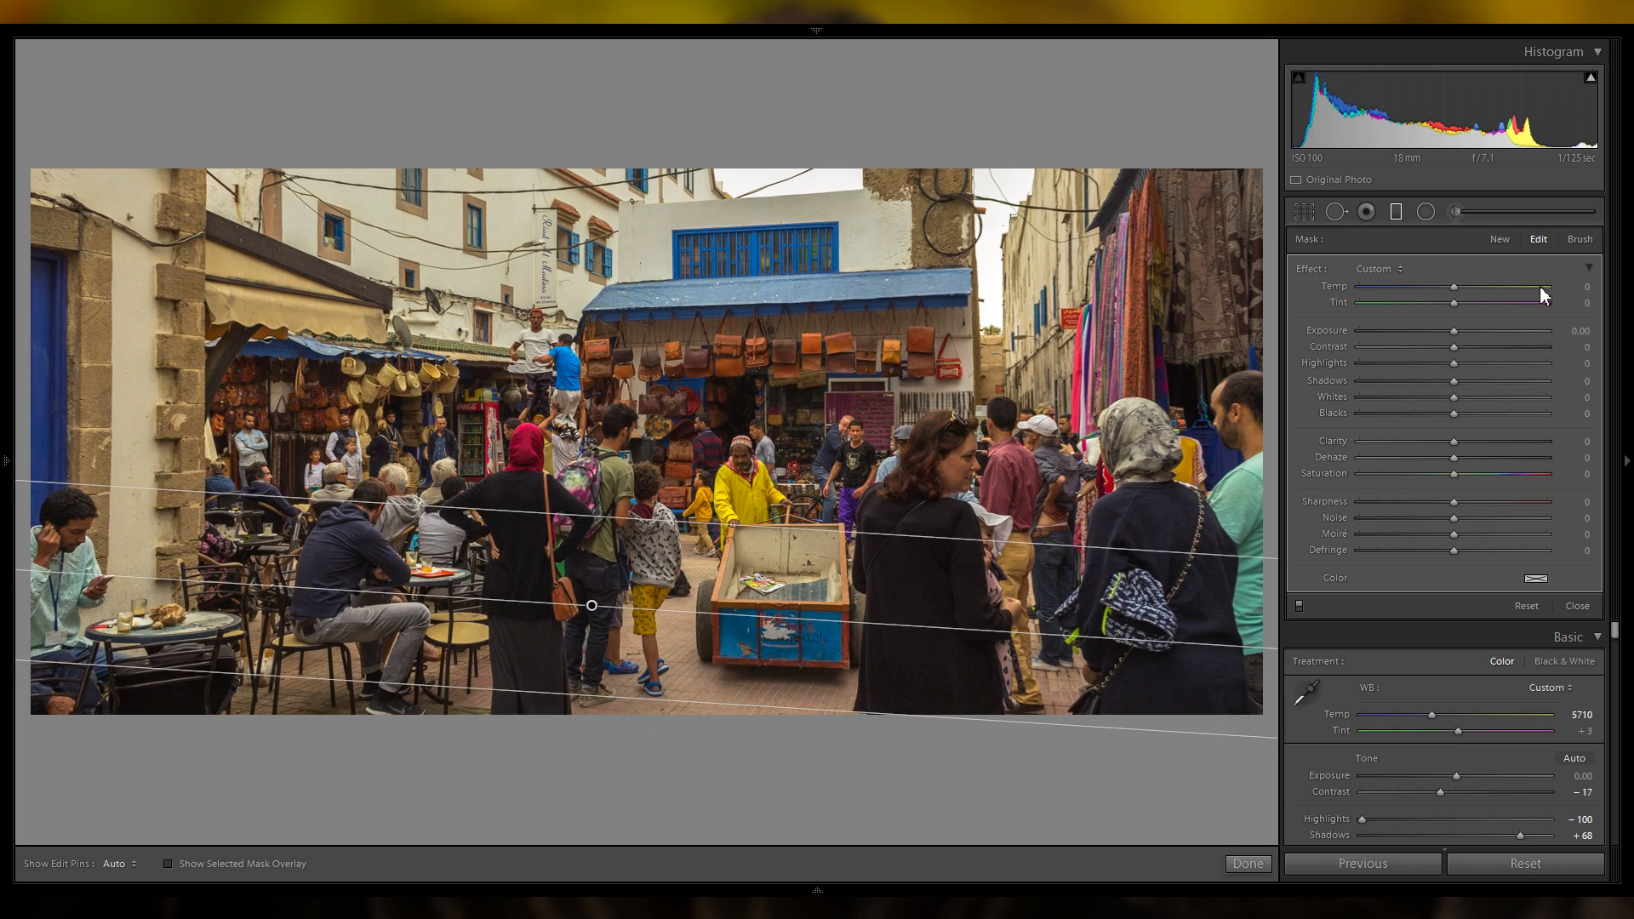
pyautogui.moveTo(1456, 332); pyautogui.dragTo(1437, 327)
pyautogui.moveTo(600, 610); pyautogui.dragTo(584, 653)
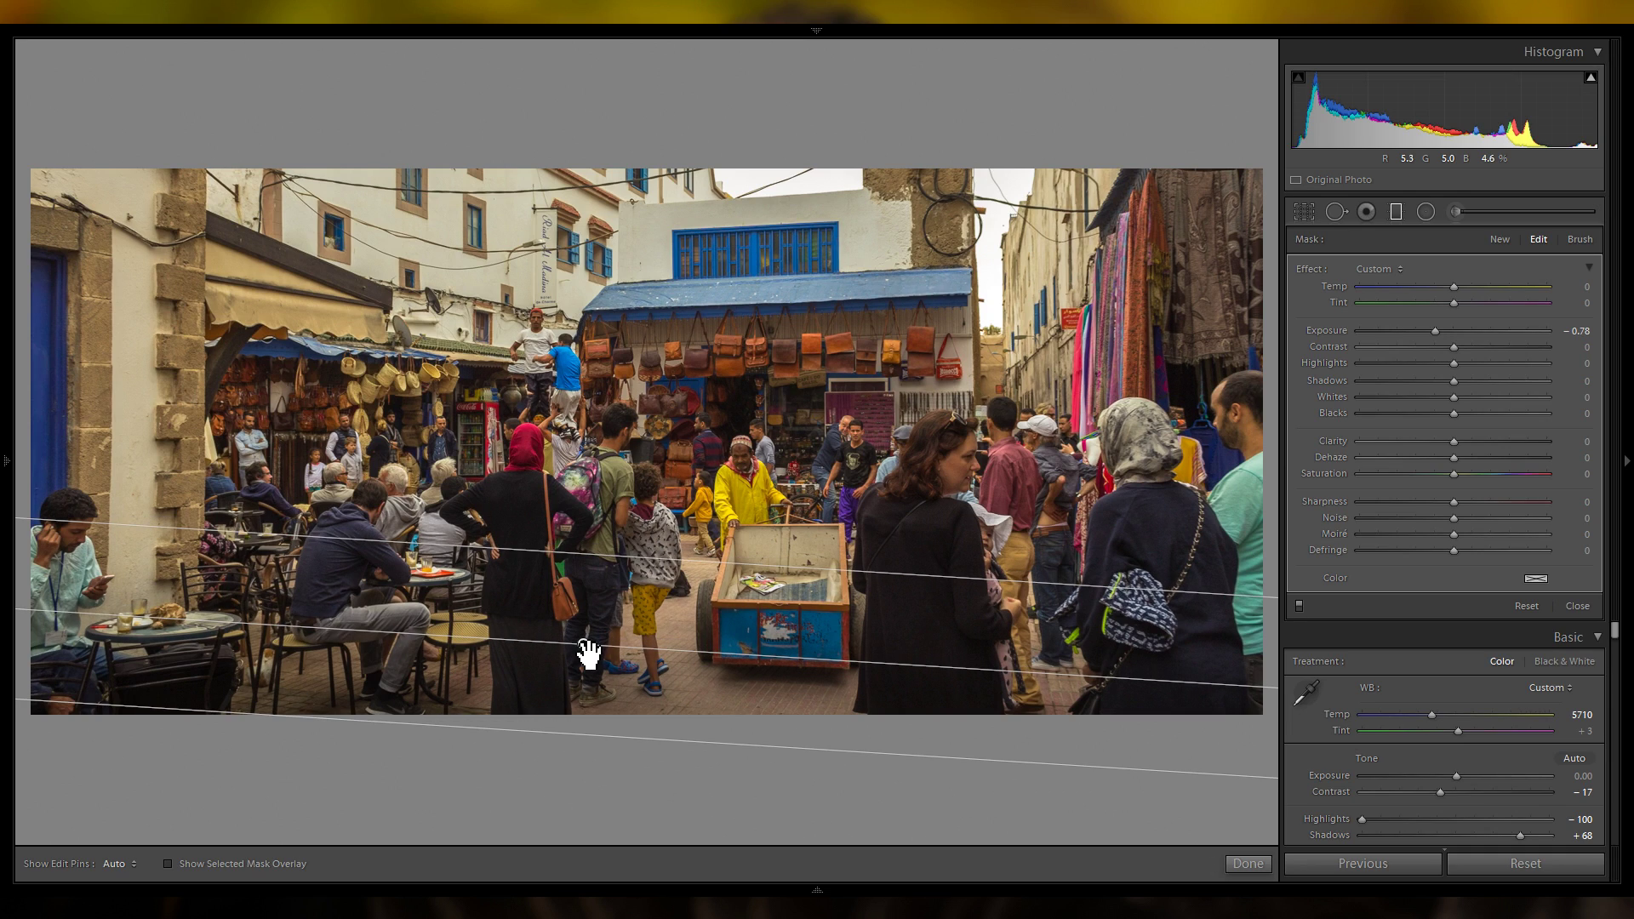
pyautogui.click(1432, 328)
# Add a second graduated filter running from the photo's upper edge down to the blue awning, with Exposure at -0.49.
pyautogui.click(1500, 239)
pyautogui.moveTo(612, 179); pyautogui.dragTo(621, 307)
pyautogui.moveTo(1453, 334); pyautogui.dragTo(1442, 334)
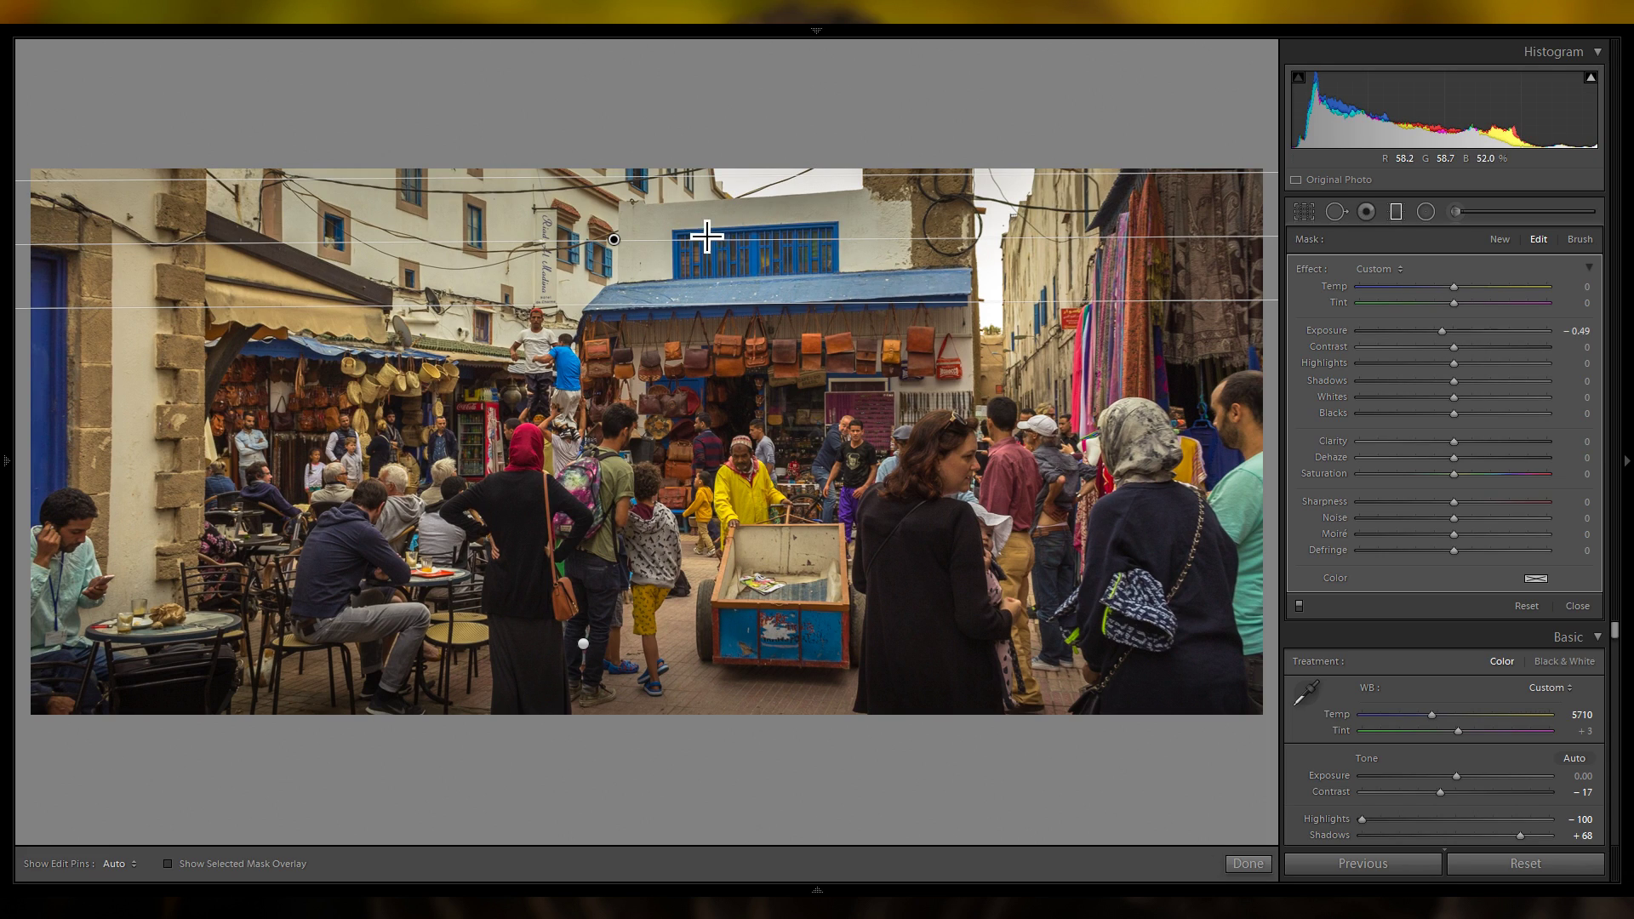
pyautogui.moveTo(1442, 334); pyautogui.dragTo(1439, 332)
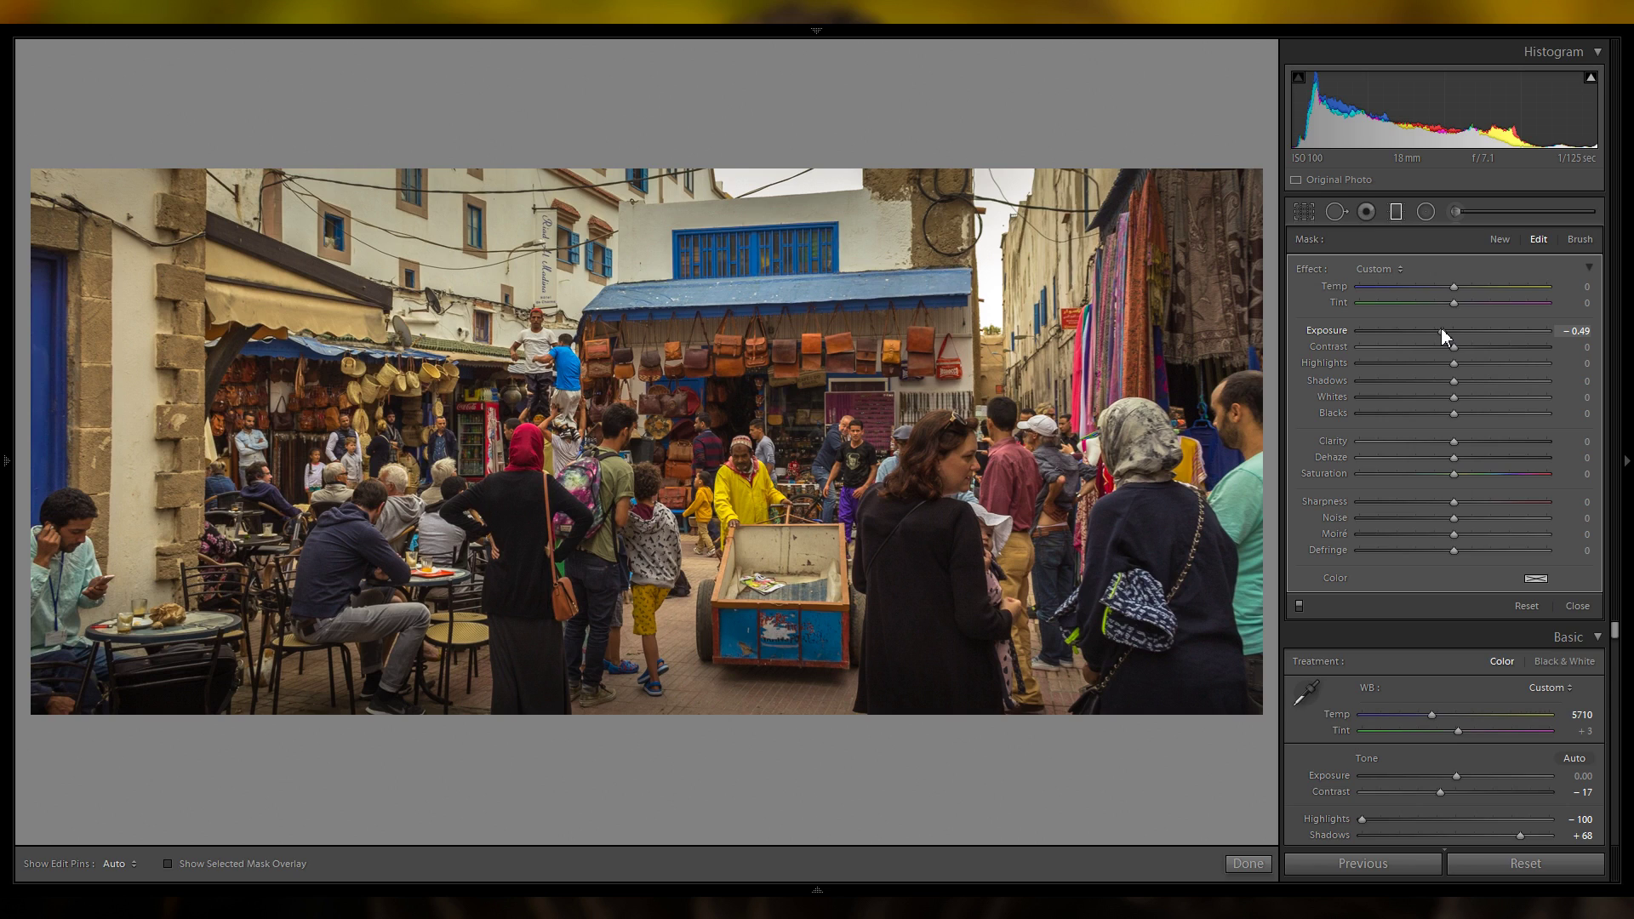
# Exaggerate the upper graduated filter's Exposure to -2.44 to judge its coverage, and set it to -0.42.
pyautogui.moveTo(1444, 329); pyautogui.dragTo(1396, 329)
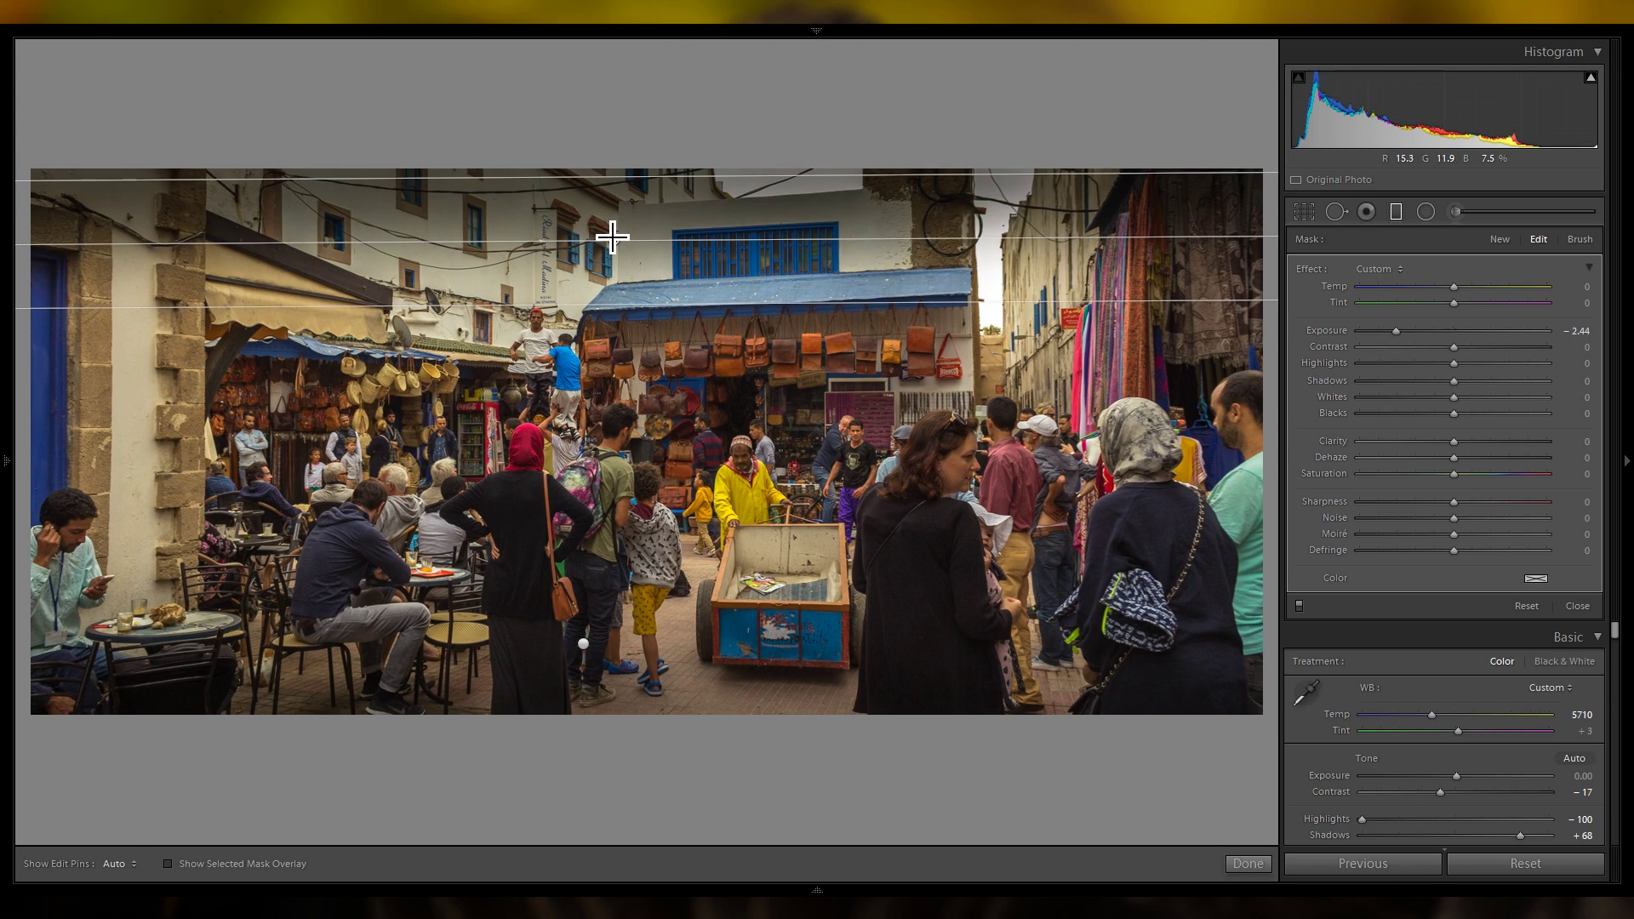
pyautogui.click(1437, 332)
pyautogui.moveTo(1437, 332); pyautogui.dragTo(1444, 330)
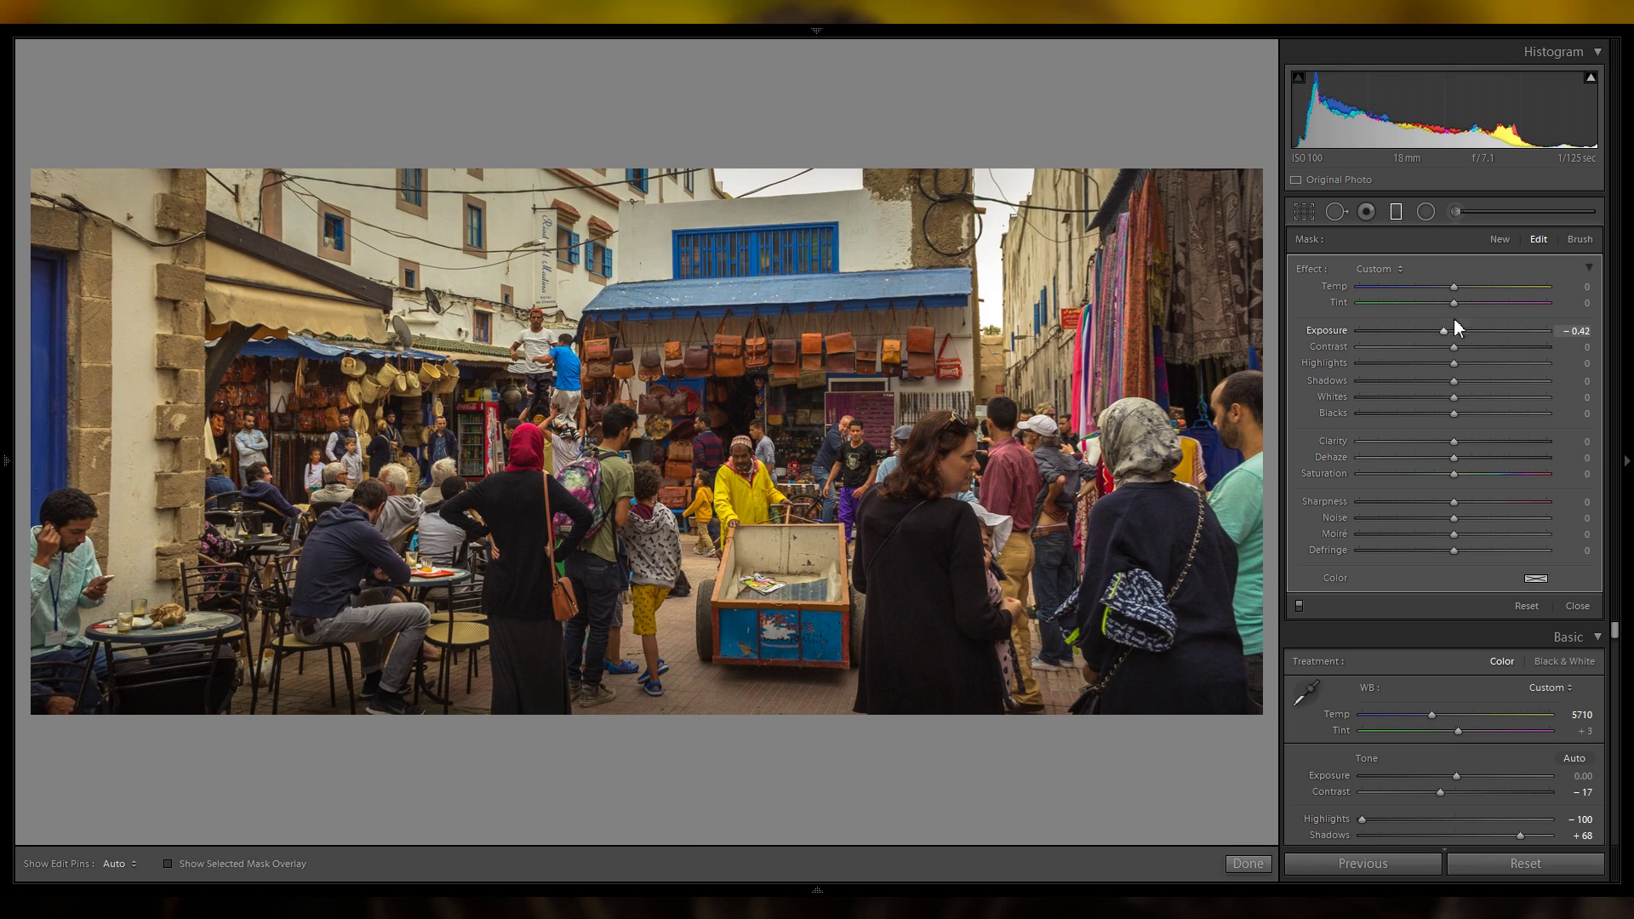
# Add a third graduated filter from the hanging textiles on the photo's right side toward the centre, with Exposure at -0.23.
pyautogui.click(1500, 240)
pyautogui.moveTo(1193, 324); pyautogui.dragTo(779, 325)
pyautogui.moveTo(1456, 331); pyautogui.dragTo(1450, 330)
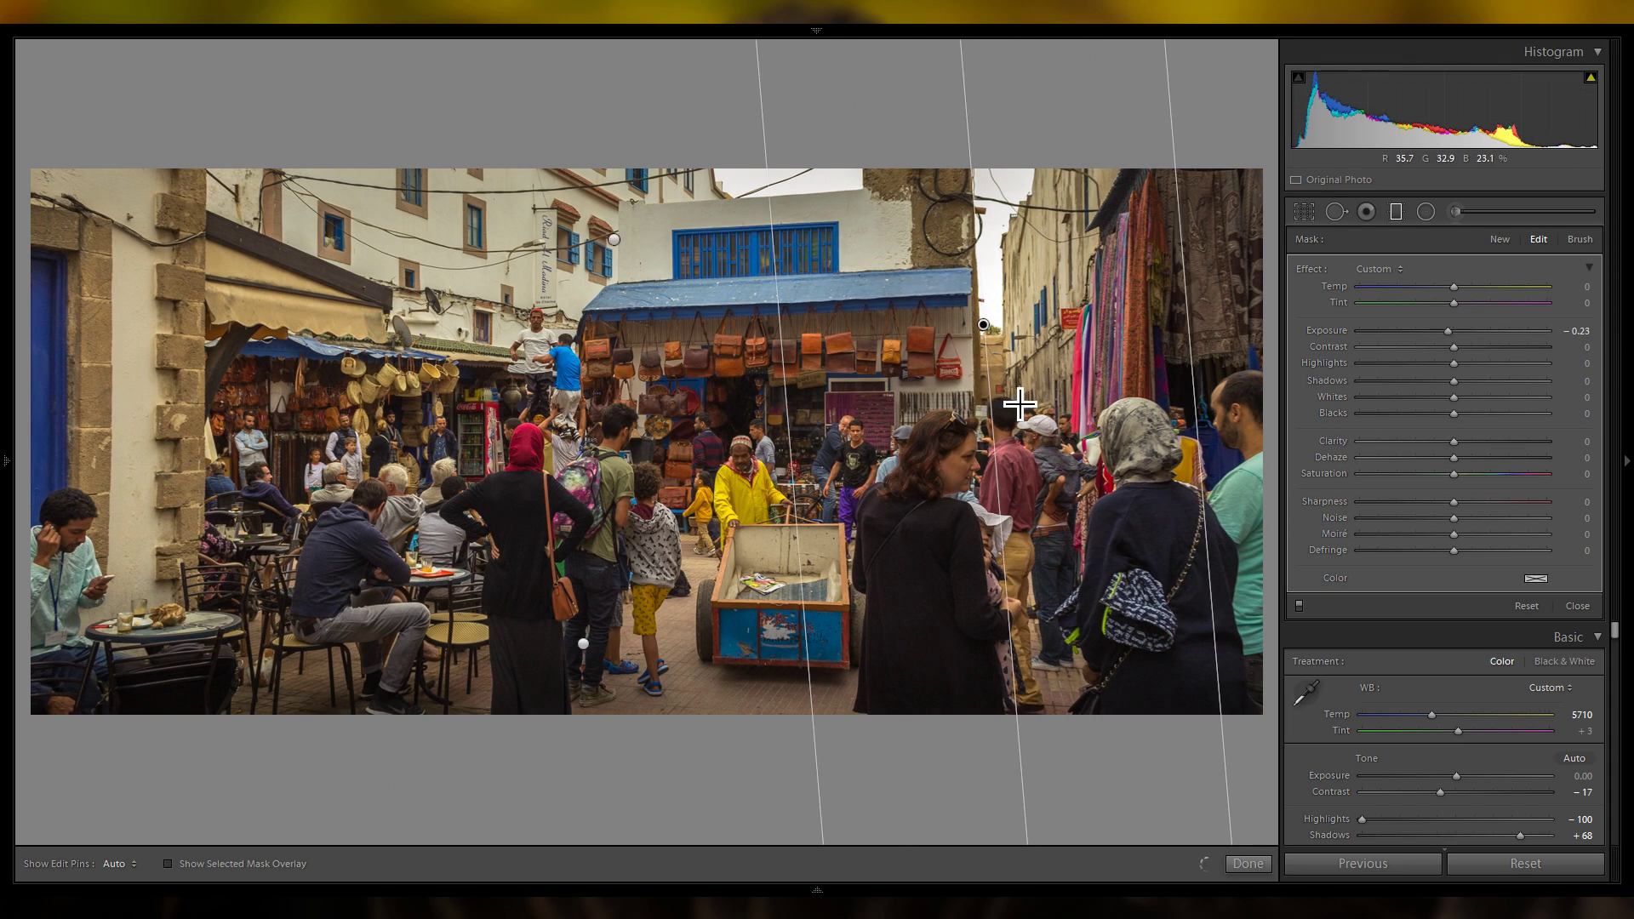
# Add a fourth graduated filter from the photo's left wall toward the café tables, with Exposure at -0.38, and shift it further left.
pyautogui.click(1500, 239)
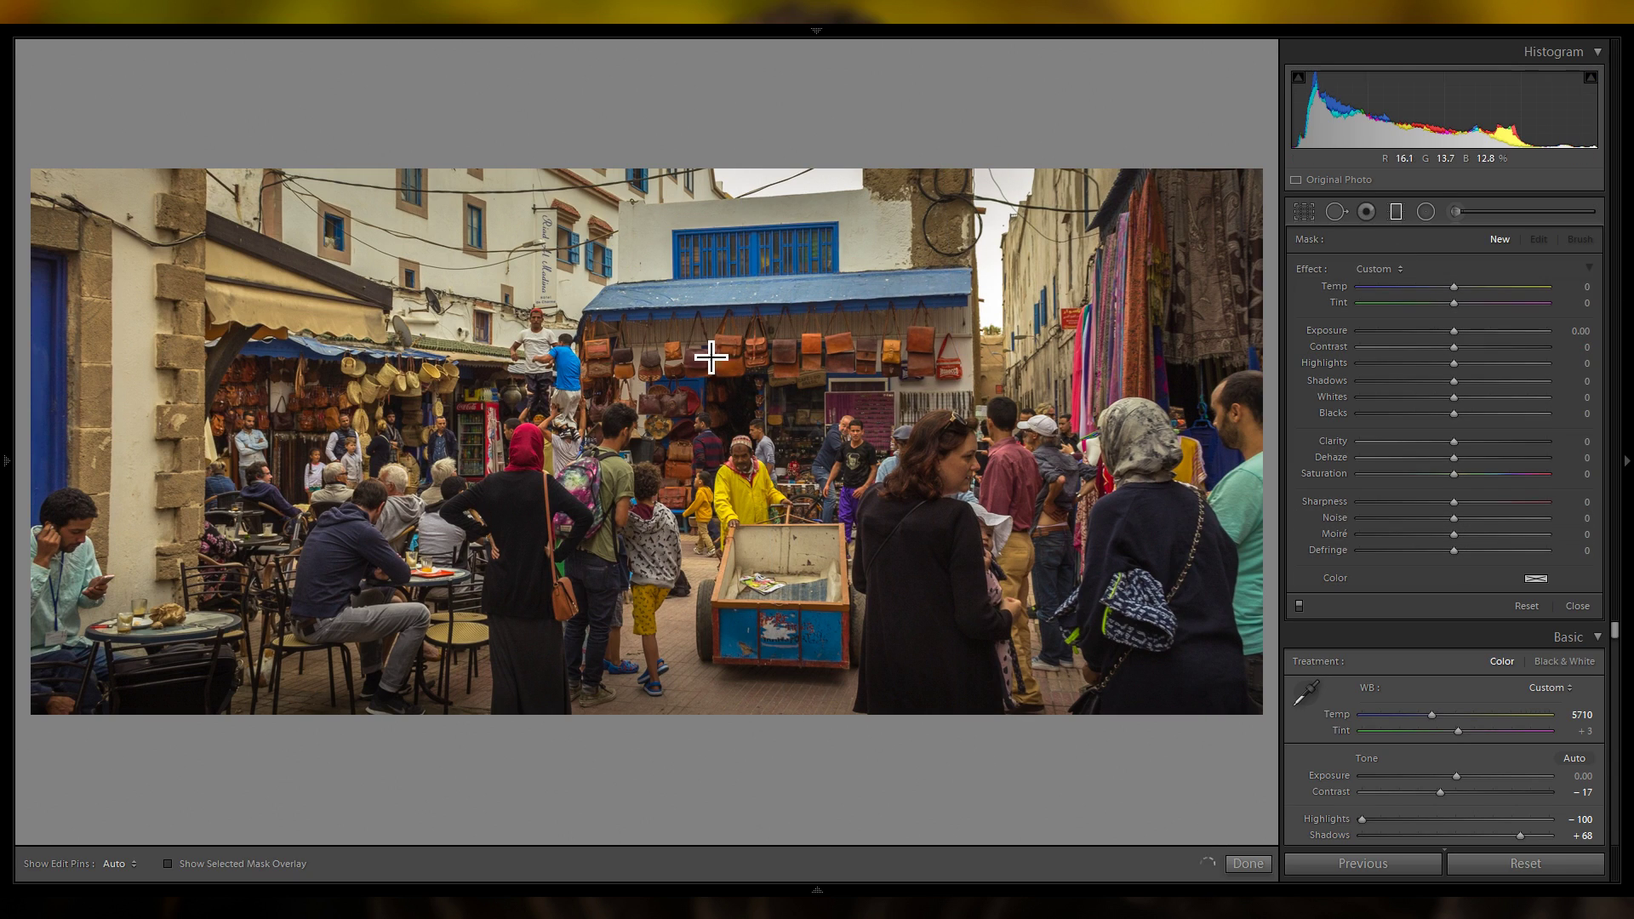
pyautogui.click(955, 326)
pyautogui.moveTo(1452, 341); pyautogui.dragTo(1445, 337)
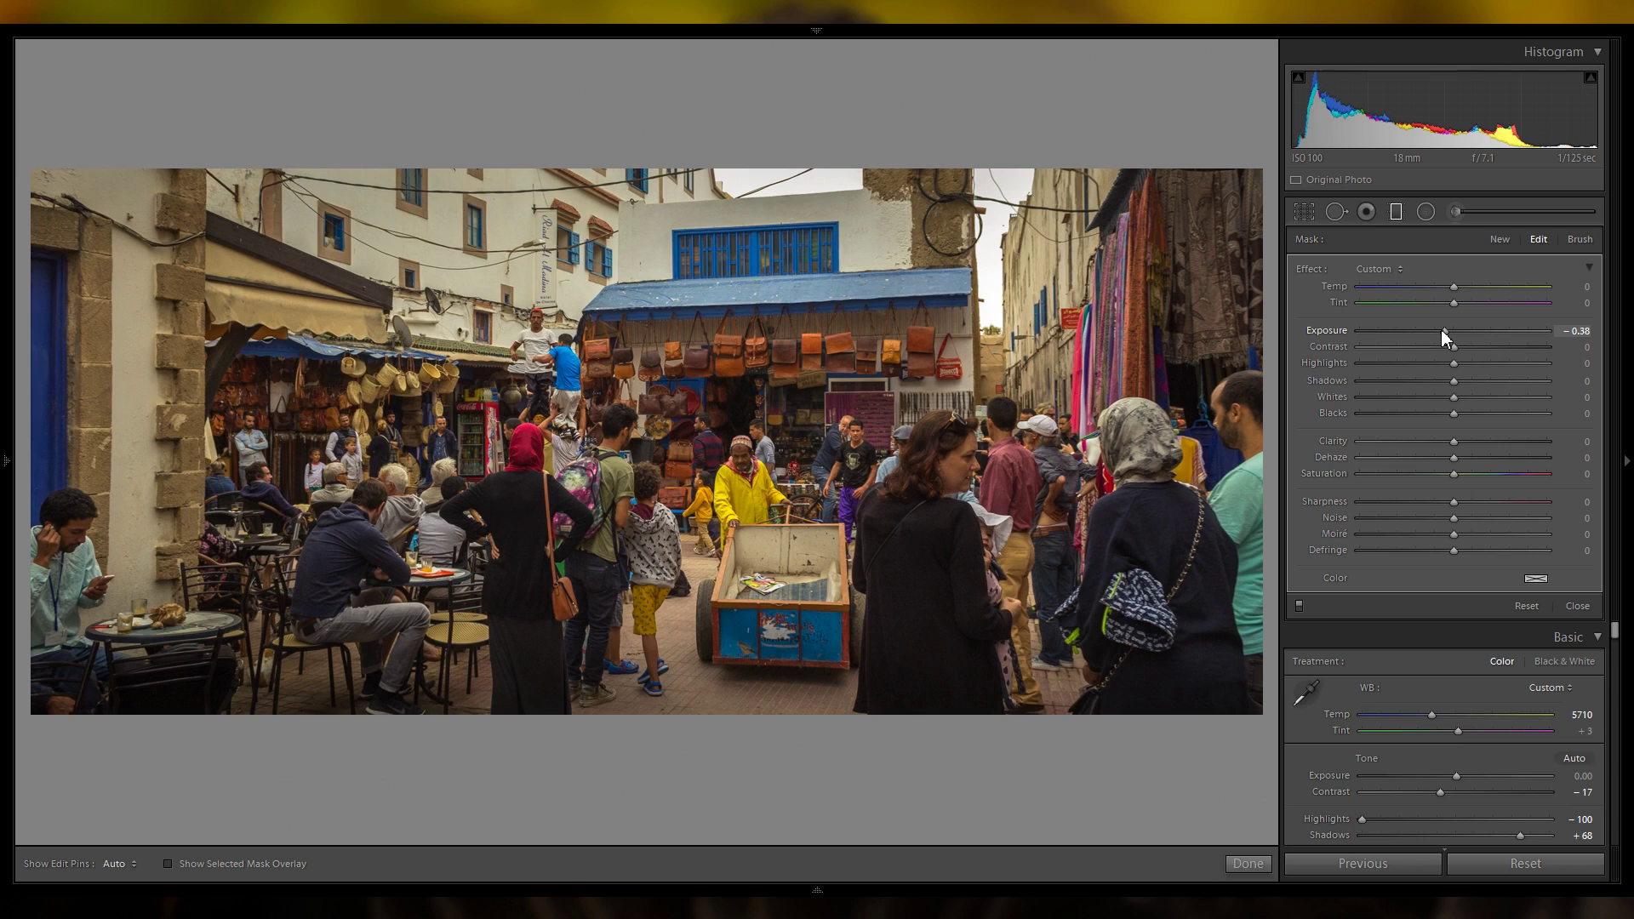
pyautogui.moveTo(412, 386); pyautogui.dragTo(245, 394)
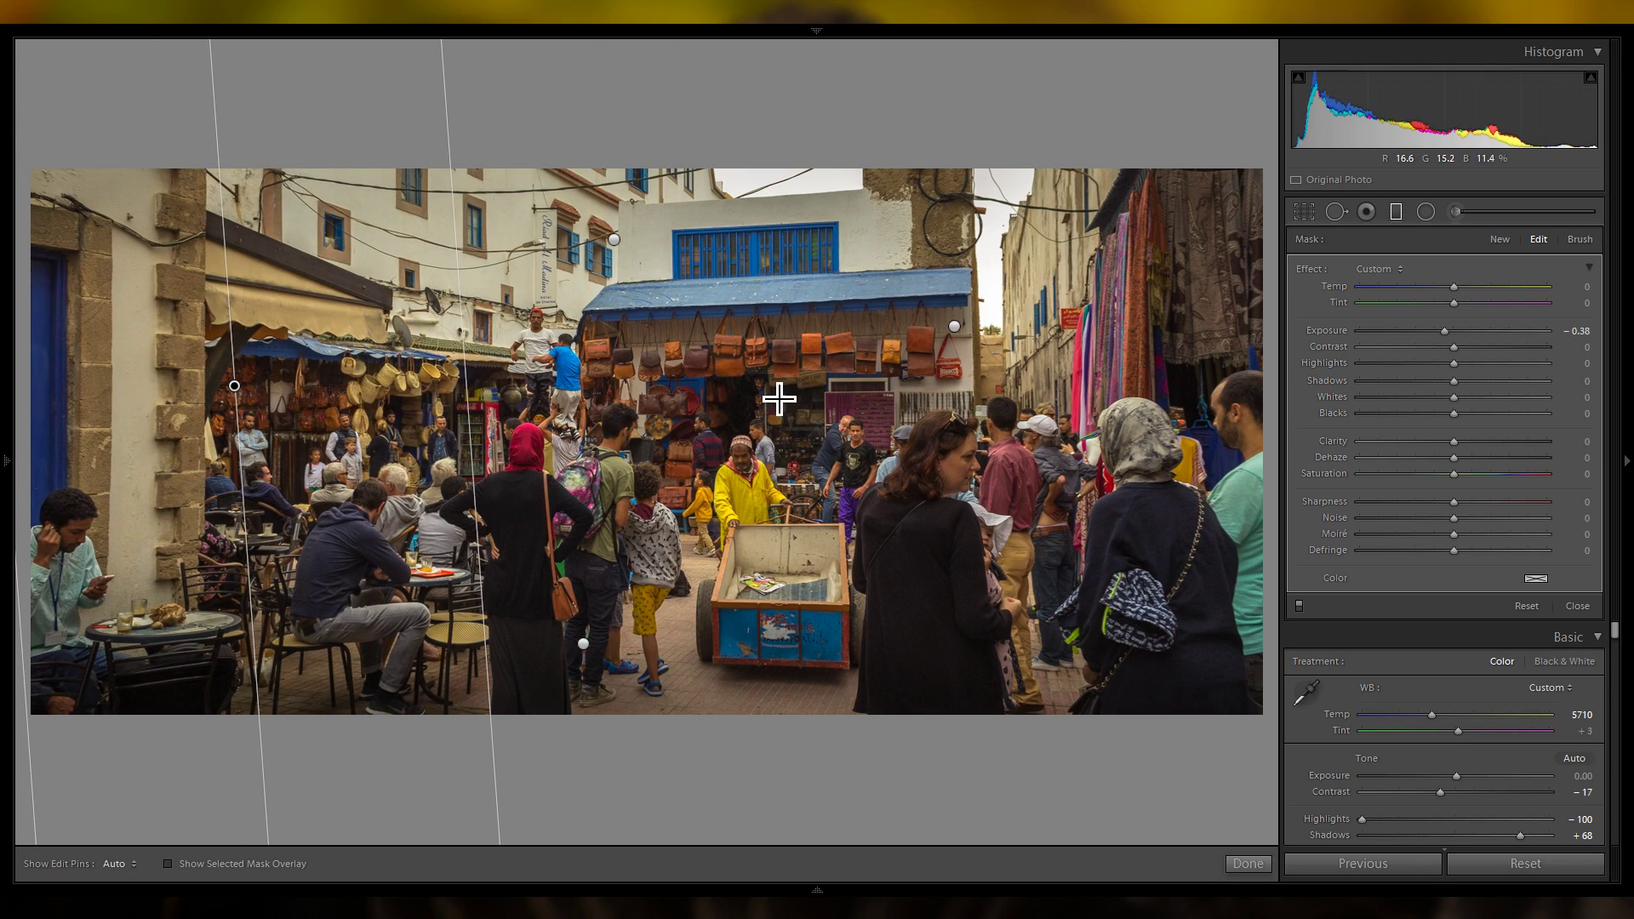
# Compare the photo twice with and without all graduated filters.
pyautogui.click(1299, 605)
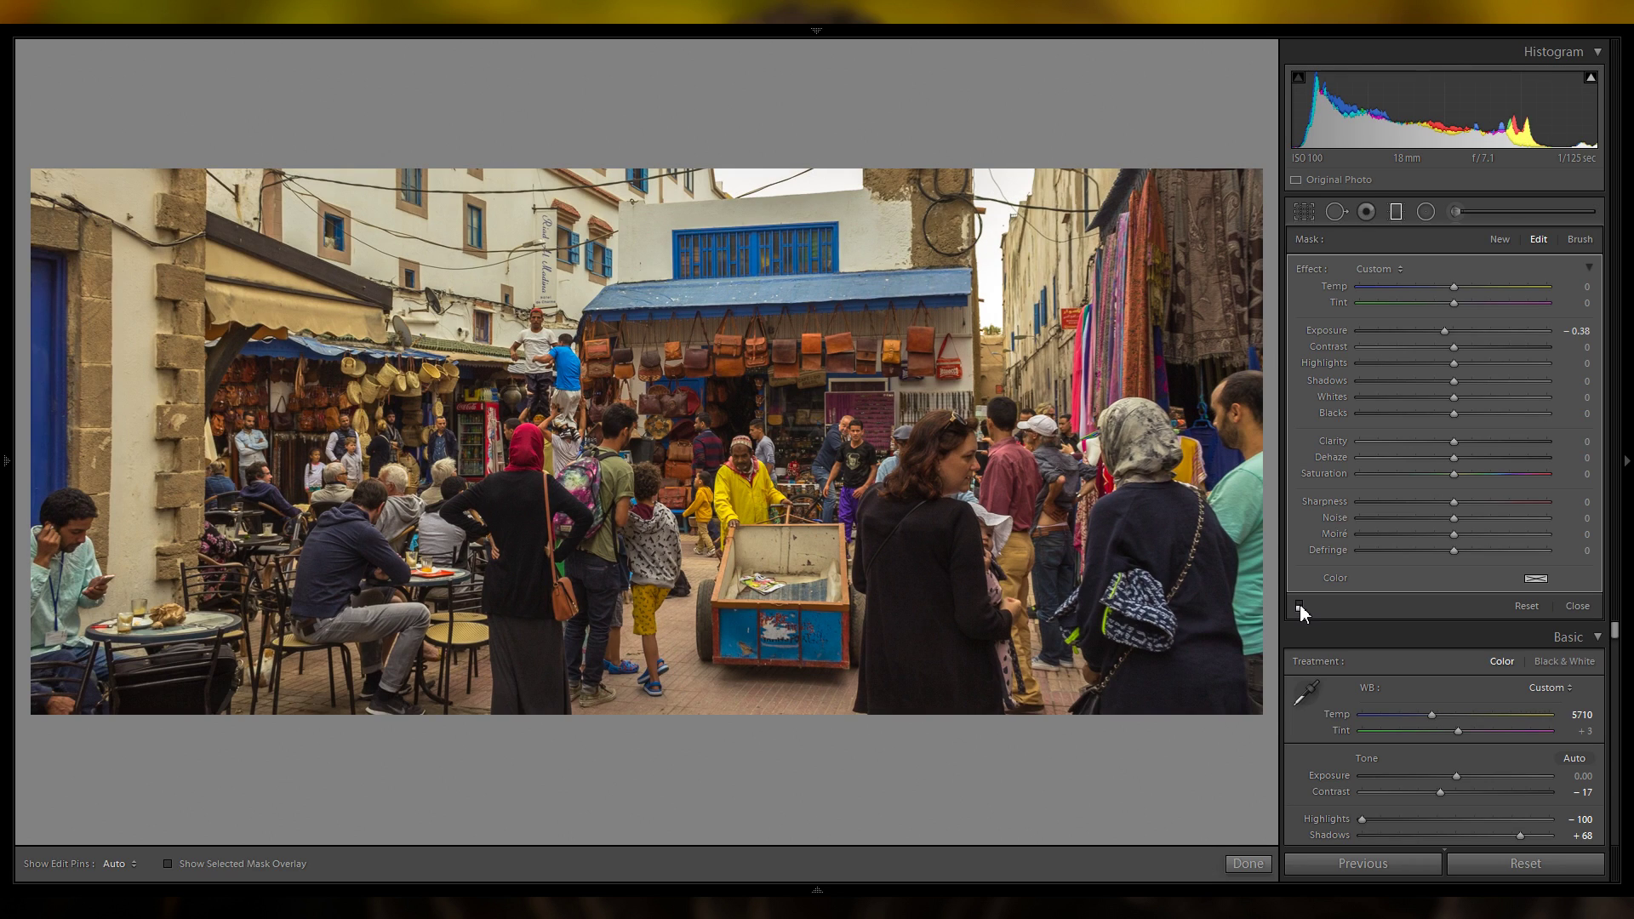
pyautogui.click(1299, 605)
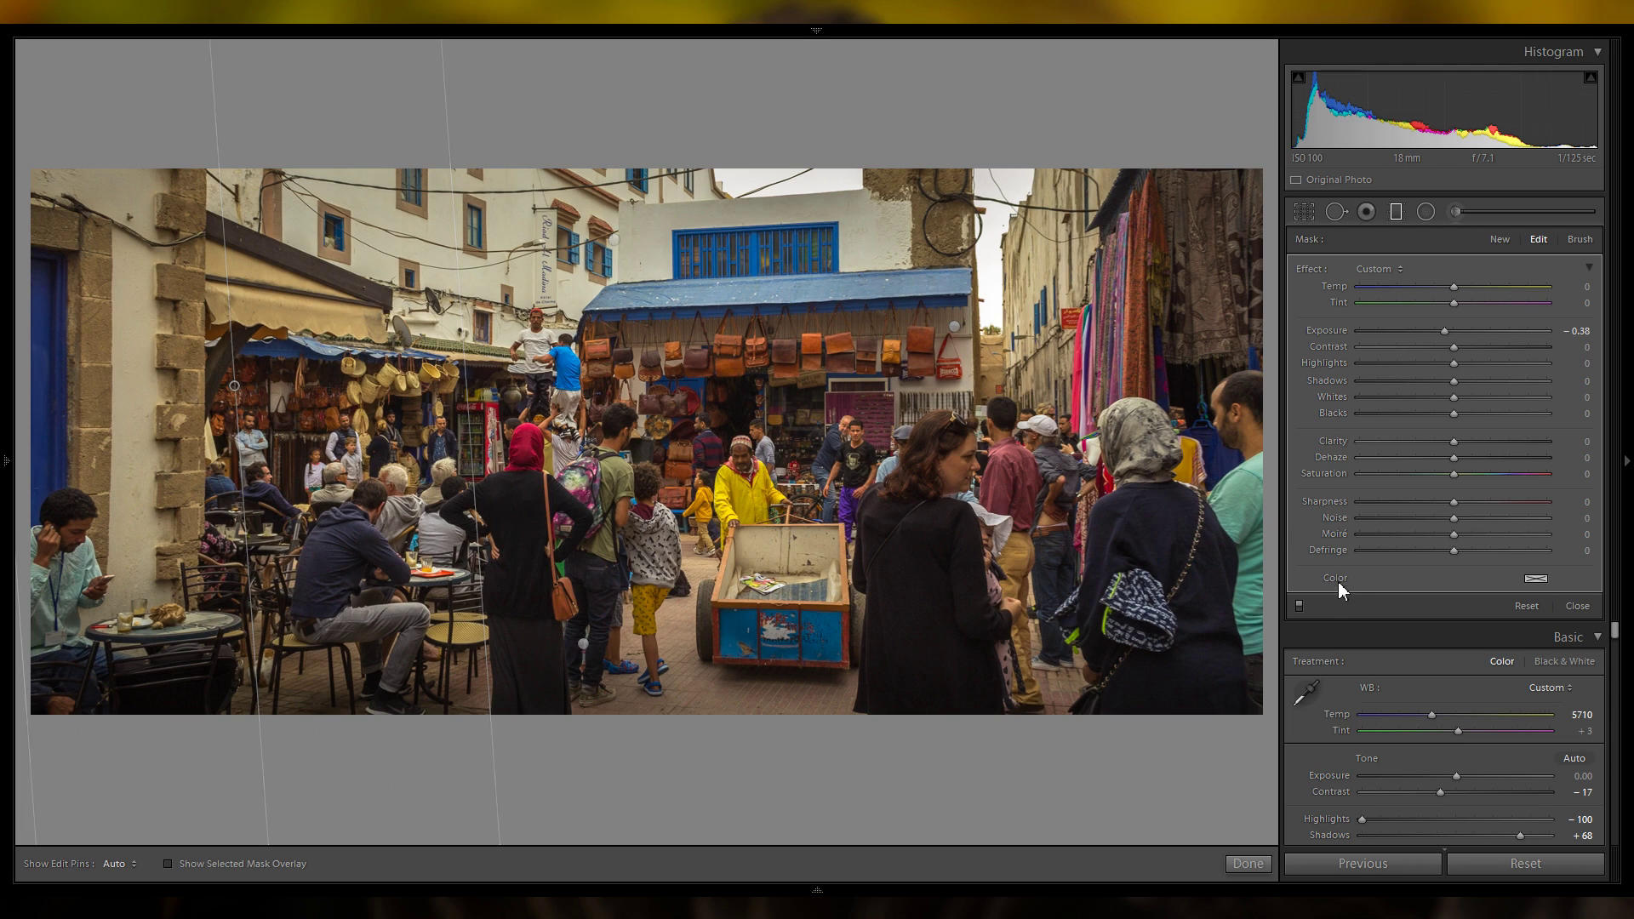
pyautogui.click(1299, 606)
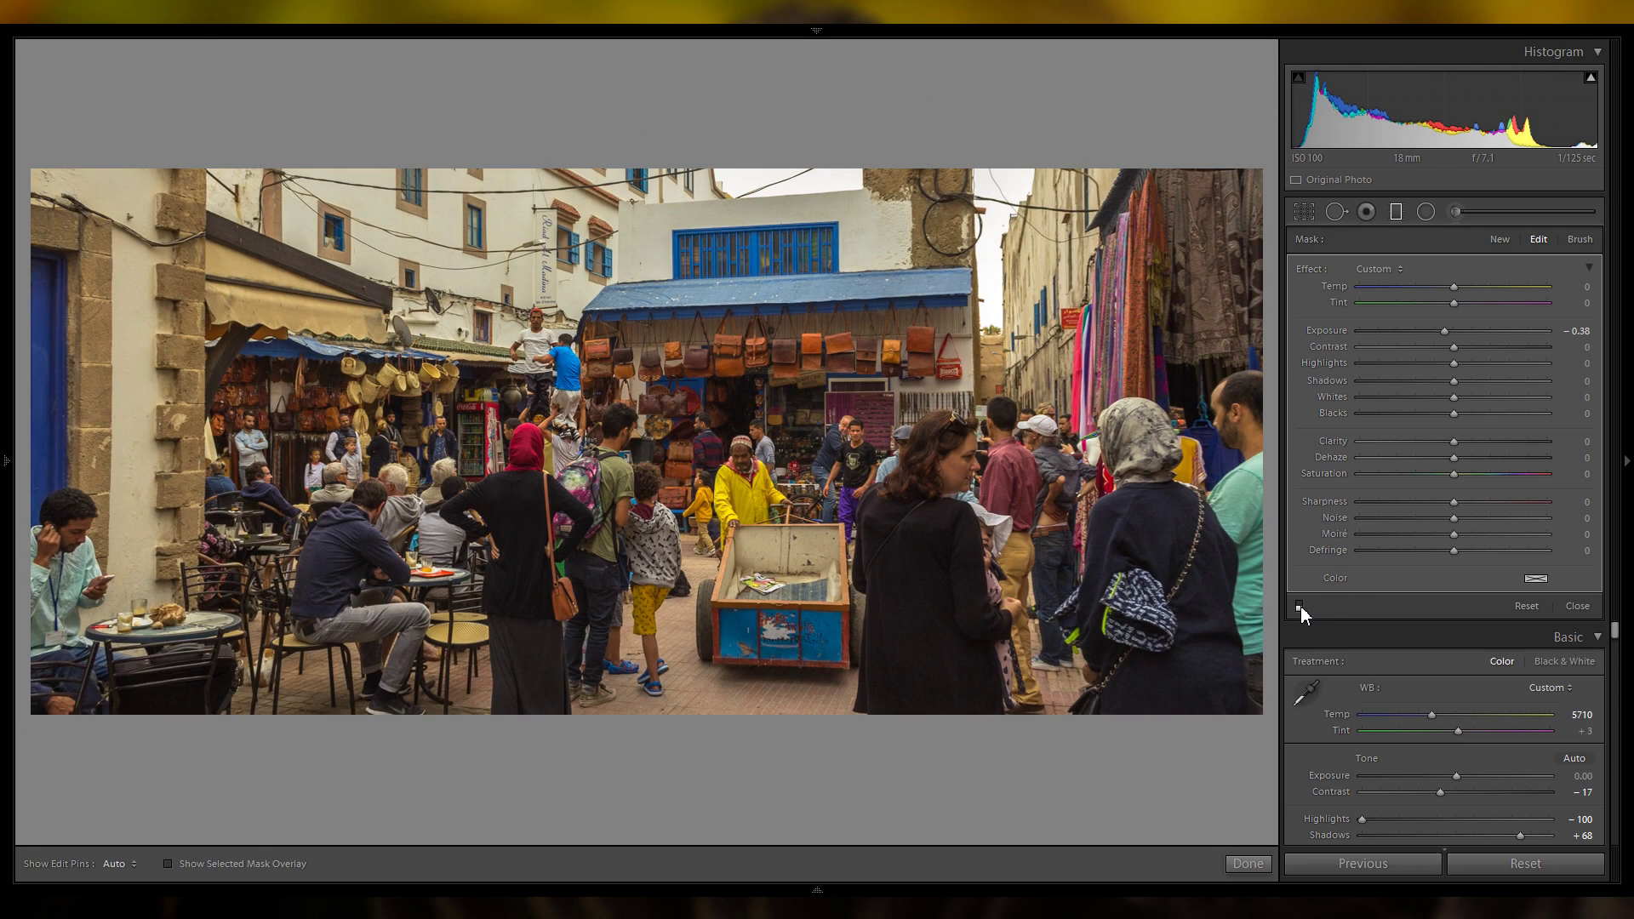
pyautogui.click(1300, 606)
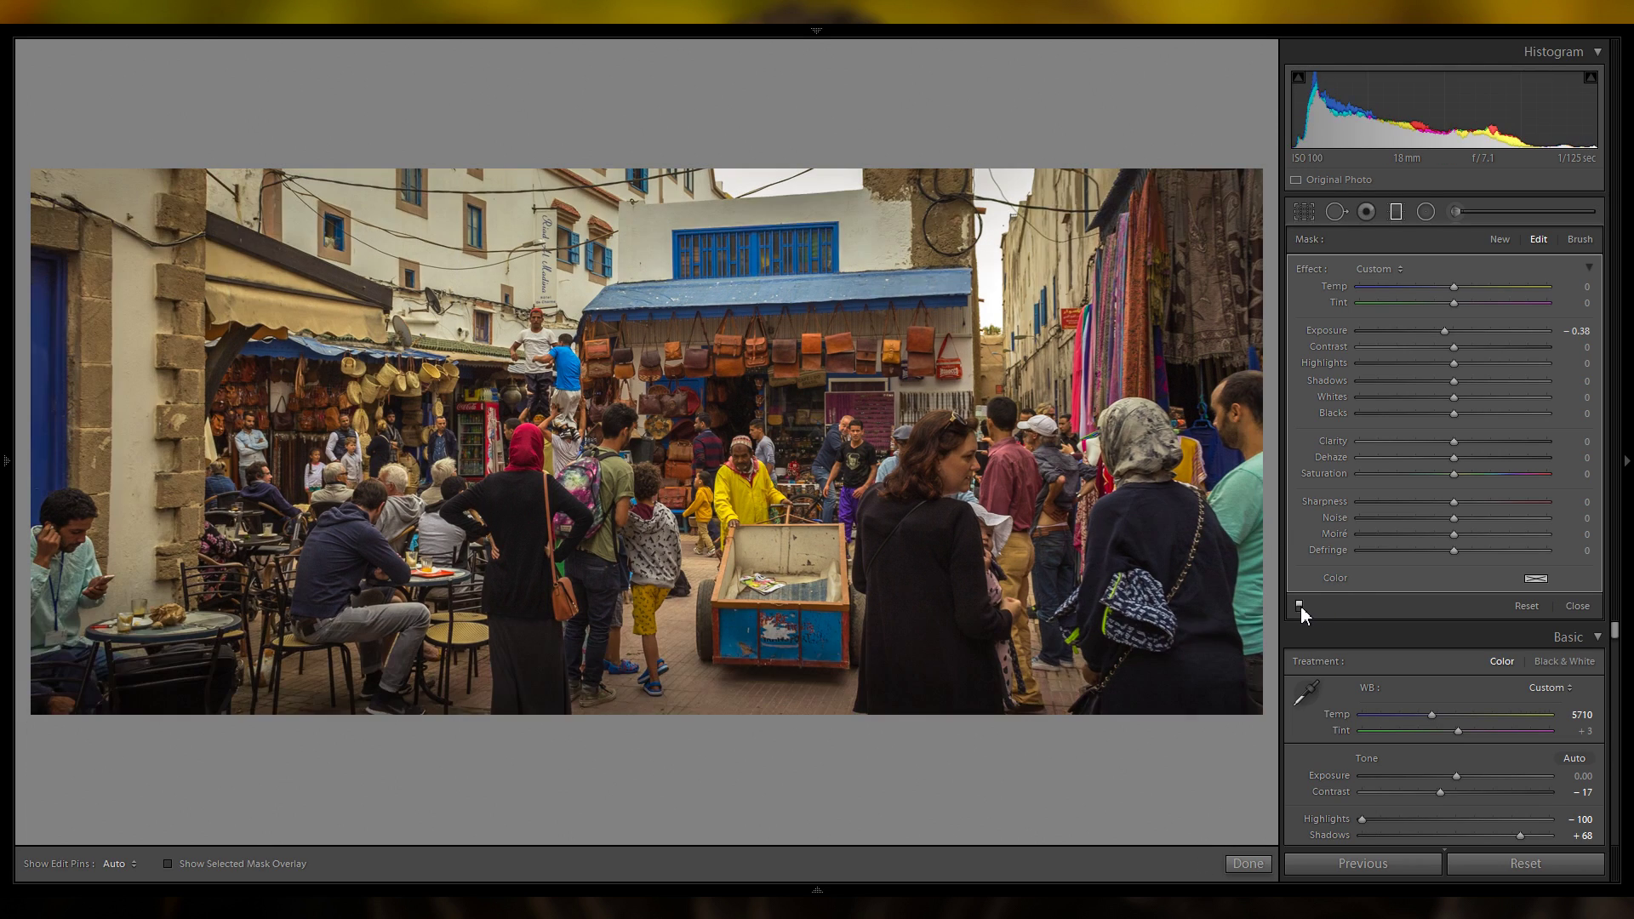
# Add a slightly tilted graduated filter running from the photo's upper part down past its middle, and adjust its position.
pyautogui.click(1500, 241)
pyautogui.moveTo(641, 387); pyautogui.dragTo(620, 573)
pyautogui.moveTo(640, 407); pyautogui.dragTo(632, 430)
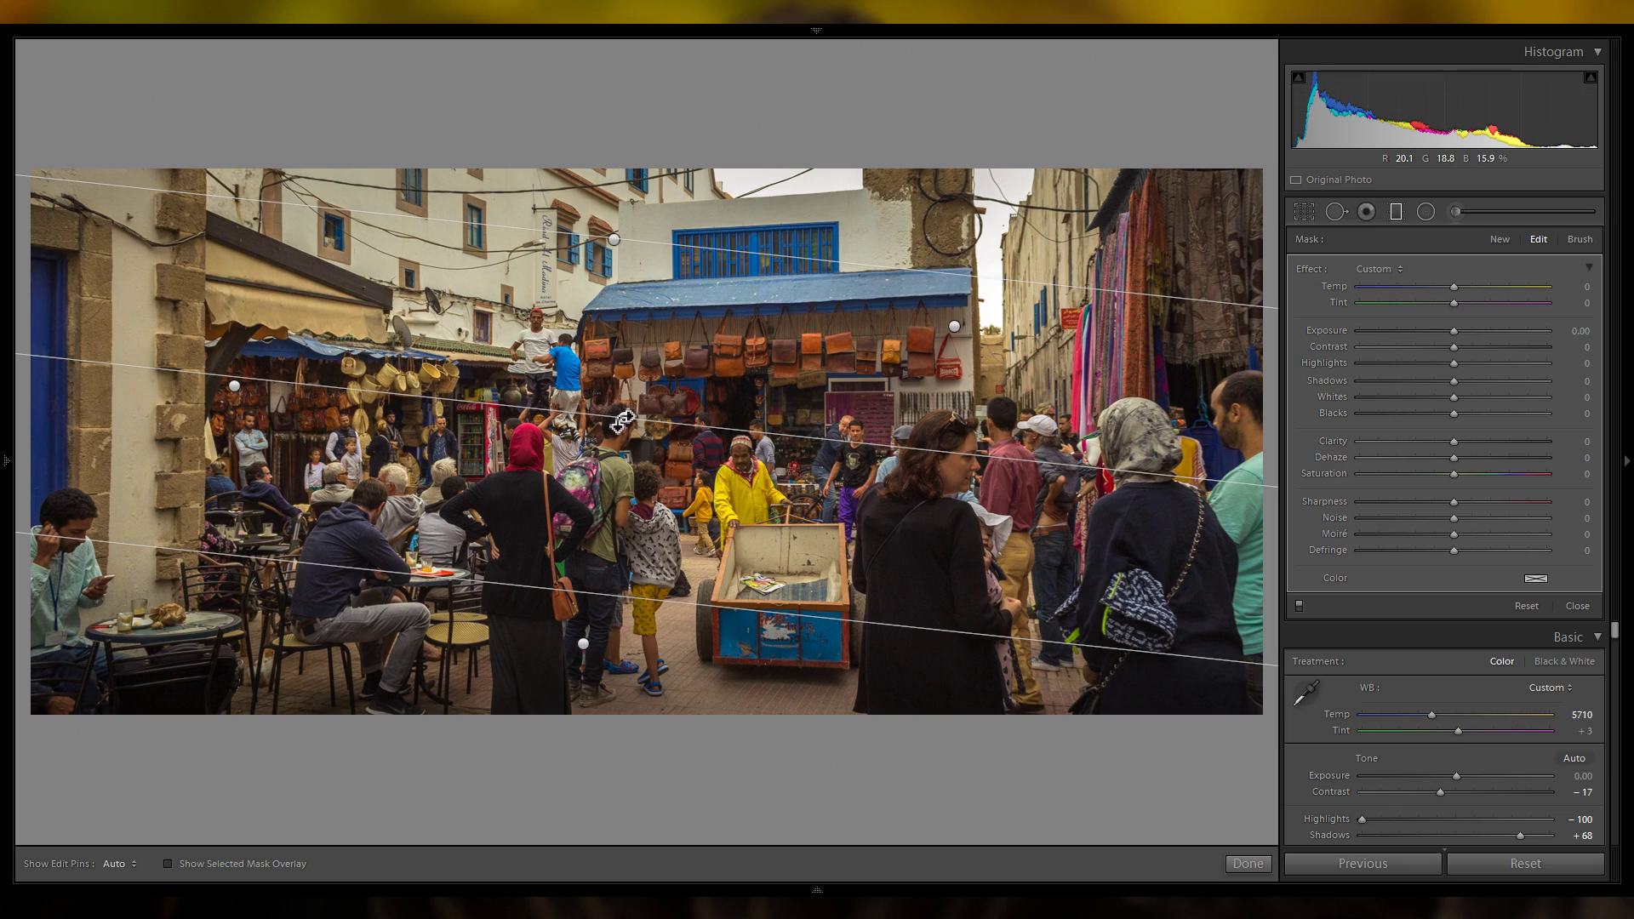
pyautogui.moveTo(627, 426); pyautogui.dragTo(629, 414)
pyautogui.moveTo(652, 596); pyautogui.dragTo(649, 607)
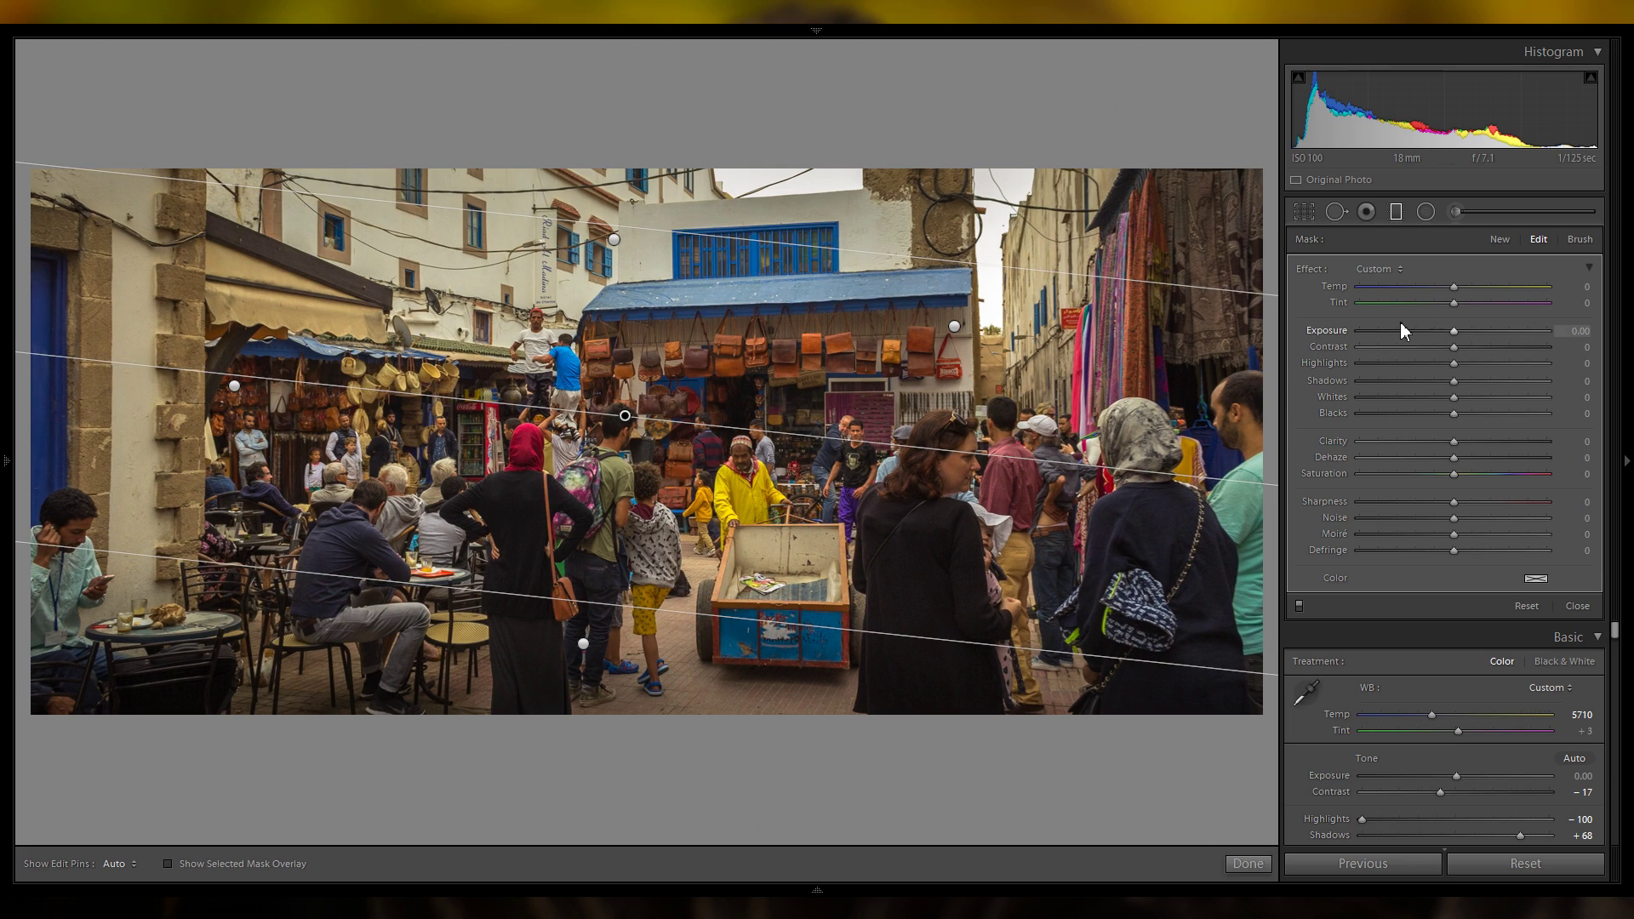
# Exaggerate the tilted filter's Exposure to -2.81 to judge its coverage, then widen the gradient and shift it upward.
pyautogui.moveTo(1398, 329); pyautogui.dragTo(1387, 330)
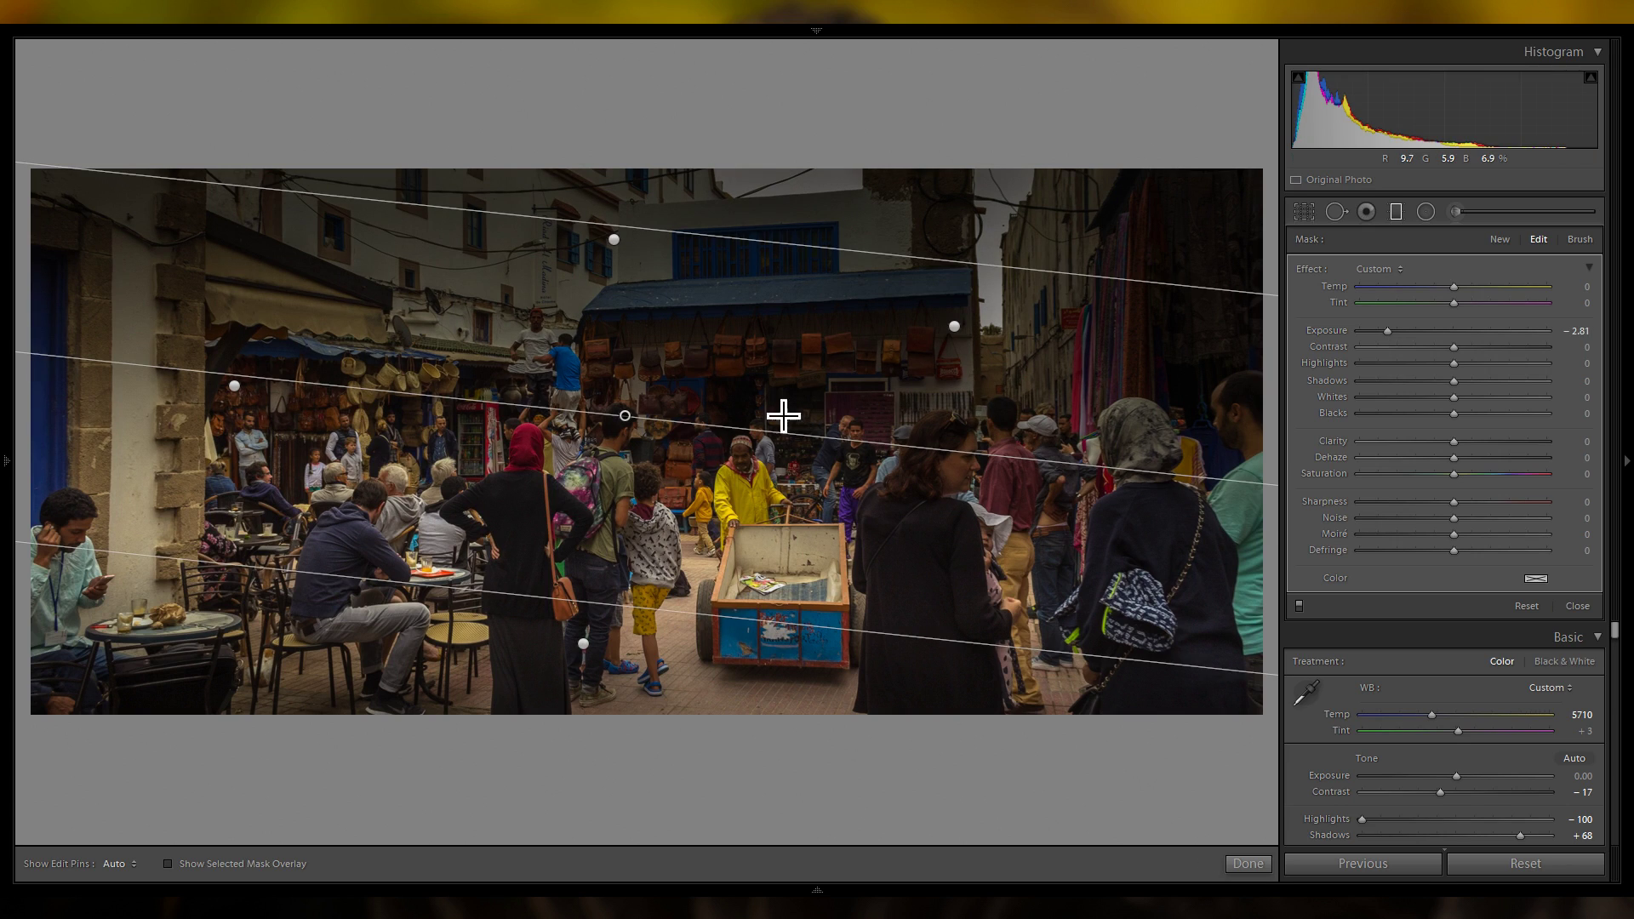
pyautogui.moveTo(656, 621); pyautogui.dragTo(741, 289)
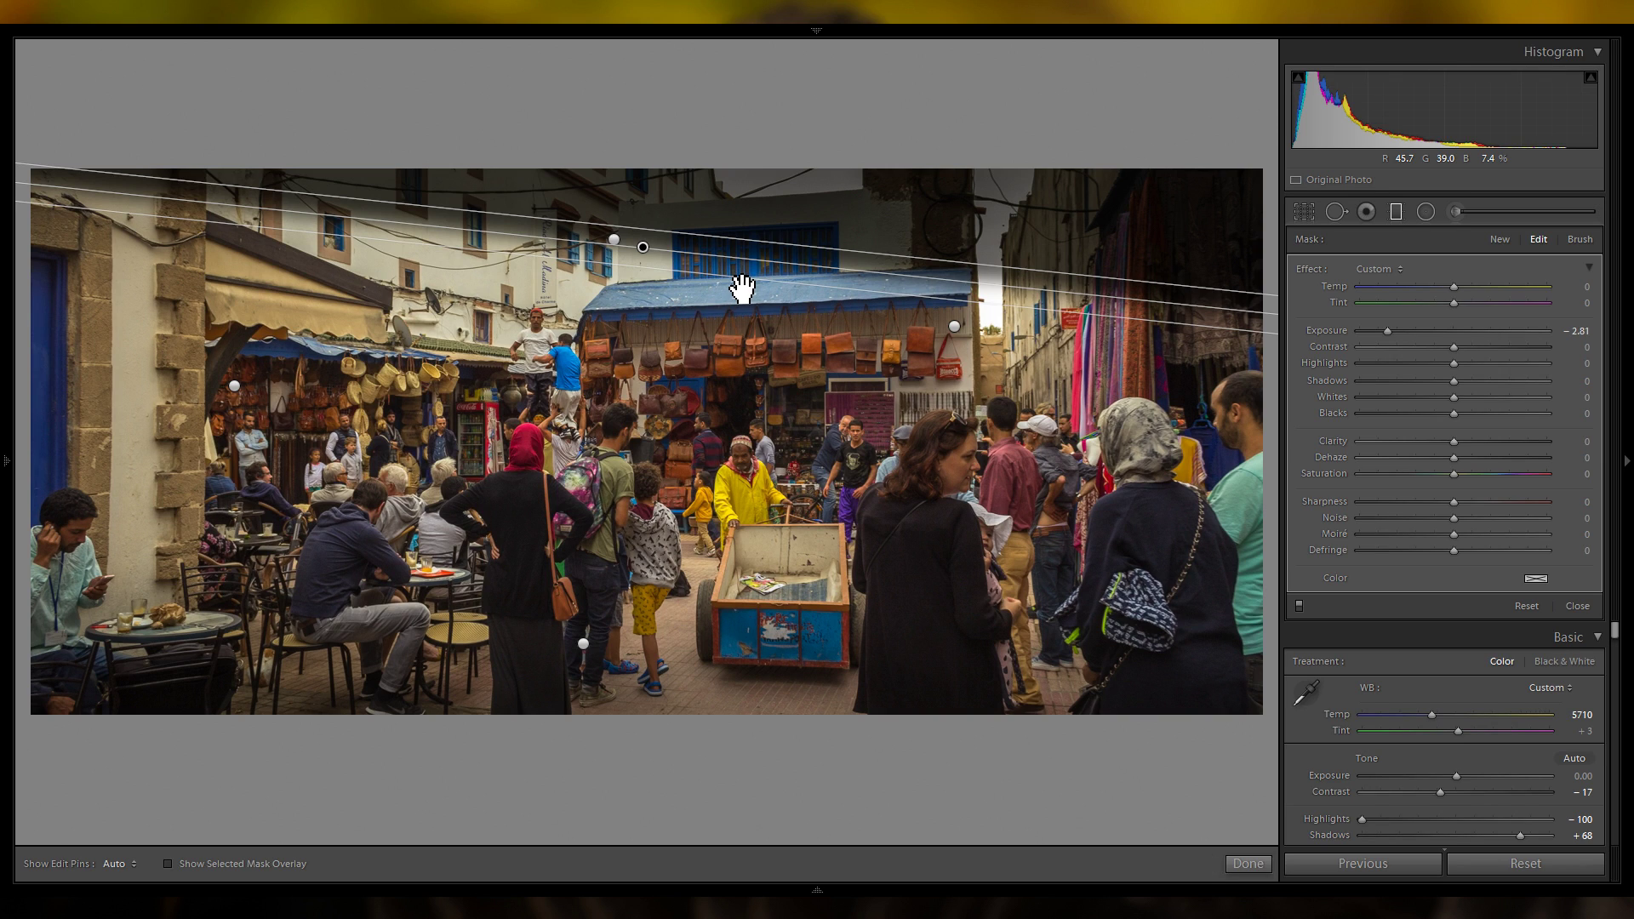
pyautogui.moveTo(742, 288); pyautogui.dragTo(675, 681)
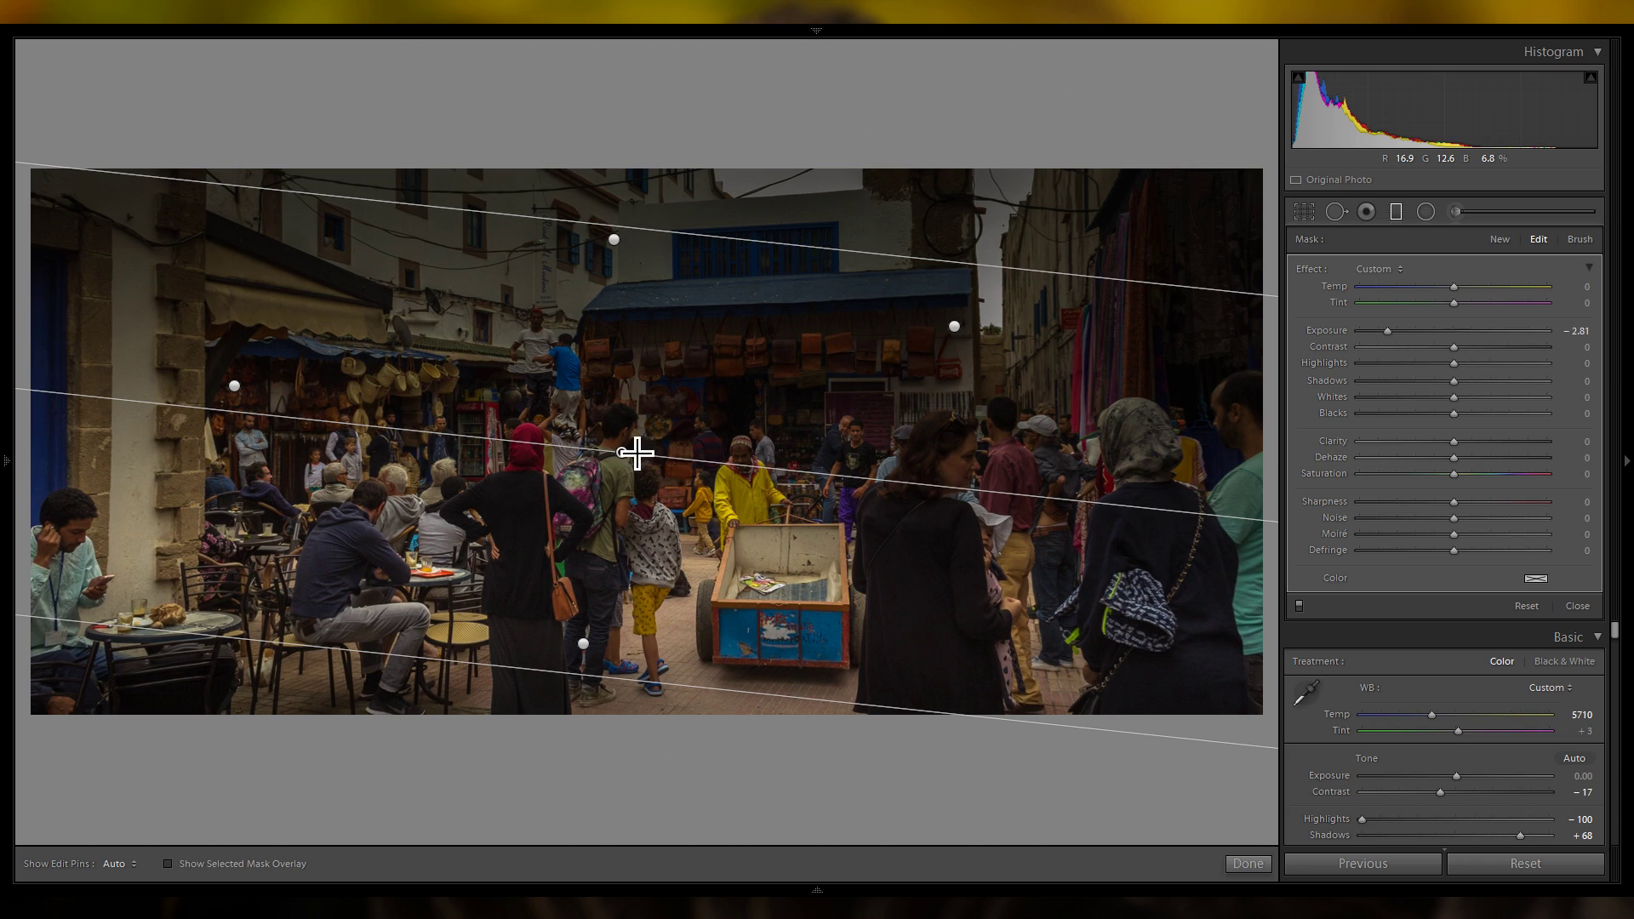
pyautogui.moveTo(635, 464); pyautogui.dragTo(652, 393)
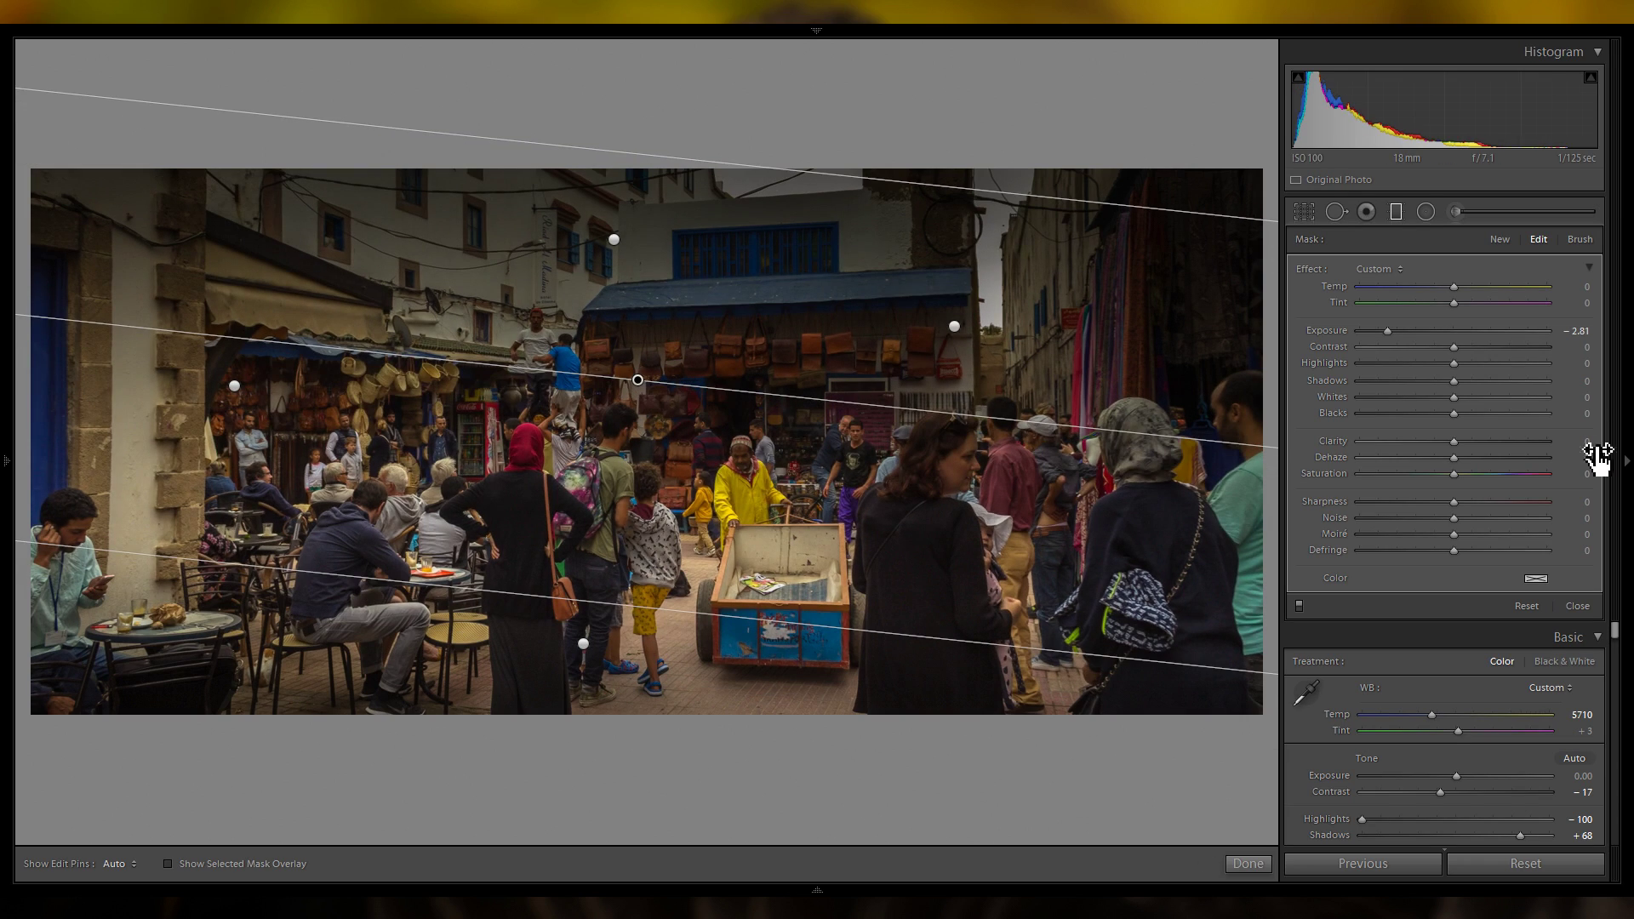
# Set the tilted upper filter's Exposure to 0.20 and Whites to 26.
pyautogui.click(1453, 333)
pyautogui.moveTo(1453, 333); pyautogui.dragTo(1459, 329)
pyautogui.moveTo(1467, 397); pyautogui.dragTo(1480, 399)
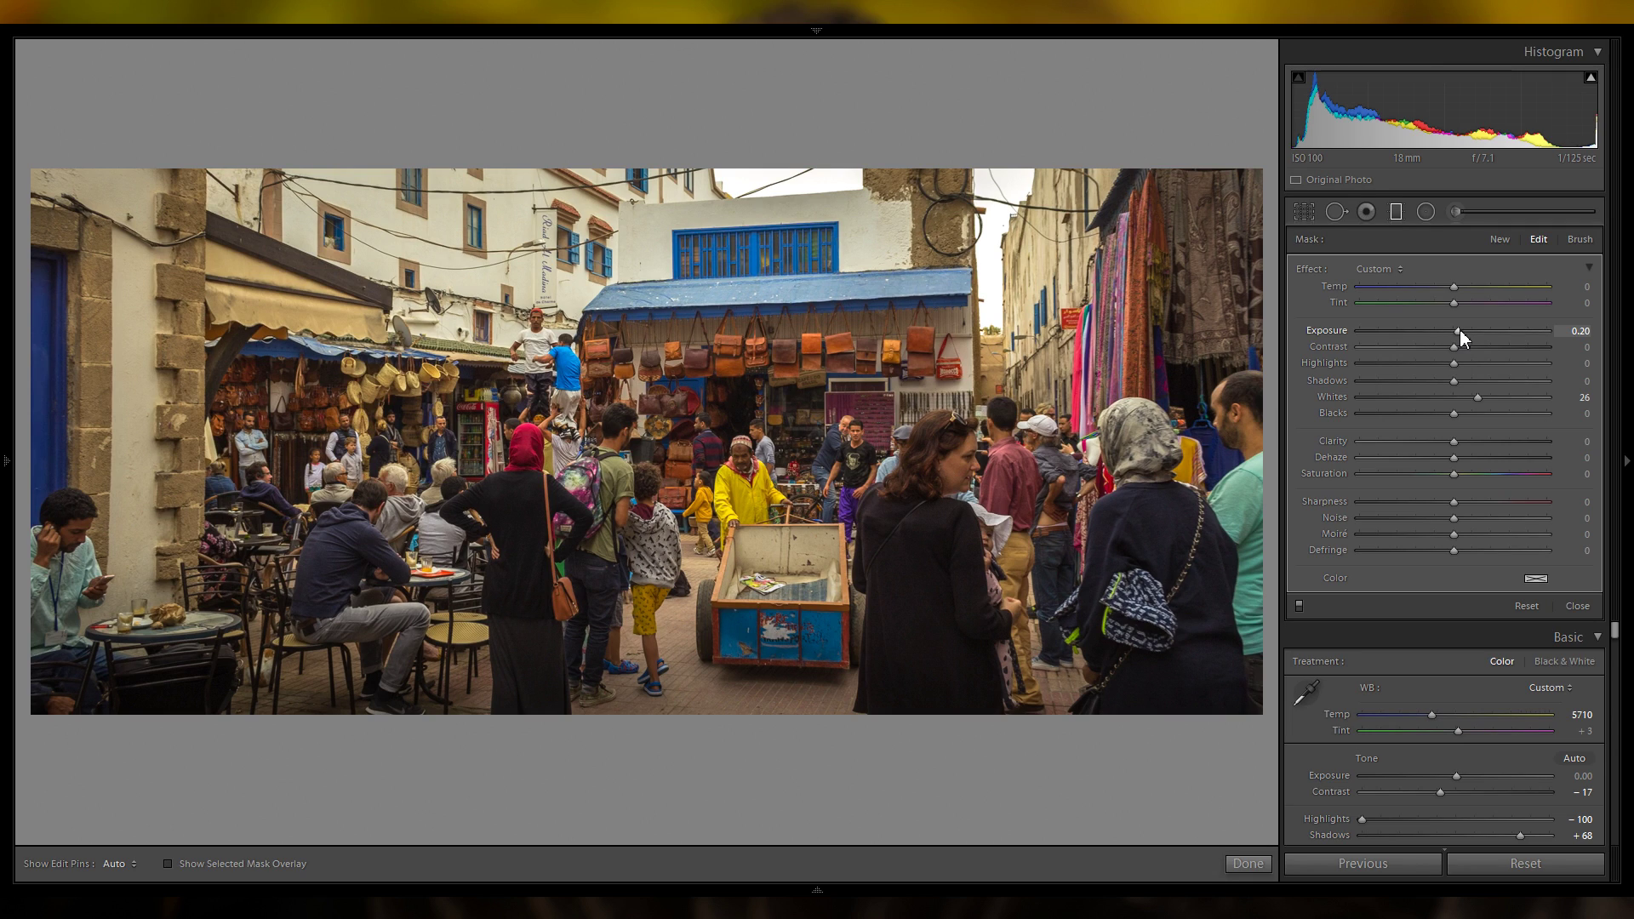
# Add a diagonal graduated filter rising from the lower left of the photo, lower its position, and set Exposure to -0.38 and Shadows to 17.
pyautogui.click(677, 420)
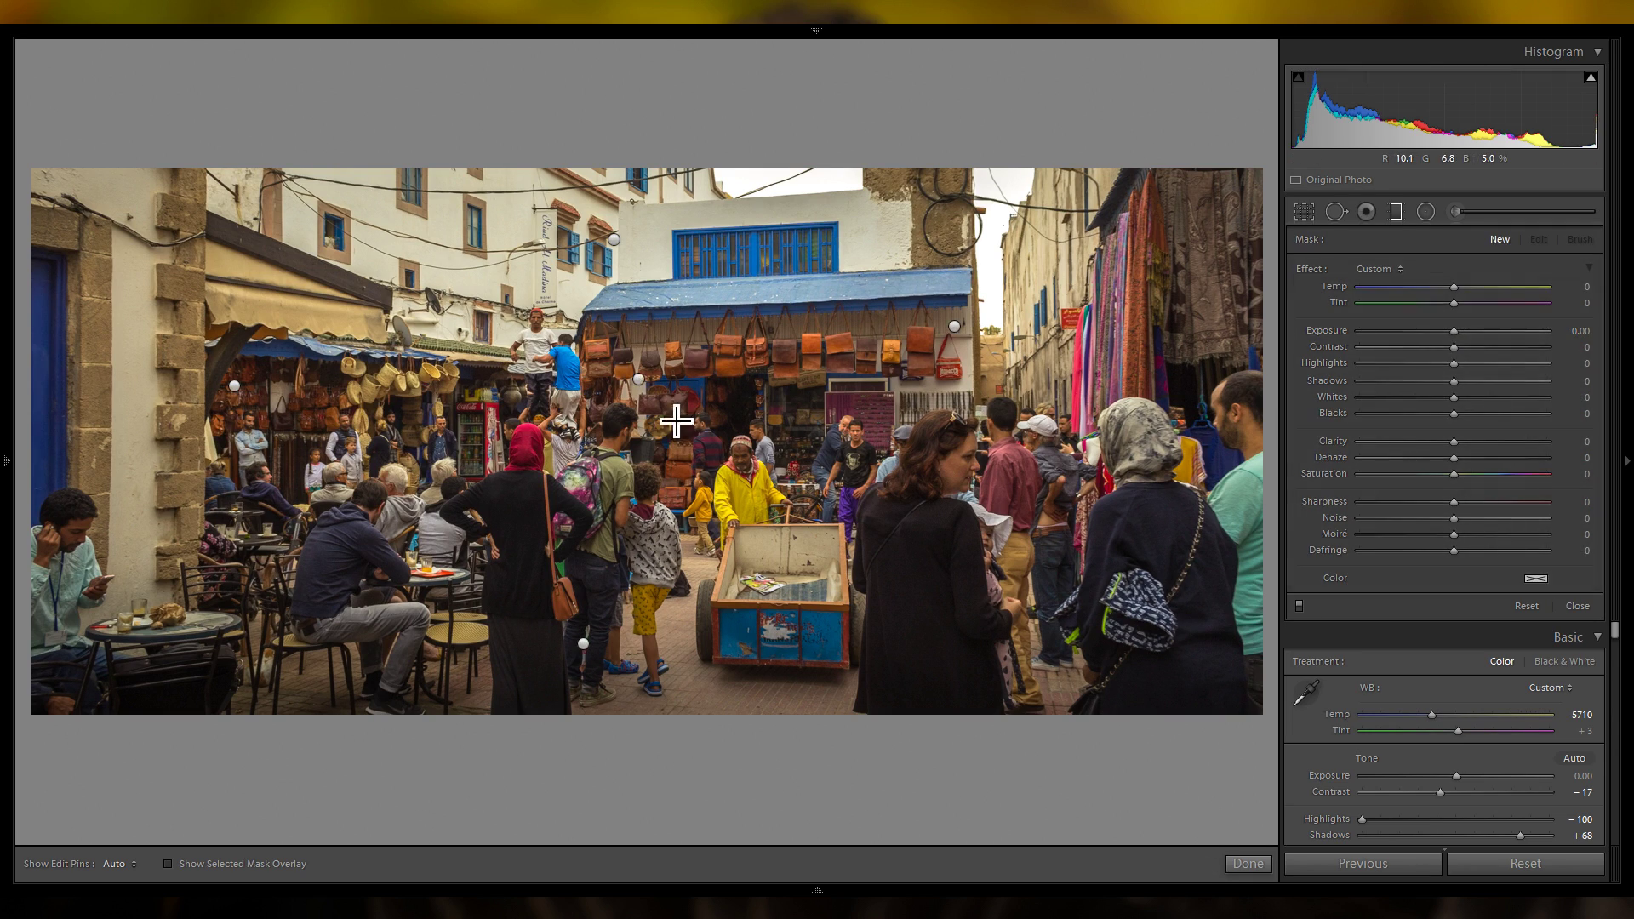
pyautogui.moveTo(466, 582); pyautogui.dragTo(528, 204)
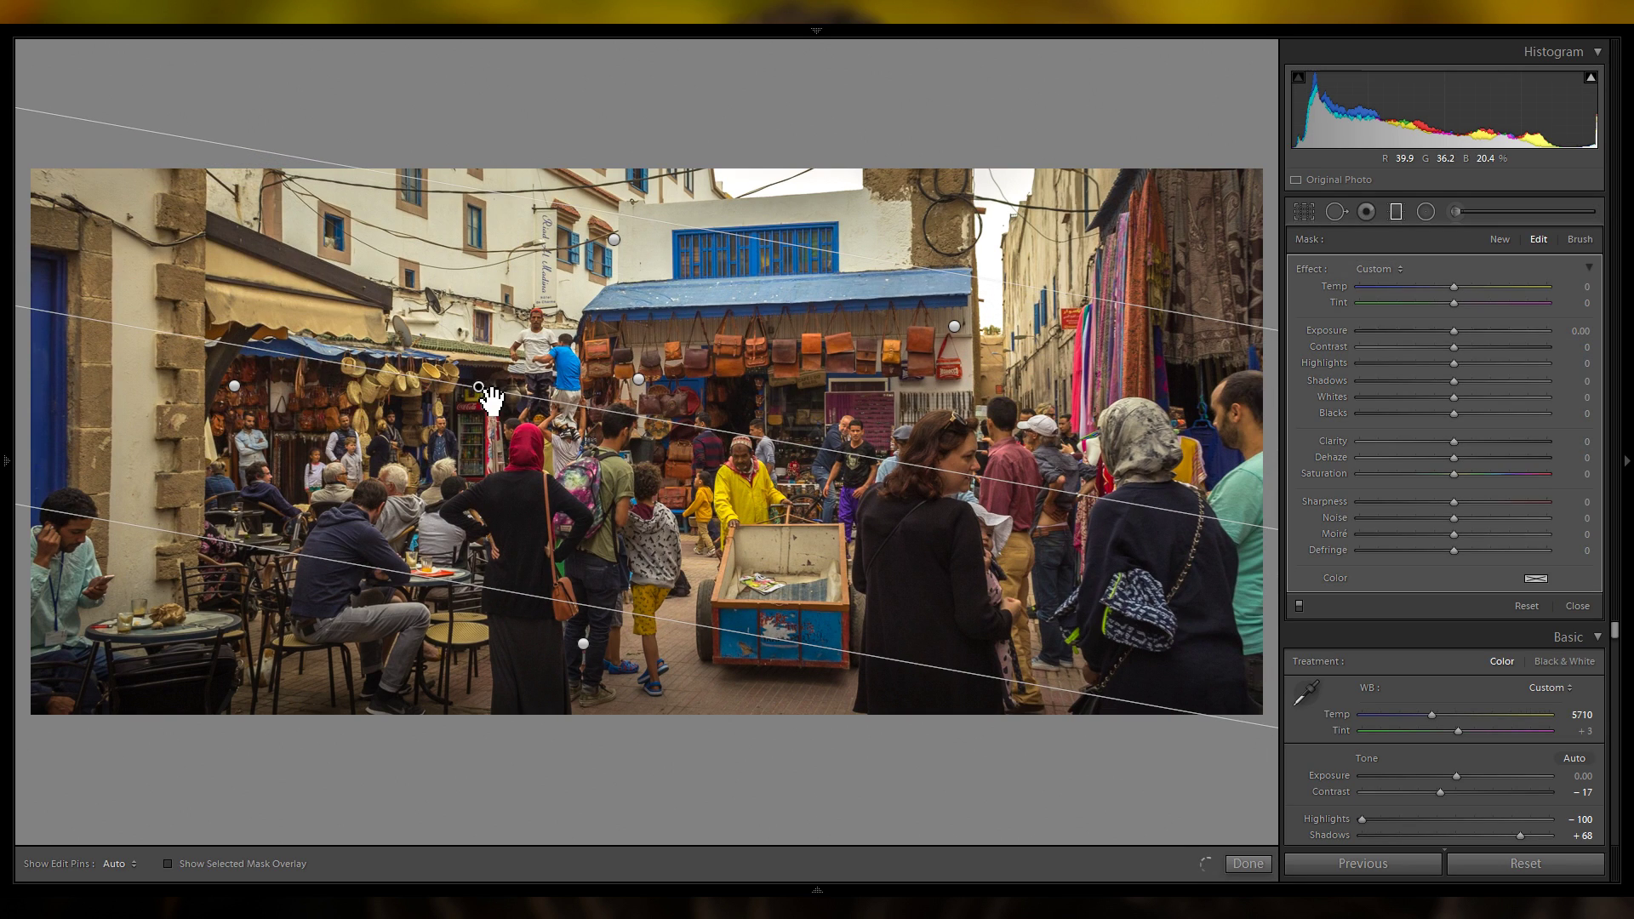
pyautogui.moveTo(492, 400); pyautogui.dragTo(463, 508)
pyautogui.moveTo(620, 540); pyautogui.dragTo(620, 536)
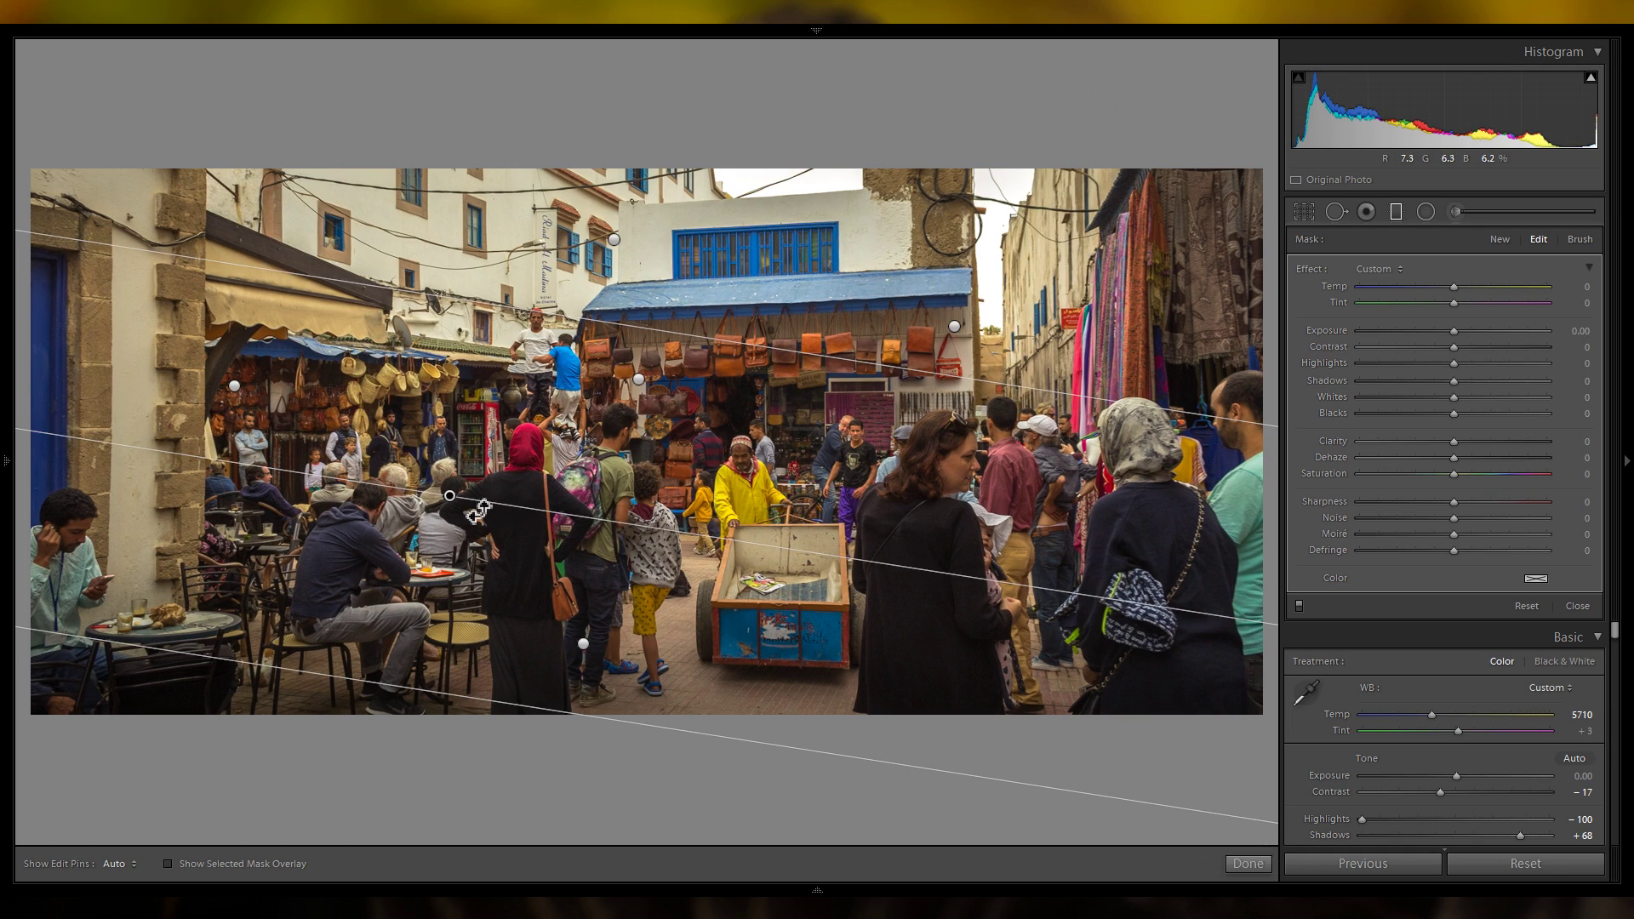
pyautogui.moveTo(1453, 334); pyautogui.dragTo(1449, 330)
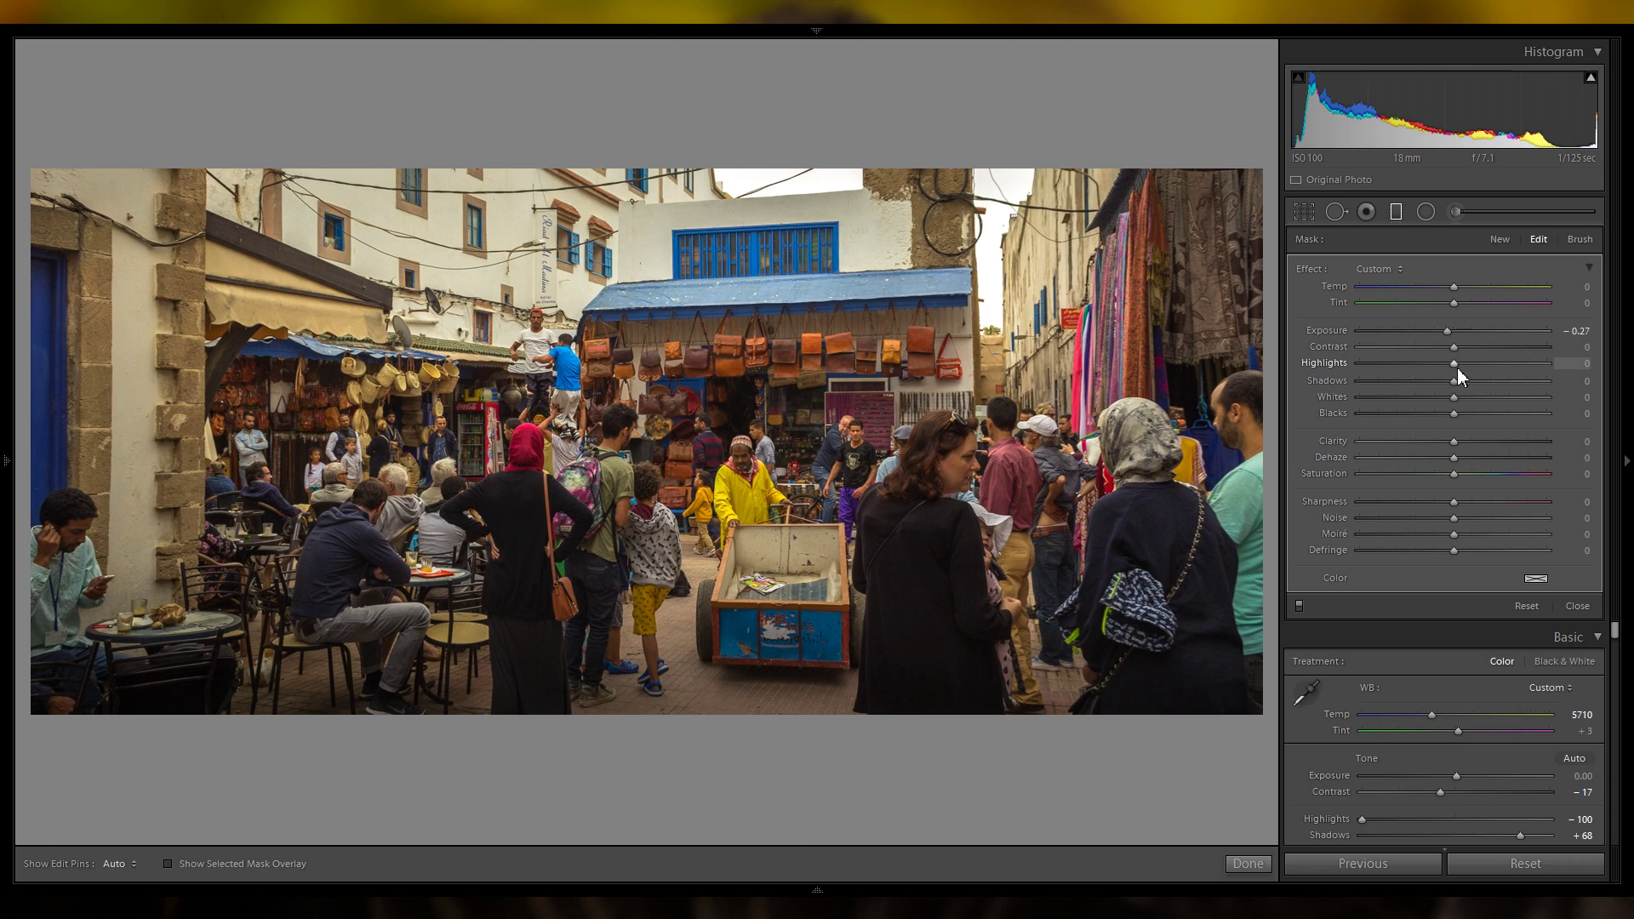
pyautogui.moveTo(1462, 382)
pyautogui.mouseDown()
pyautogui.moveTo(1486, 382)
pyautogui.moveTo(1471, 381)
pyautogui.mouseUp()
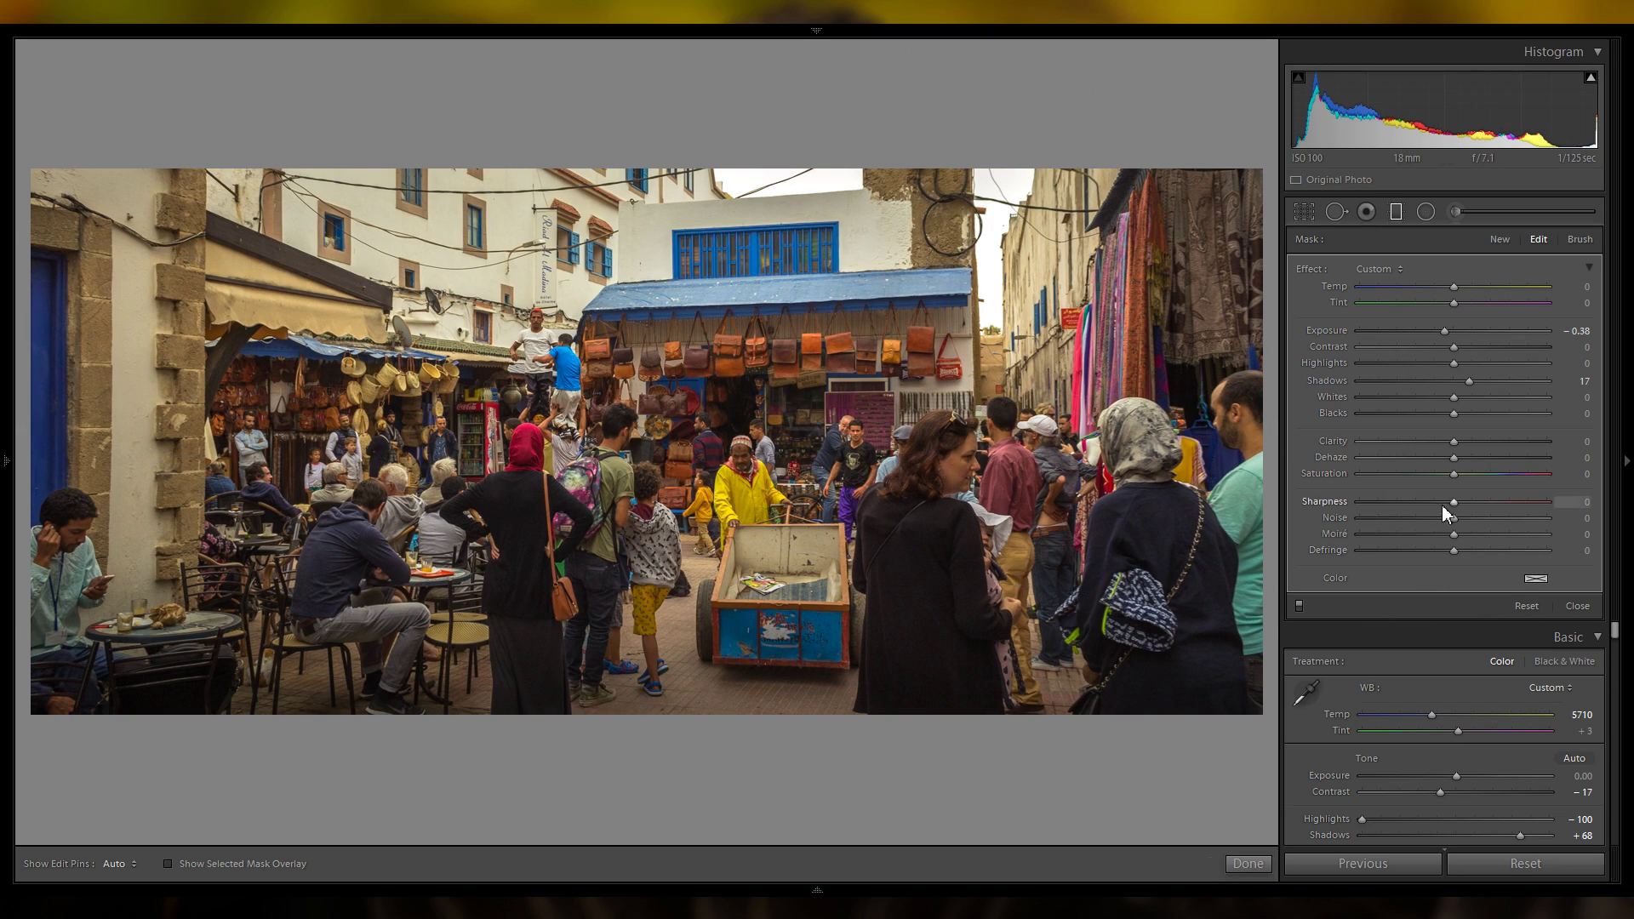
# Check the combined effect of the graduated filters by disabling and re-enabling them twice, and close the Graduated Filter tool.
pyautogui.click(1300, 605)
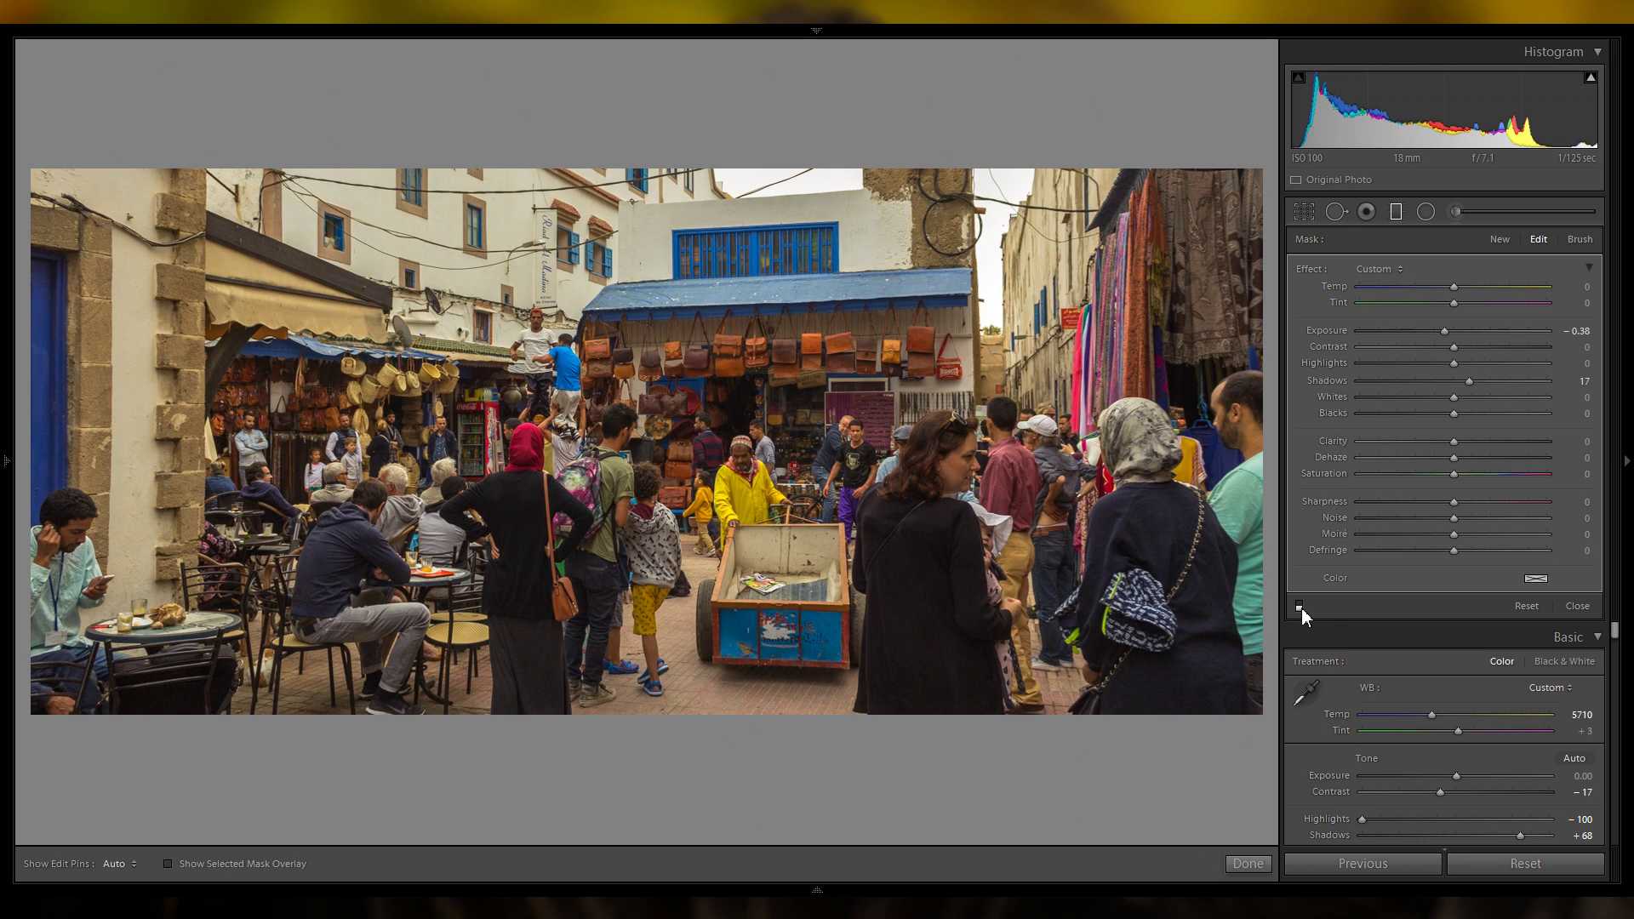
pyautogui.click(1300, 607)
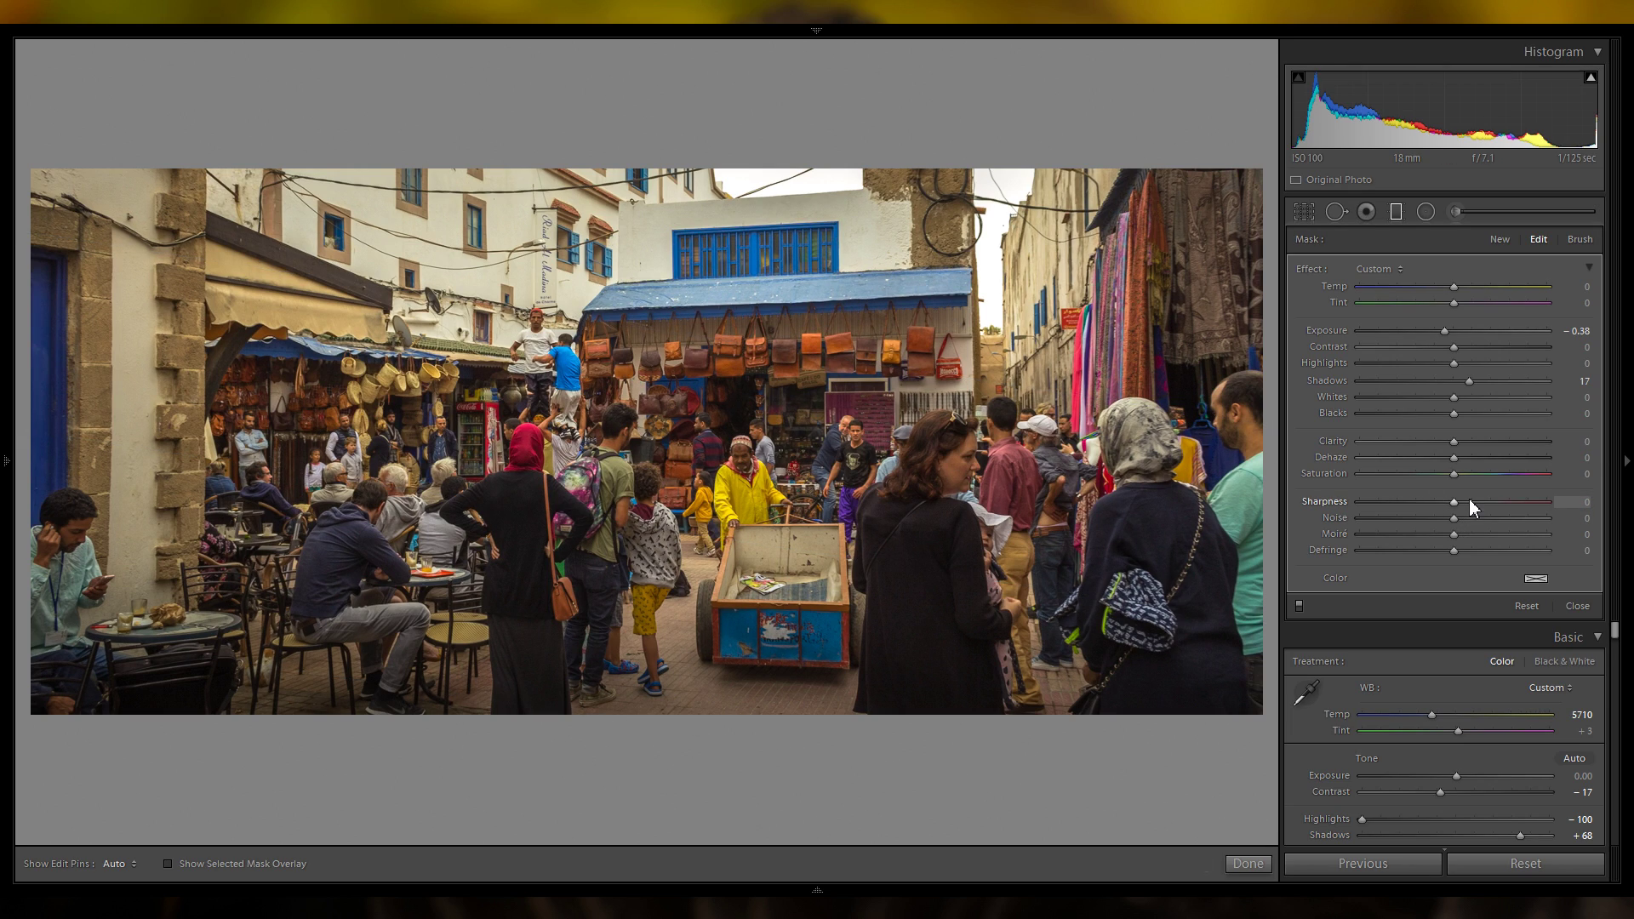
pyautogui.click(1300, 610)
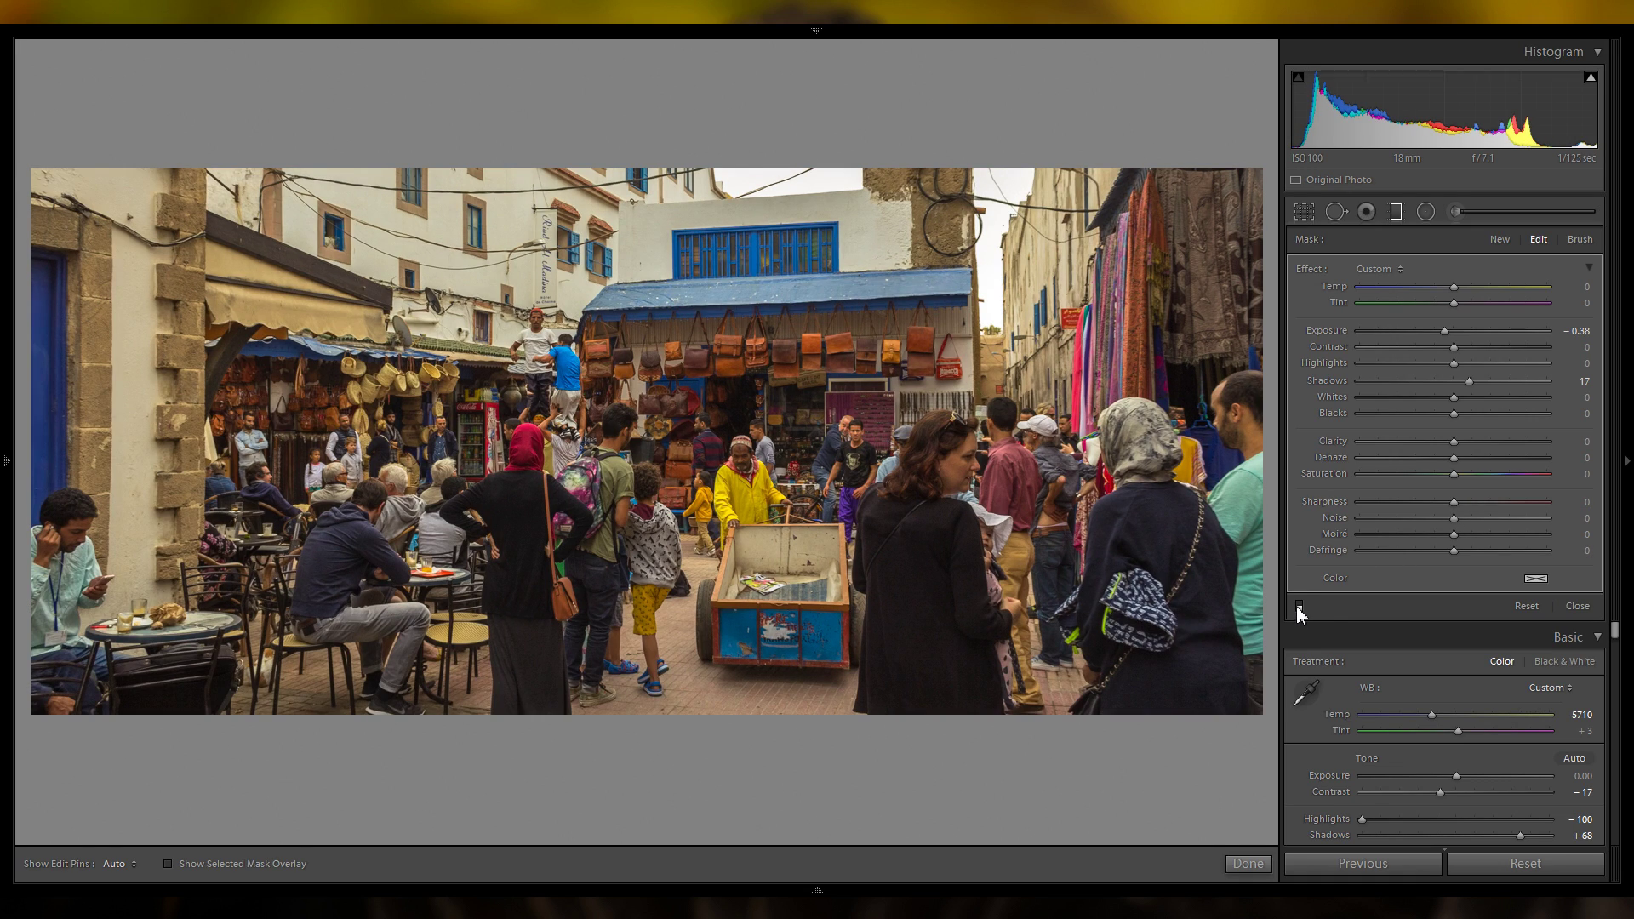
pyautogui.click(1299, 608)
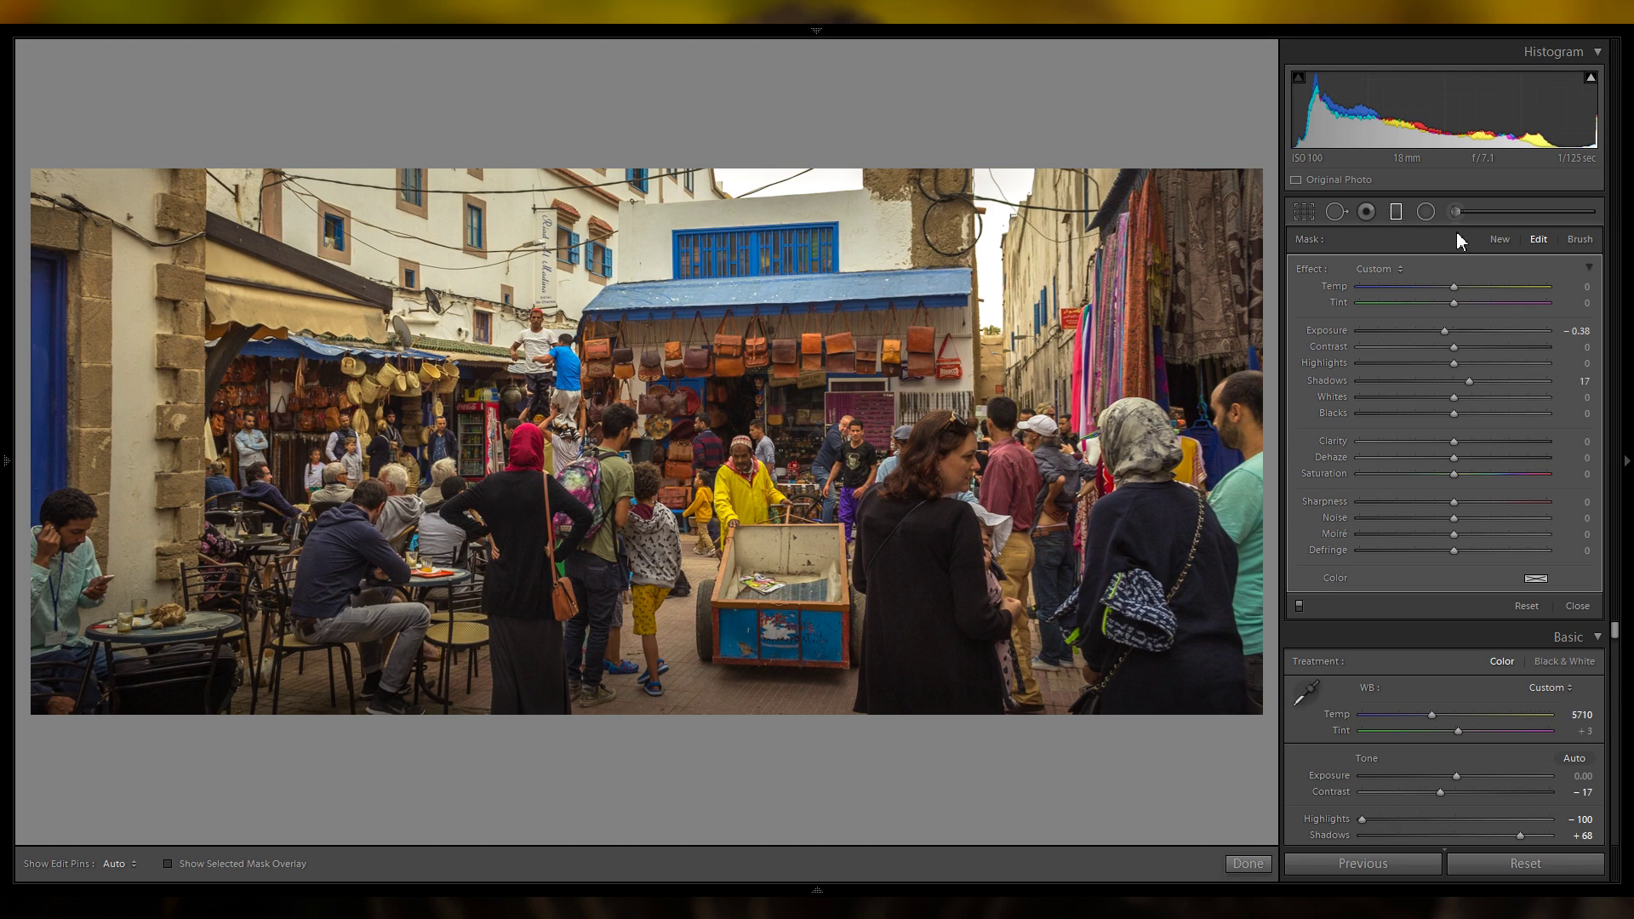
pyautogui.click(1396, 211)
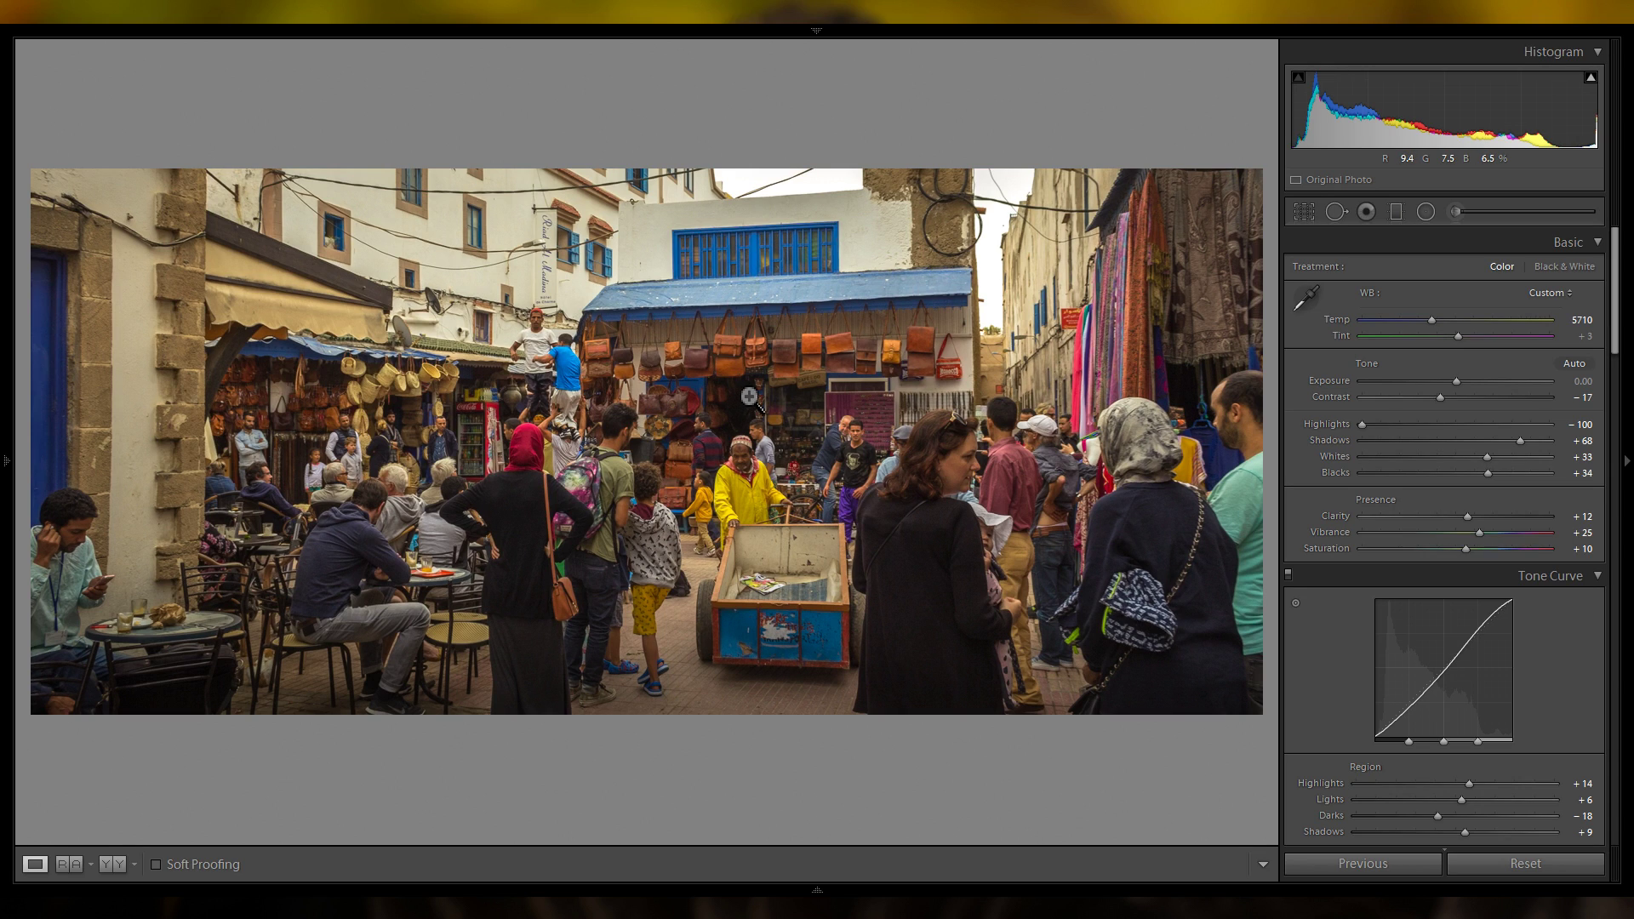
# Compare before and after side by side, zooming to 1:2 on the man with the cart, and return to the single full view.
pyautogui.press('y')
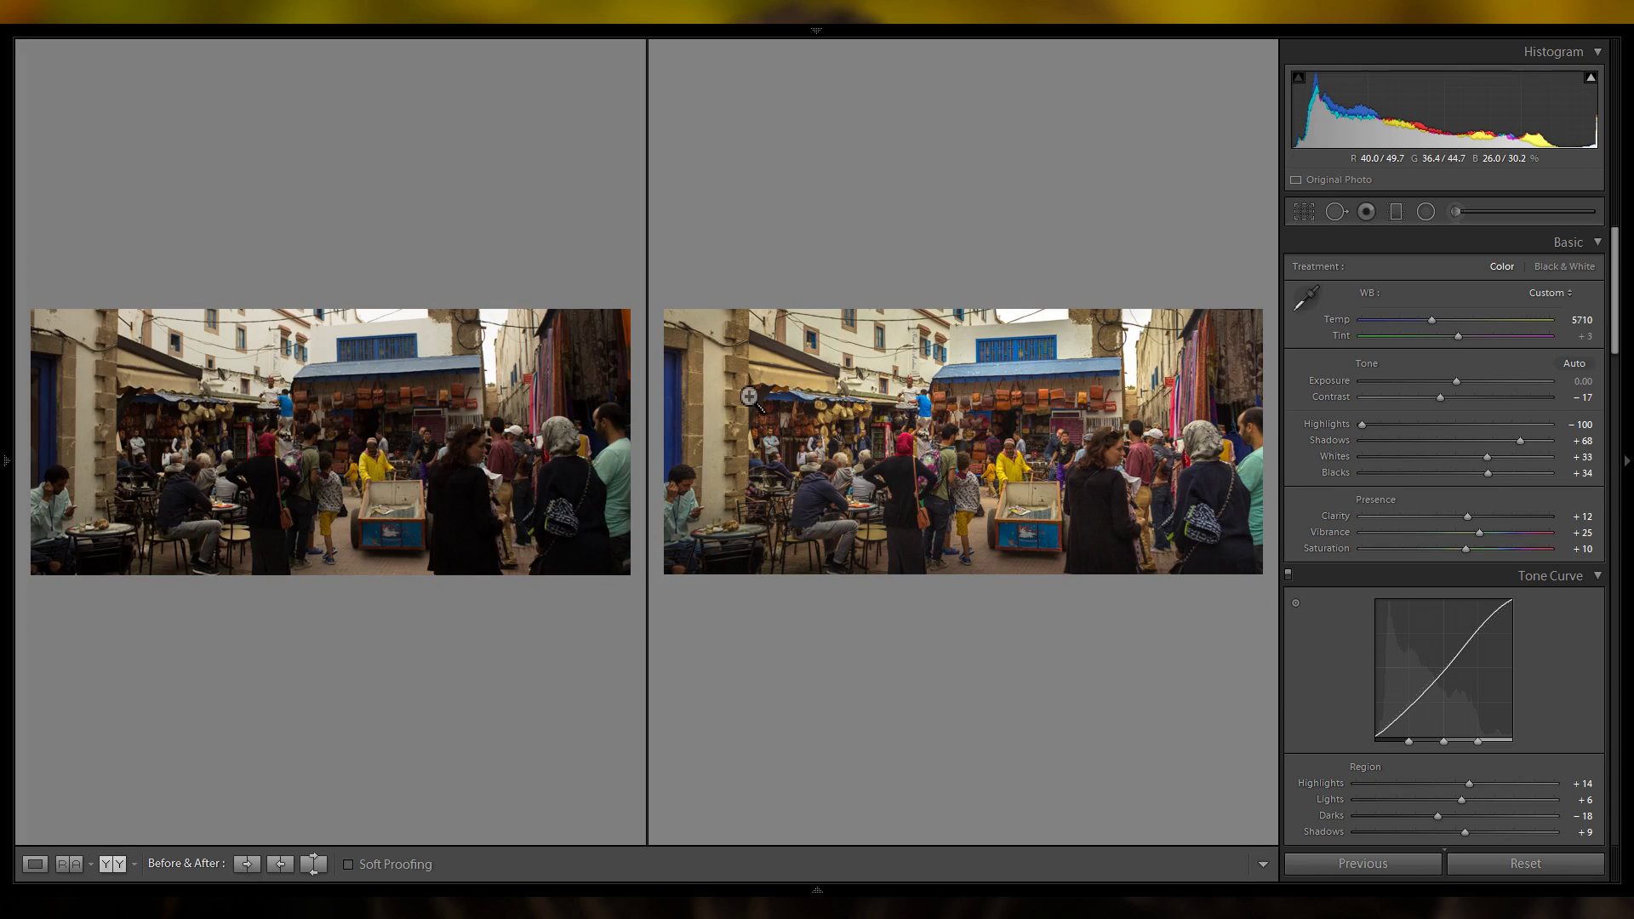
pyautogui.click(445, 443)
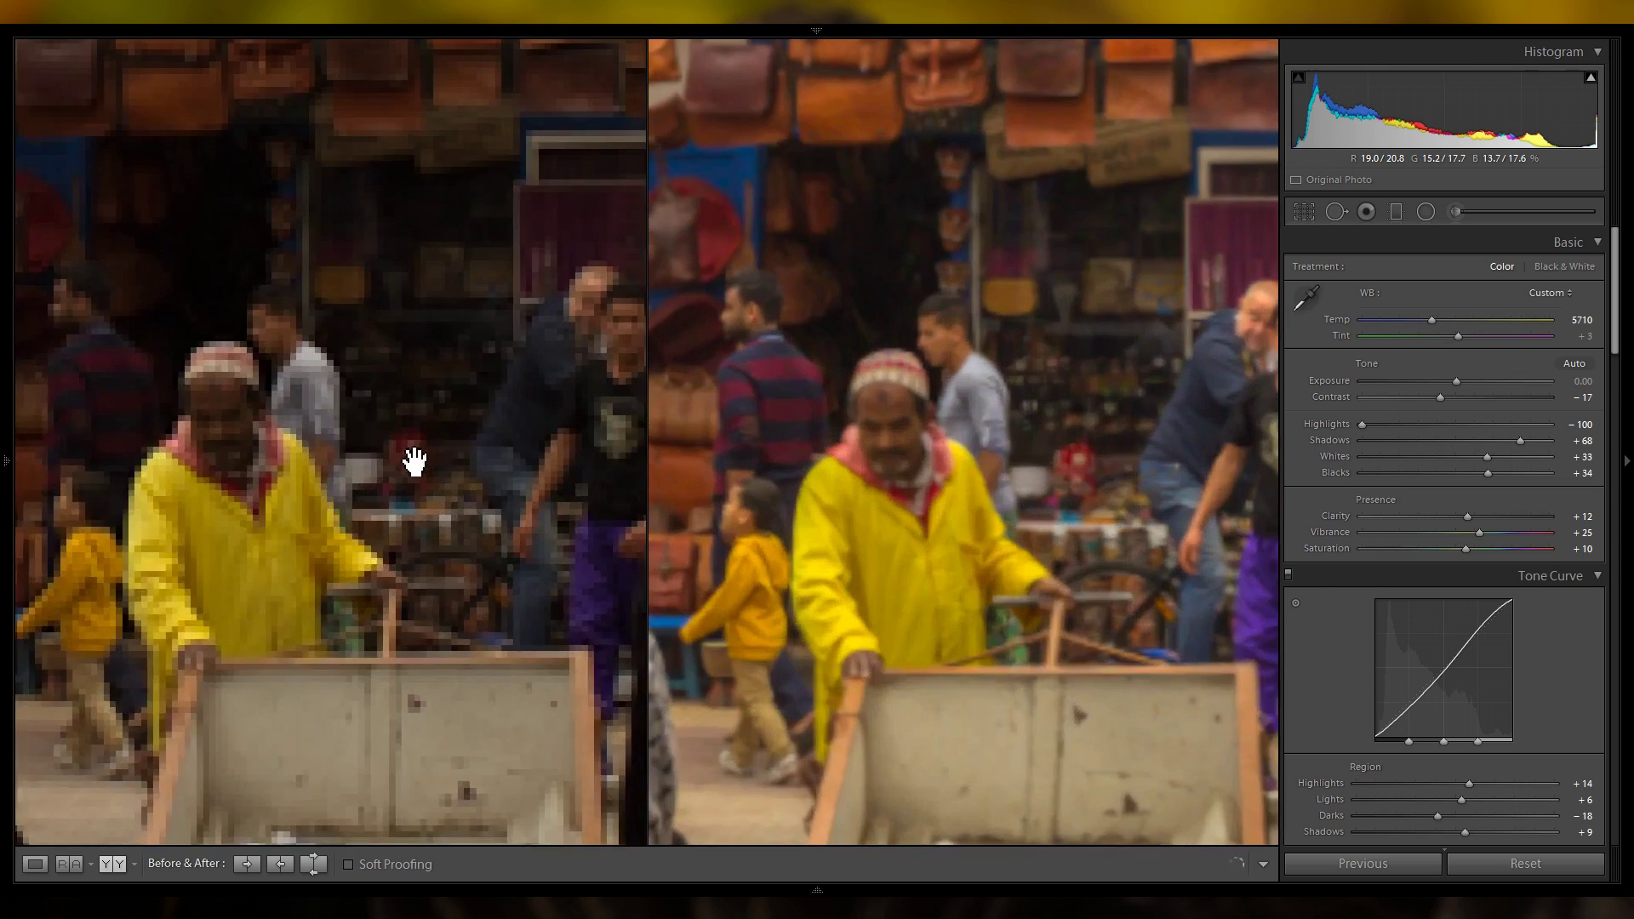
pyautogui.click(6, 292)
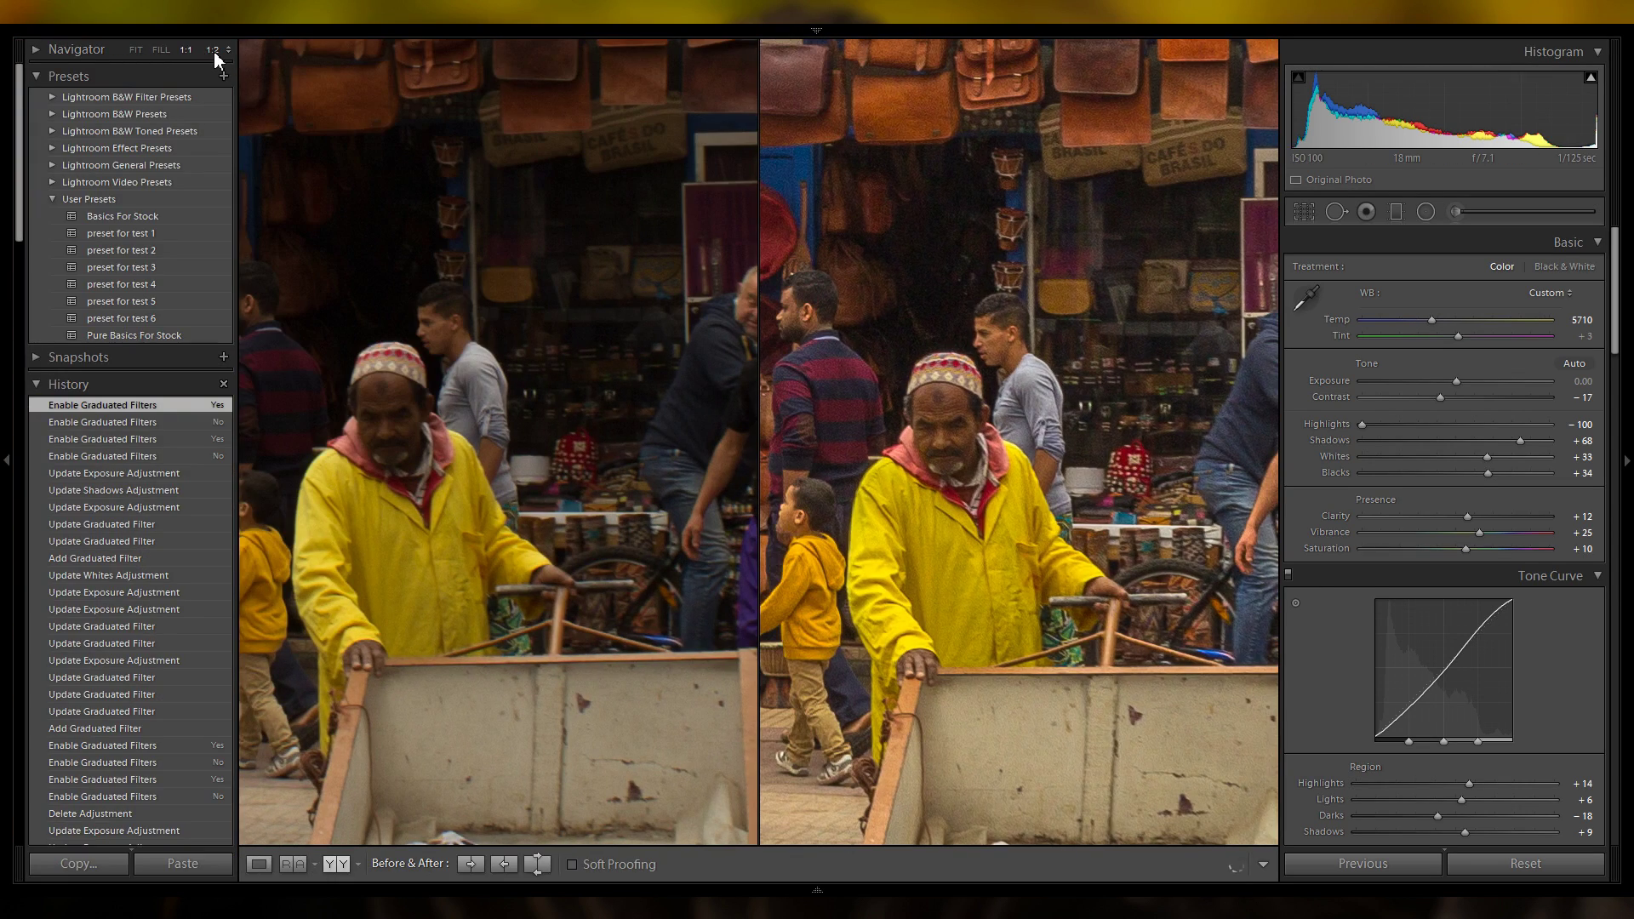
pyautogui.click(213, 49)
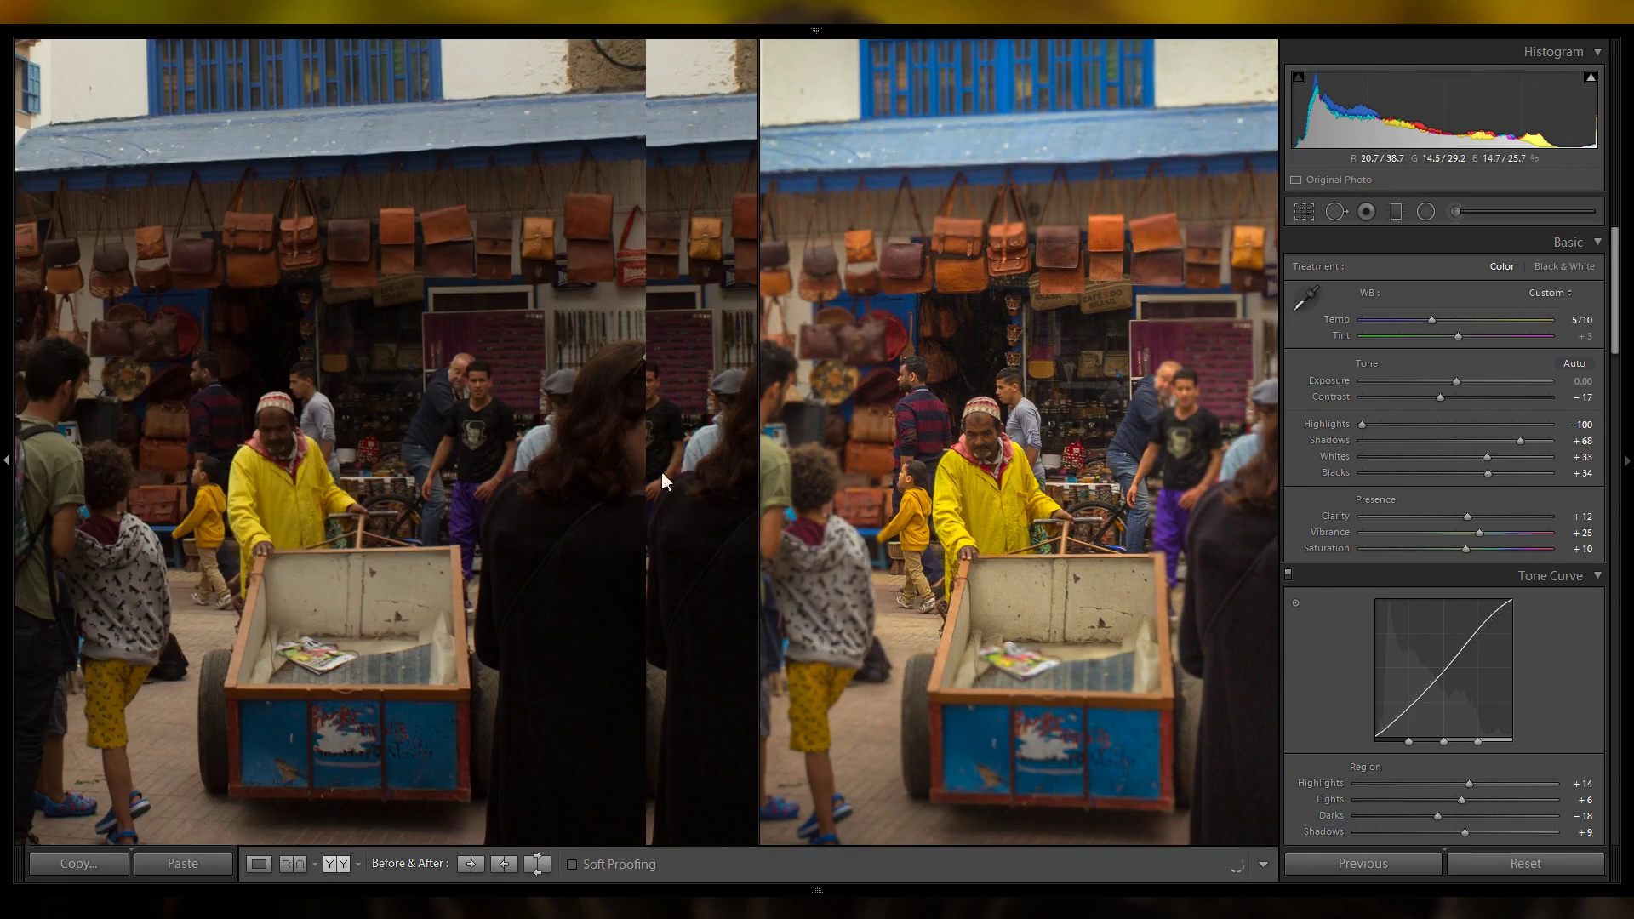
pyautogui.moveTo(438, 457)
pyautogui.mouseDown()
pyautogui.moveTo(602, 366)
pyautogui.moveTo(430, 377)
pyautogui.moveTo(449, 318)
pyautogui.moveTo(427, 452)
pyautogui.moveTo(420, 376)
pyautogui.moveTo(455, 467)
pyautogui.mouseUp()
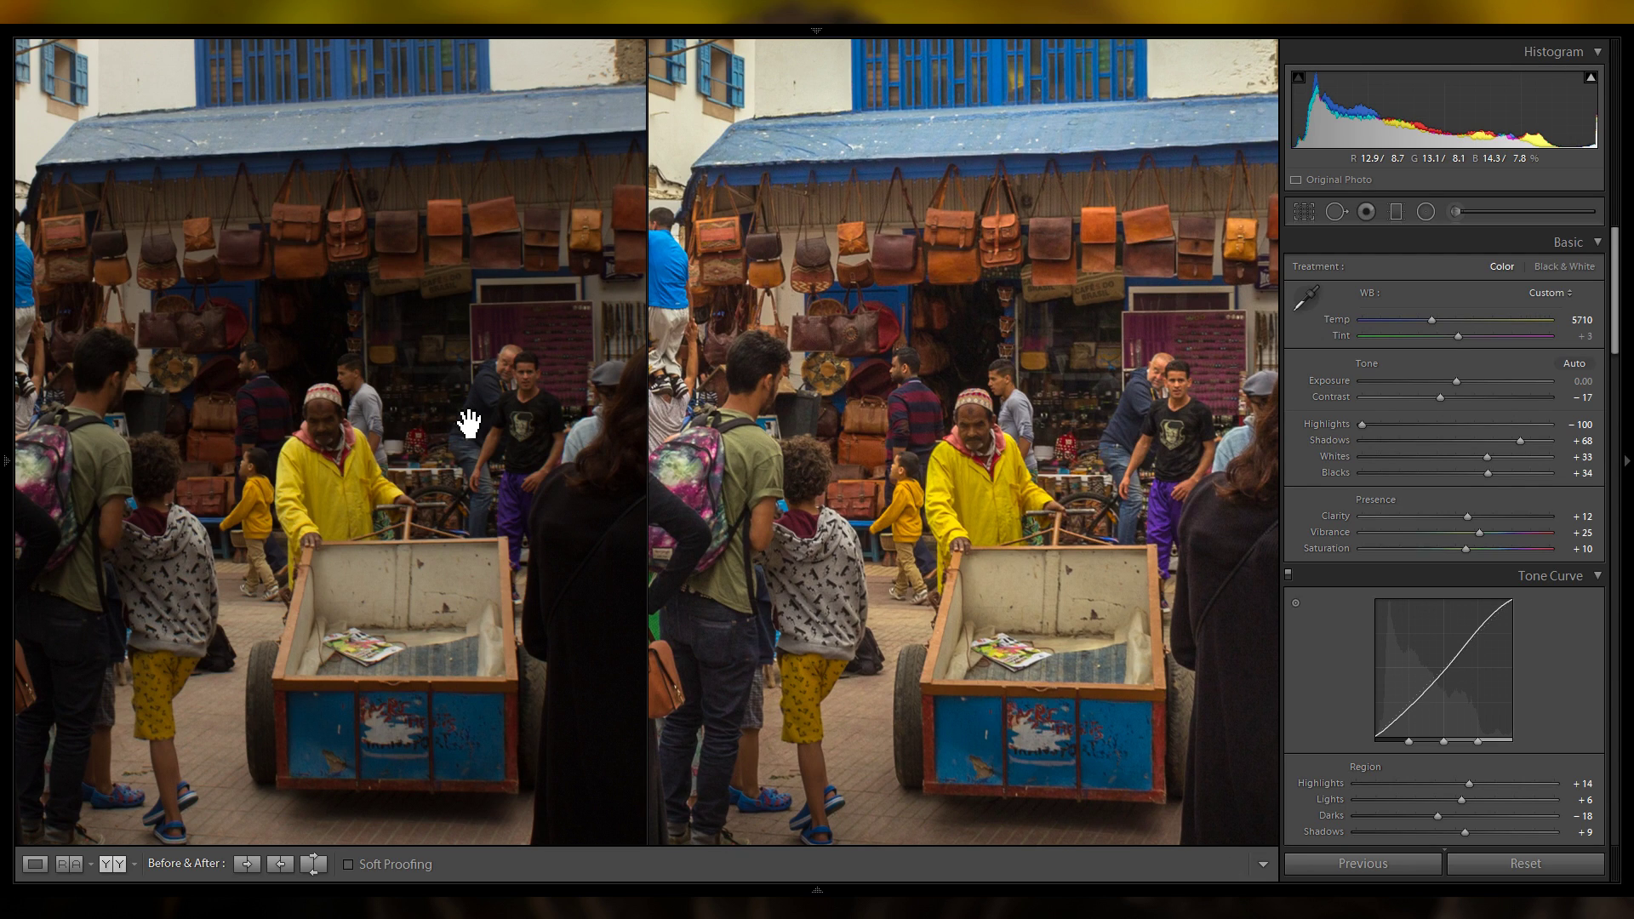
pyautogui.click(499, 372)
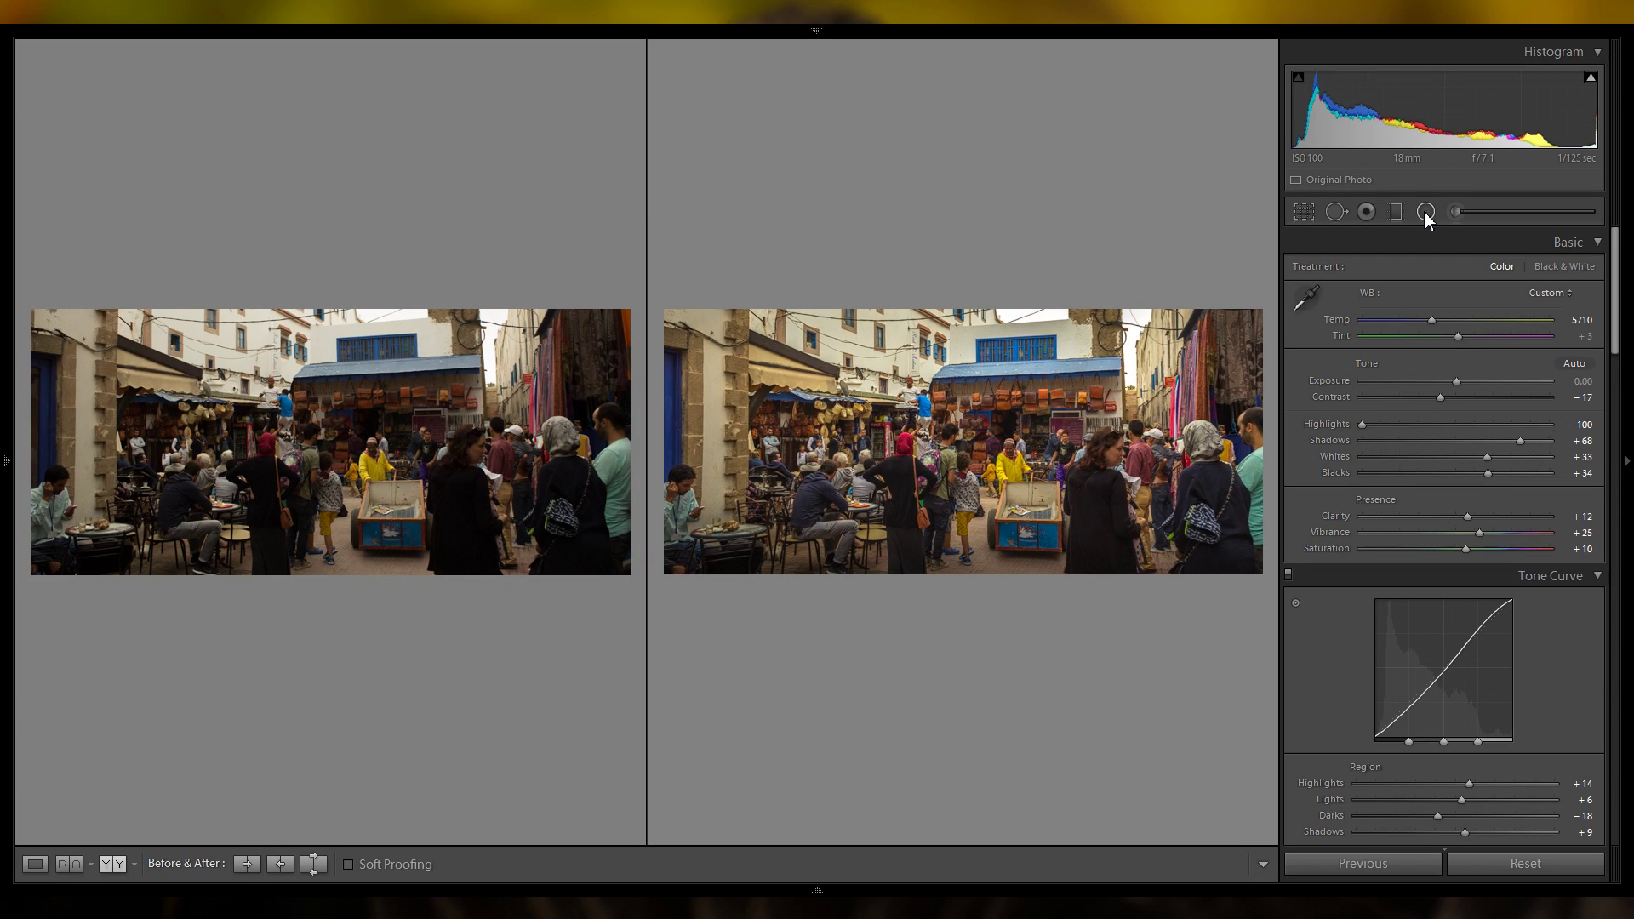
pyautogui.press('y')
# Draw an inverted radial filter centred beside the hanging leather bags, extending over the café and the shop front.
pyautogui.click(1427, 213)
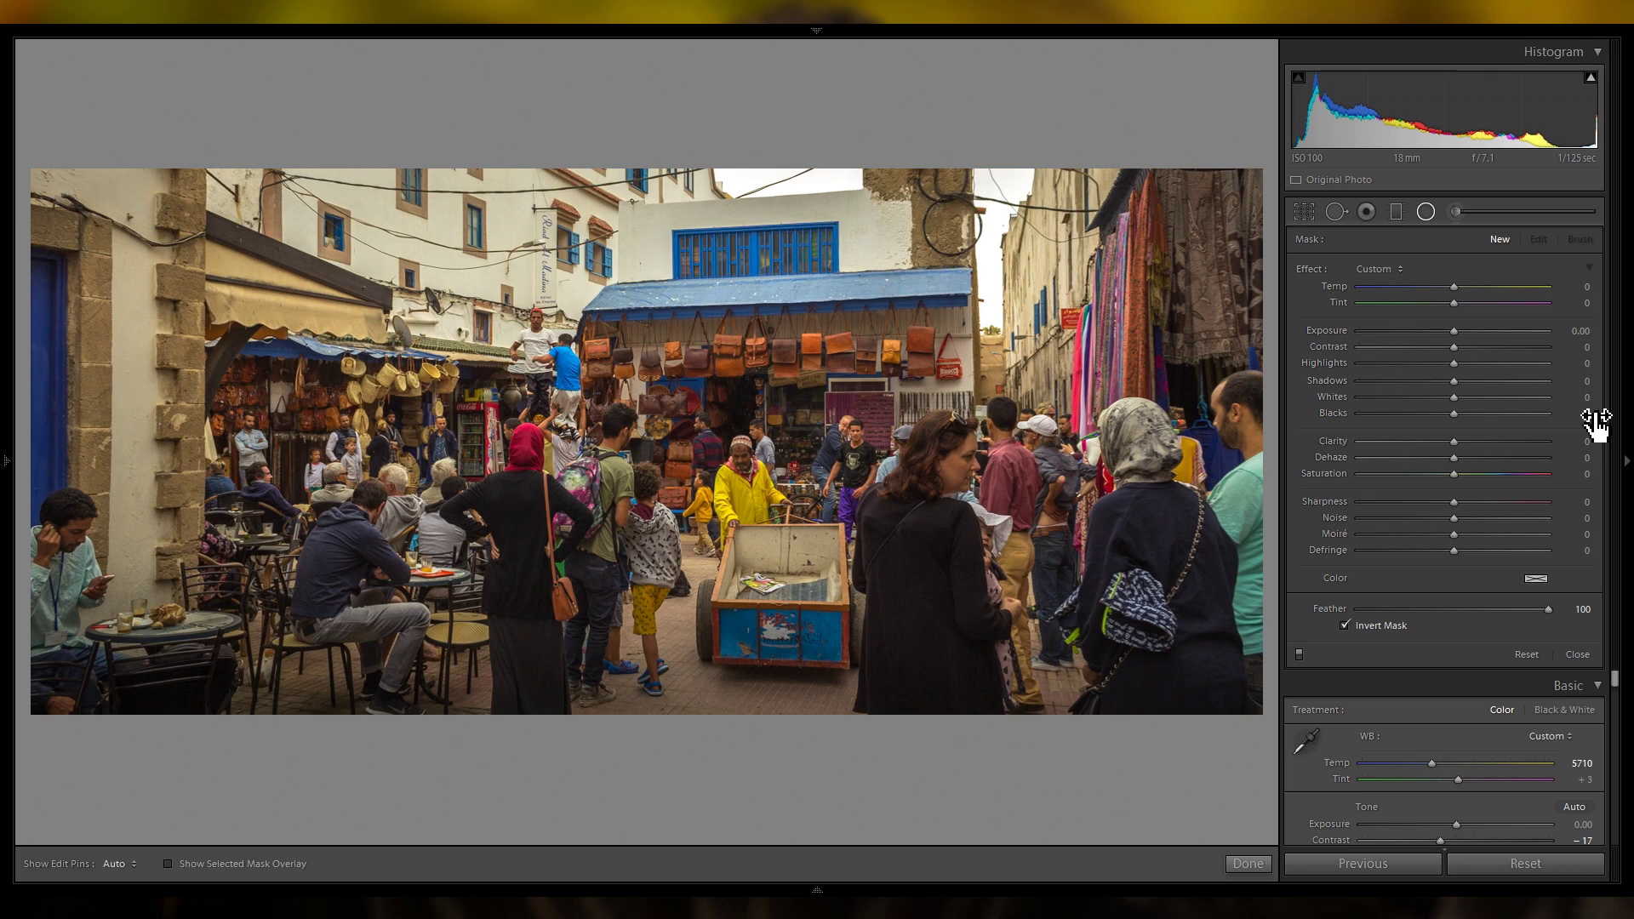
pyautogui.moveTo(615, 372); pyautogui.dragTo(874, 535)
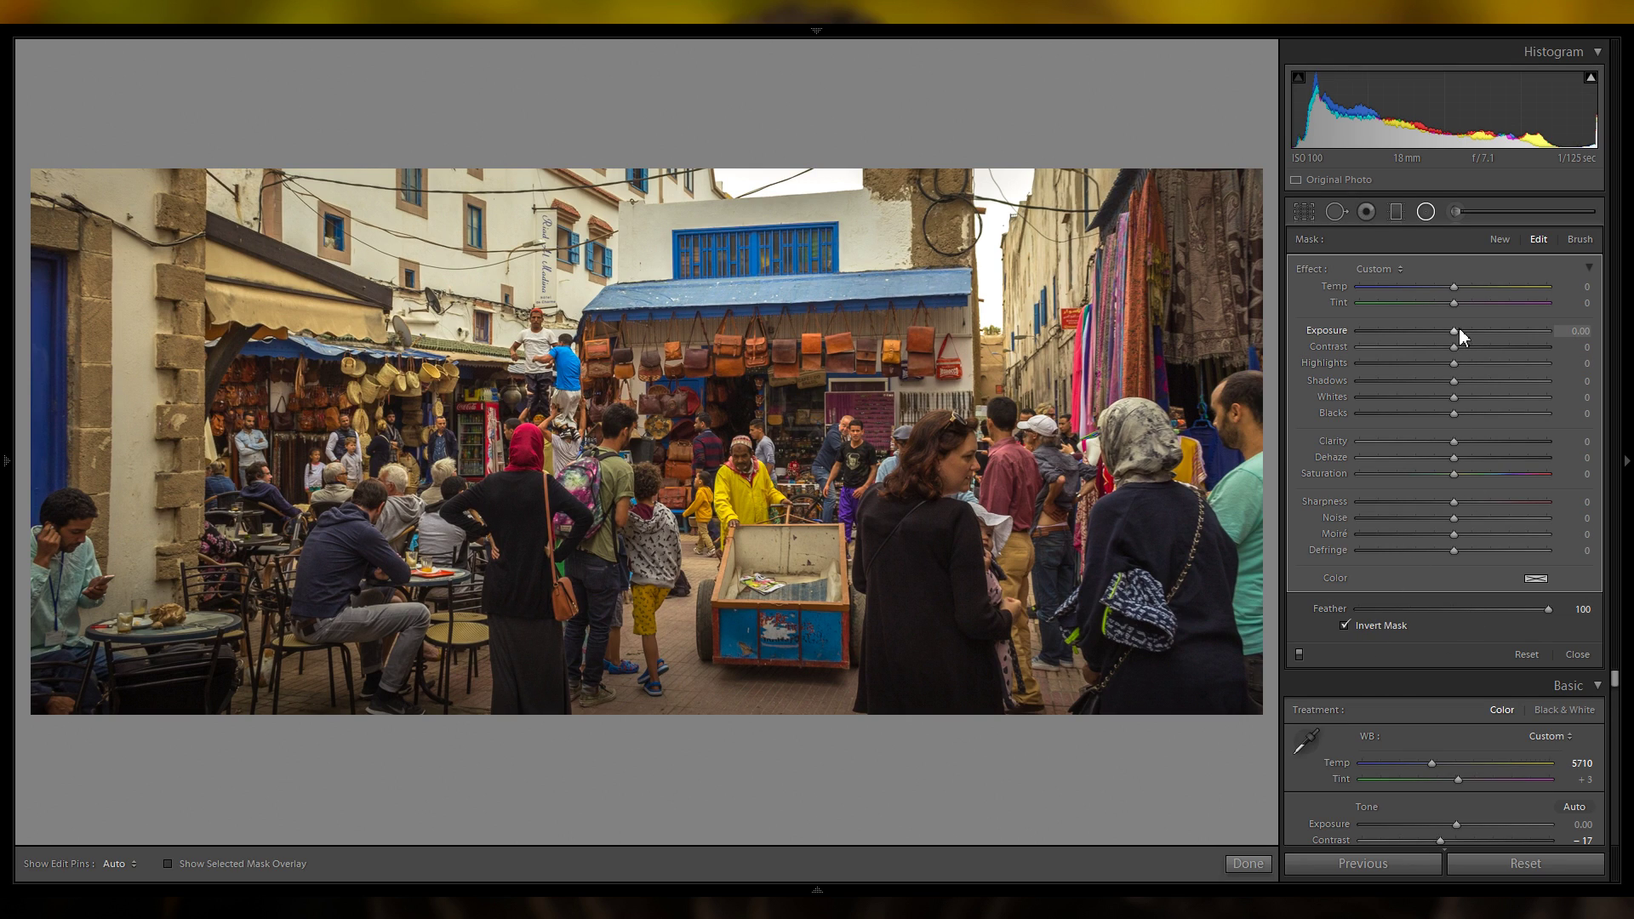
# Try the radial filter's Exposure at -1.58 and at a brighter setting, and reset it.
pyautogui.moveTo(1459, 329); pyautogui.dragTo(1422, 330)
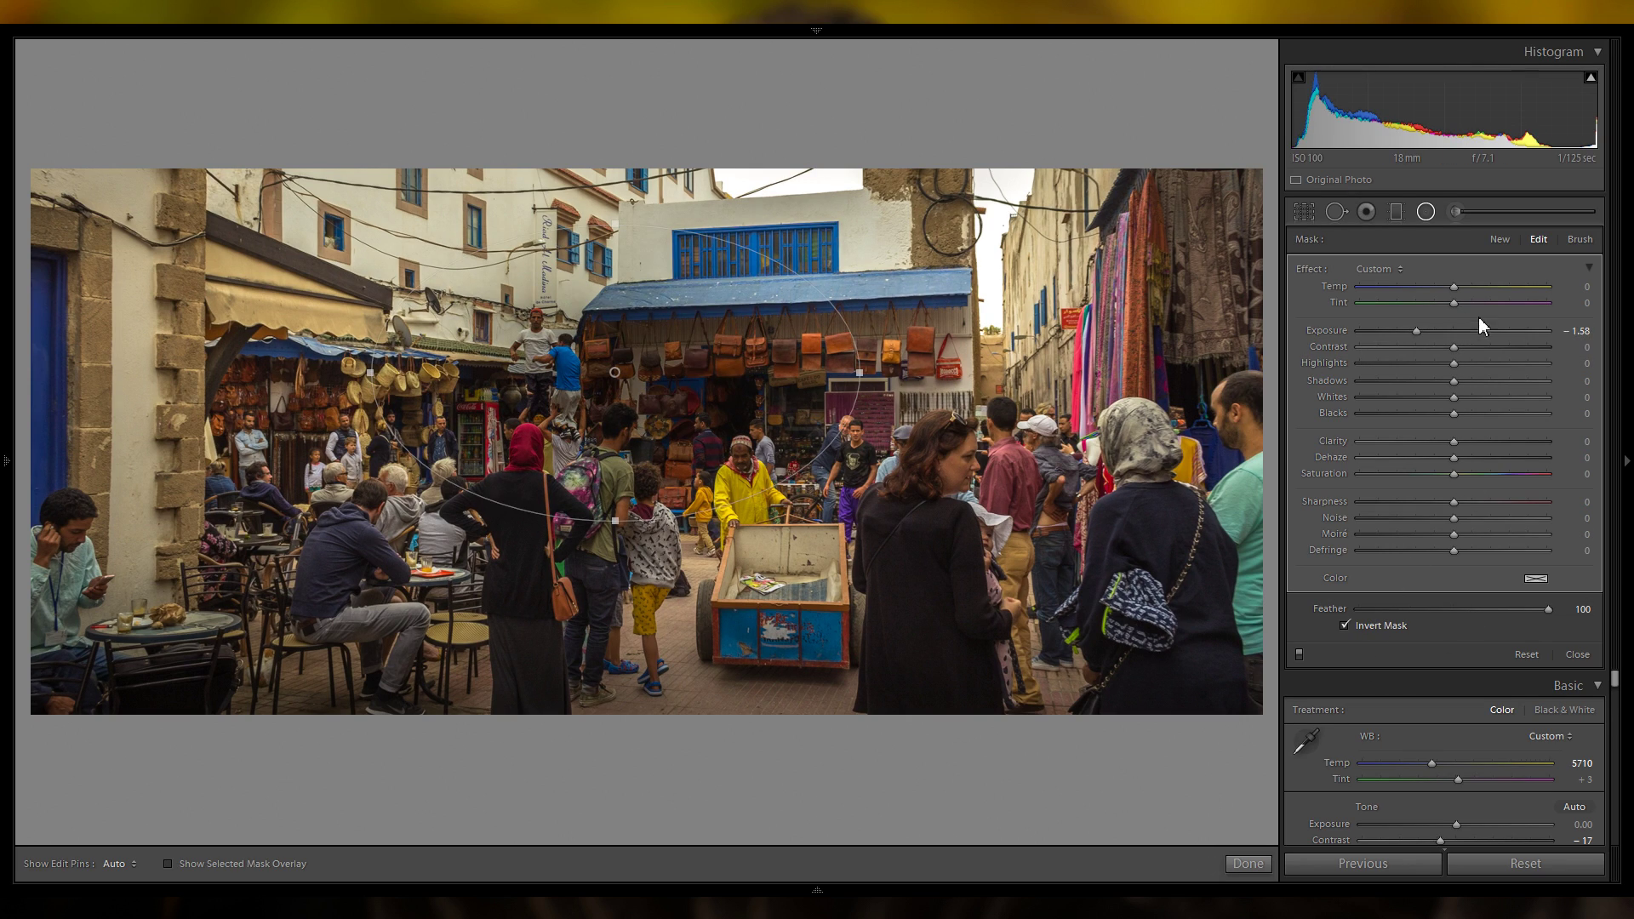
pyautogui.click(1495, 330)
pyautogui.doubleClick(1342, 331)
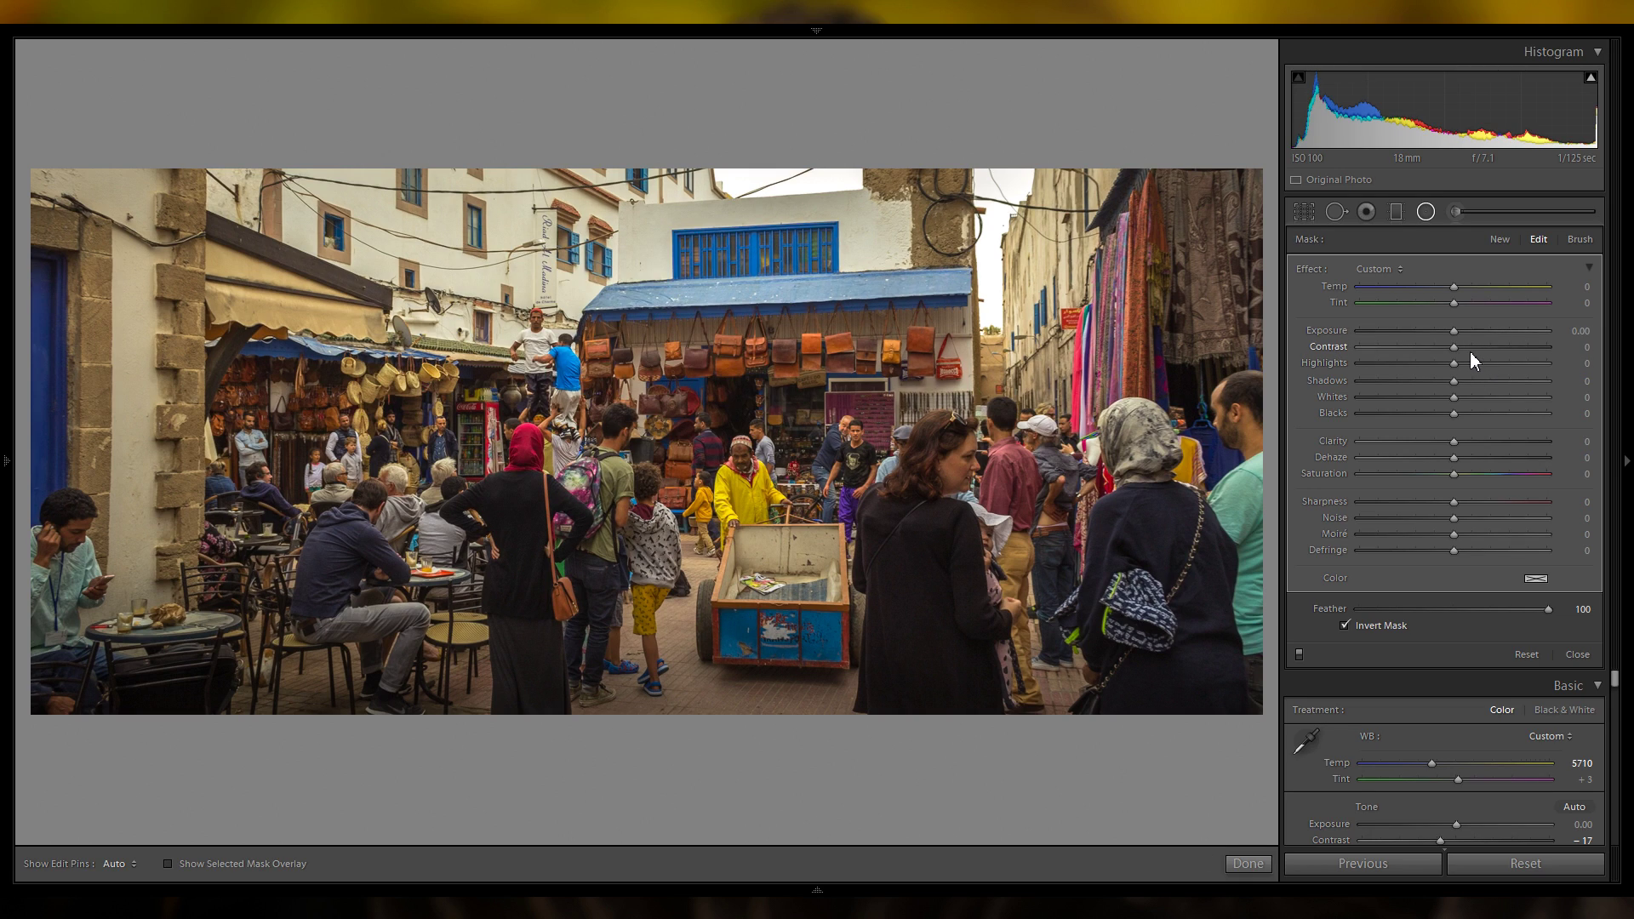
# Set the radial filter's Contrast to 55.
pyautogui.click(1494, 347)
pyautogui.moveTo(1499, 354); pyautogui.dragTo(1511, 352)
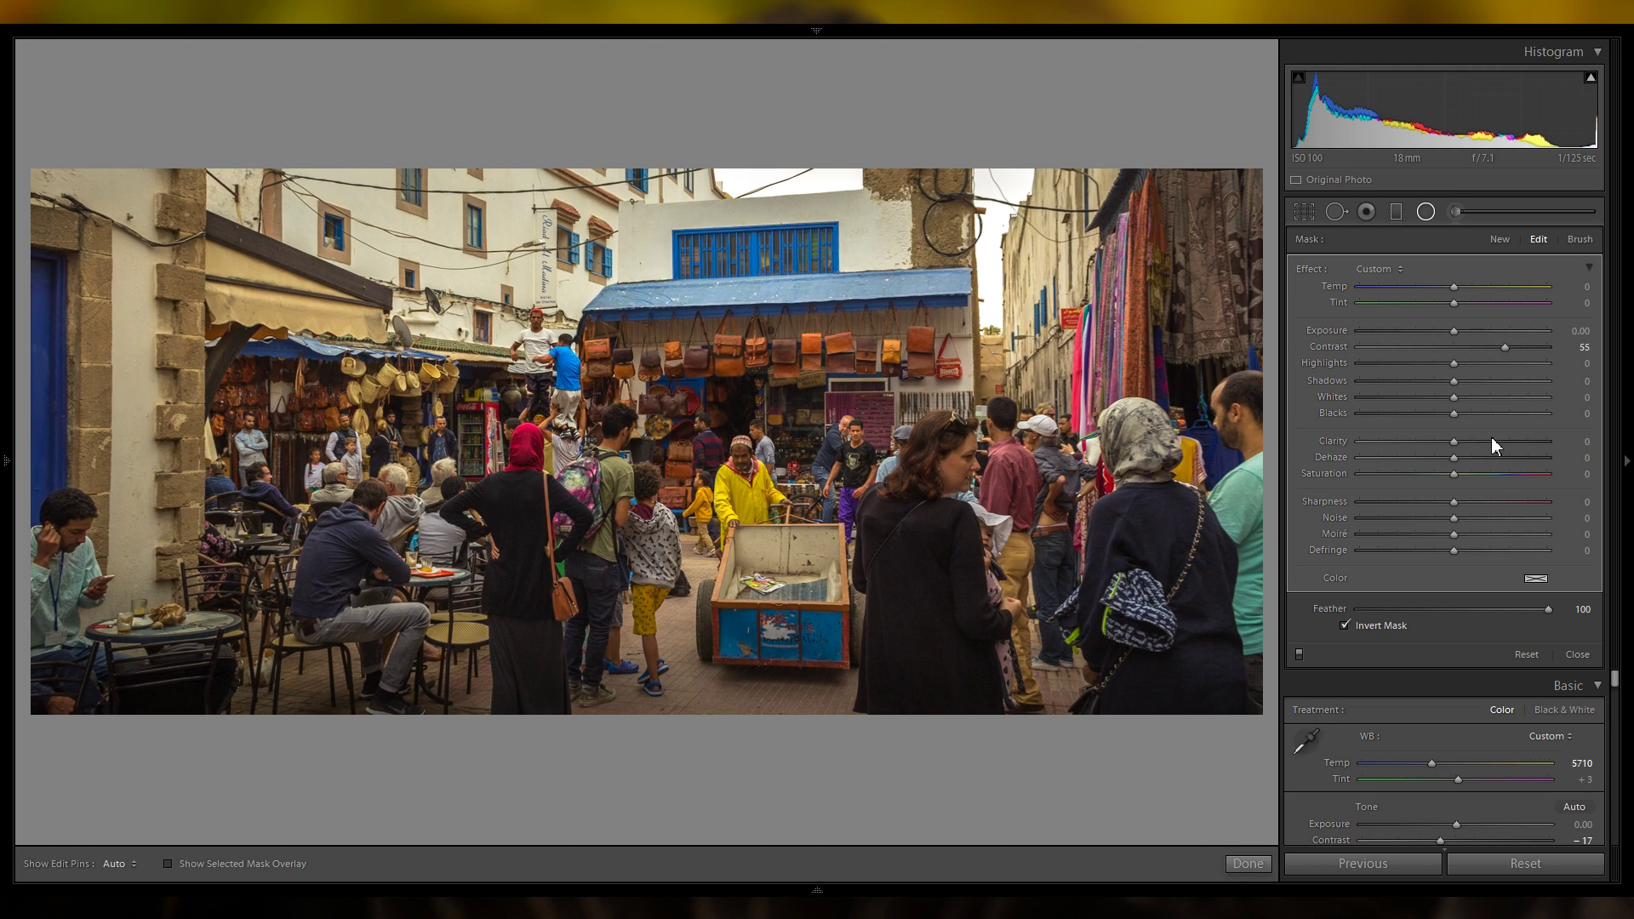
# Try the radial filter's Clarity at 100, and reset both its Clarity and Contrast.
pyautogui.moveTo(1491, 440); pyautogui.dragTo(1563, 441)
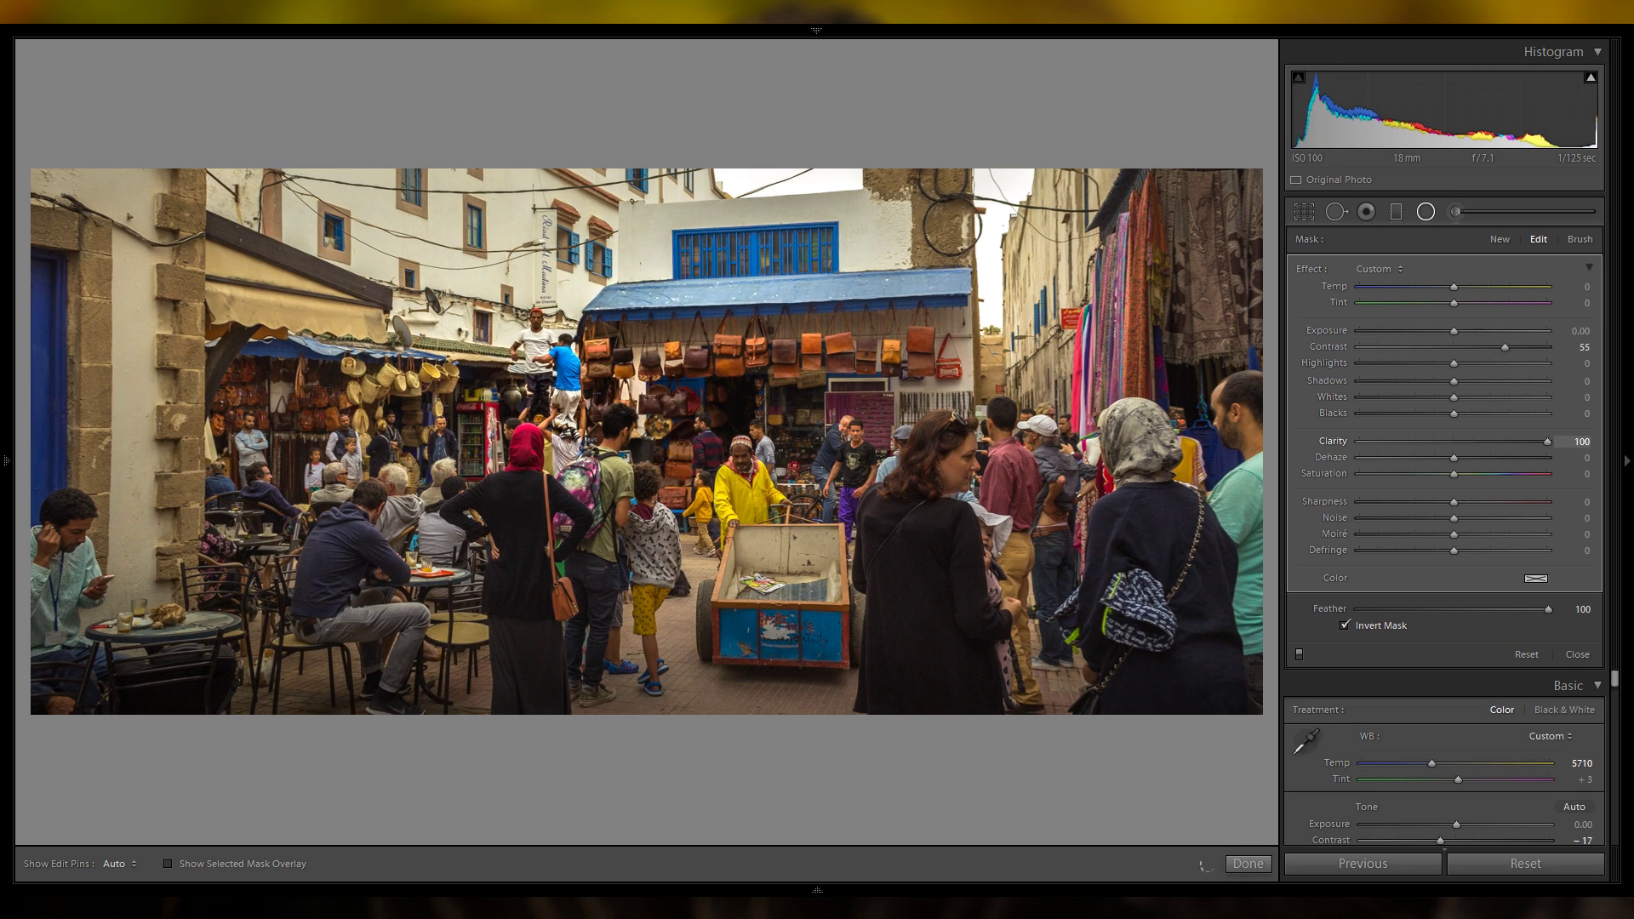
pyautogui.doubleClick(1338, 442)
pyautogui.doubleClick(1336, 347)
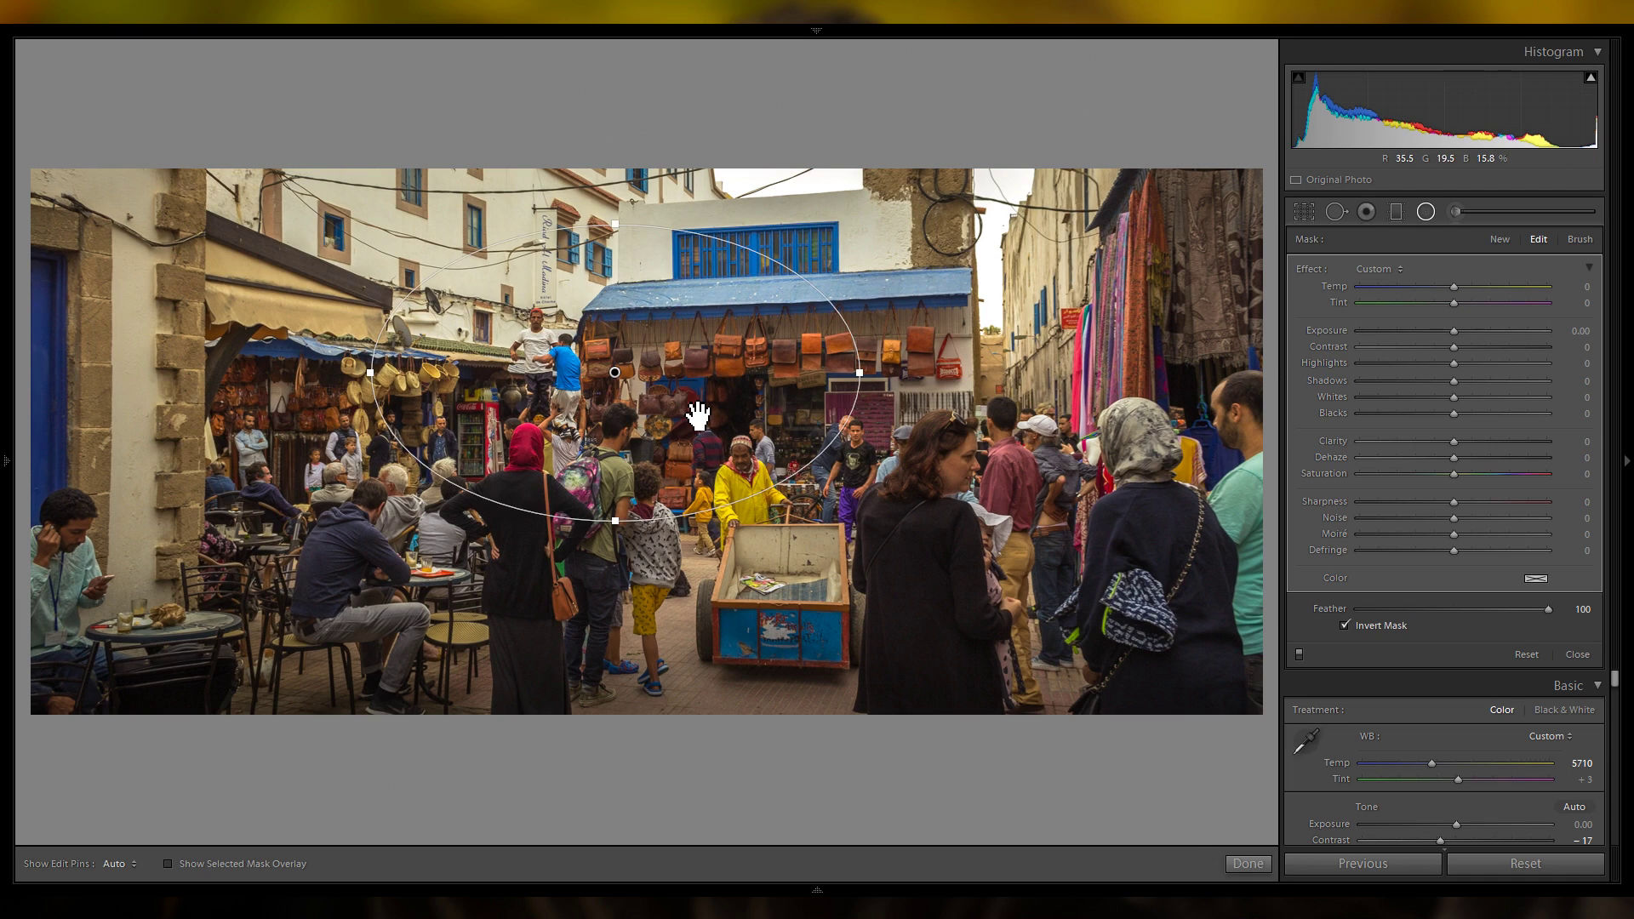
# Flatten and narrow the radial filter, centre it over the hanging leather bags, and set its Exposure to 0.49.
pyautogui.moveTo(778, 255); pyautogui.dragTo(778, 321)
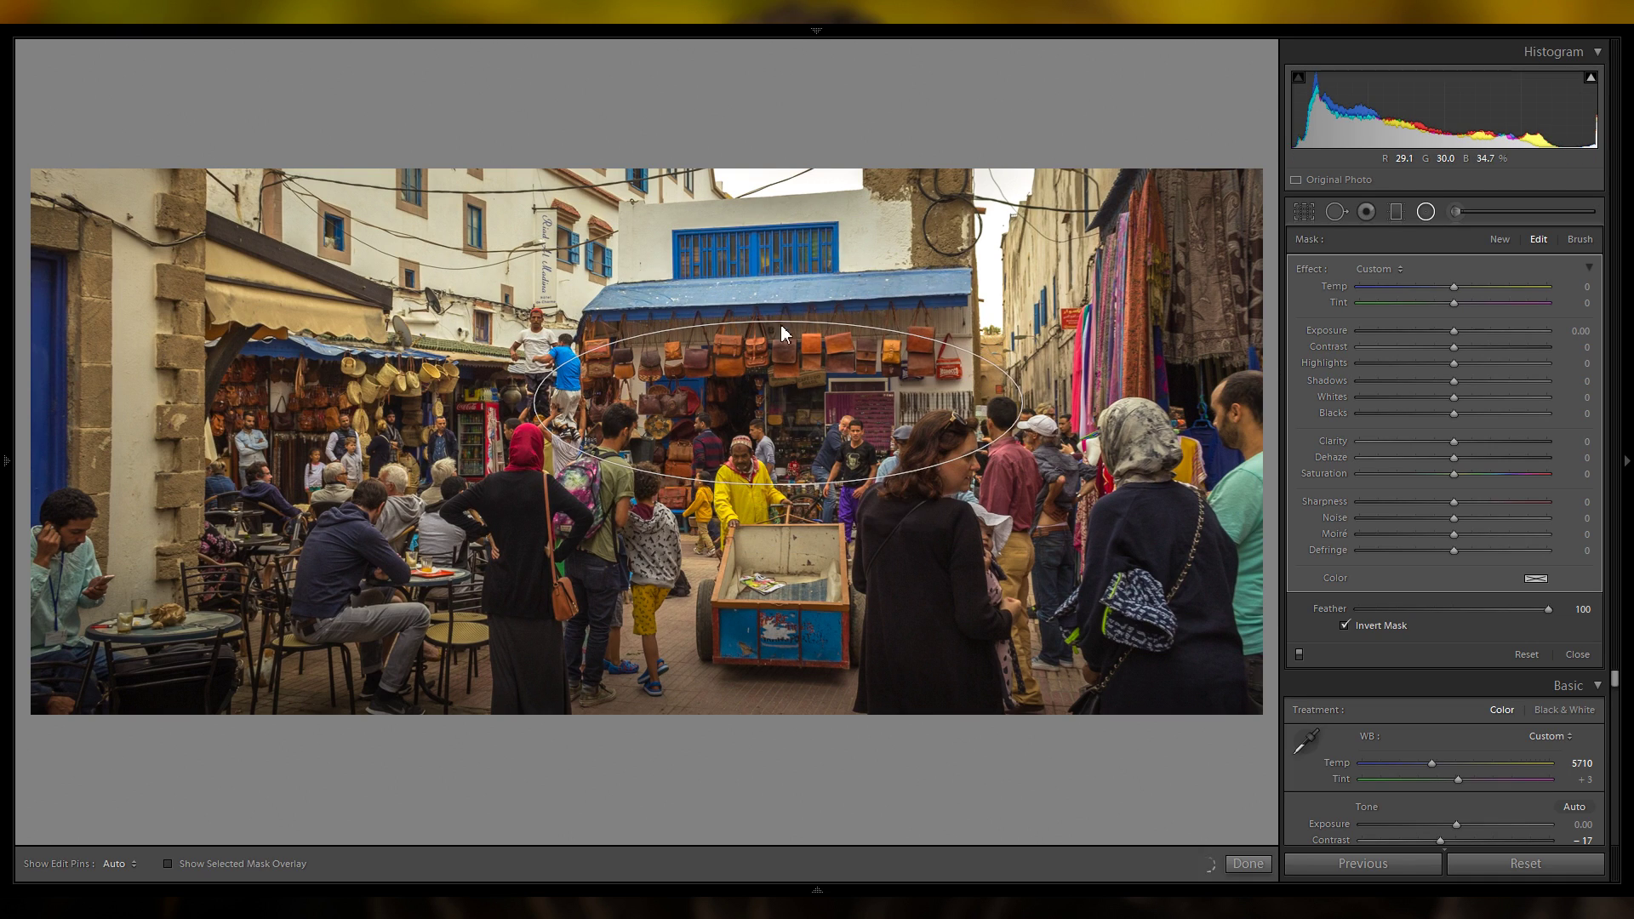
pyautogui.moveTo(1022, 405); pyautogui.dragTo(957, 405)
pyautogui.moveTo(842, 402); pyautogui.dragTo(792, 372)
pyautogui.moveTo(1454, 331); pyautogui.dragTo(1465, 332)
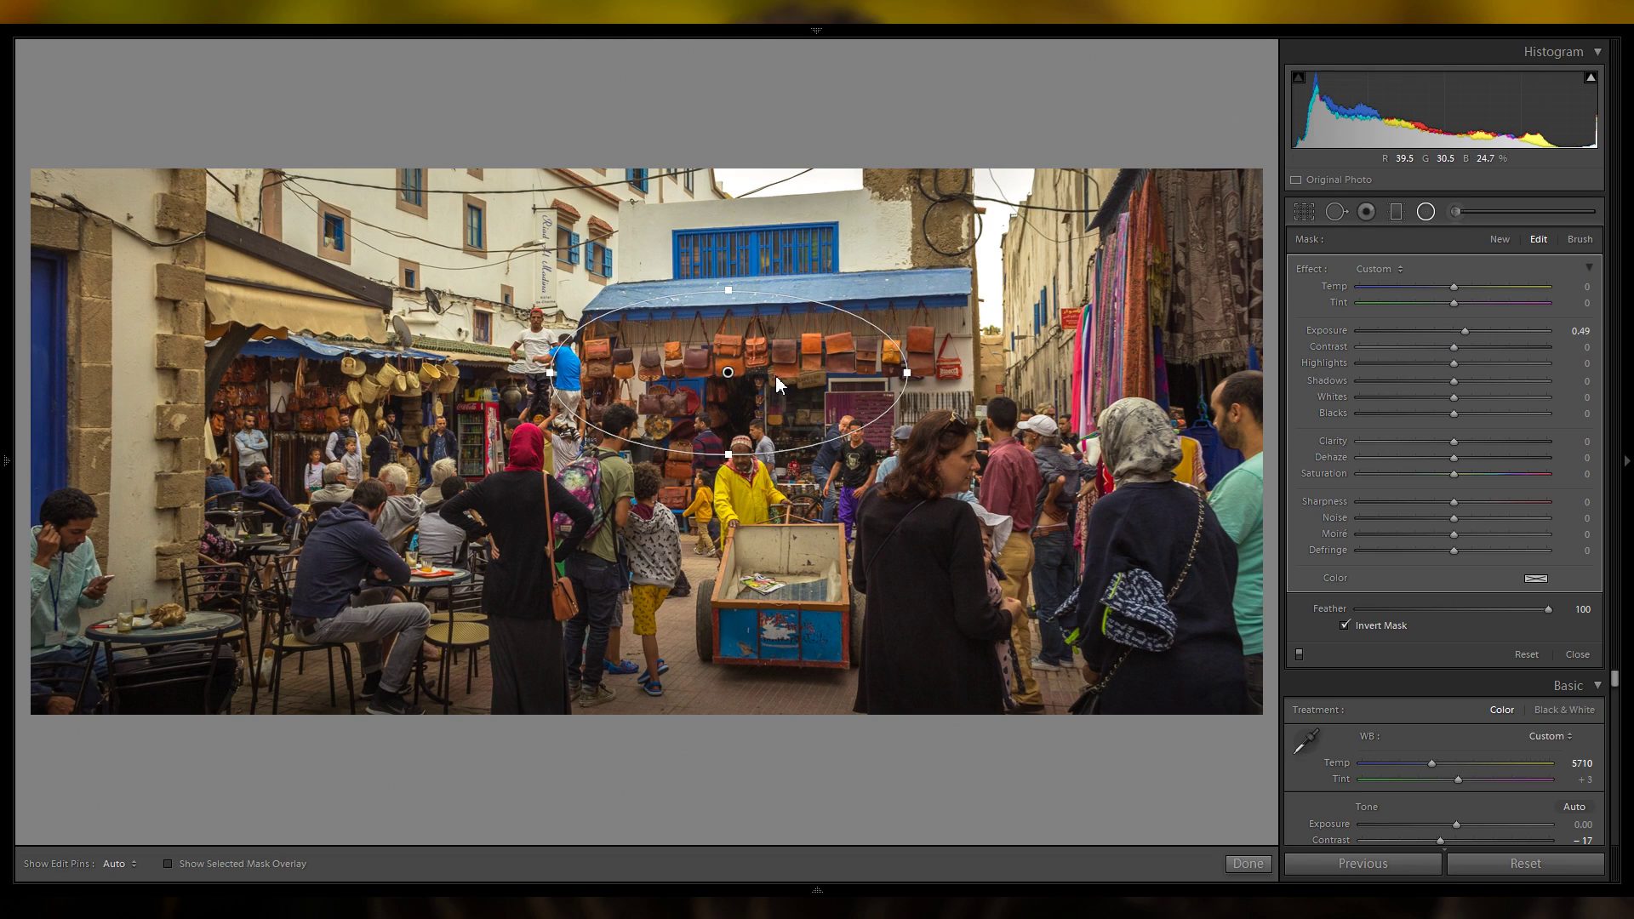
# Try a radial filter over the café tables with Exposure -0.74 and Contrast 48, and reset both values.
pyautogui.moveTo(782, 387); pyautogui.dragTo(361, 502)
pyautogui.moveTo(1465, 331); pyautogui.dragTo(1499, 347)
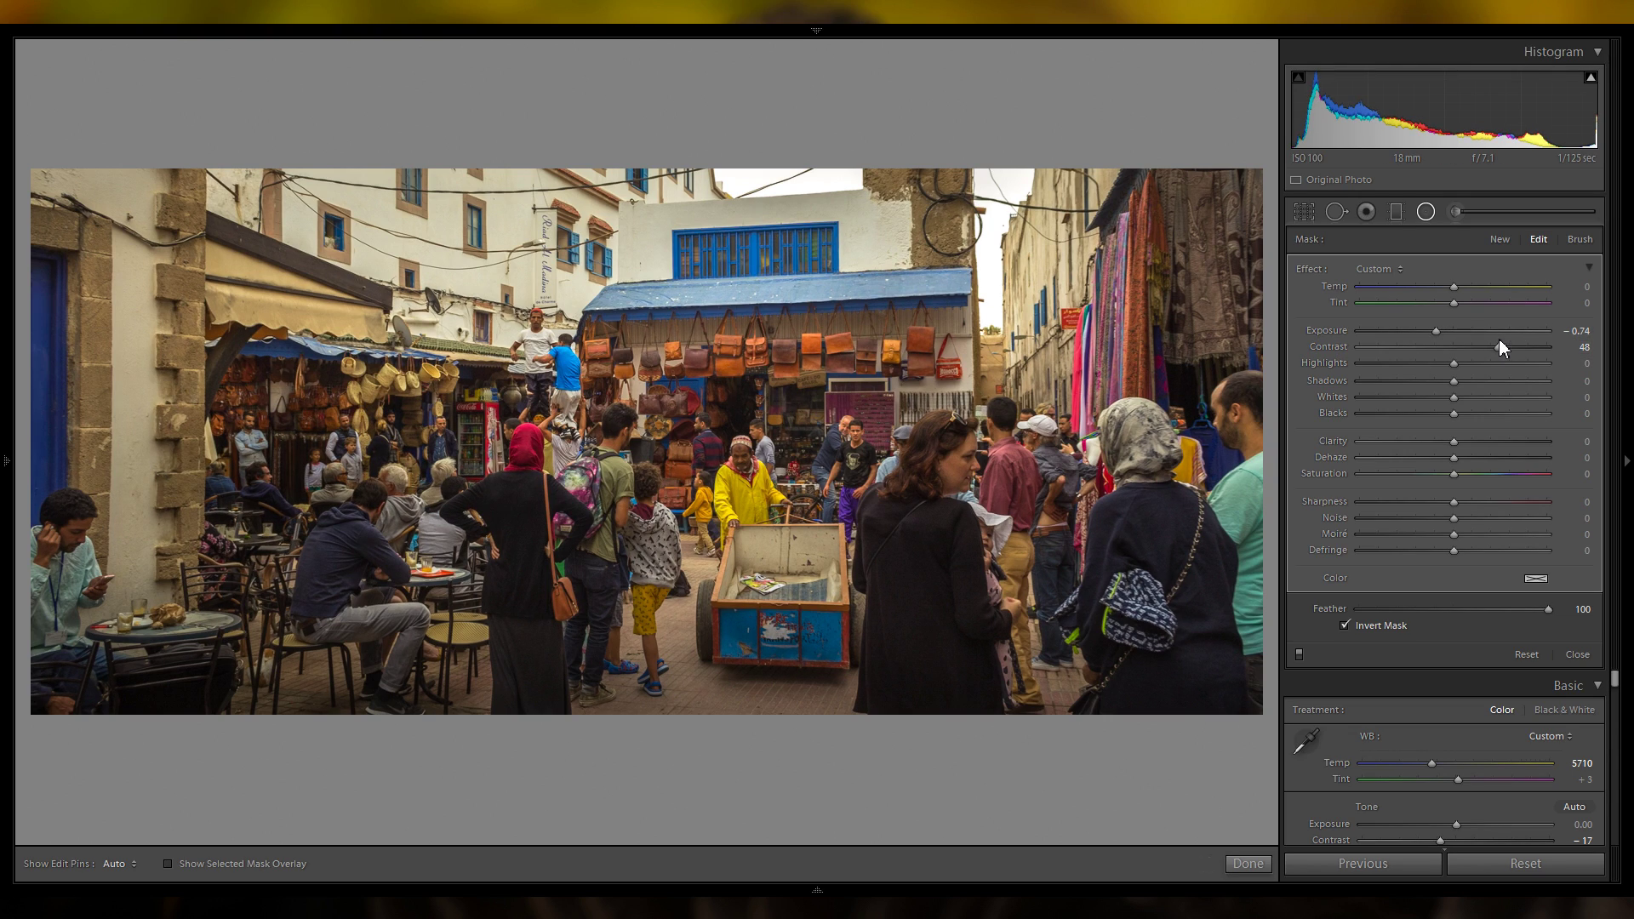
pyautogui.doubleClick(1345, 346)
pyautogui.doubleClick(1336, 332)
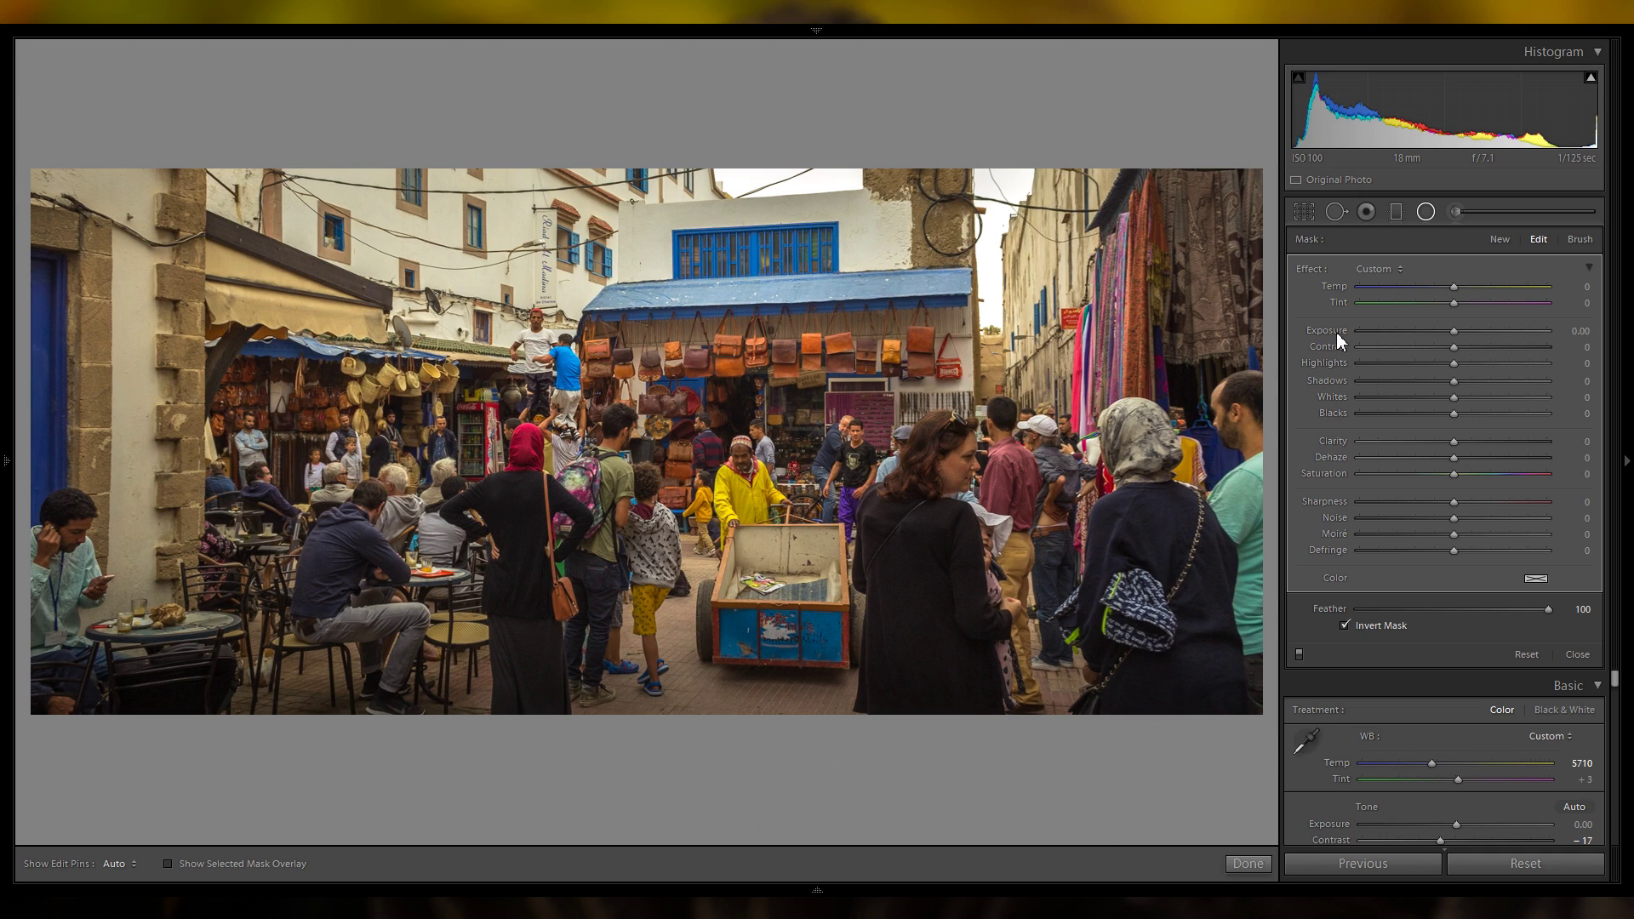
# Draw a radial filter around the acrobats with Exposure 0.38 and Whites 33, and move it over the hanging fabrics.
pyautogui.click(728, 372)
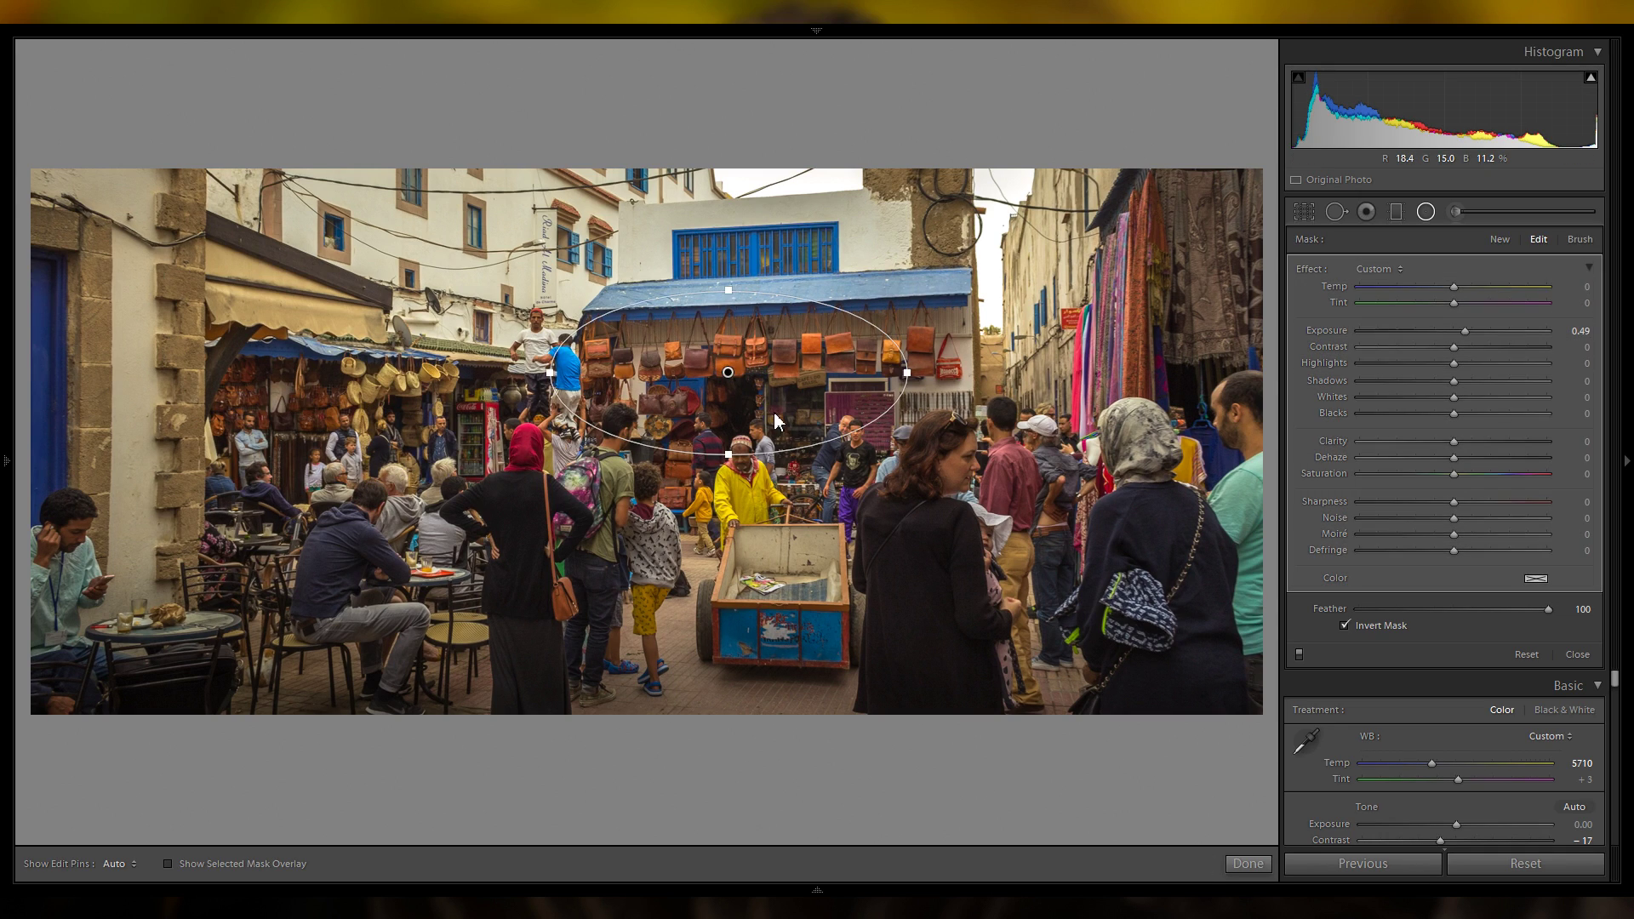
pyautogui.click(1008, 403)
pyautogui.moveTo(549, 362); pyautogui.dragTo(784, 521)
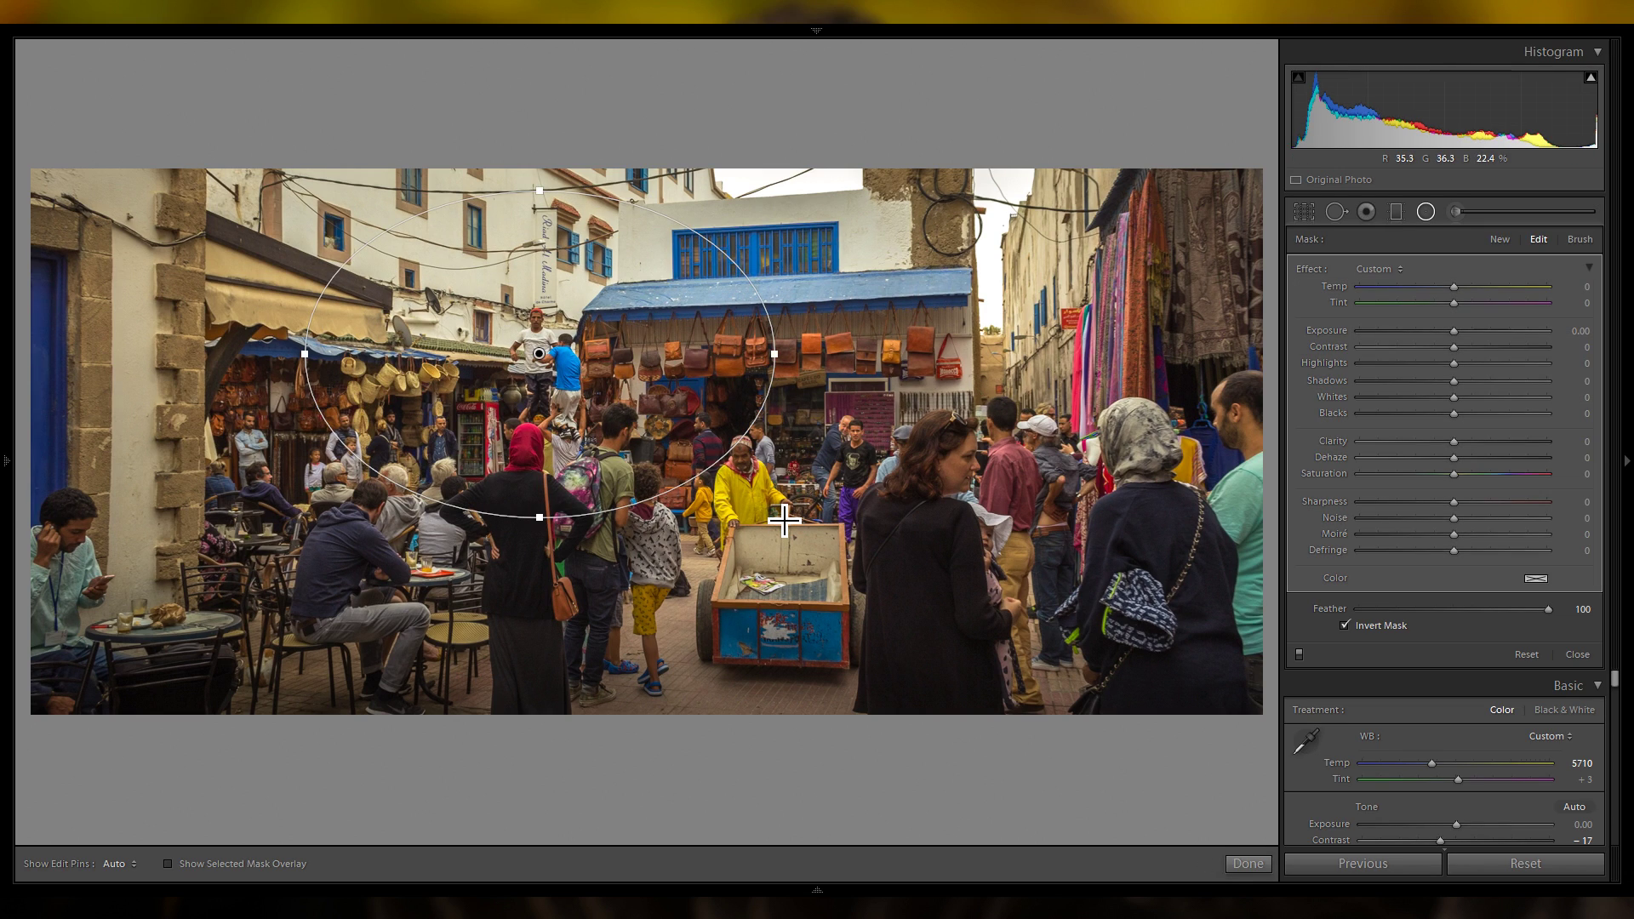
pyautogui.moveTo(607, 362); pyautogui.dragTo(656, 394)
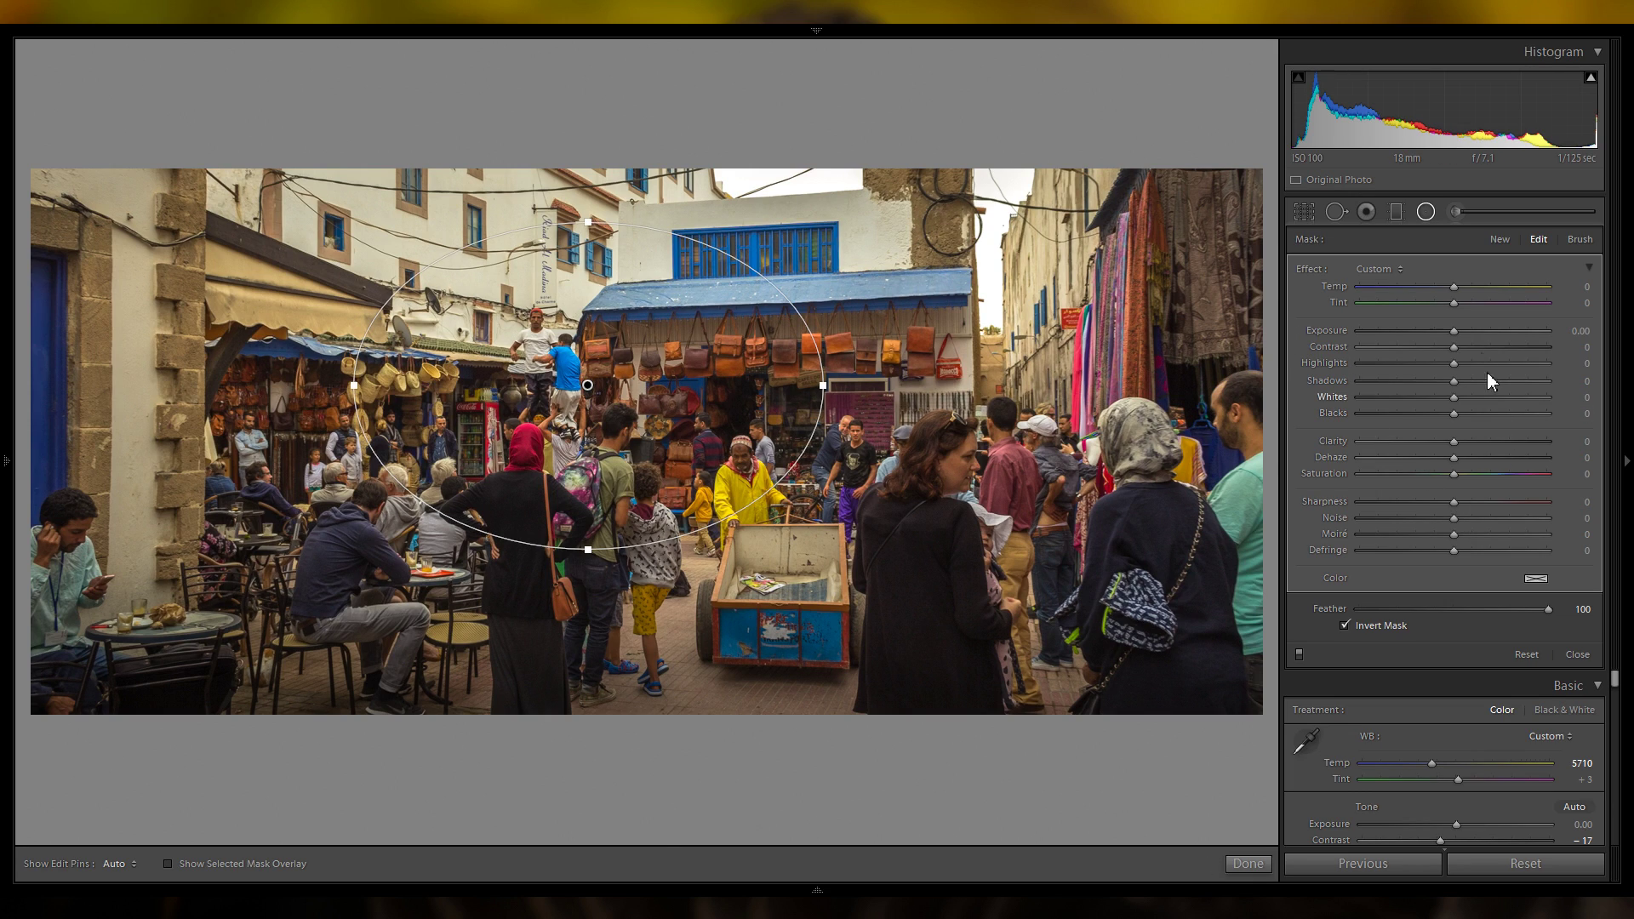
pyautogui.moveTo(1454, 330); pyautogui.dragTo(1484, 400)
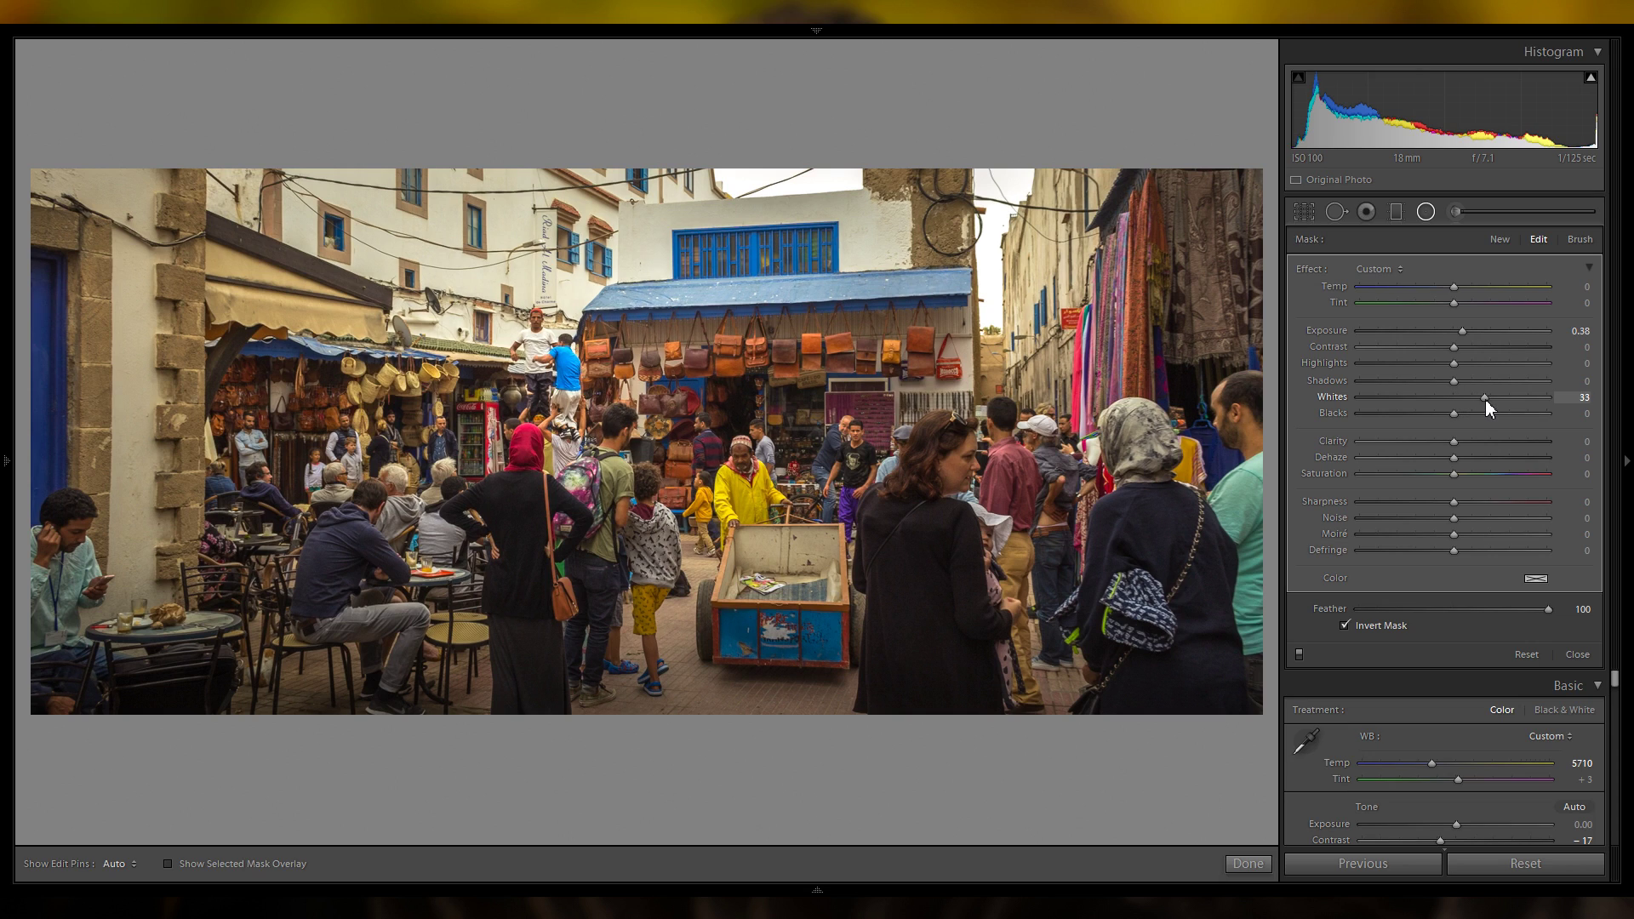
pyautogui.moveTo(642, 440); pyautogui.dragTo(1178, 321)
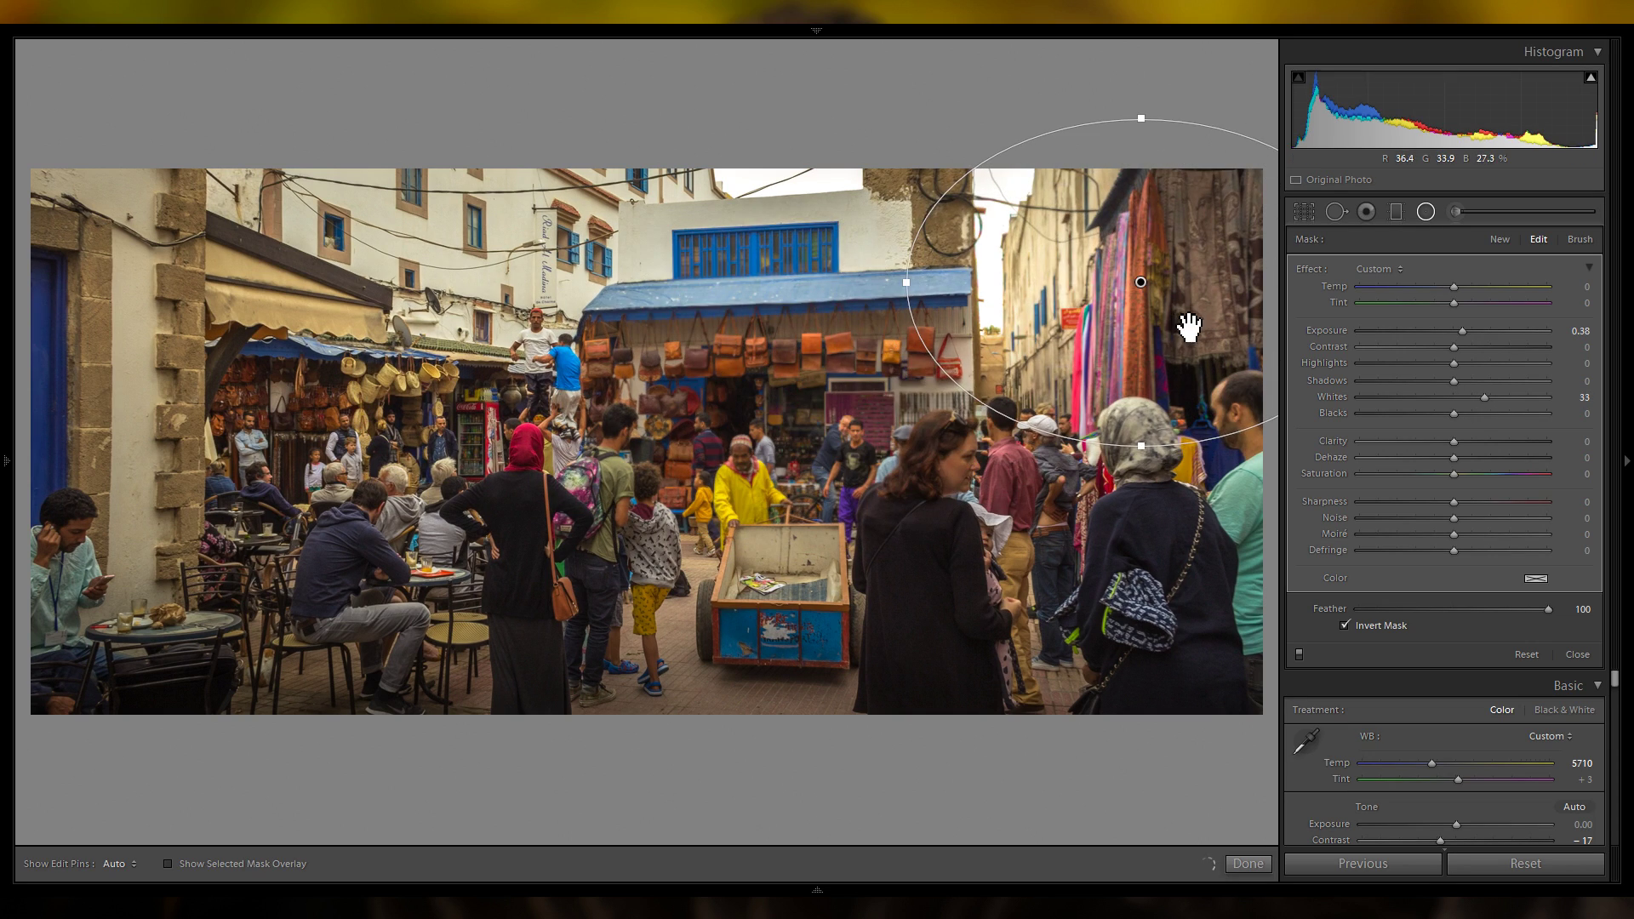
# Switch off the radial filter's effect, zoom in to inspect the cart man and the crowd by the fabrics, and return to the full view.
pyautogui.click(1299, 653)
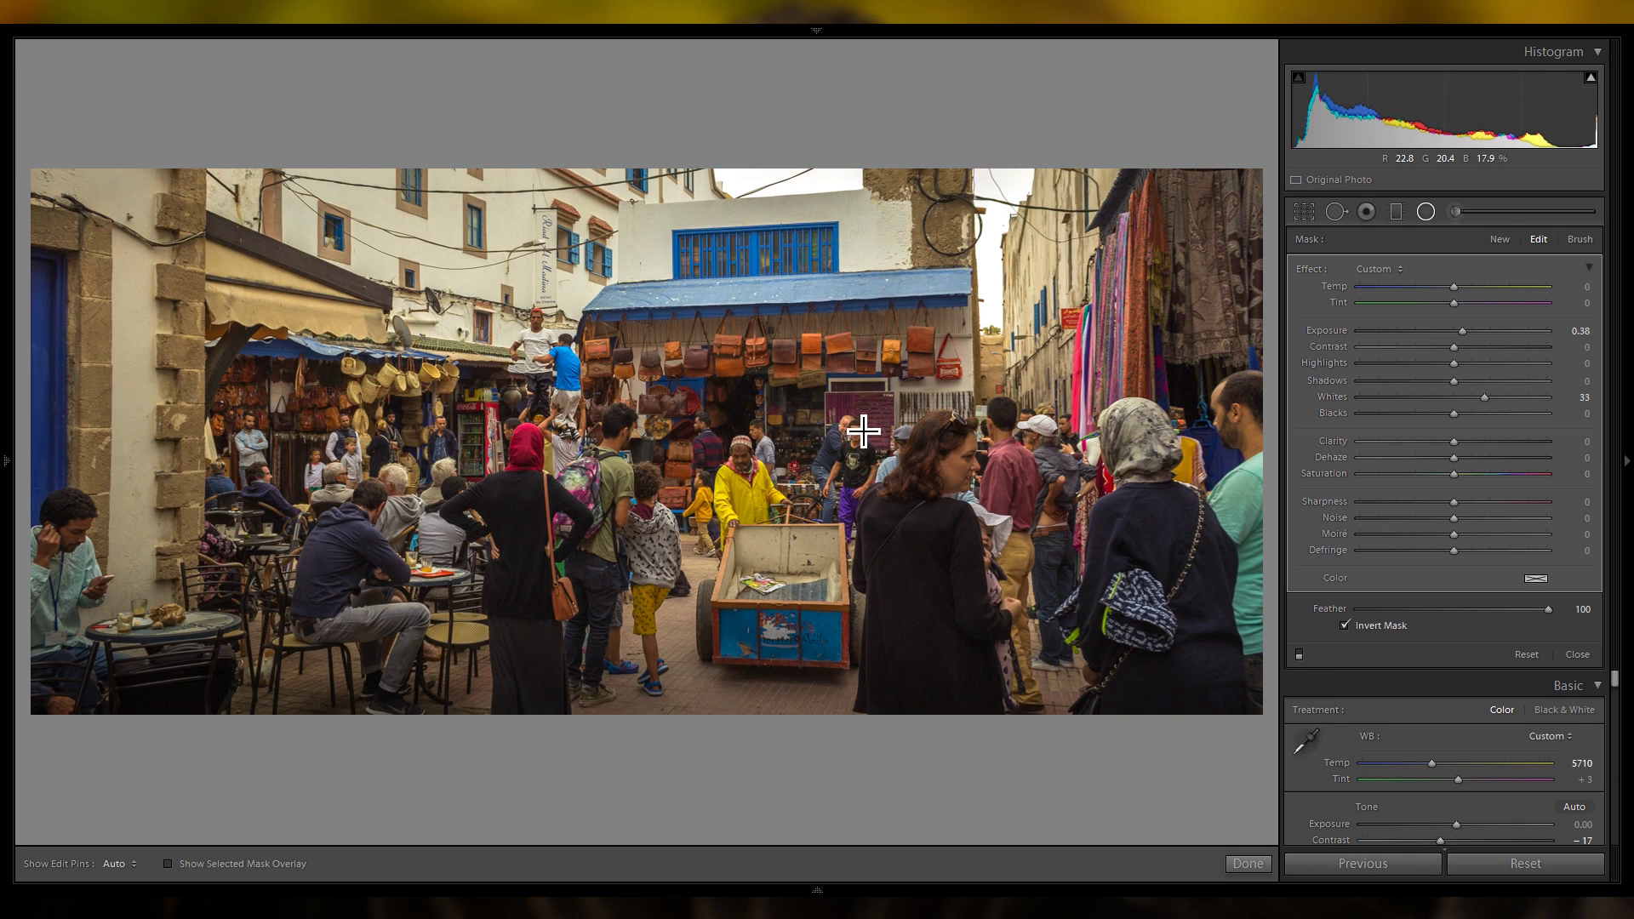
pyautogui.click(741, 467)
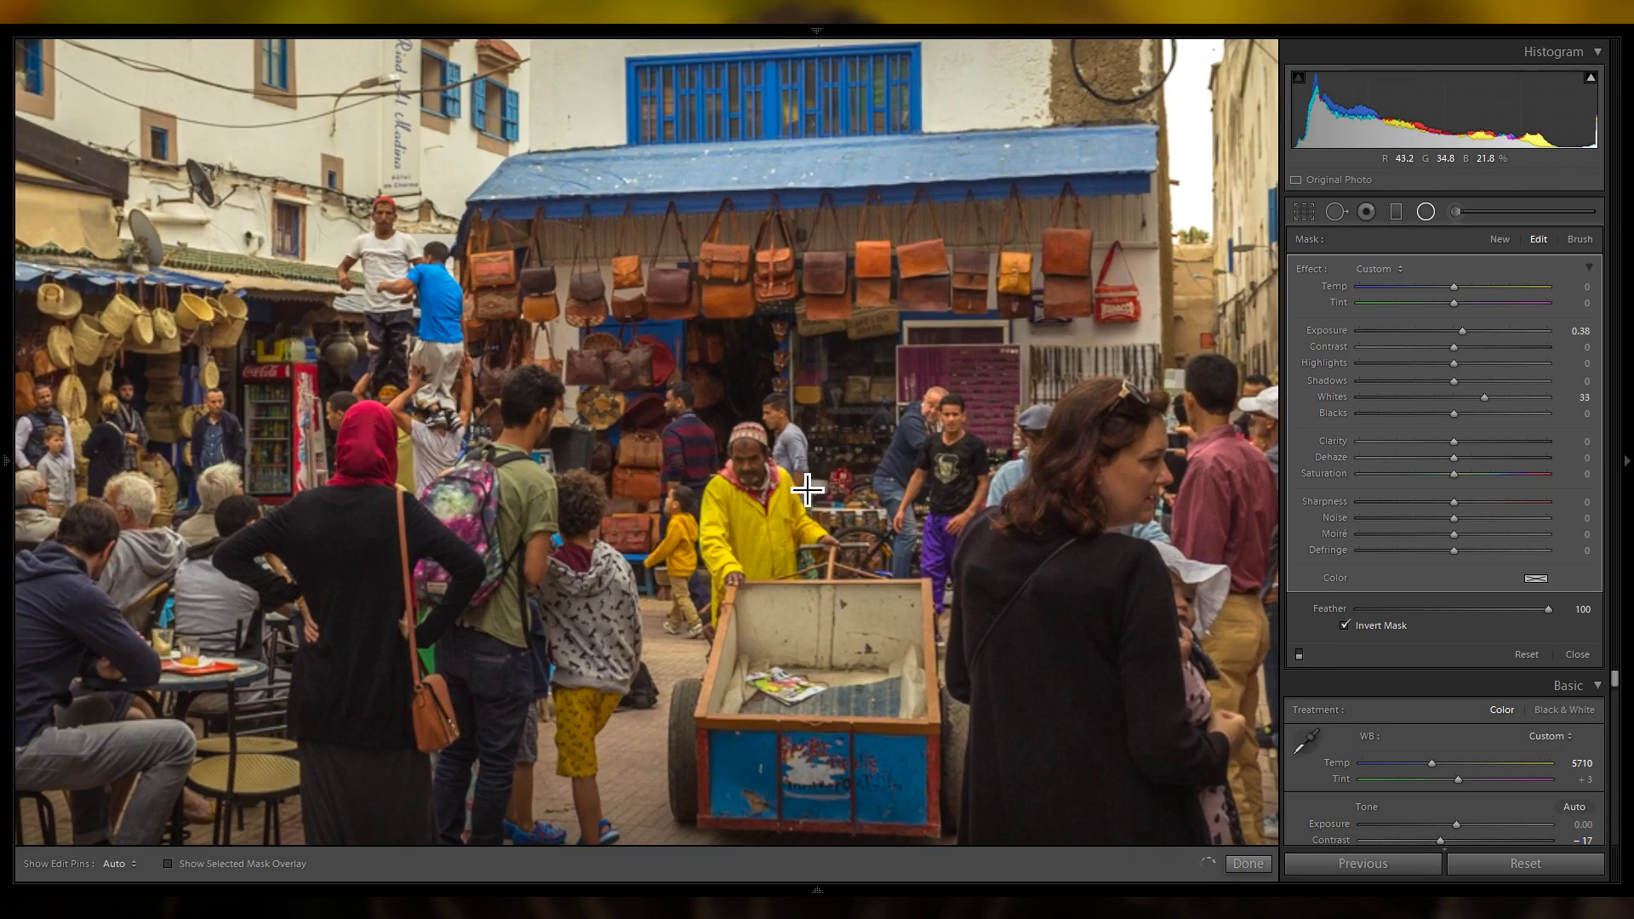
pyautogui.moveTo(752, 496); pyautogui.dragTo(794, 444)
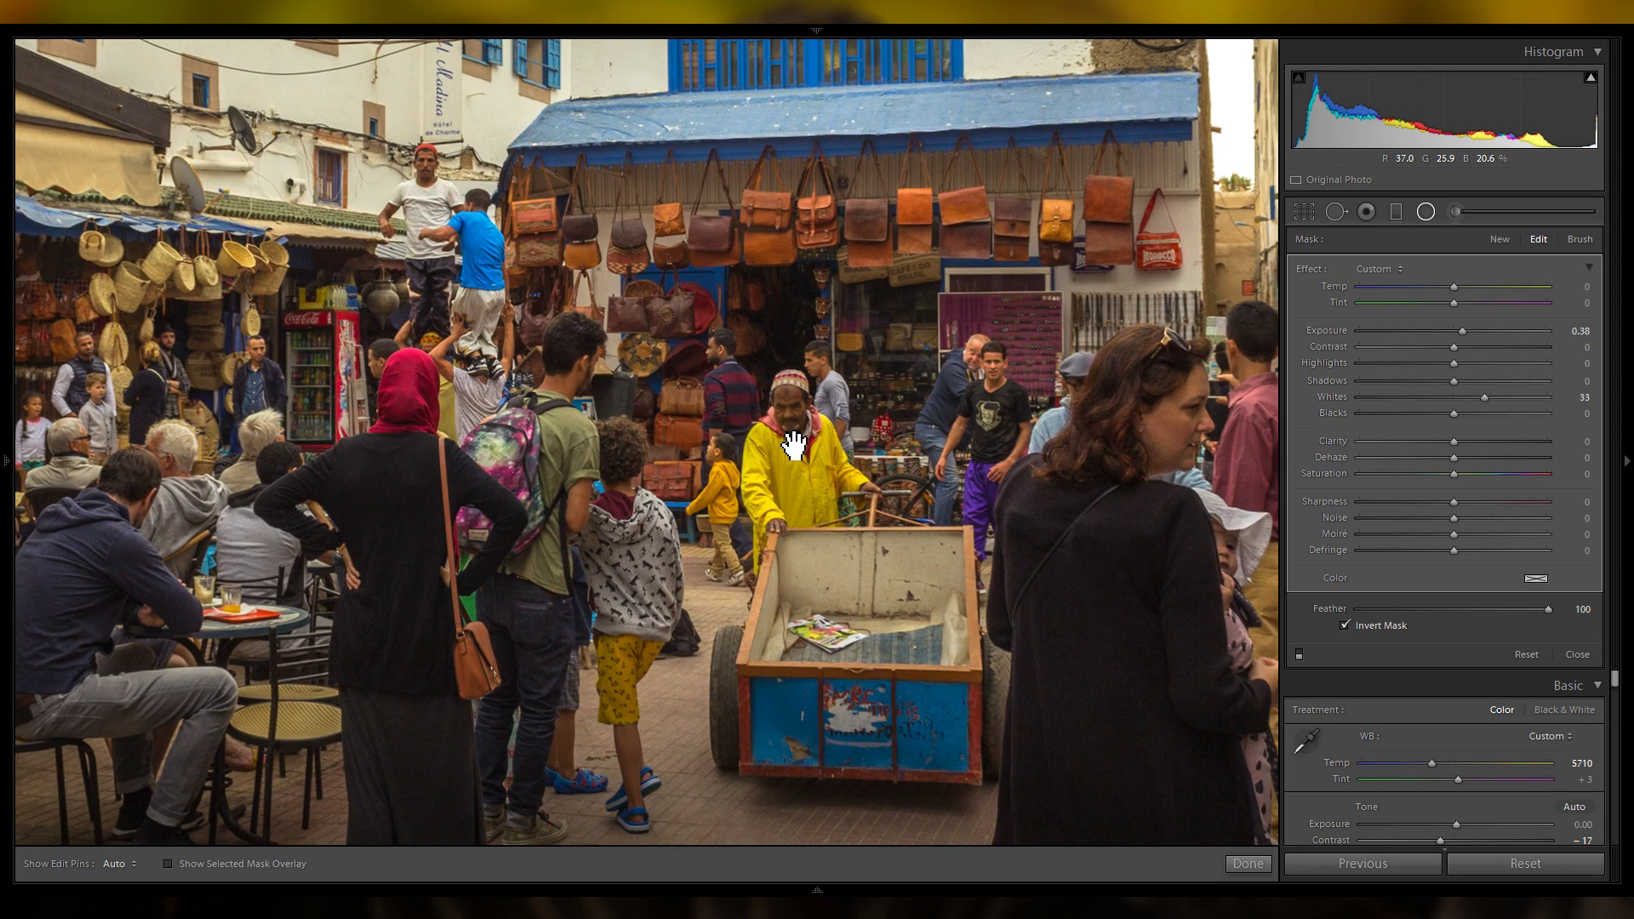
pyautogui.moveTo(808, 471); pyautogui.dragTo(751, 472)
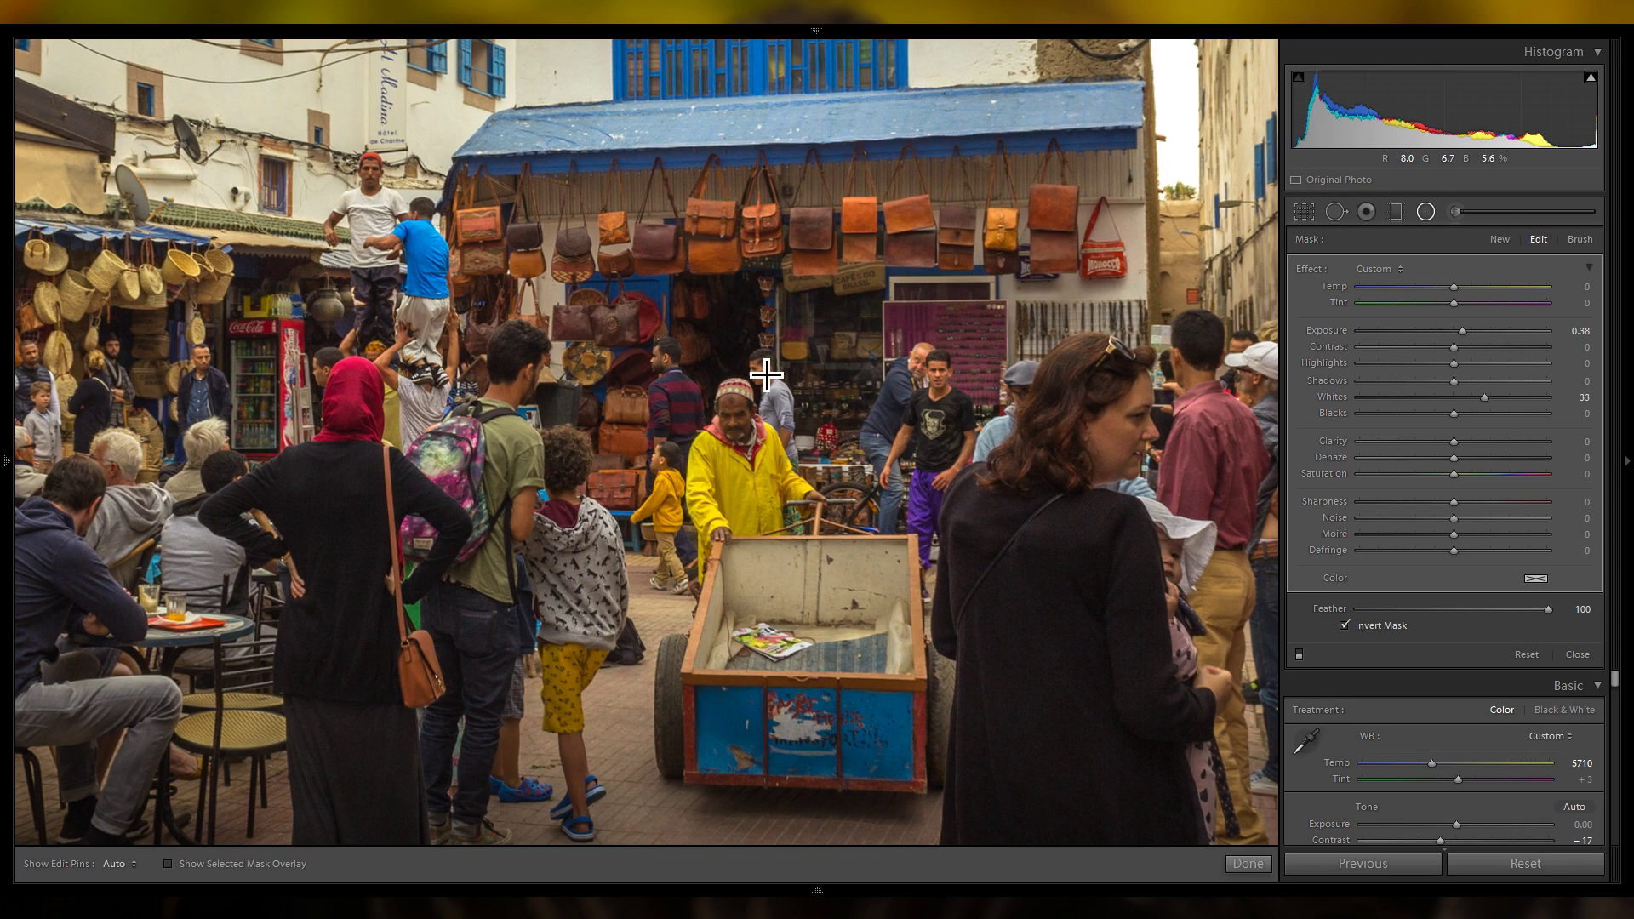
pyautogui.hscroll(10, 536, 368)
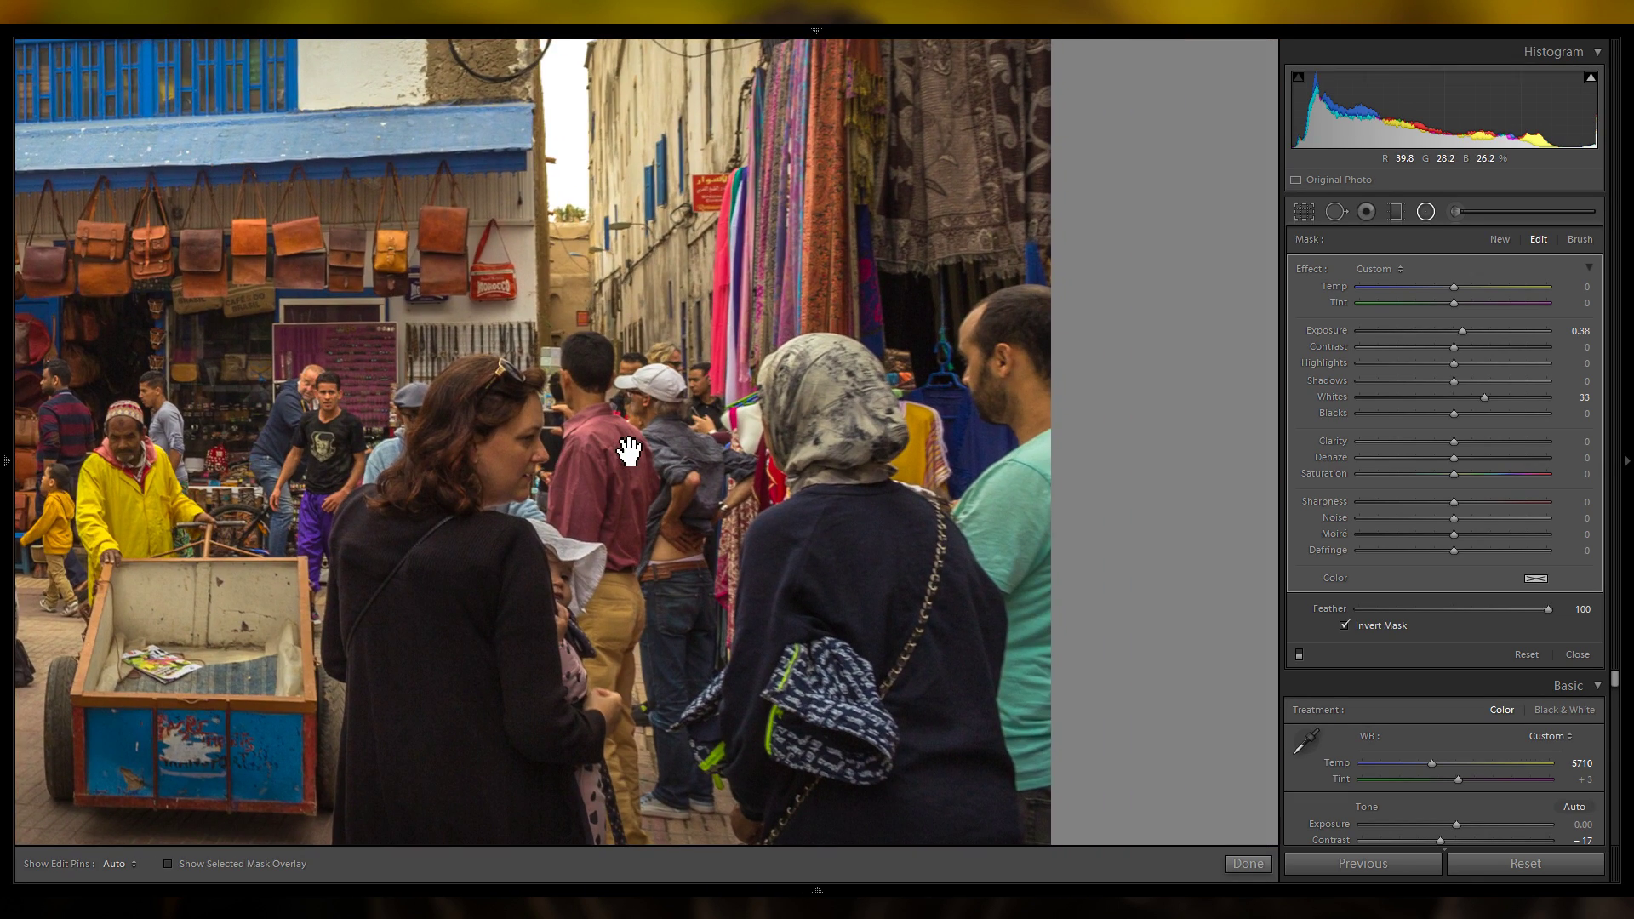
pyautogui.click(630, 451)
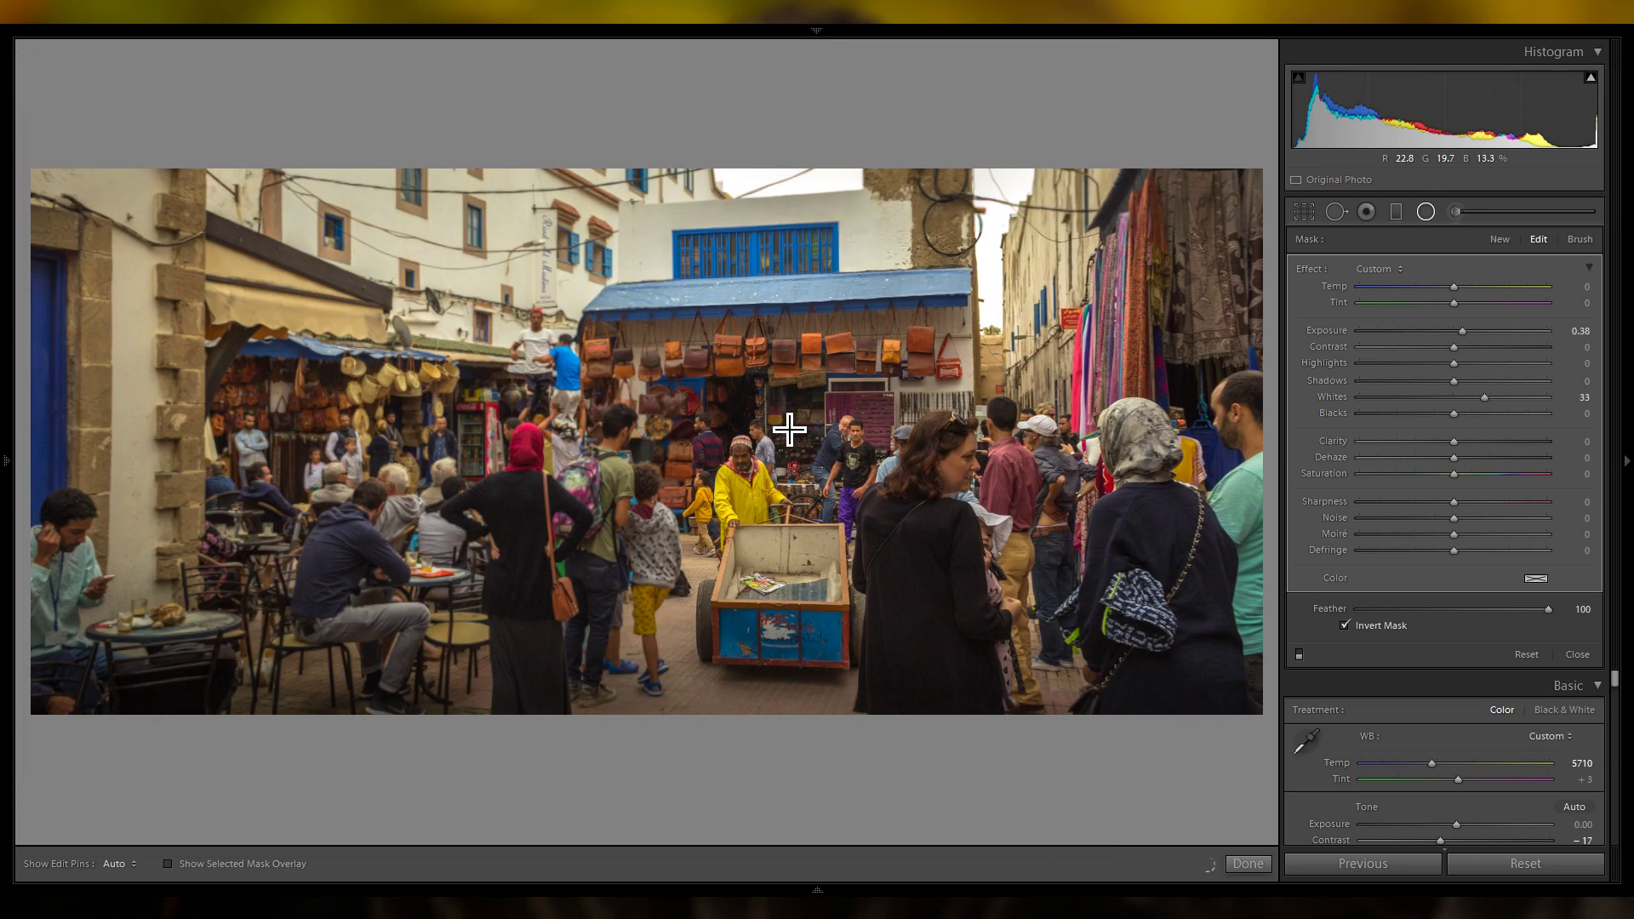
# Clear the existing radial filters and draw a tall inverted one around the man in yellow and his cart.
pyautogui.moveTo(737, 439)
pyautogui.mouseDown()
pyautogui.moveTo(894, 638)
pyautogui.moveTo(868, 587)
pyautogui.mouseUp()
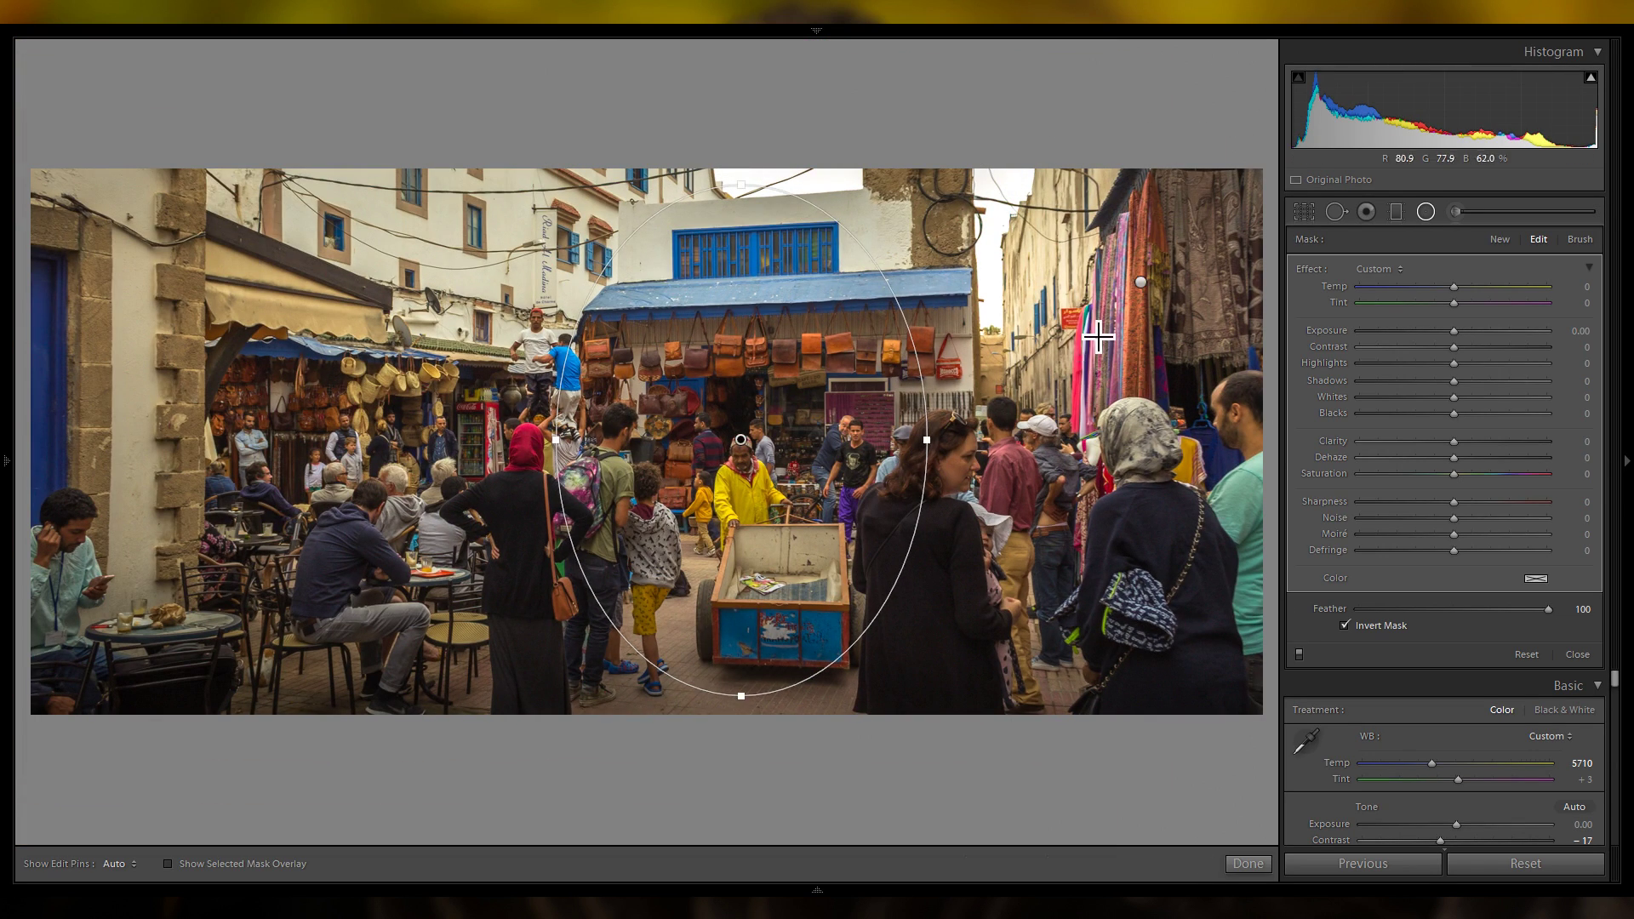
pyautogui.press('Delete')
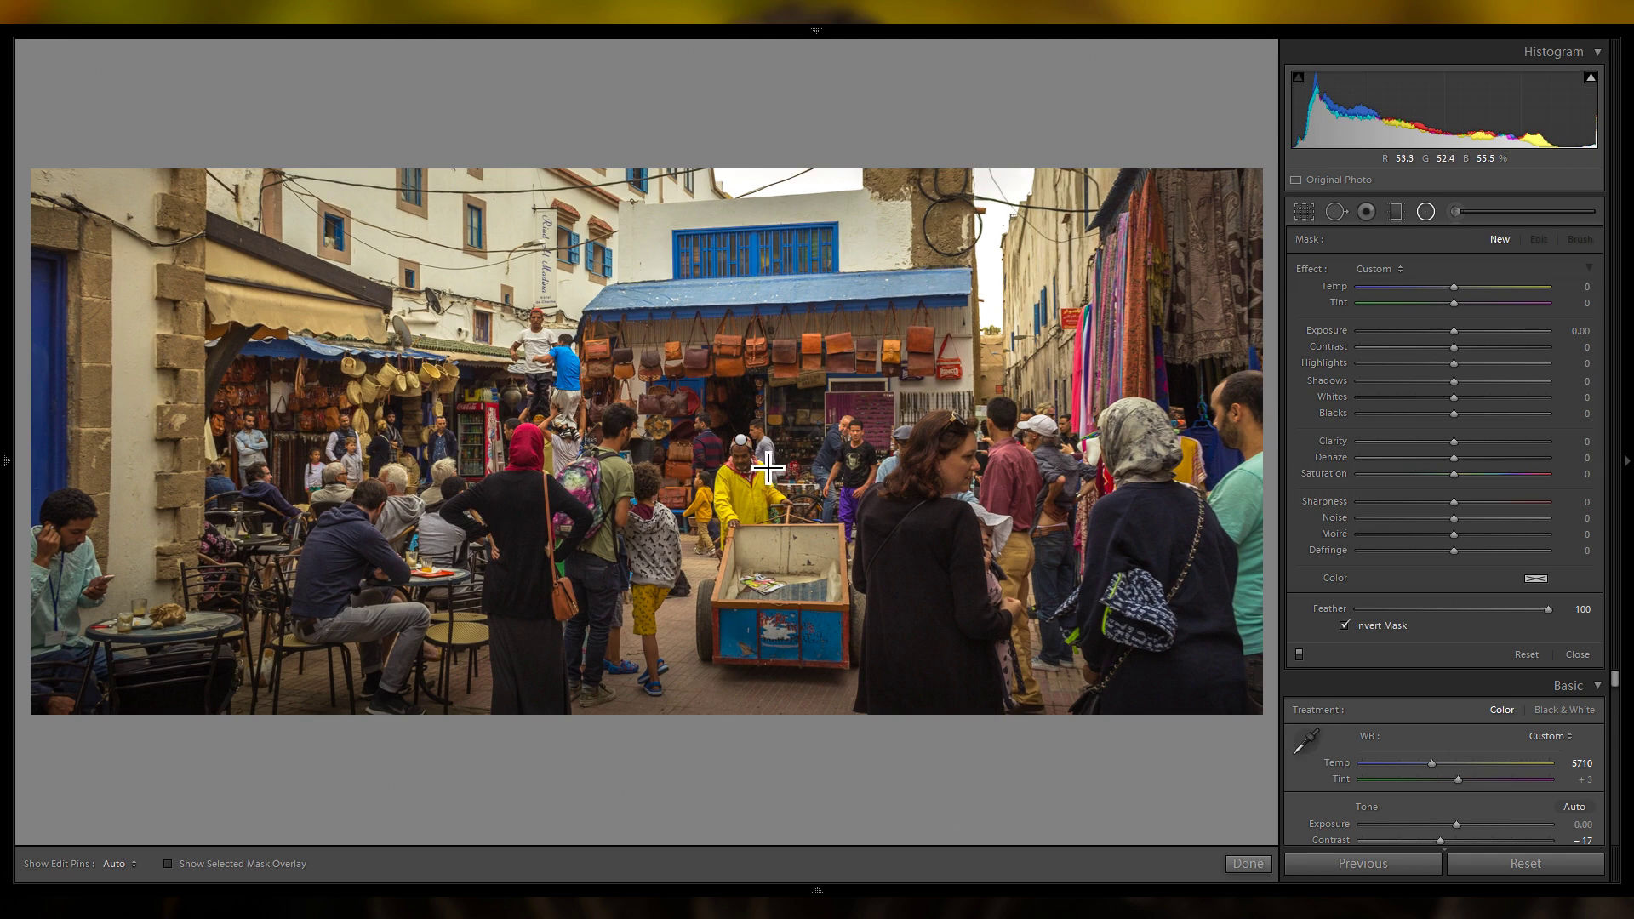
pyautogui.click(742, 439)
pyautogui.moveTo(807, 525); pyautogui.dragTo(805, 515)
# Set the cart filter's Exposure to 0.16, Contrast to 4 and Whites to 20, and check its effect on and off.
pyautogui.click(758, 492)
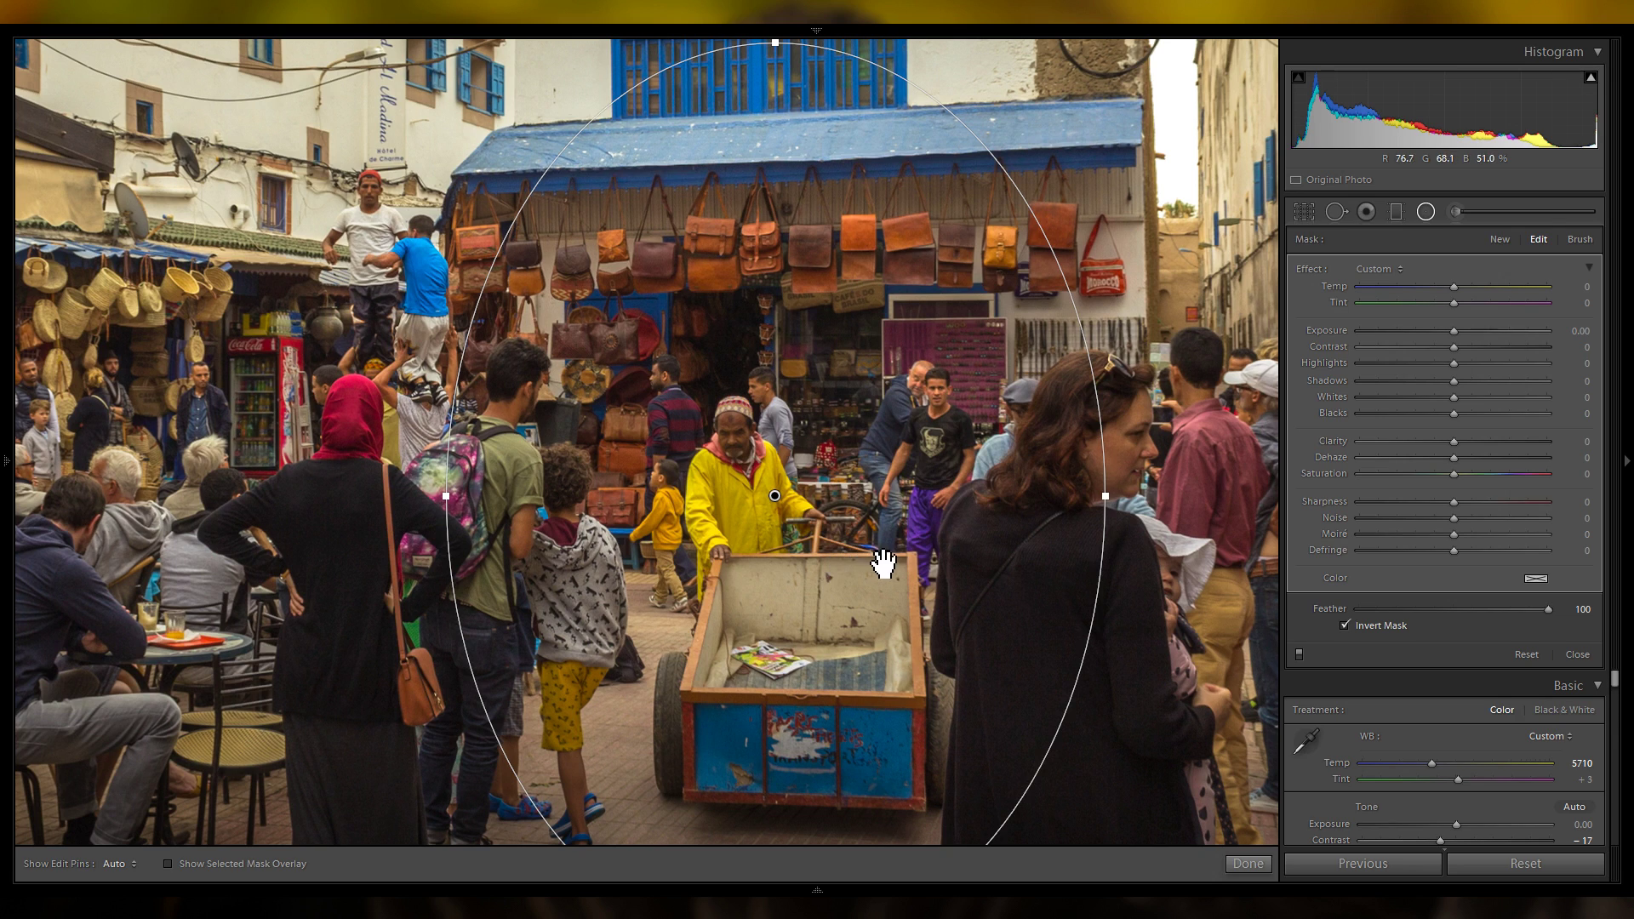
pyautogui.click(839, 521)
pyautogui.moveTo(1464, 336); pyautogui.dragTo(1457, 330)
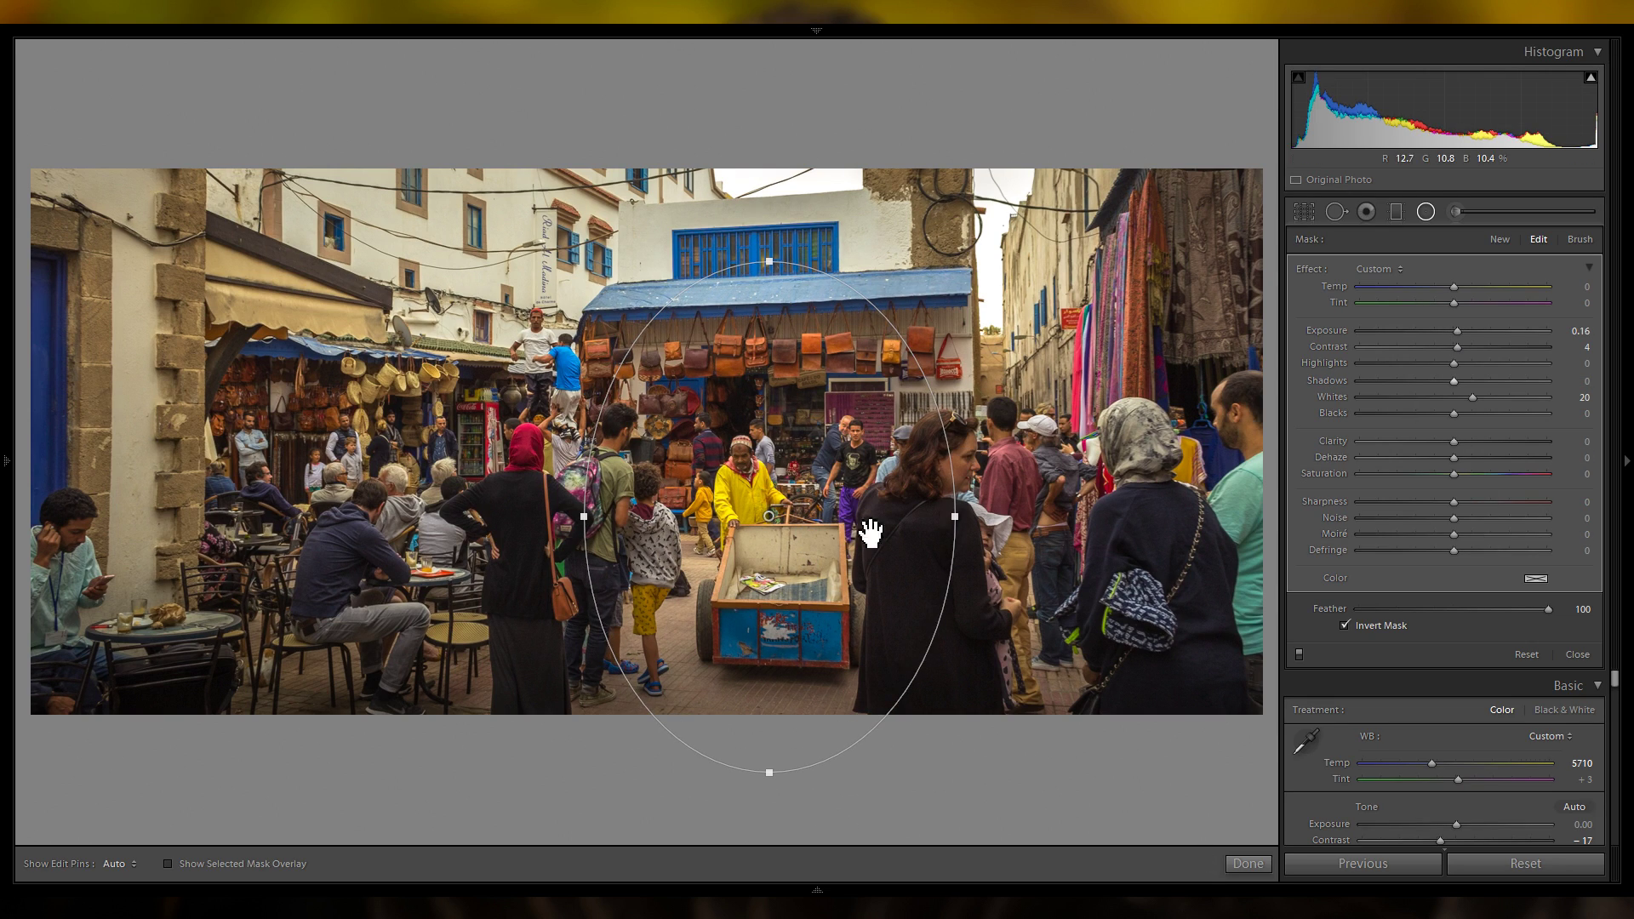
pyautogui.click(1300, 656)
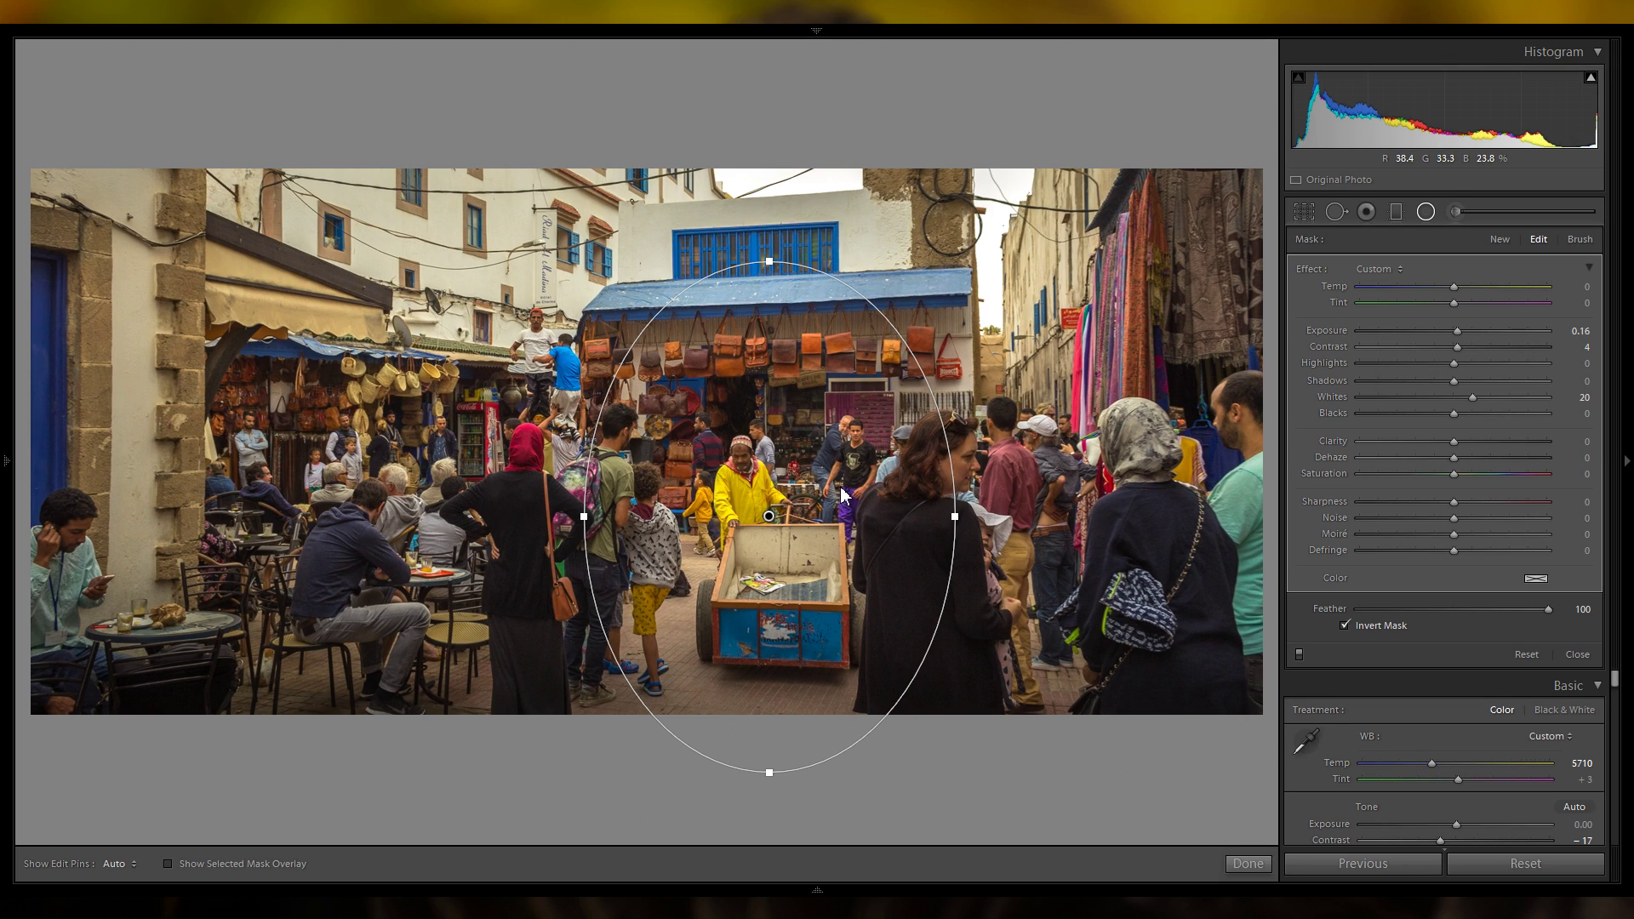
# Add a radial filter with the same settings around the acrobats, flatten it and centre it just below them.
pyautogui.moveTo(549, 360); pyautogui.dragTo(734, 105)
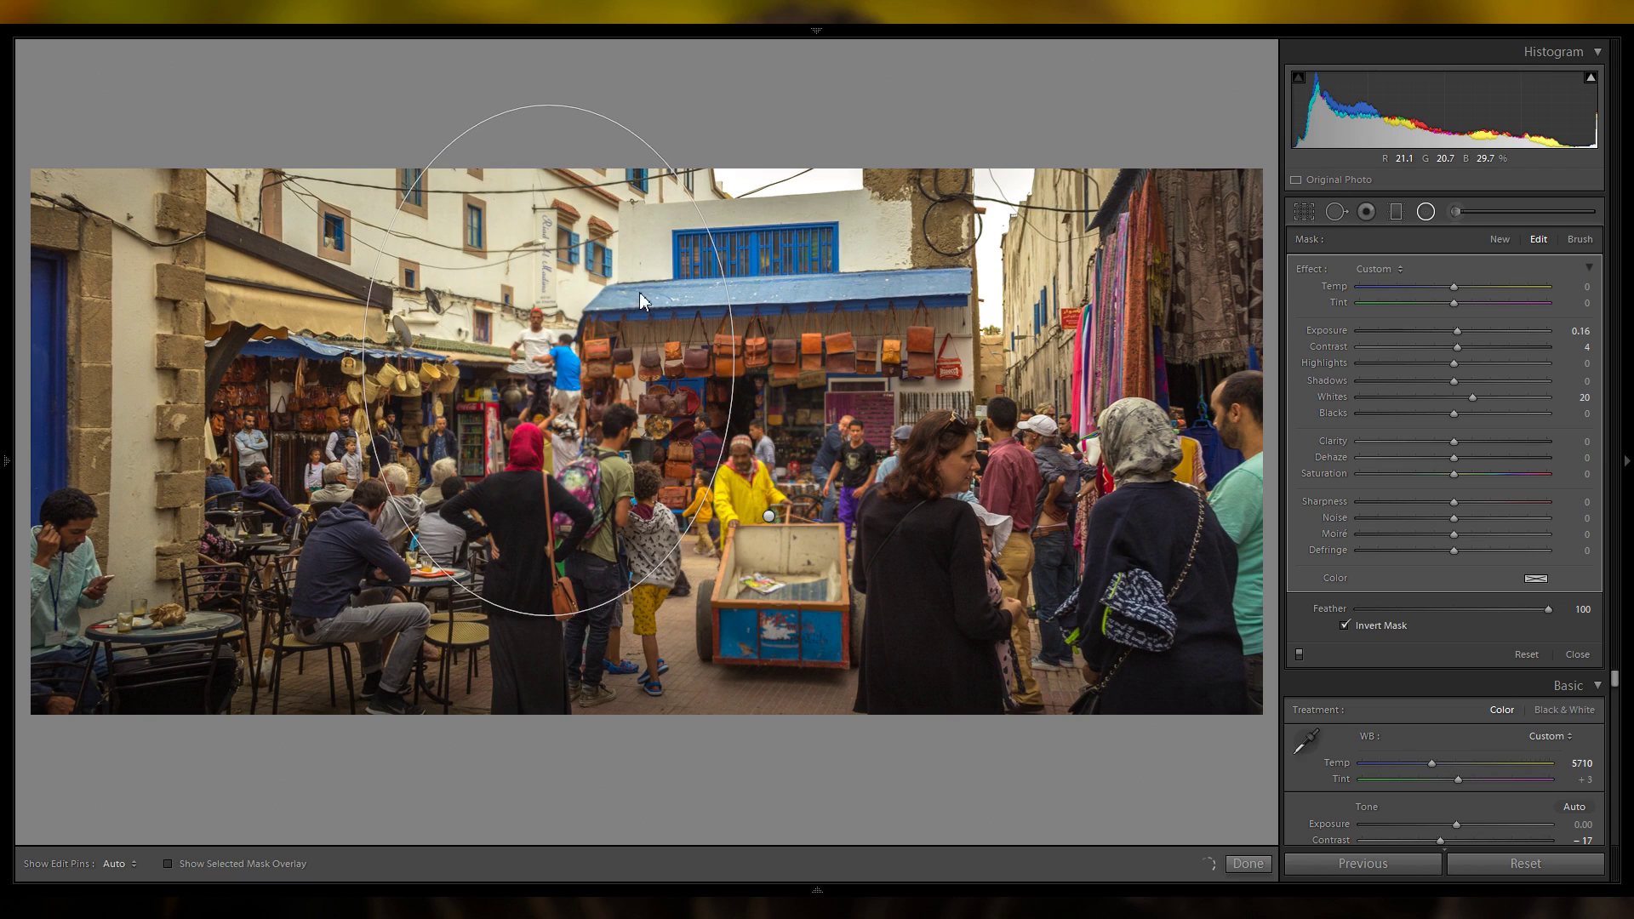
pyautogui.moveTo(549, 105); pyautogui.dragTo(549, 239)
pyautogui.moveTo(584, 311); pyautogui.dragTo(601, 340)
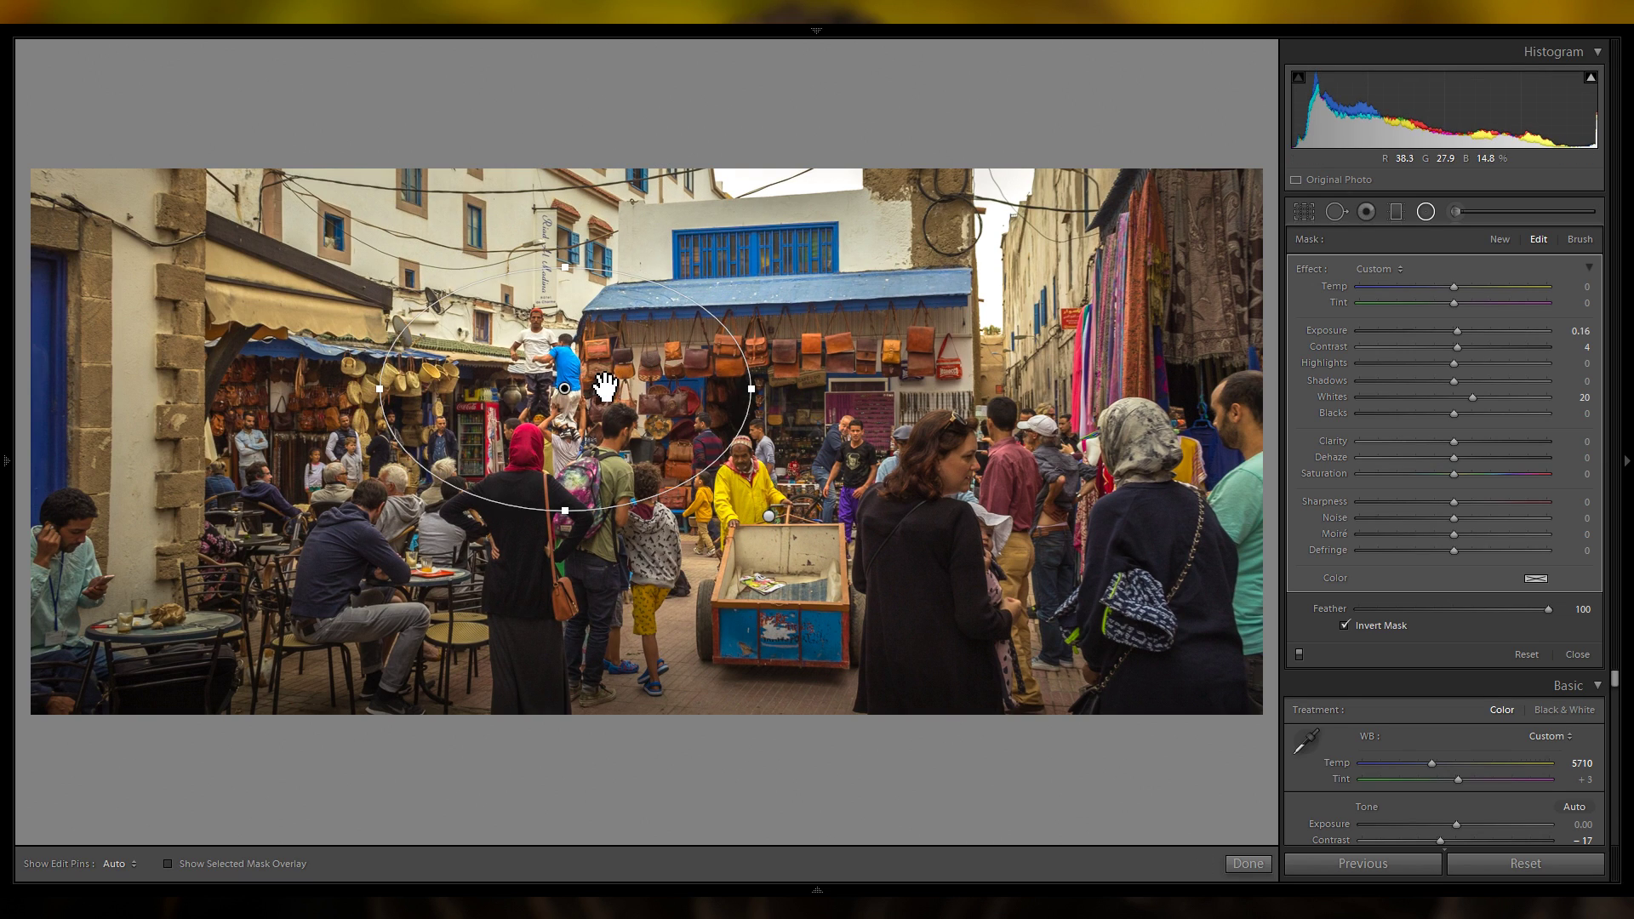
# Place further radial filters over the standing crowd, the hanging fabrics and two spots along the row of leather bags.
pyautogui.moveTo(1004, 466); pyautogui.dragTo(1167, 364)
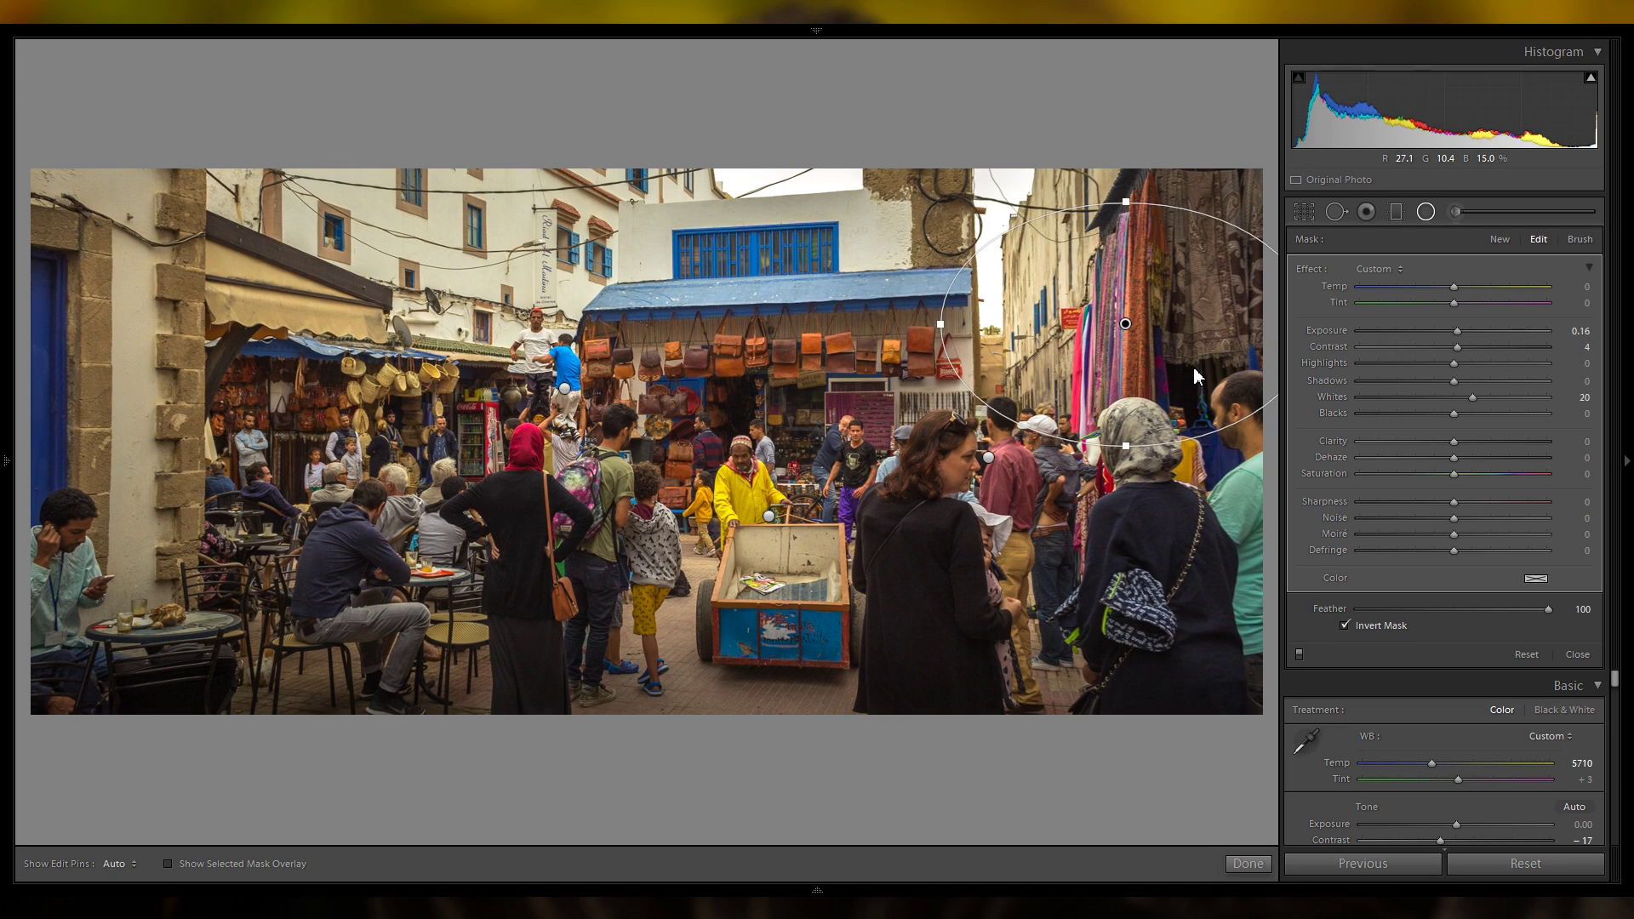
pyautogui.moveTo(764, 351); pyautogui.dragTo(950, 472)
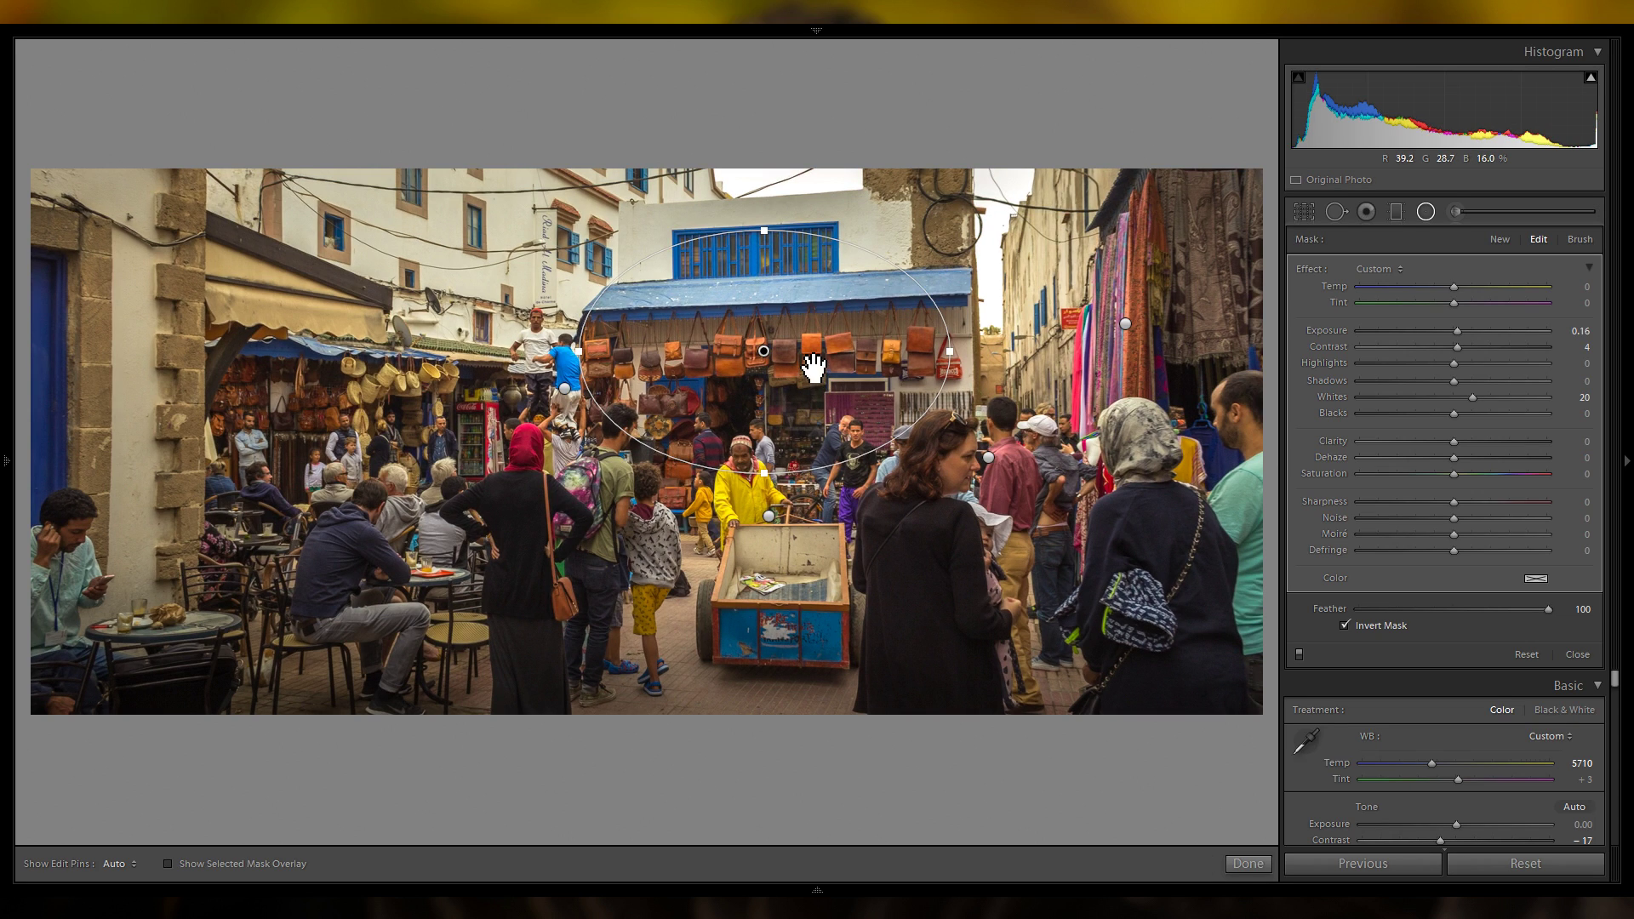
pyautogui.press('z')
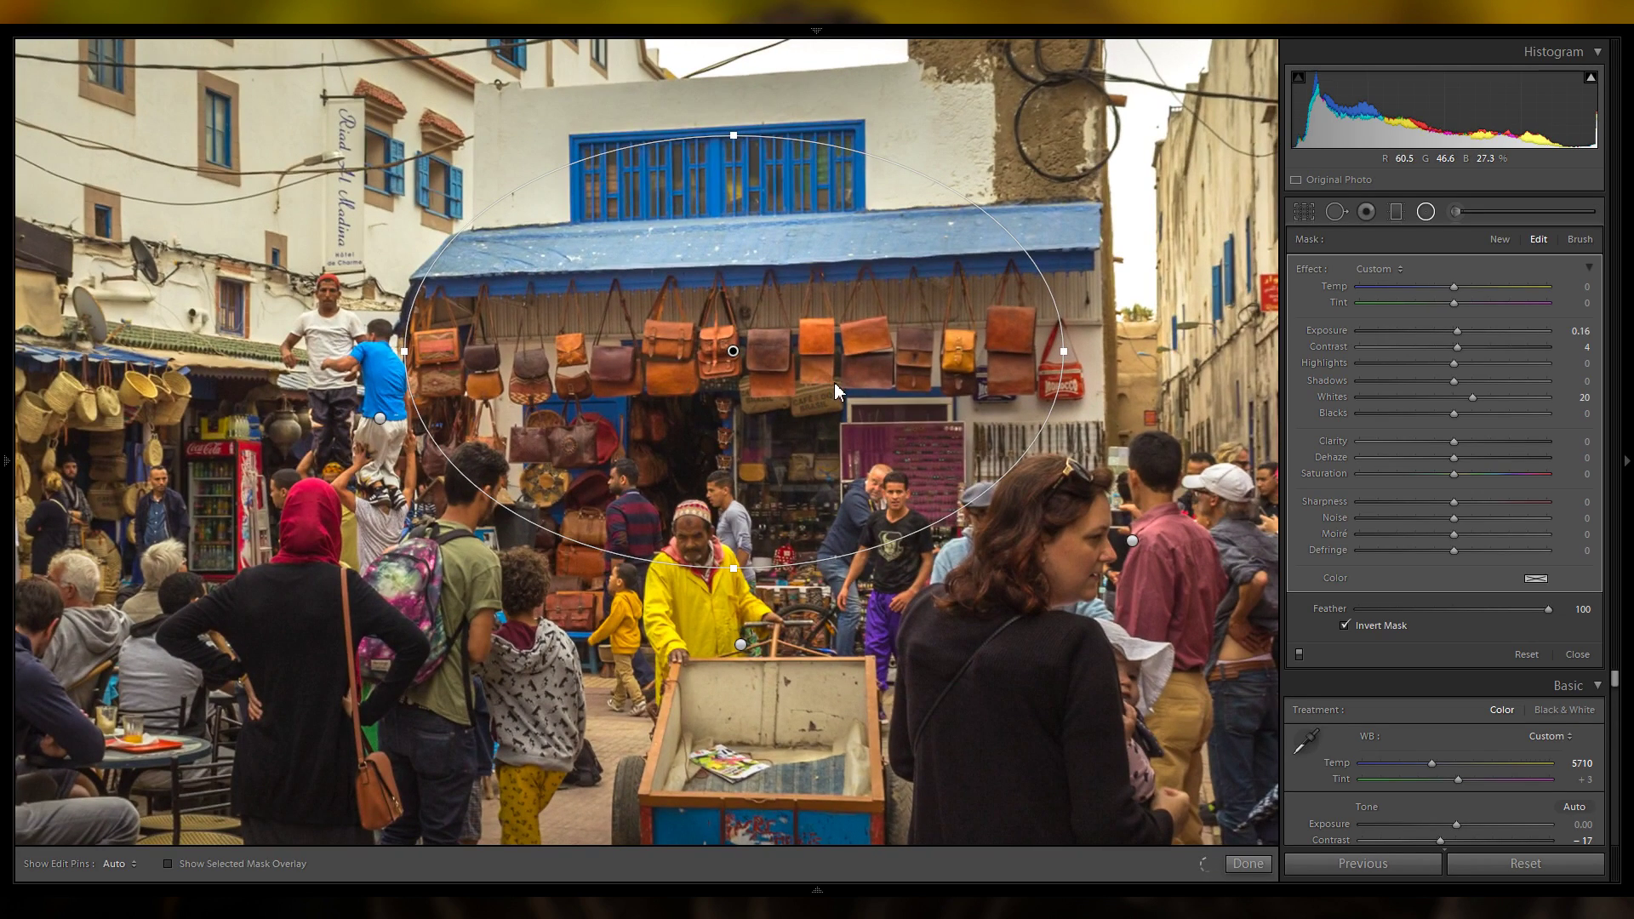
pyautogui.moveTo(822, 409); pyautogui.dragTo(985, 409)
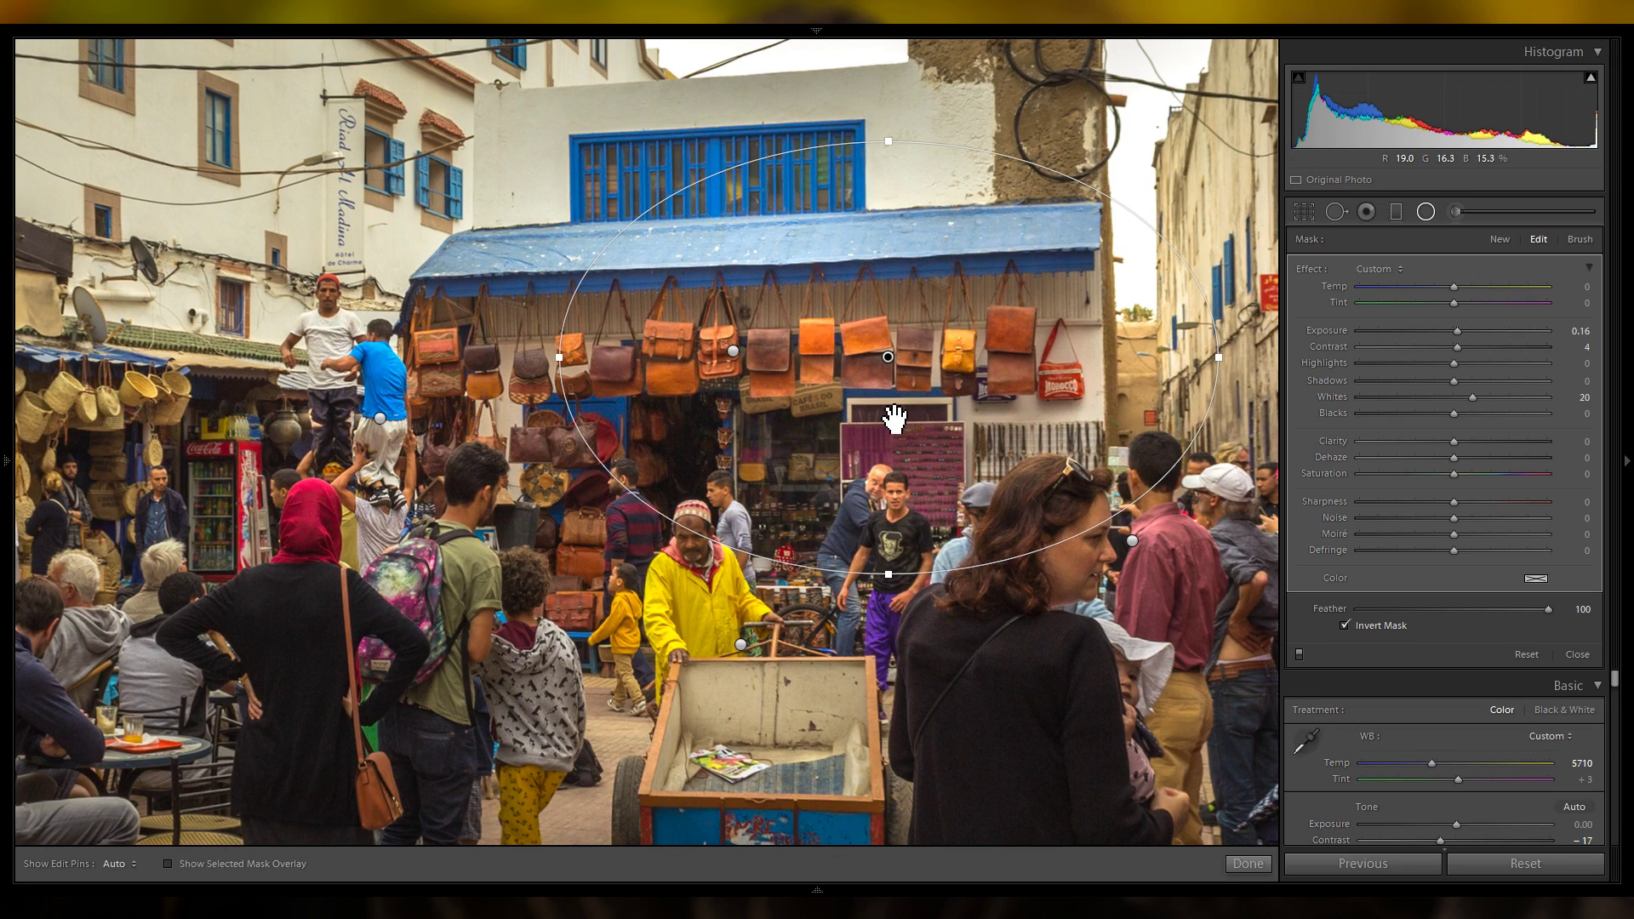
# Place another radial filter on the cart man's face, shrink it to a small flat ellipse, and set its Exposure to 0.42.
pyautogui.moveTo(885, 425); pyautogui.dragTo(891, 535)
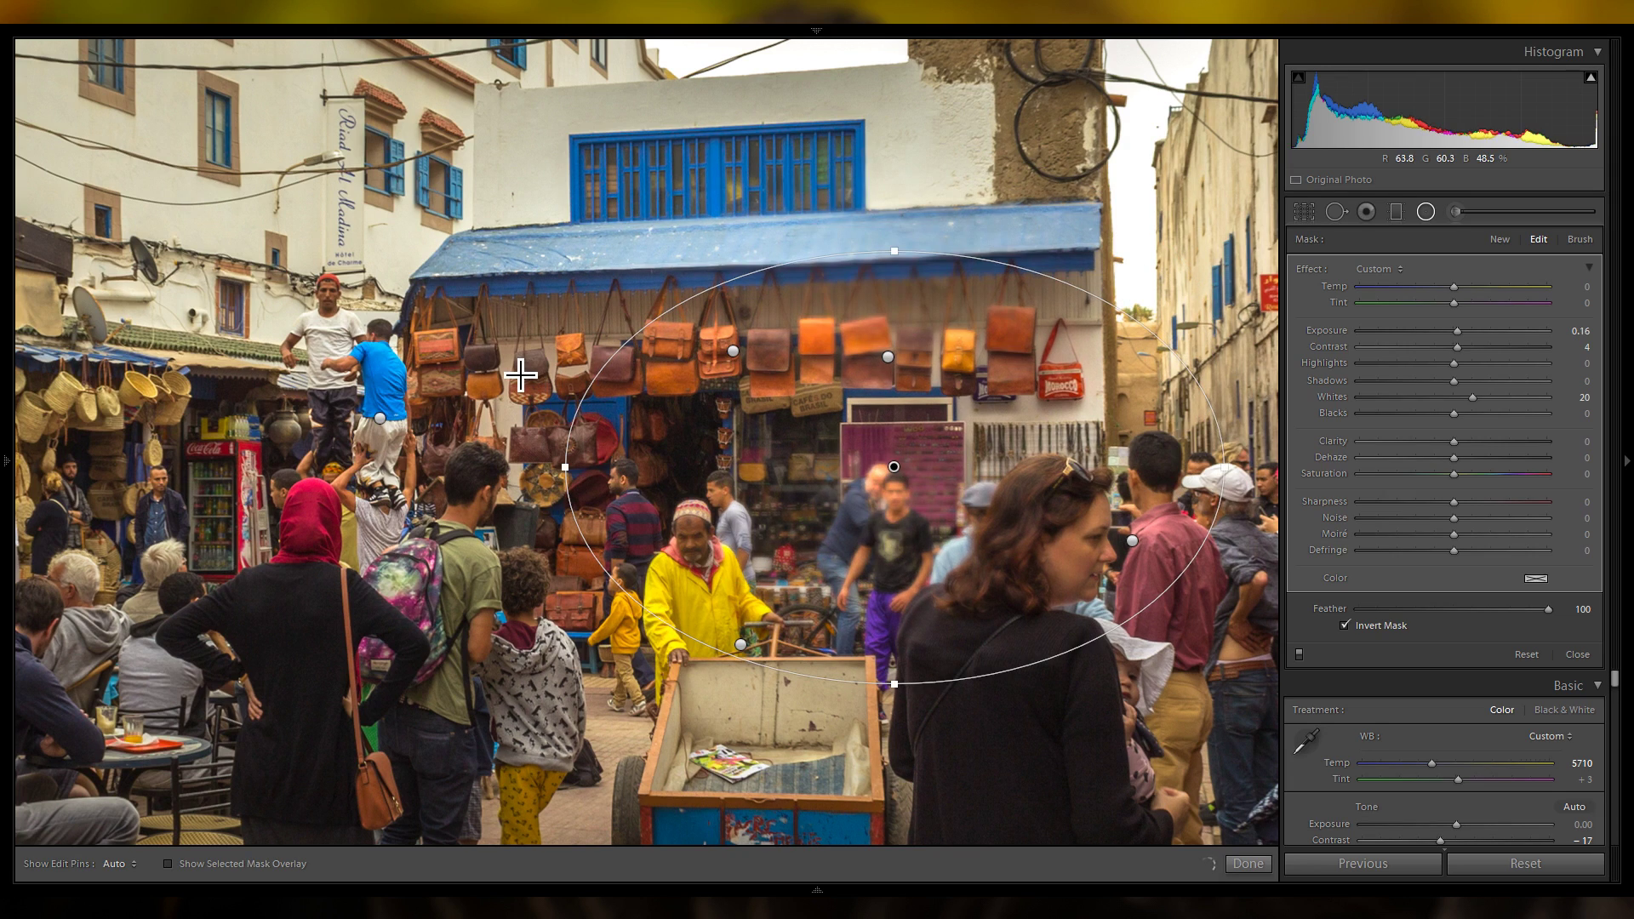
pyautogui.moveTo(992, 515); pyautogui.dragTo(776, 588)
pyautogui.moveTo(732, 329); pyautogui.dragTo(730, 492)
pyautogui.moveTo(1047, 534); pyautogui.dragTo(797, 534)
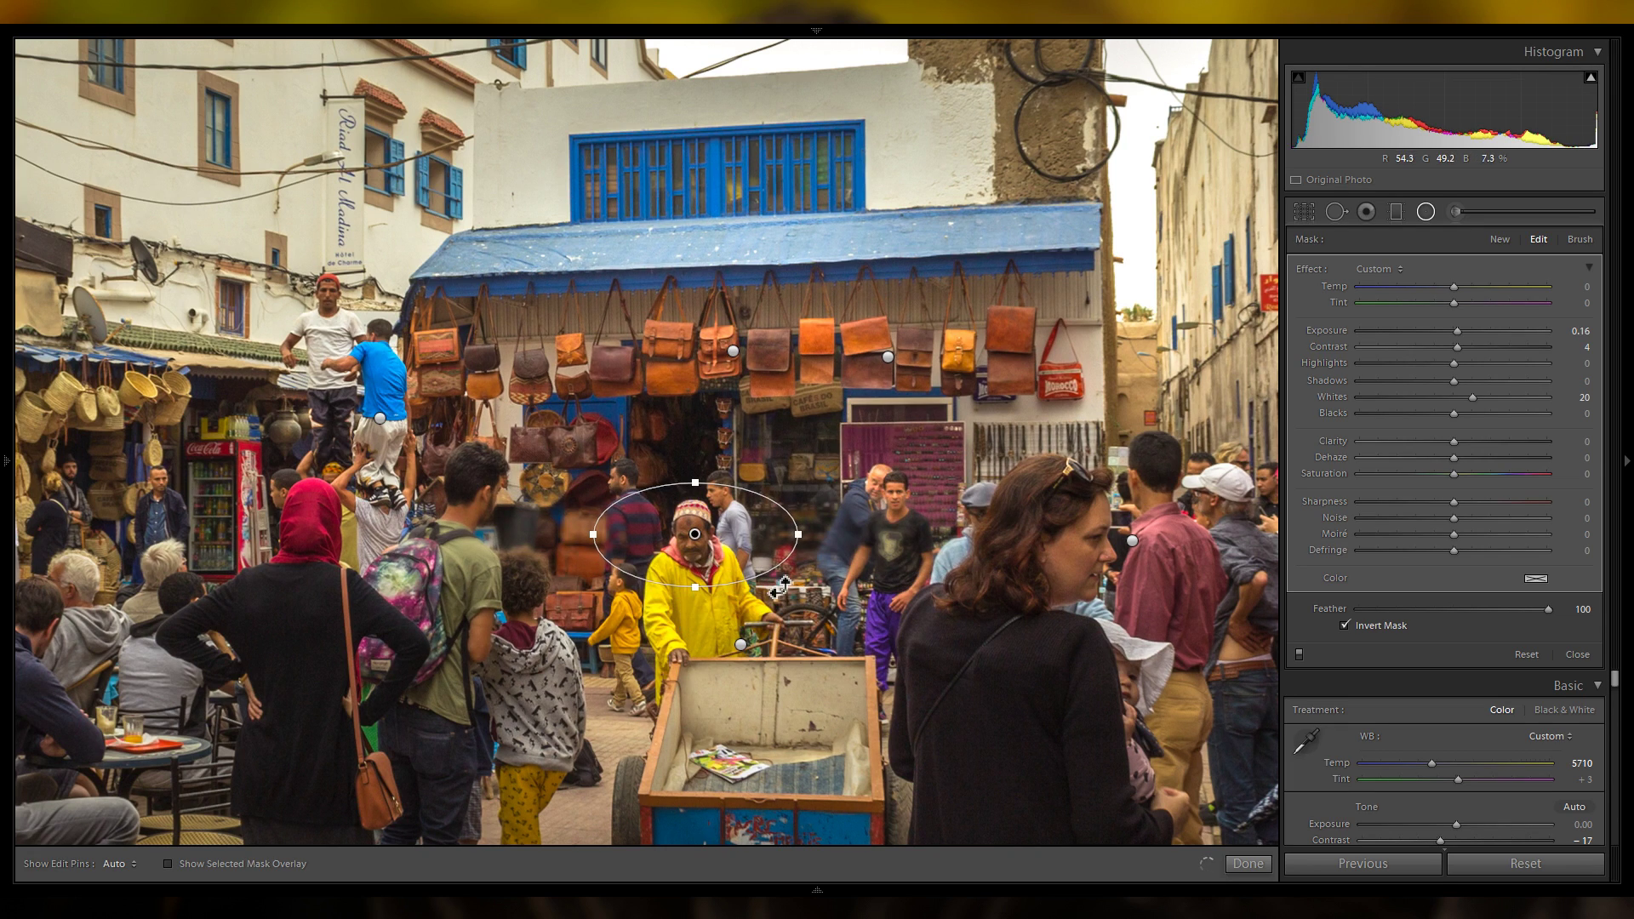
pyautogui.moveTo(1459, 331); pyautogui.dragTo(1457, 331)
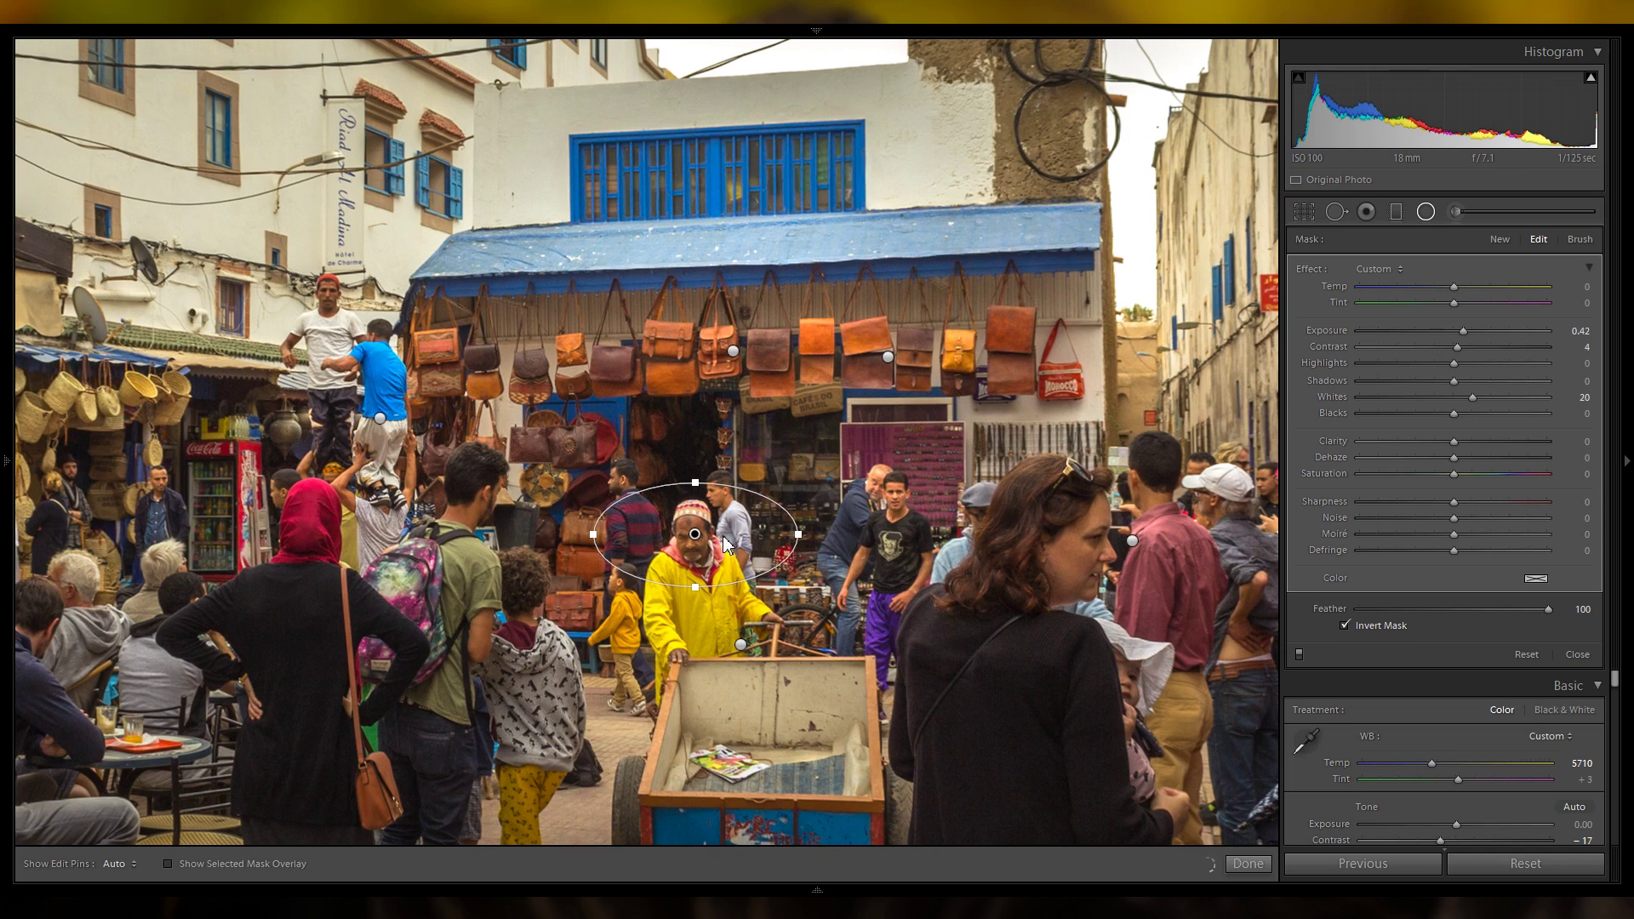
# Copy the cart man's face filter onto the top acrobat's head as a small flat ellipse, plus a second copy just beside it.
pyautogui.moveTo(749, 550); pyautogui.dragTo(365, 298)
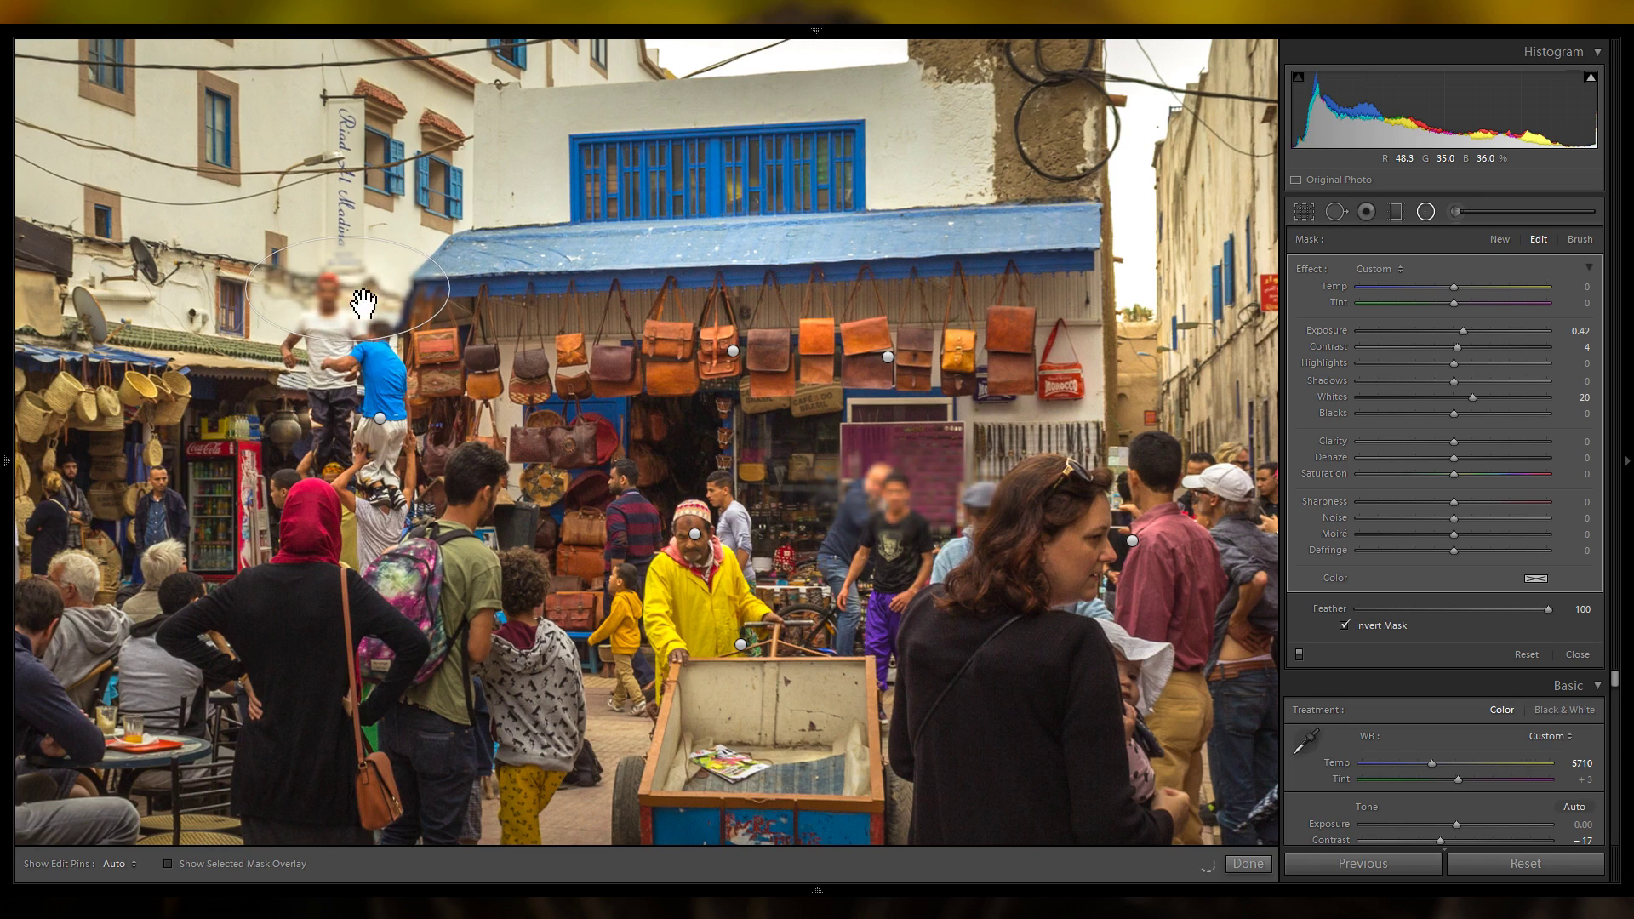
pyautogui.moveTo(348, 242); pyautogui.dragTo(346, 257)
pyautogui.moveTo(395, 313); pyautogui.dragTo(381, 314)
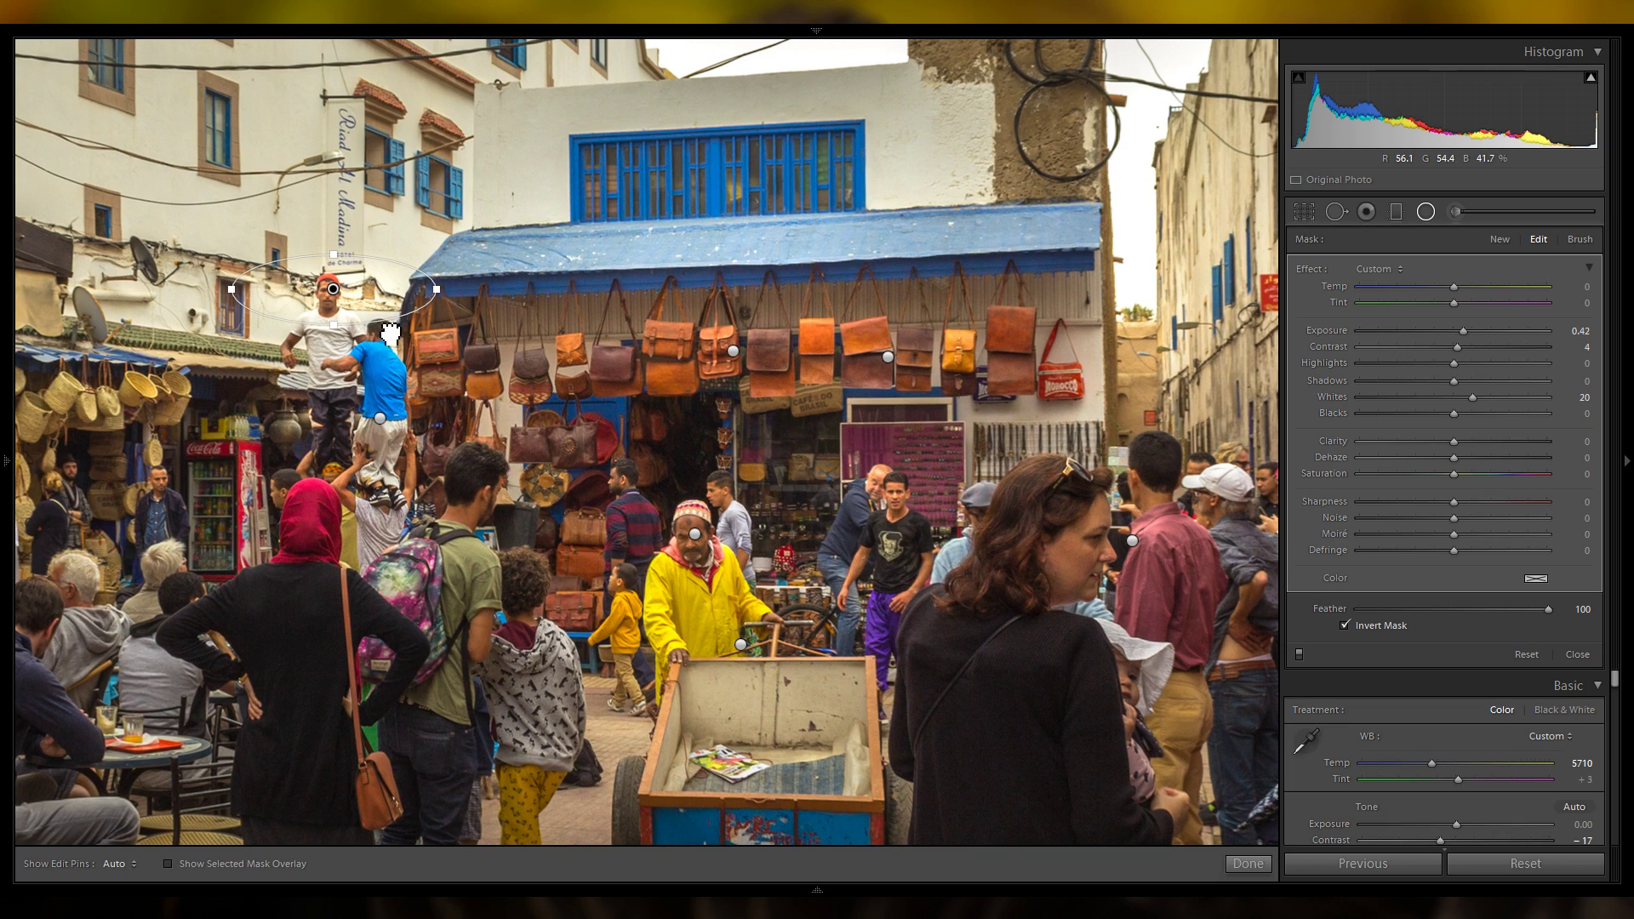
pyautogui.moveTo(584, 423); pyautogui.dragTo(794, 360)
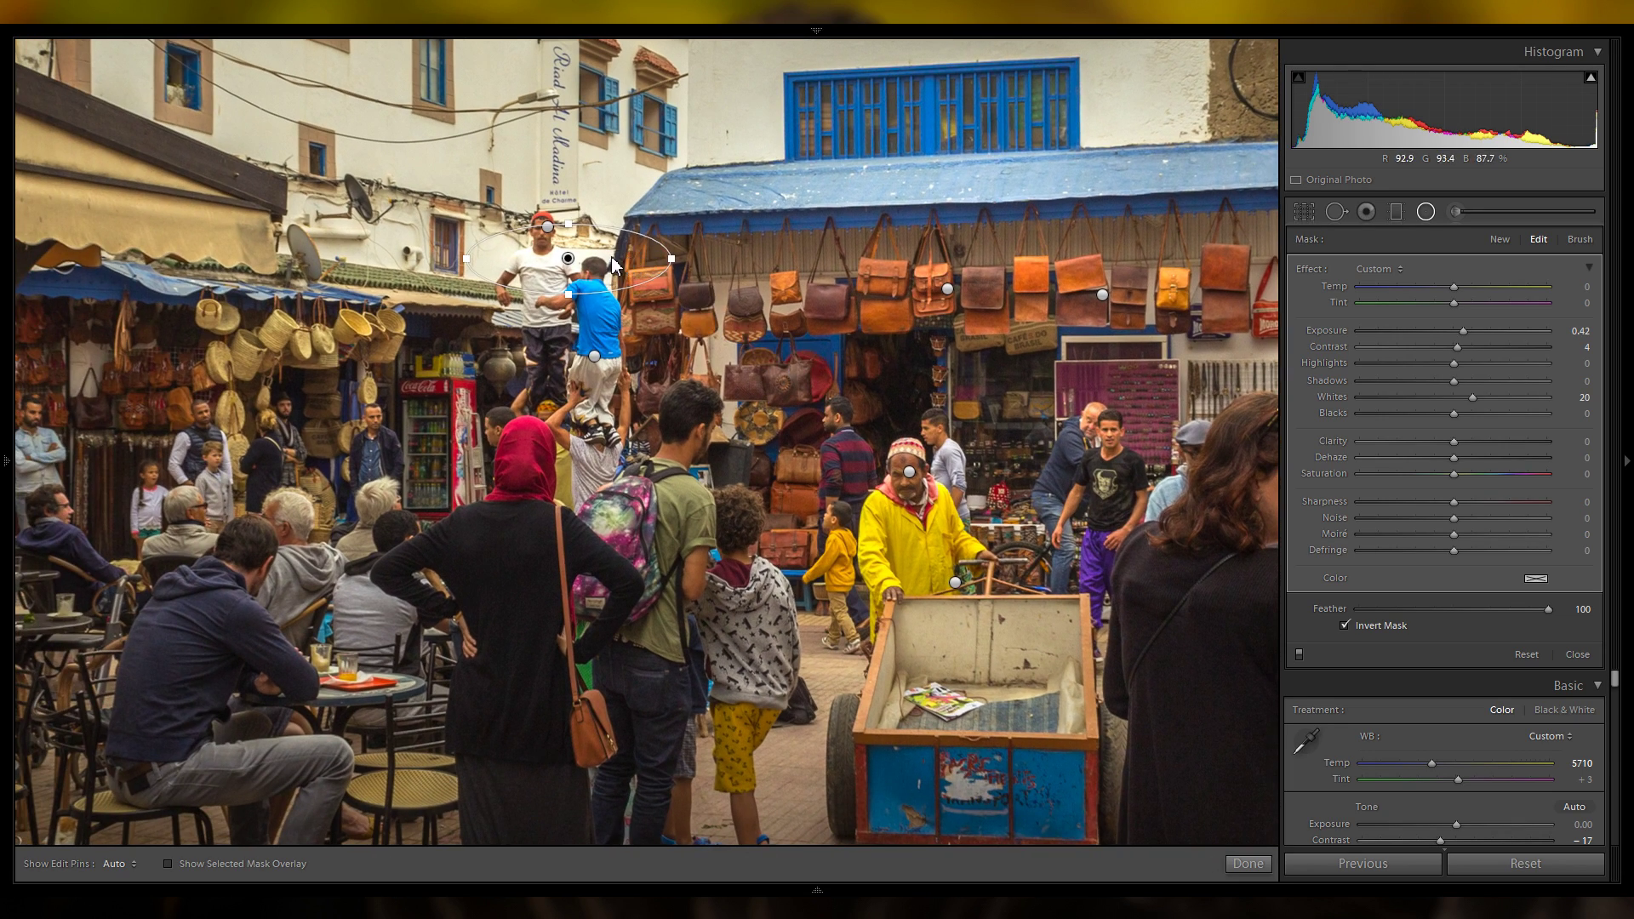
# Place filter copies on the red headscarf, enlarged to a circle, on the seated men, and on the family standing before the bag stall.
pyautogui.moveTo(613, 268); pyautogui.dragTo(582, 494)
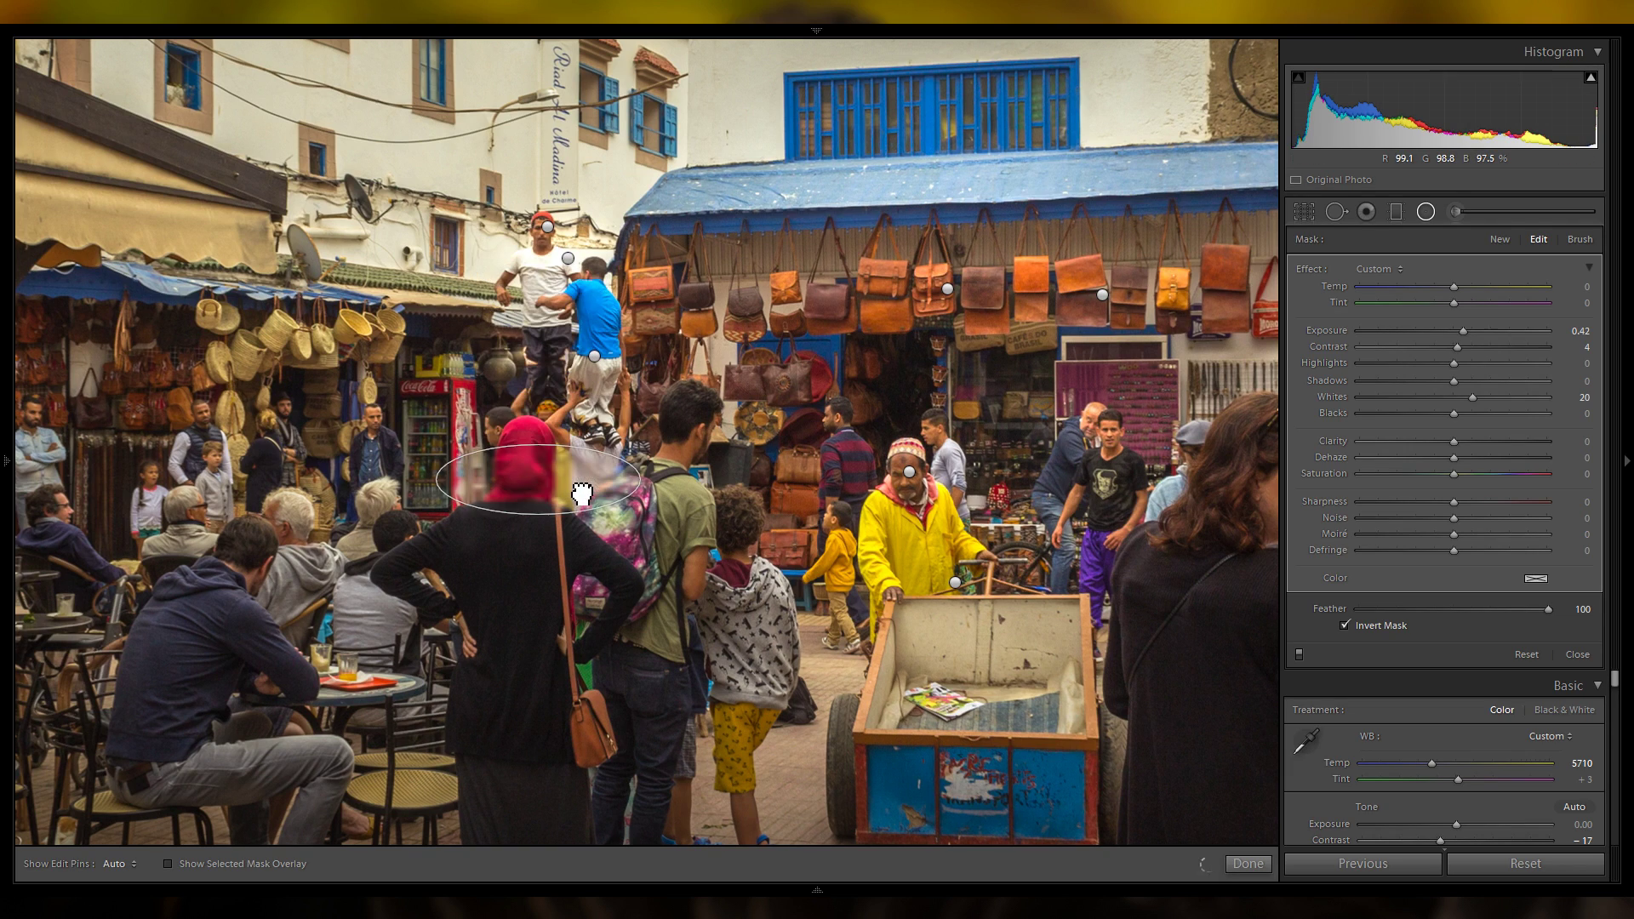
pyautogui.moveTo(533, 436); pyautogui.dragTo(537, 375)
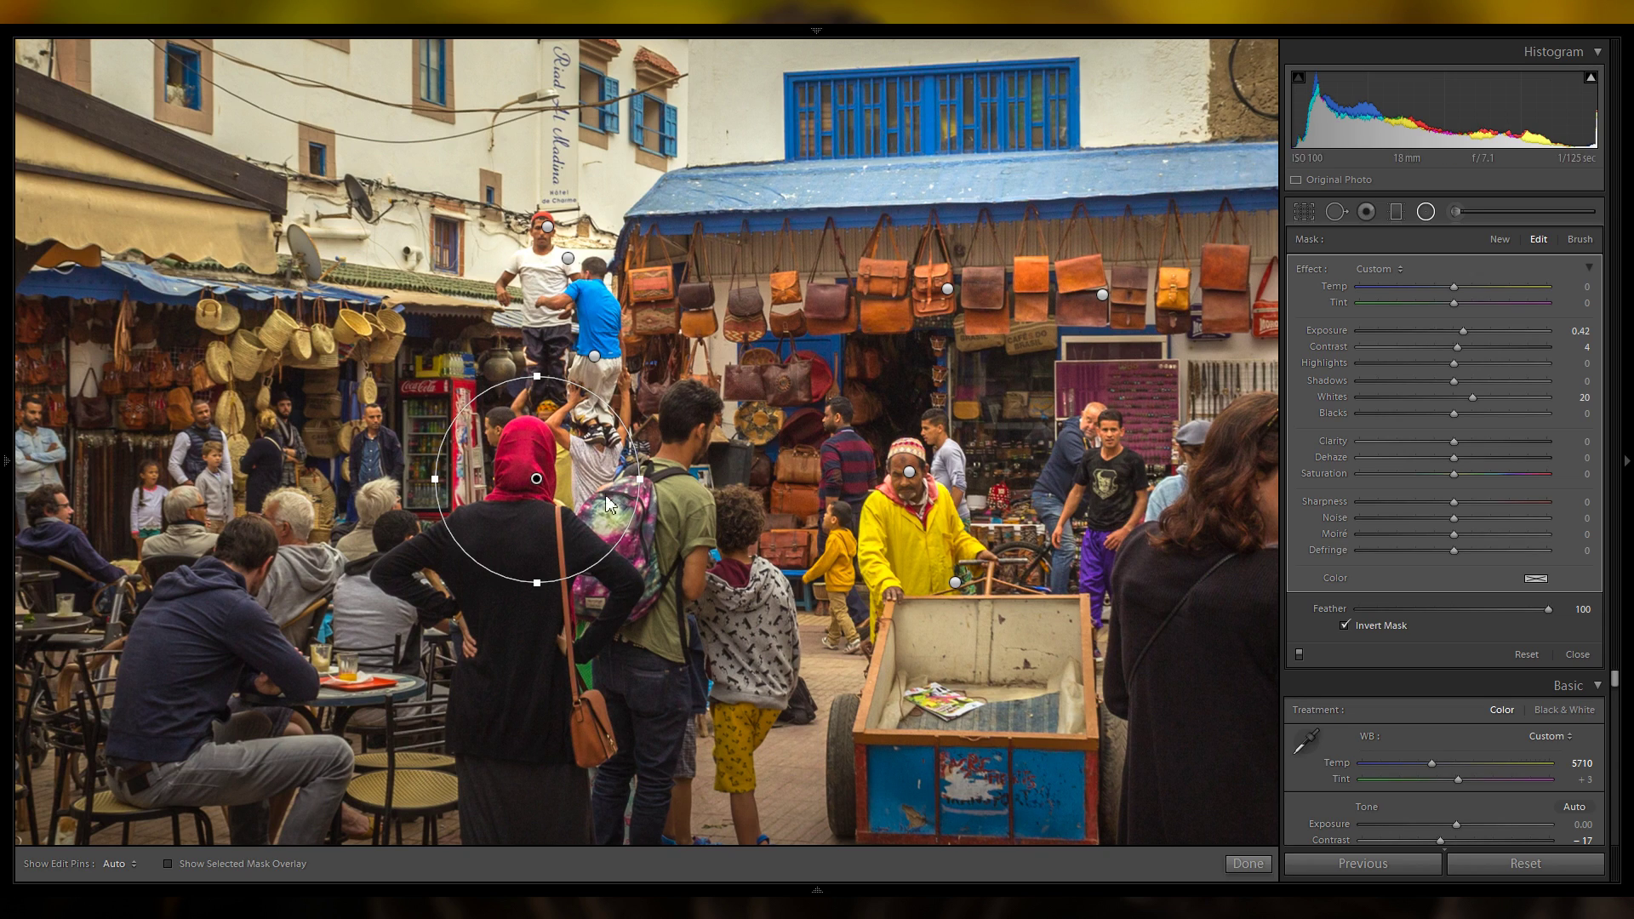
pyautogui.moveTo(596, 492); pyautogui.dragTo(311, 545)
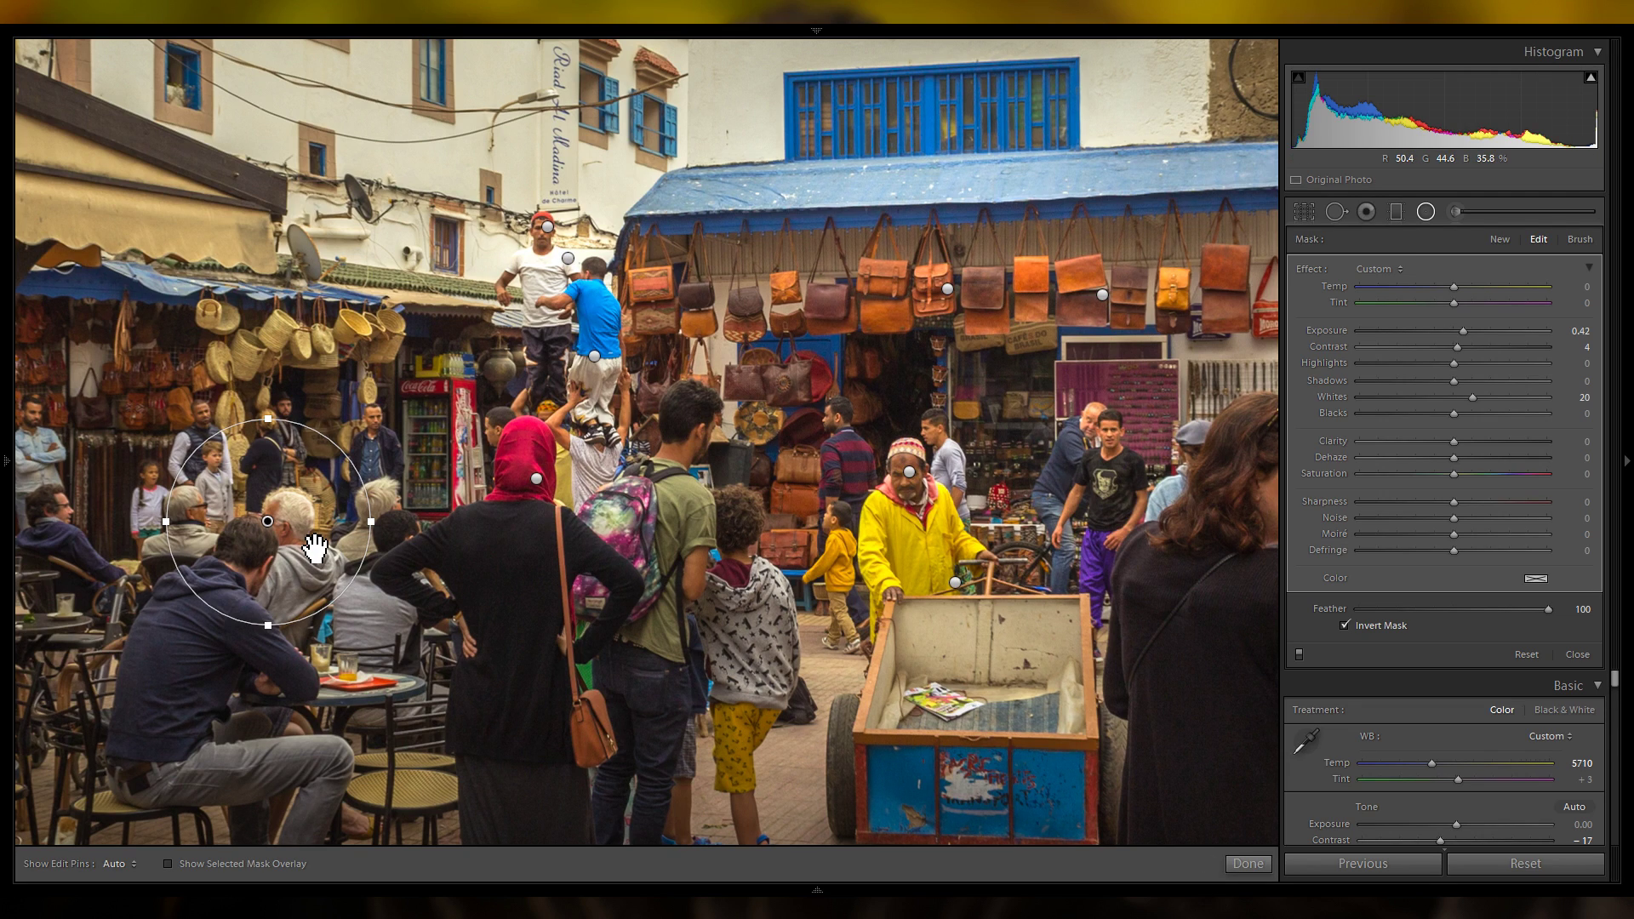
pyautogui.moveTo(419, 554); pyautogui.dragTo(594, 493)
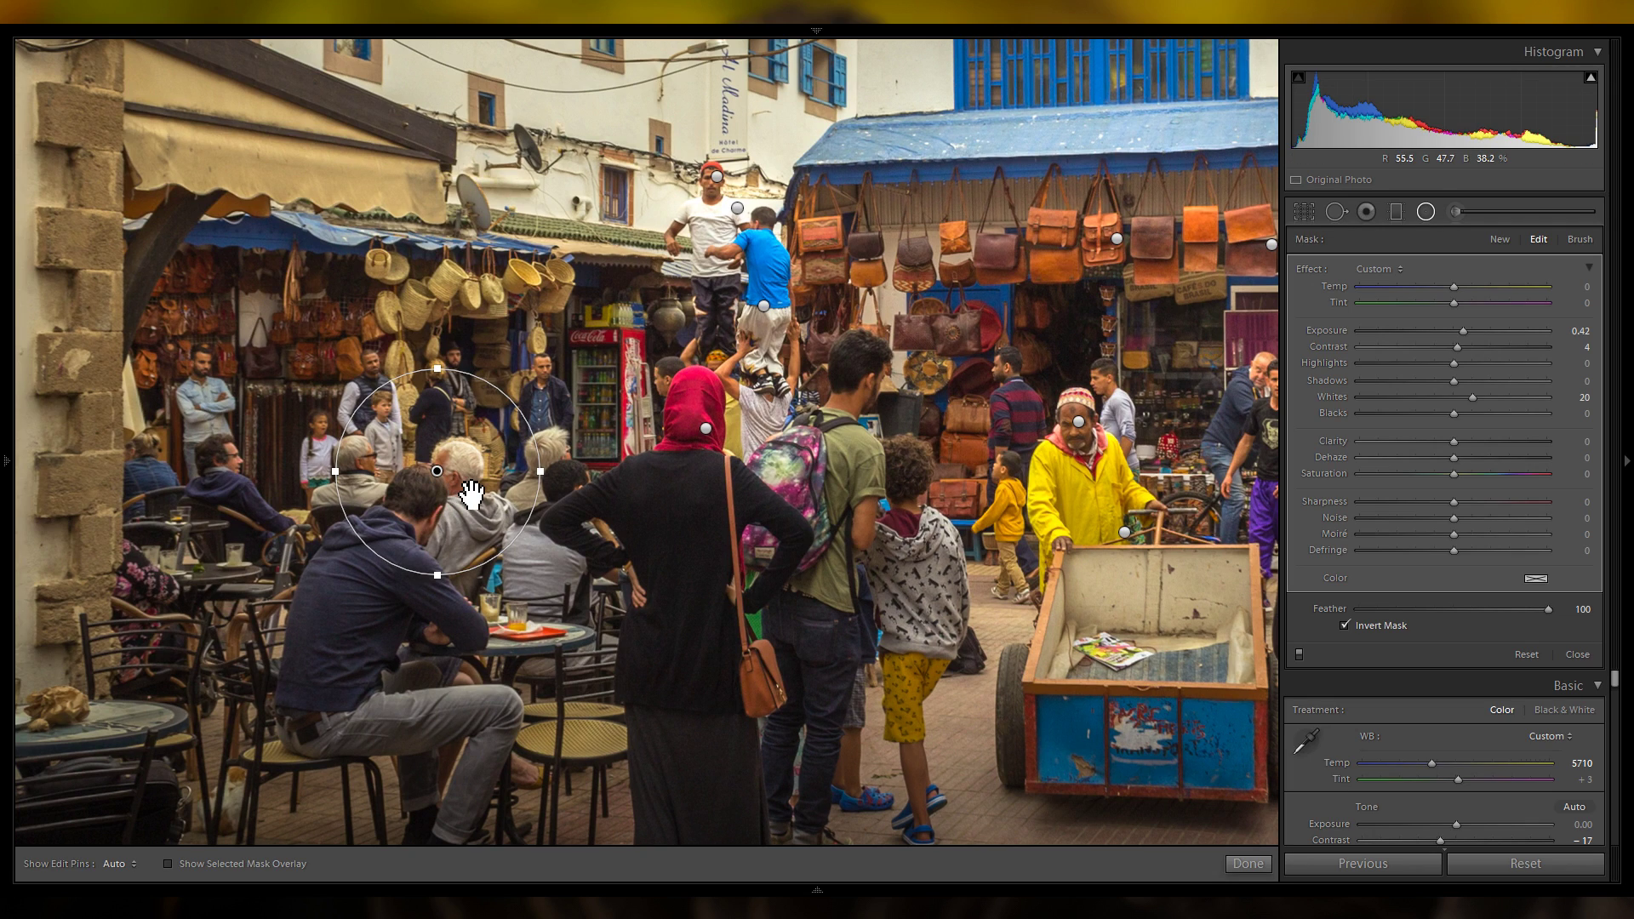
pyautogui.moveTo(470, 505); pyautogui.dragTo(387, 430)
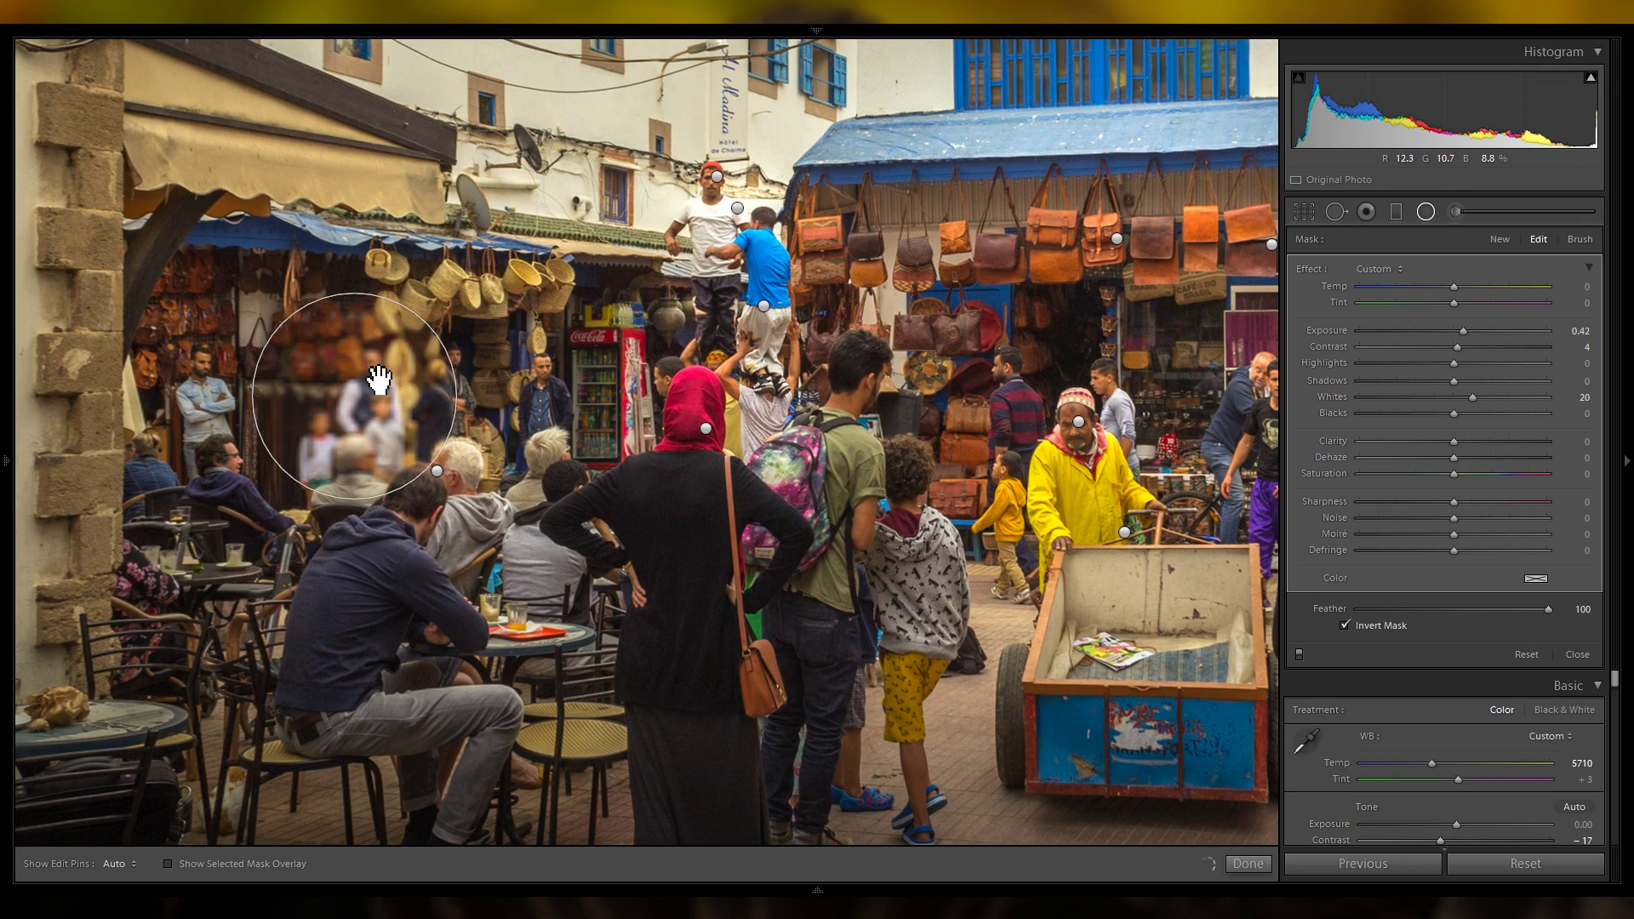
# Examine the brightened people and stalls across the whole photo and up close with the radial filter tool closed.
pyautogui.moveTo(497, 432); pyautogui.dragTo(532, 431)
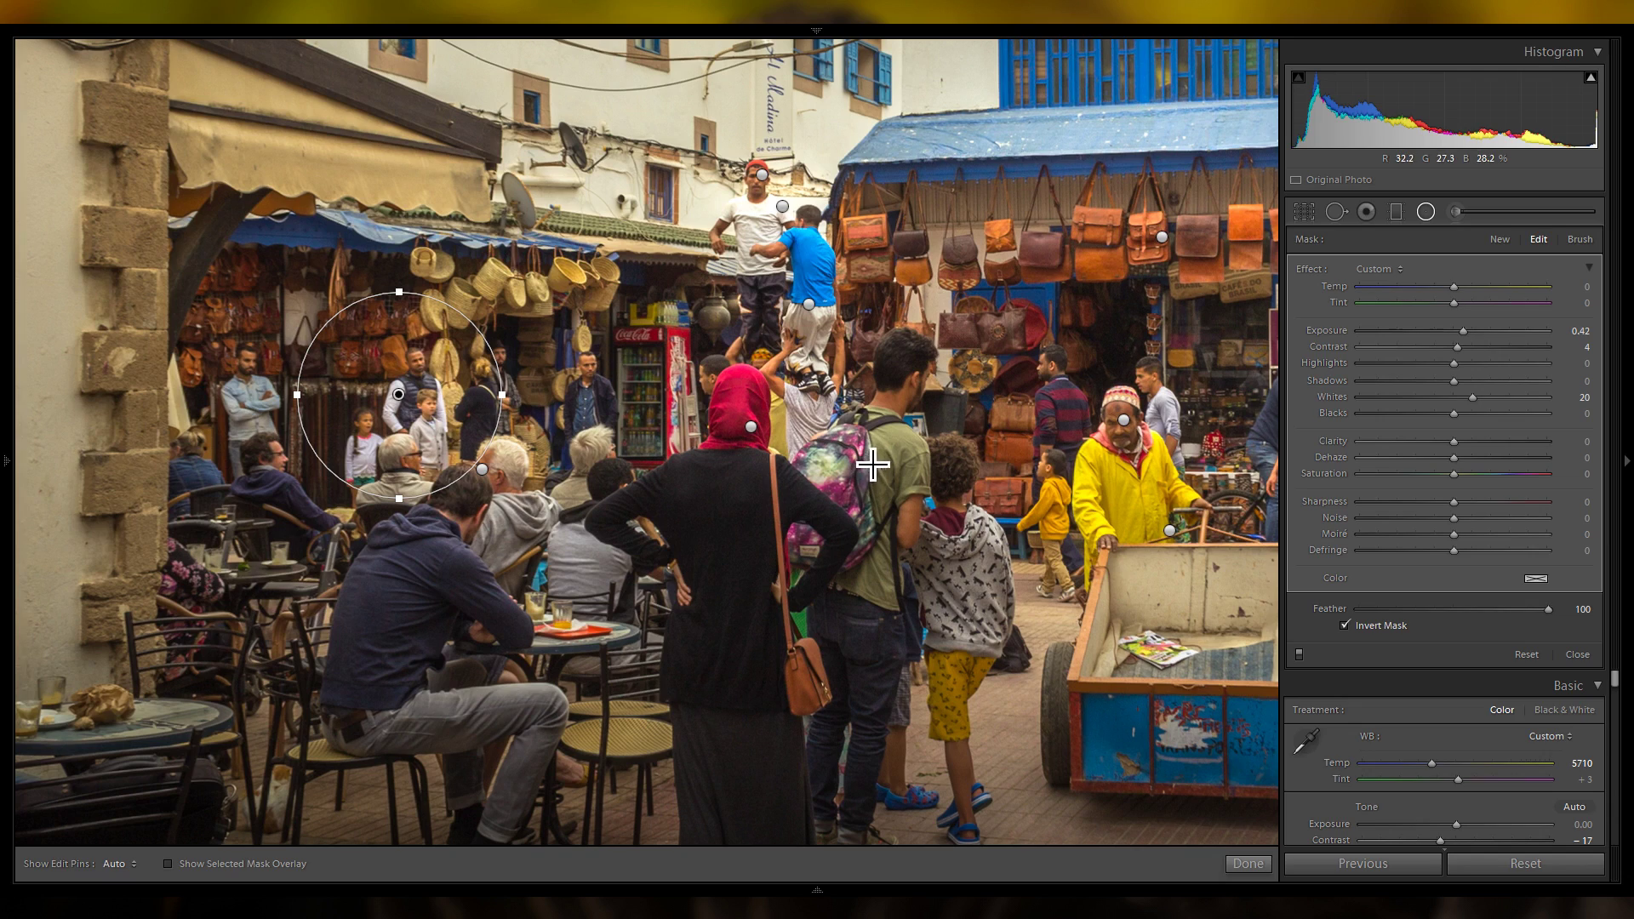
pyautogui.moveTo(891, 456); pyautogui.dragTo(639, 485)
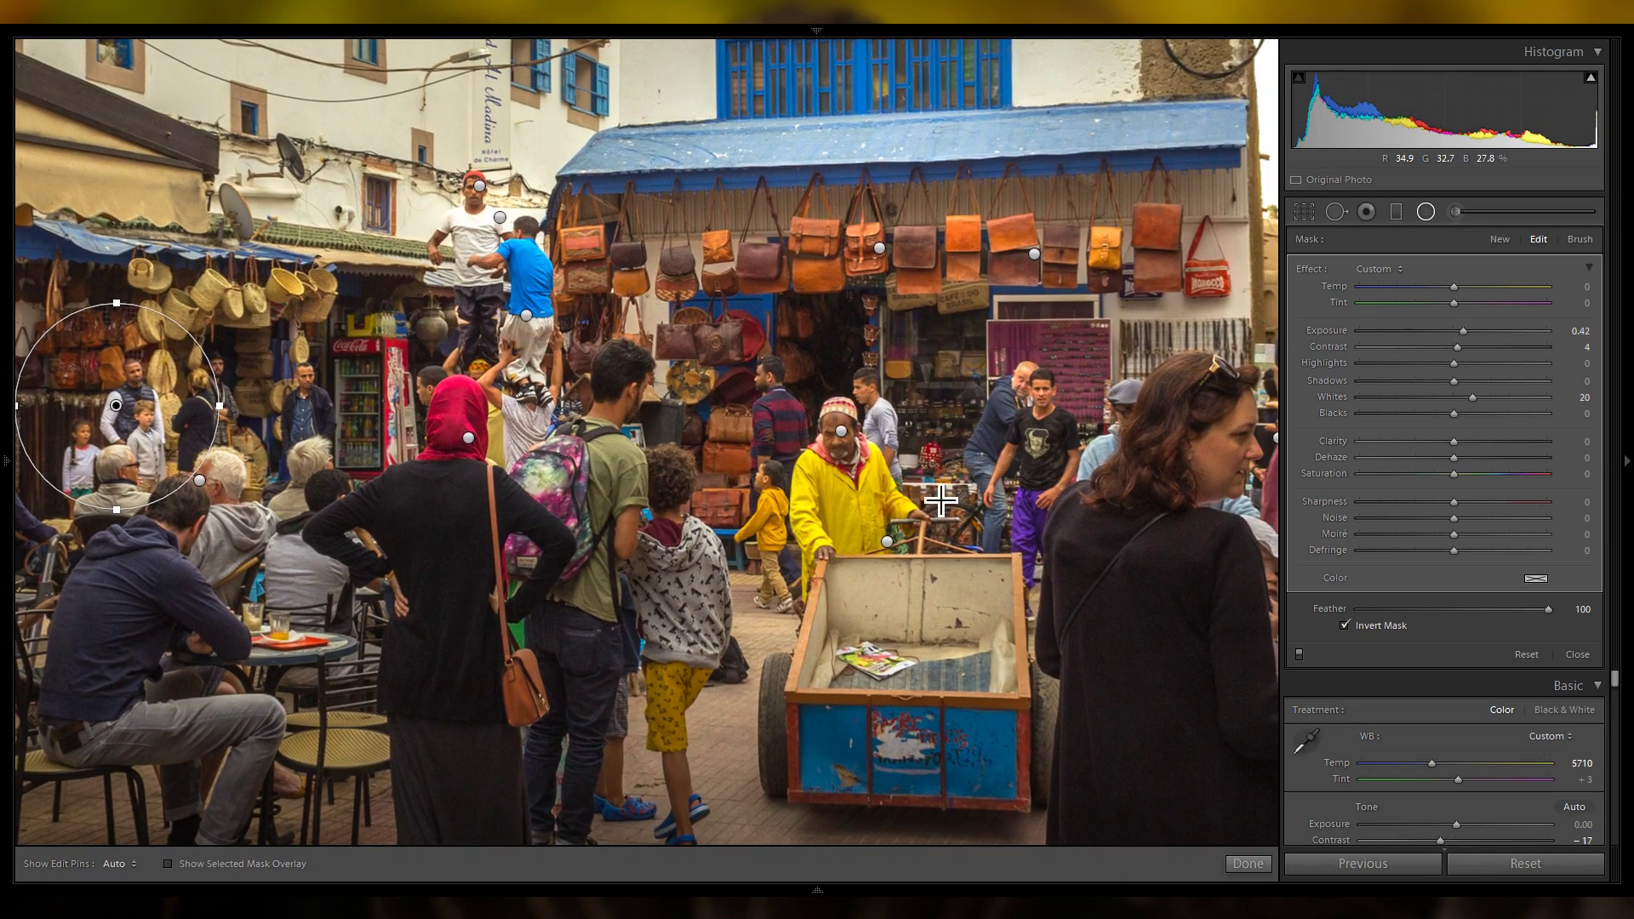
pyautogui.moveTo(928, 568); pyautogui.dragTo(824, 499)
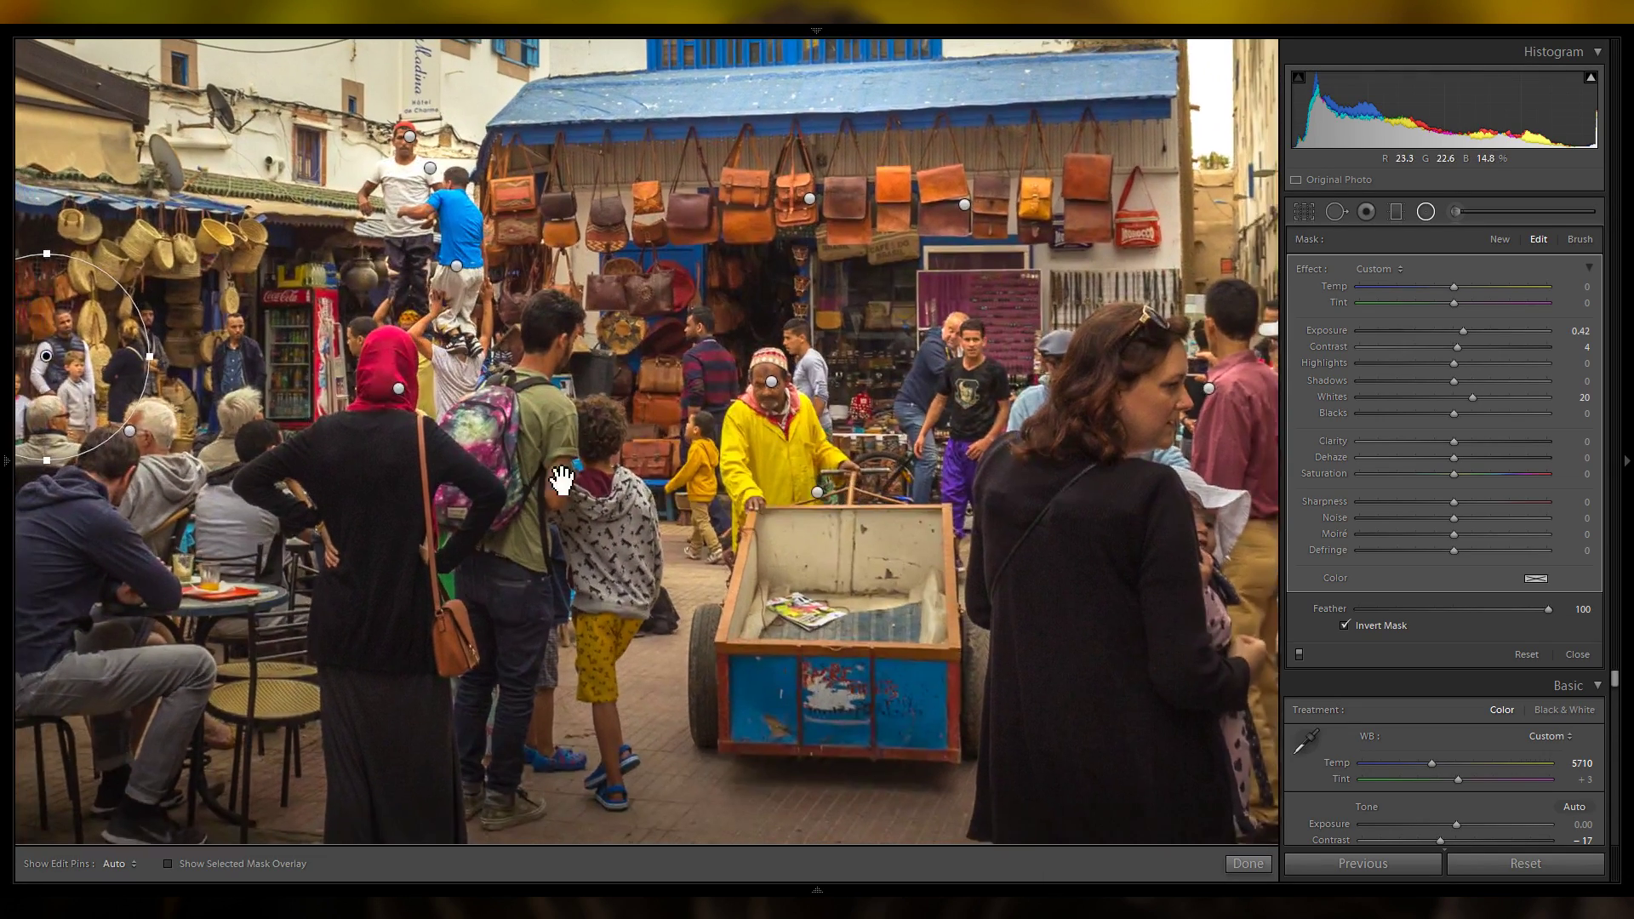
pyautogui.moveTo(540, 481); pyautogui.dragTo(996, 521)
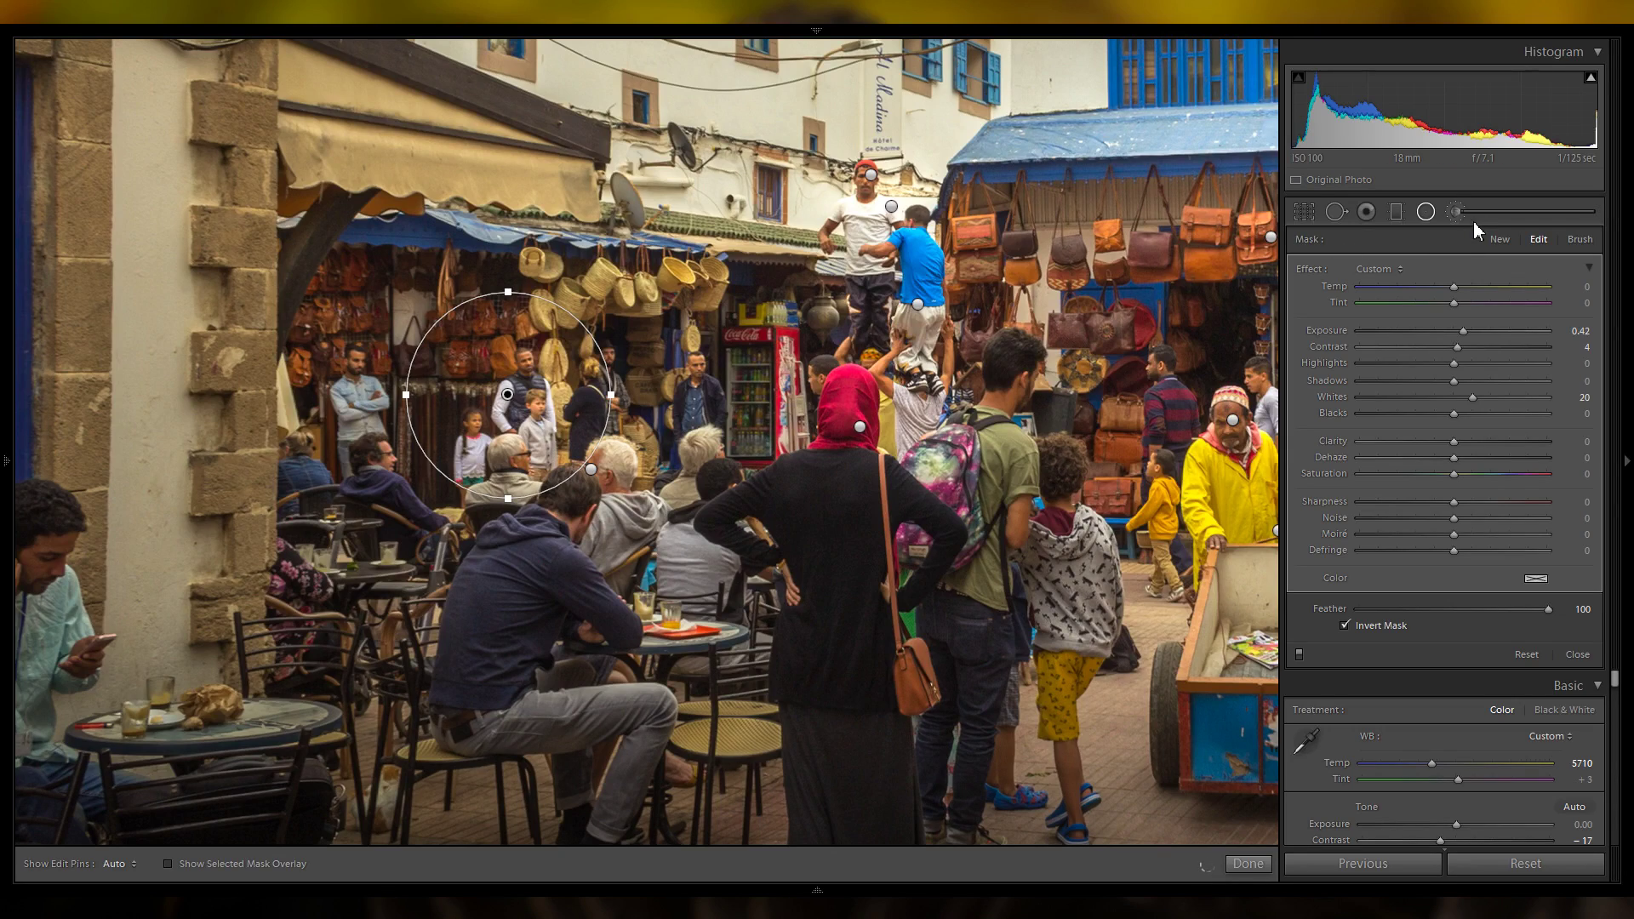
pyautogui.click(1428, 212)
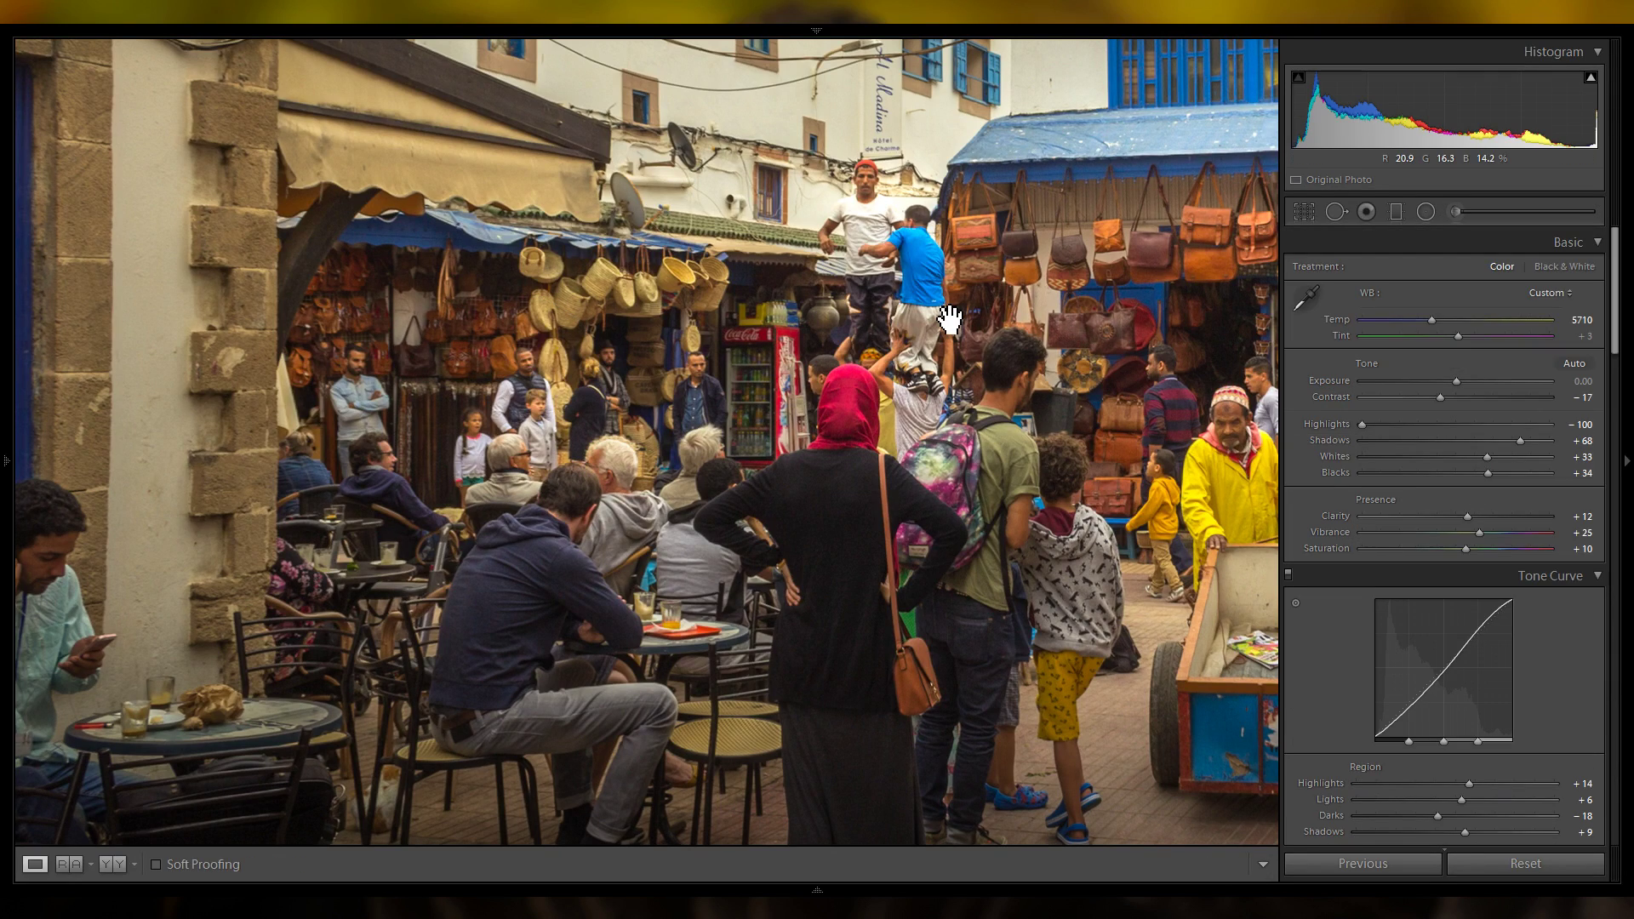
pyautogui.click(833, 393)
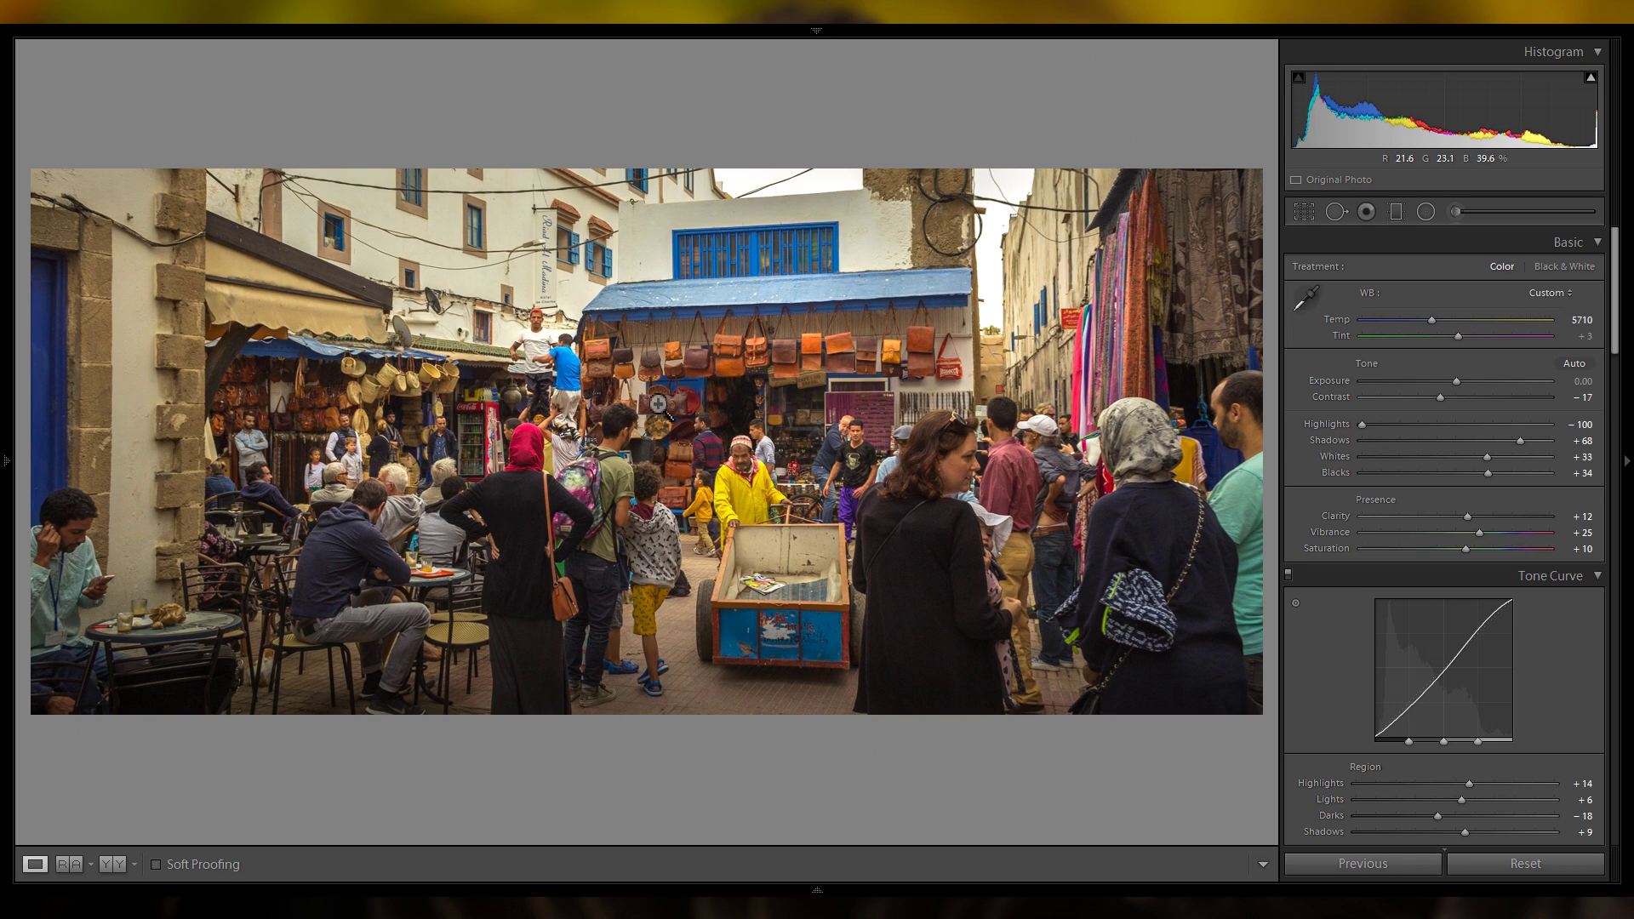
pyautogui.click(393, 464)
pyautogui.moveTo(877, 443); pyautogui.dragTo(1032, 365)
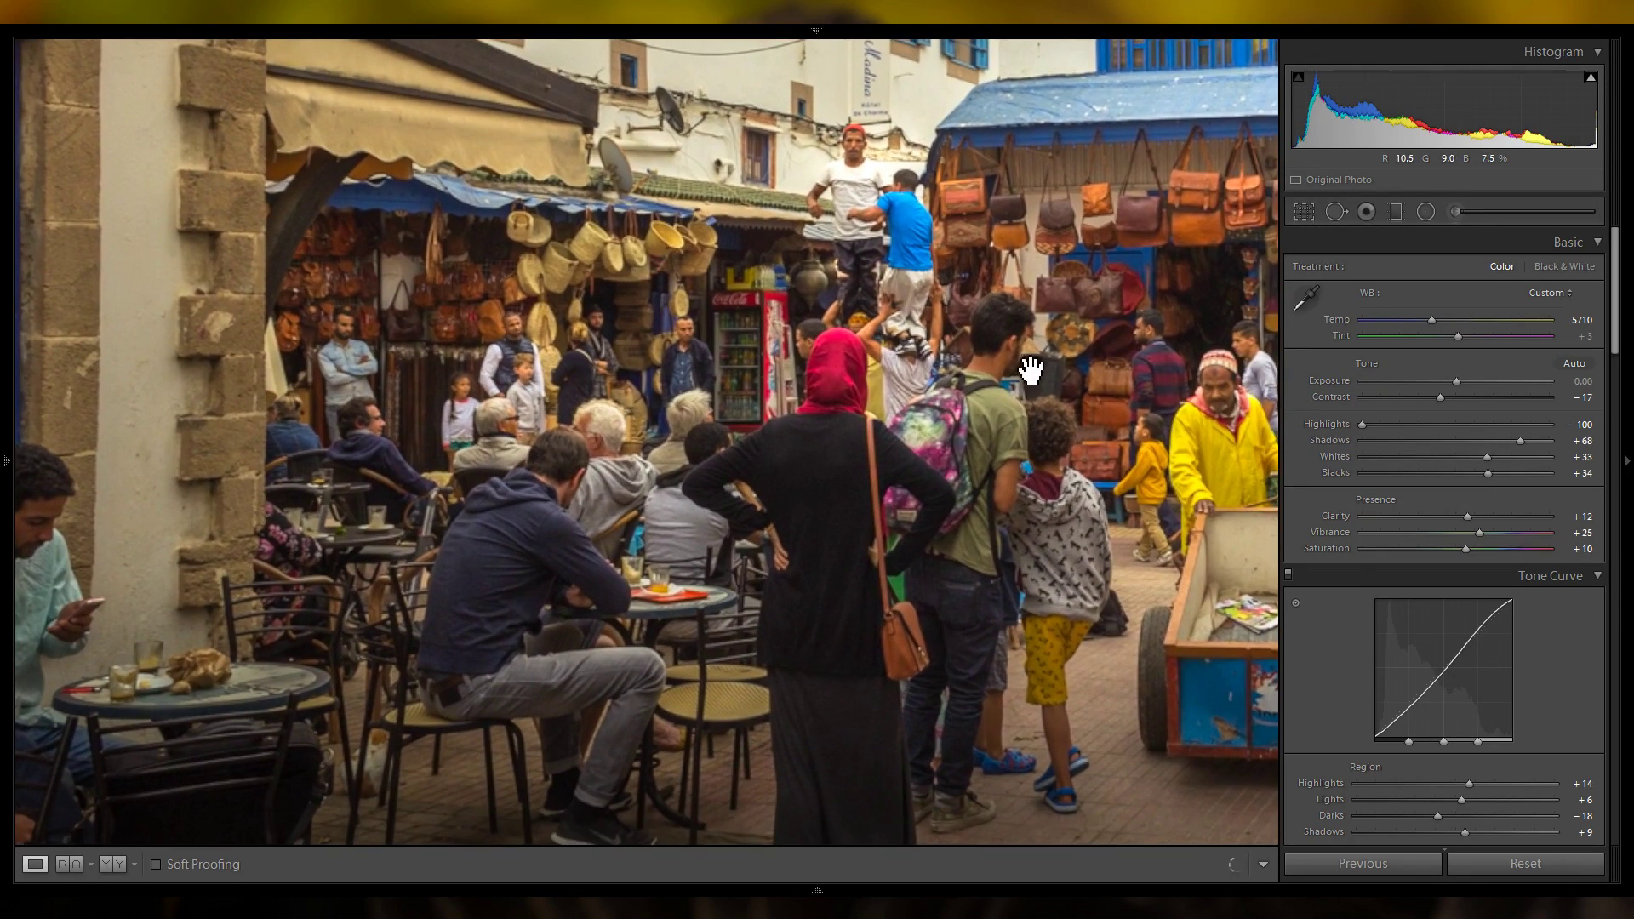
# Copy the seated men's radial filter to the phone user's cafe table, widen it to a flat ellipse and set its Exposure to 0.74.
pyautogui.click(1426, 211)
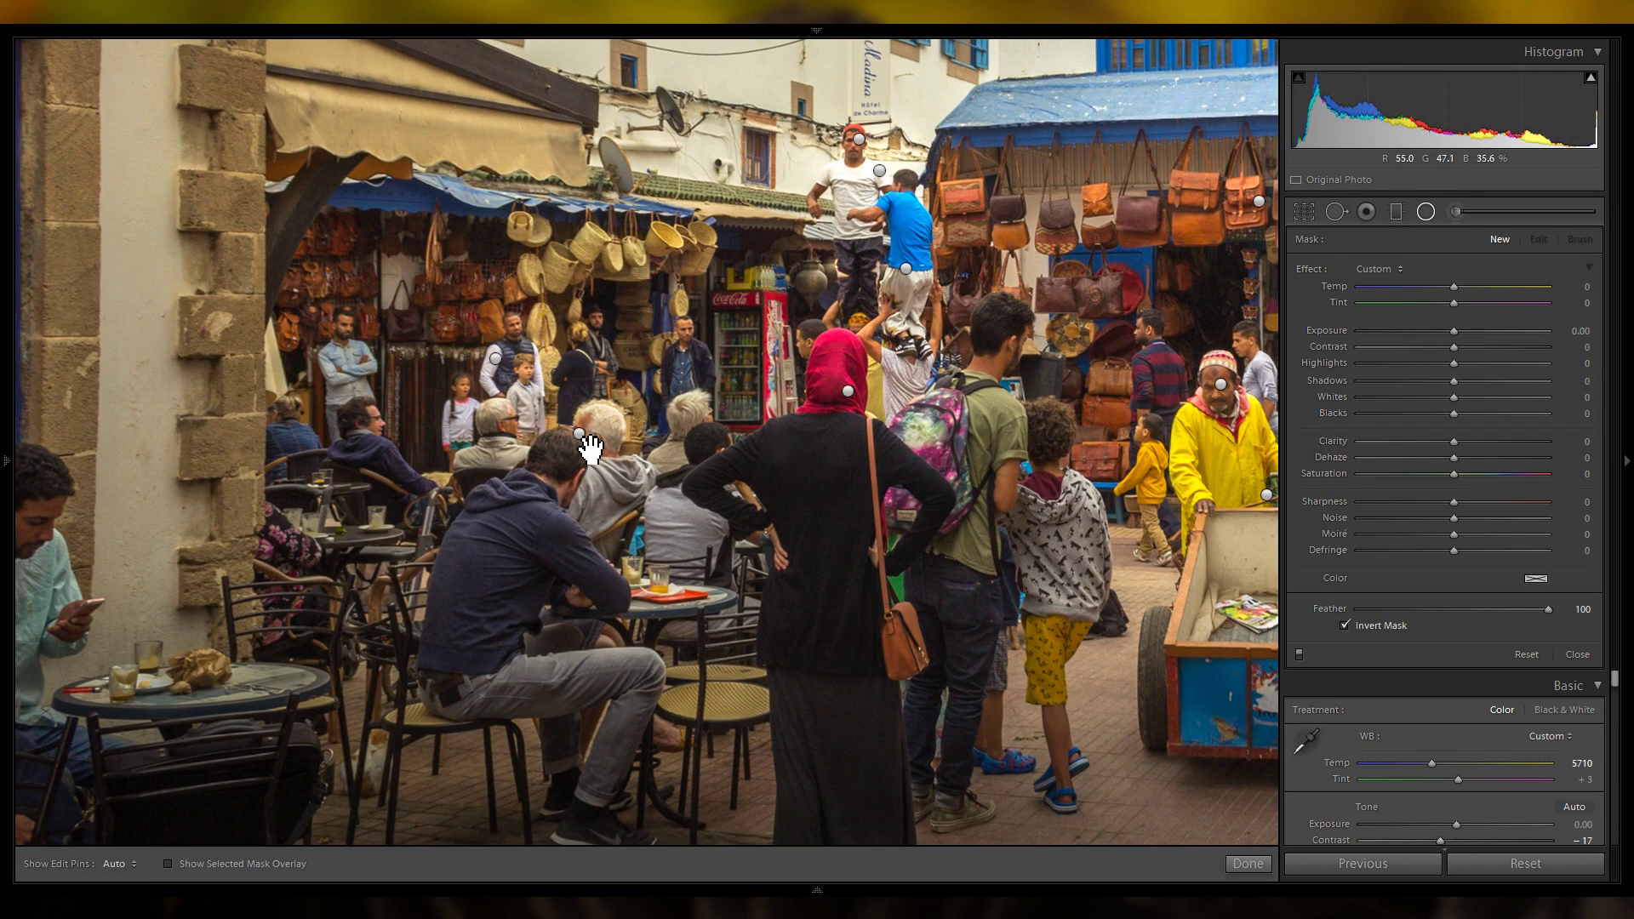
pyautogui.click(579, 433)
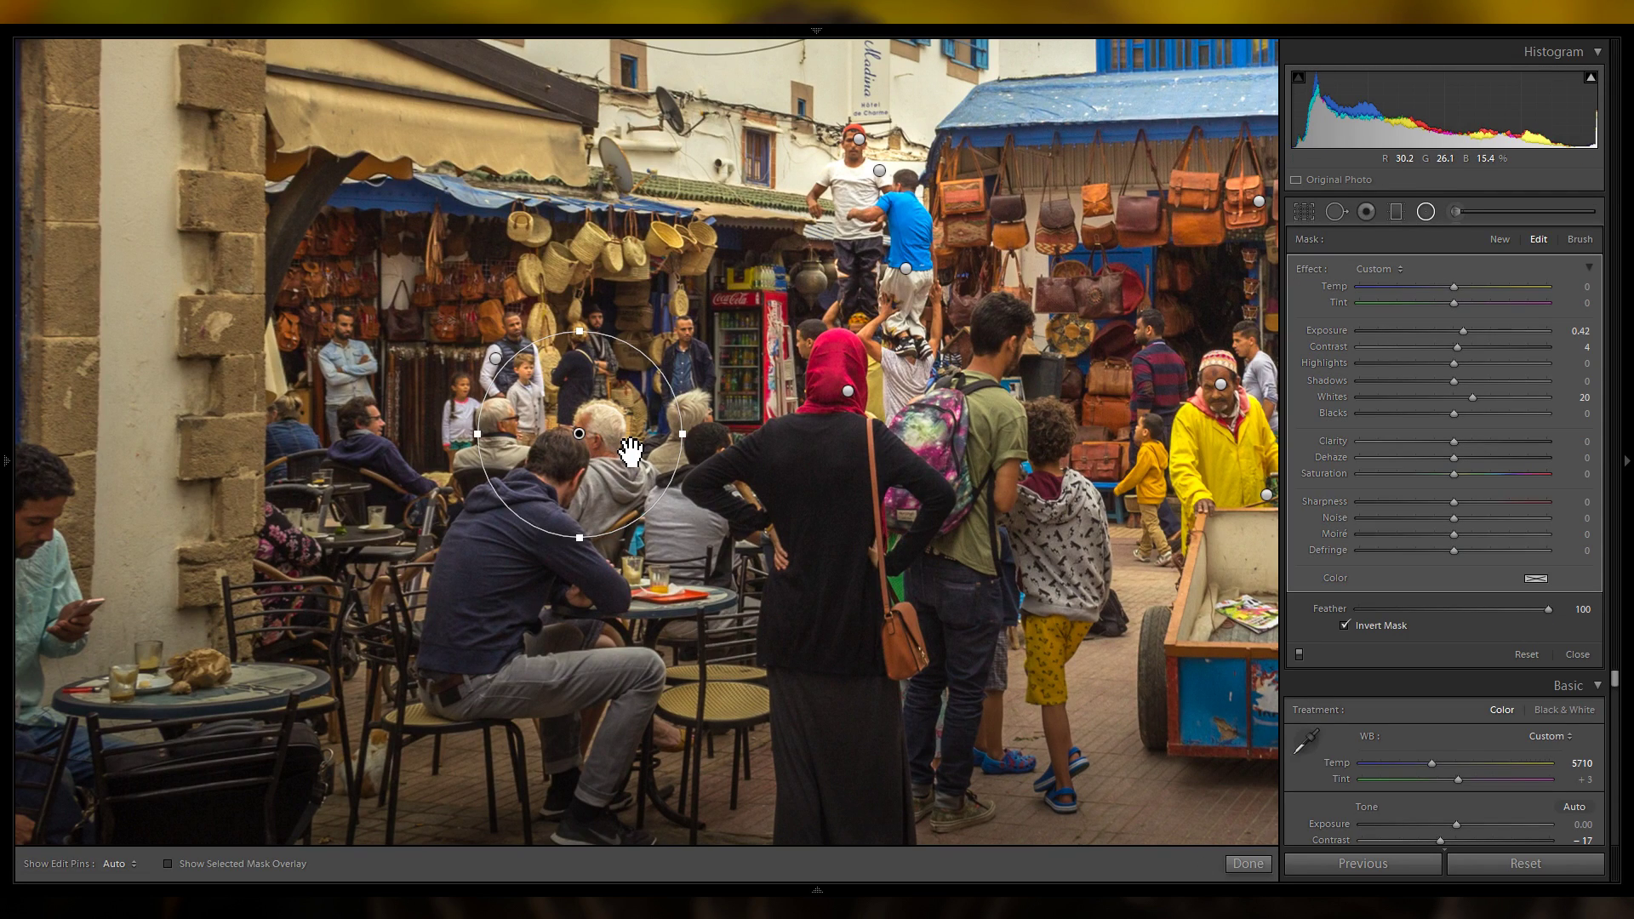
pyautogui.moveTo(610, 460); pyautogui.dragTo(183, 681)
pyautogui.moveTo(431, 653); pyautogui.dragTo(686, 548)
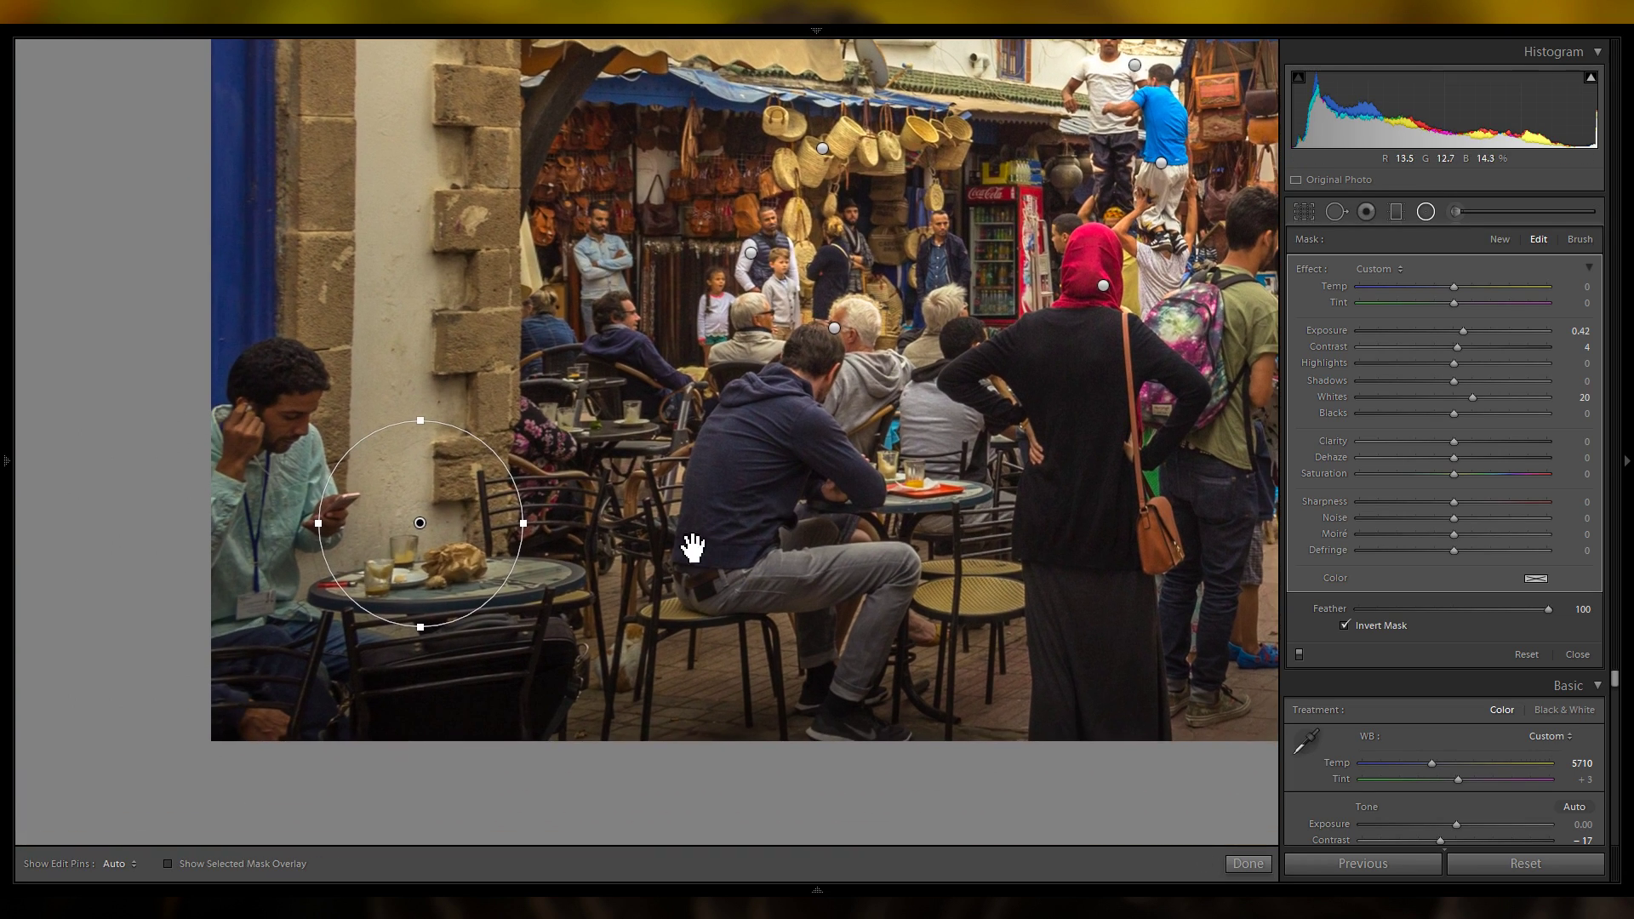
pyautogui.moveTo(527, 527); pyautogui.dragTo(375, 477)
pyautogui.moveTo(596, 412); pyautogui.dragTo(1082, 400)
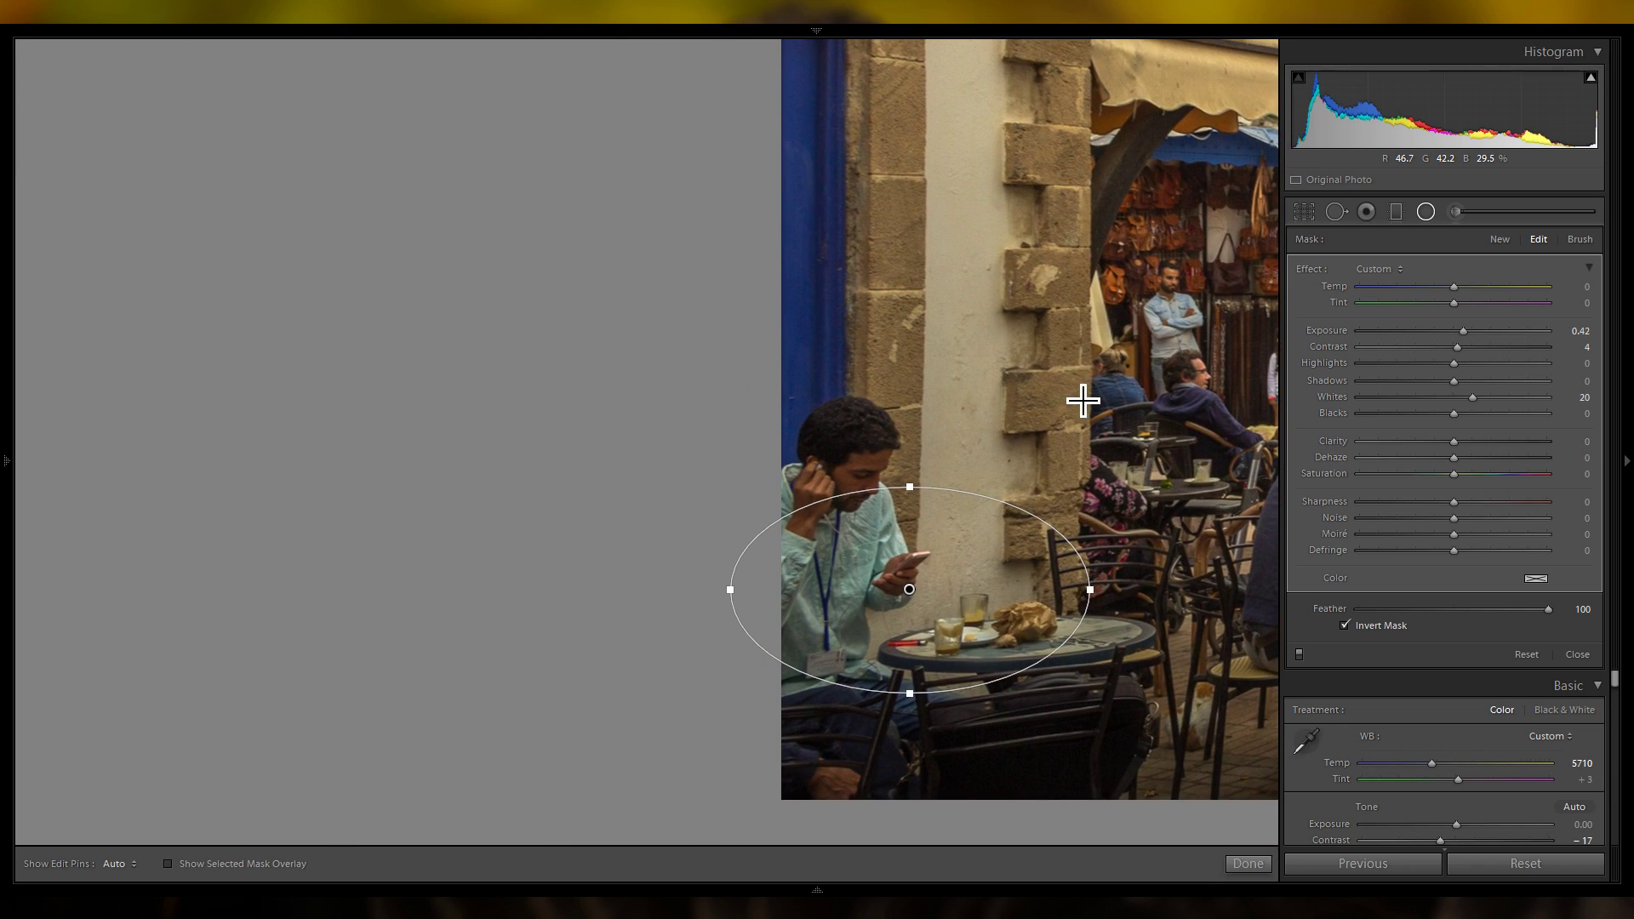
pyautogui.moveTo(992, 566); pyautogui.dragTo(1035, 575)
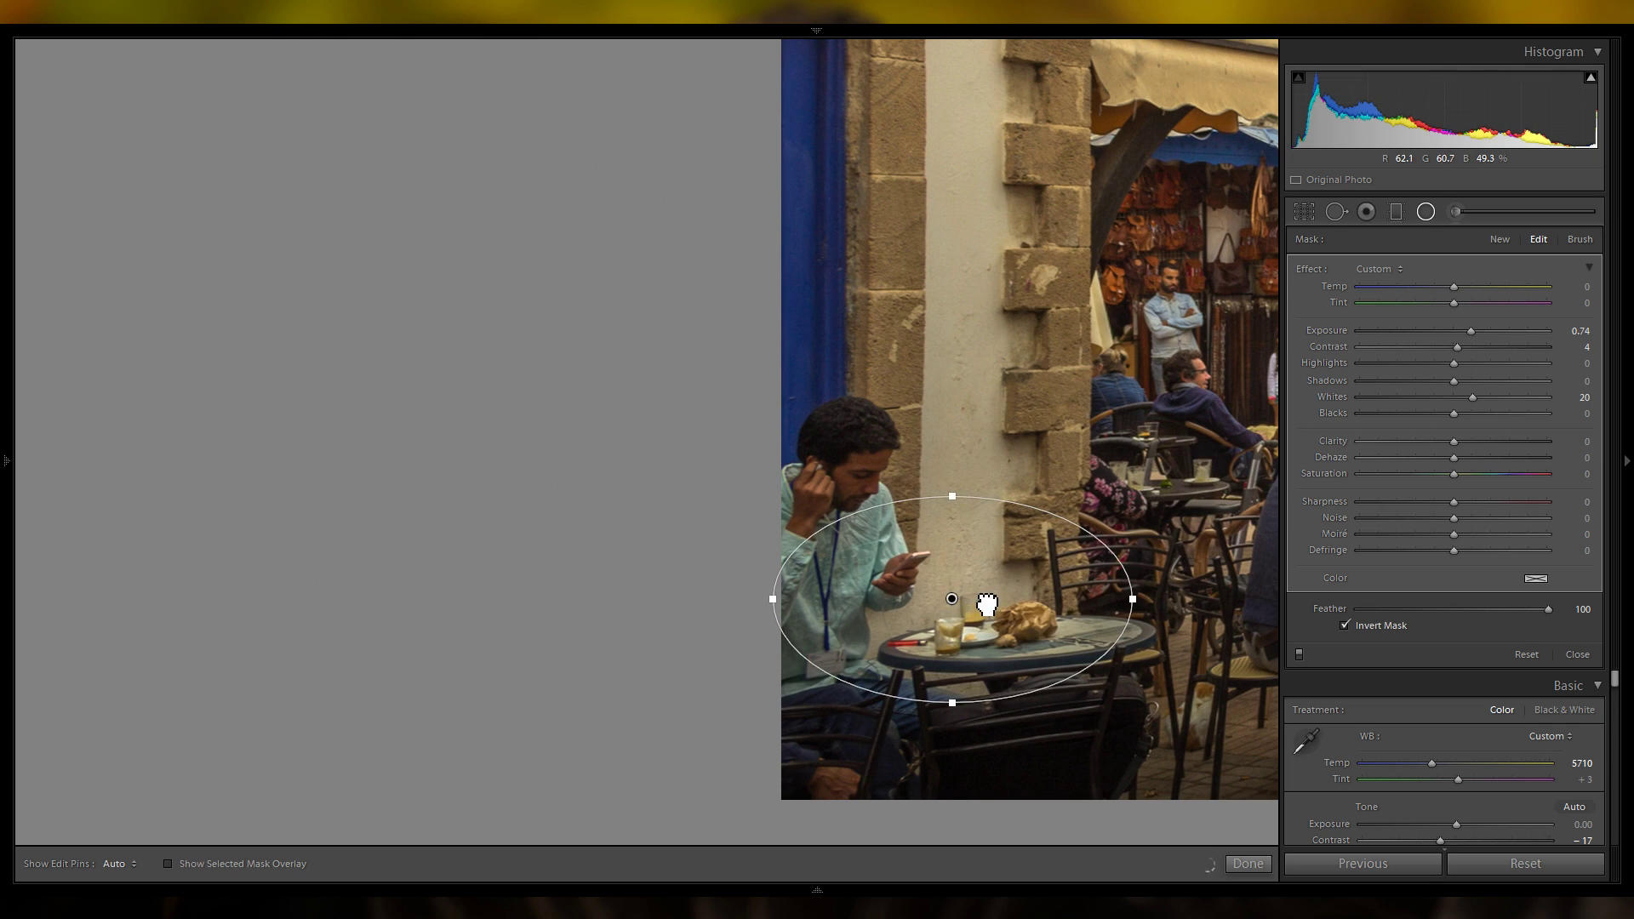
# Copy the table filter onto the pale wall above, stretch it taller and set its Exposure to 0.34.
pyautogui.moveTo(1017, 639); pyautogui.dragTo(1041, 368)
pyautogui.moveTo(989, 226); pyautogui.dragTo(985, 72)
pyautogui.moveTo(1471, 331); pyautogui.dragTo(1465, 333)
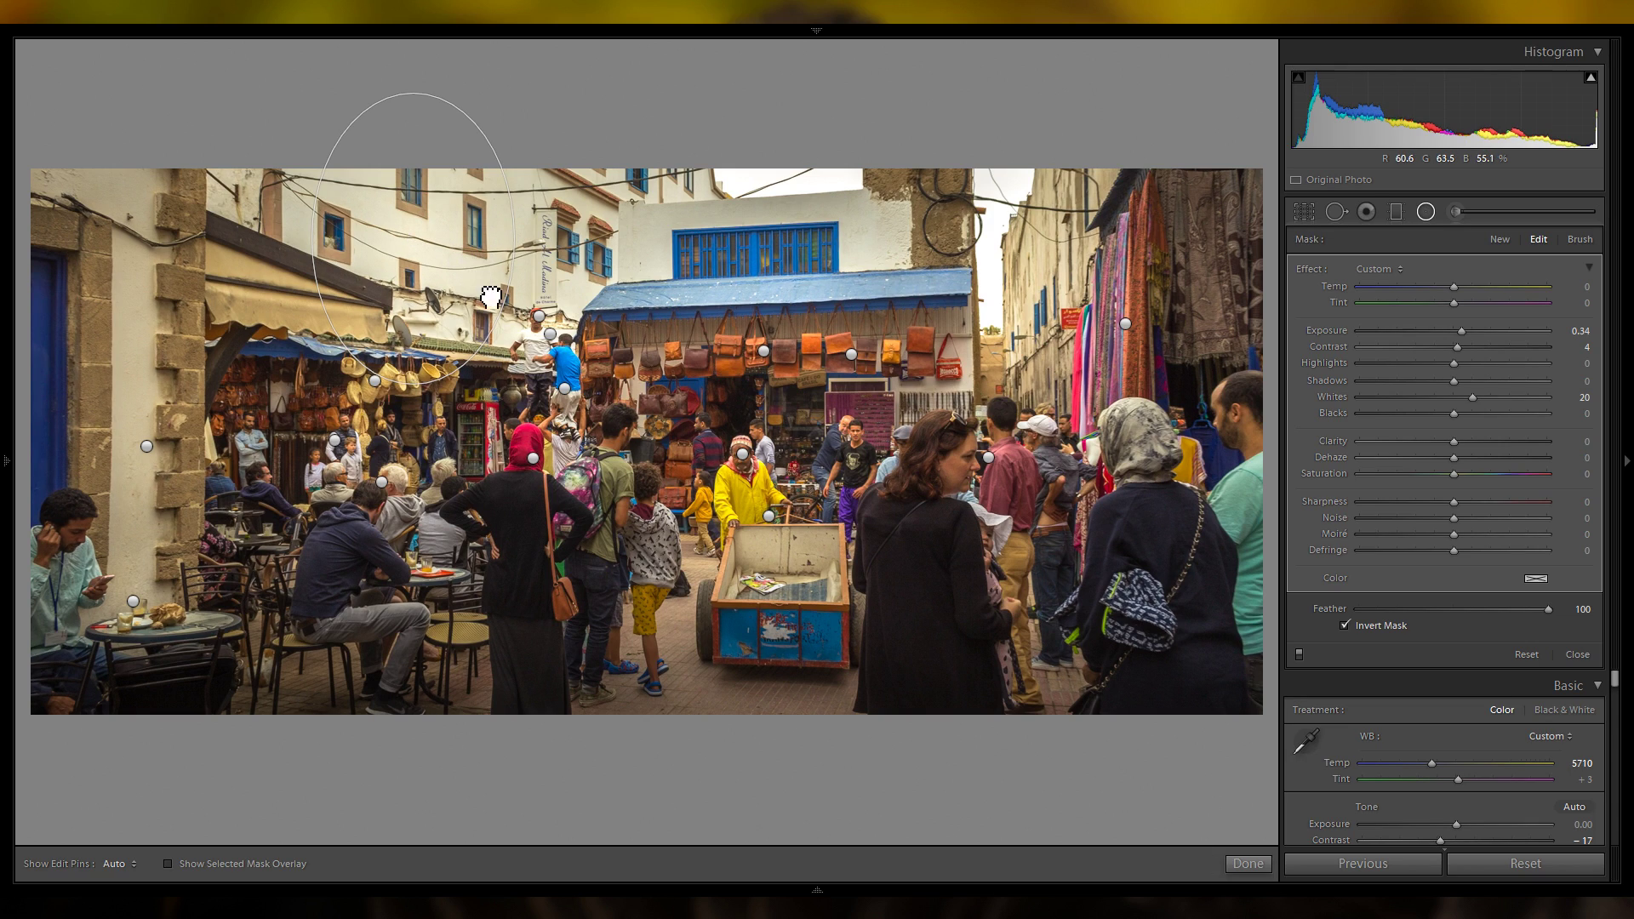
# Place copies of the wall filter over the backpack man and boy, the hanging fabrics, the bag shop's entrance and the seated man in the hoodie.
pyautogui.moveTo(579, 534); pyautogui.dragTo(698, 510)
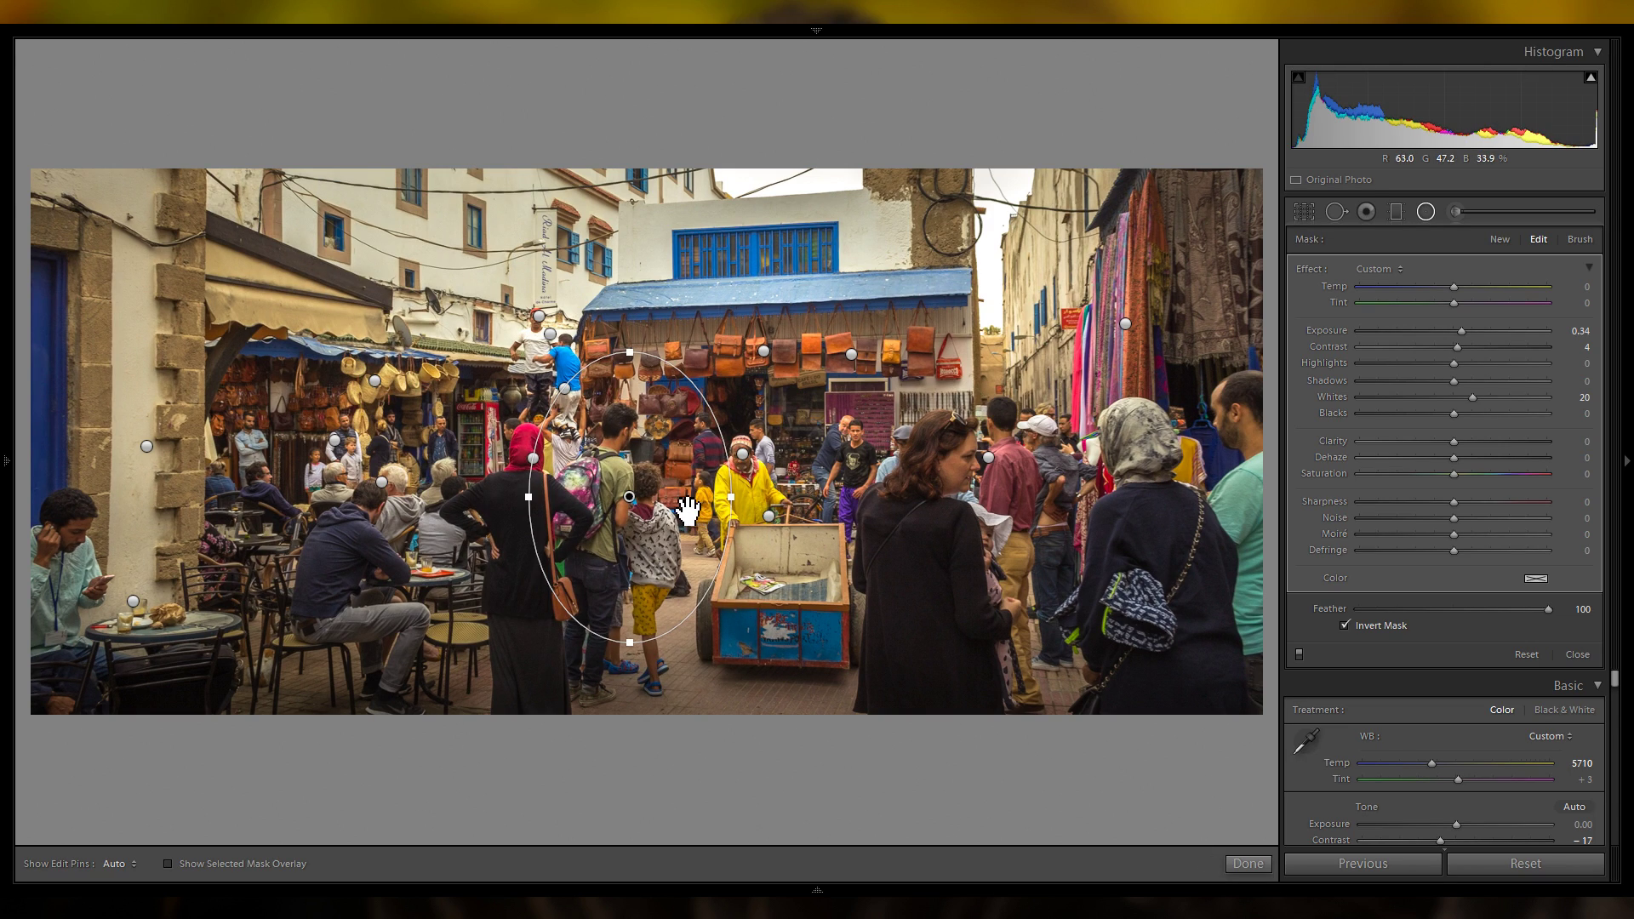
pyautogui.moveTo(661, 525); pyautogui.dragTo(1185, 317)
pyautogui.click(1189, 322)
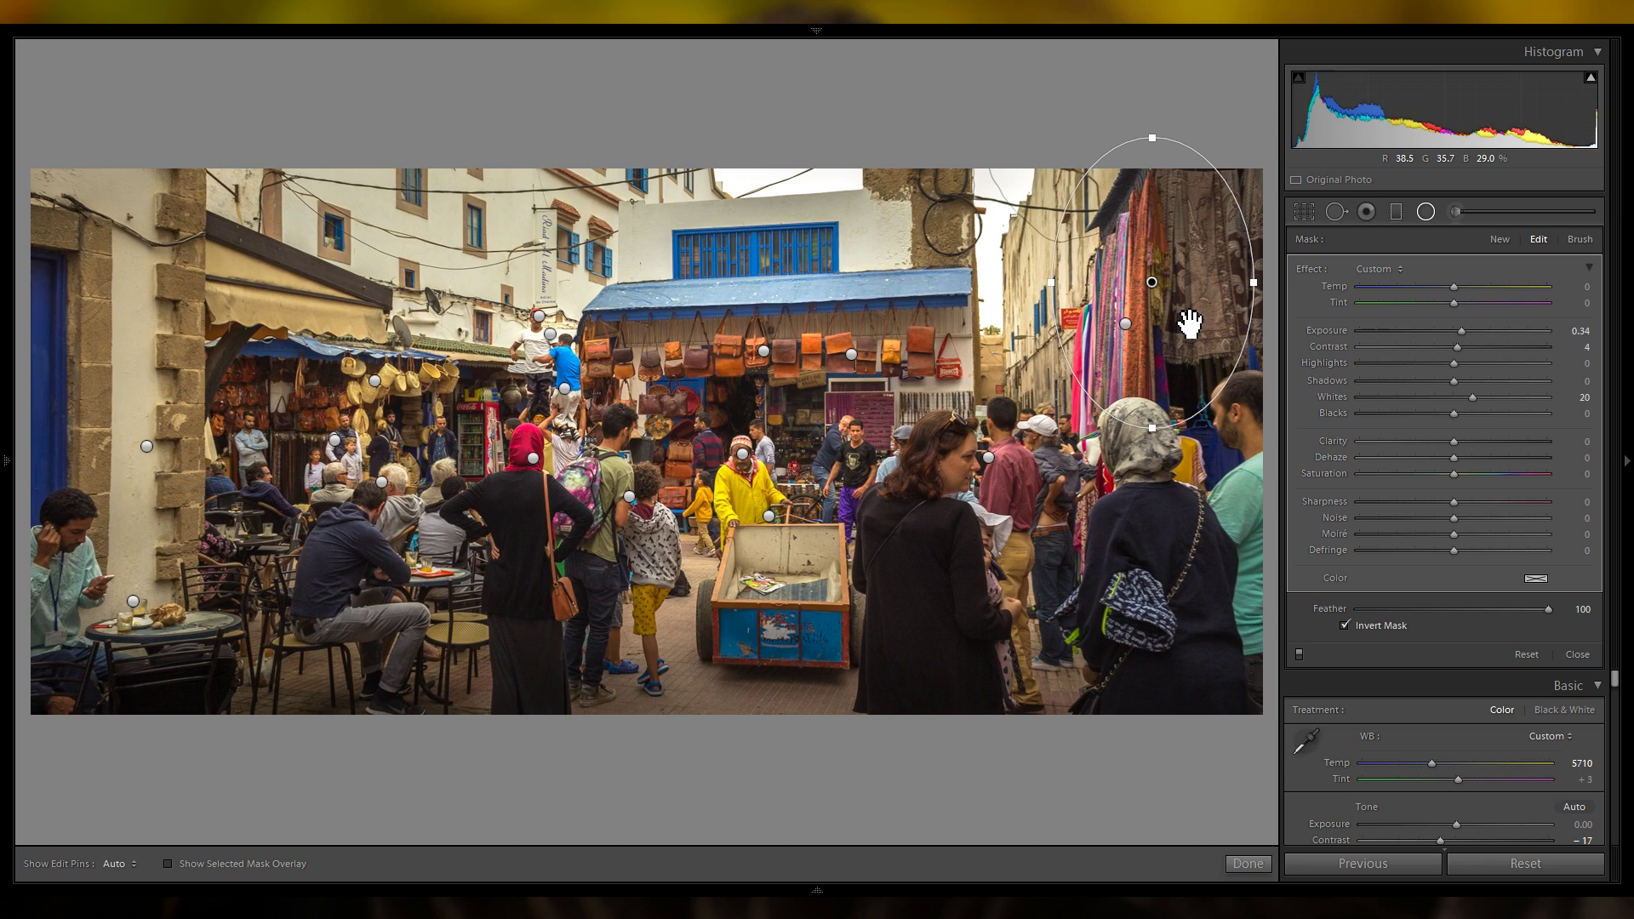
pyautogui.moveTo(1157, 362); pyautogui.dragTo(709, 502)
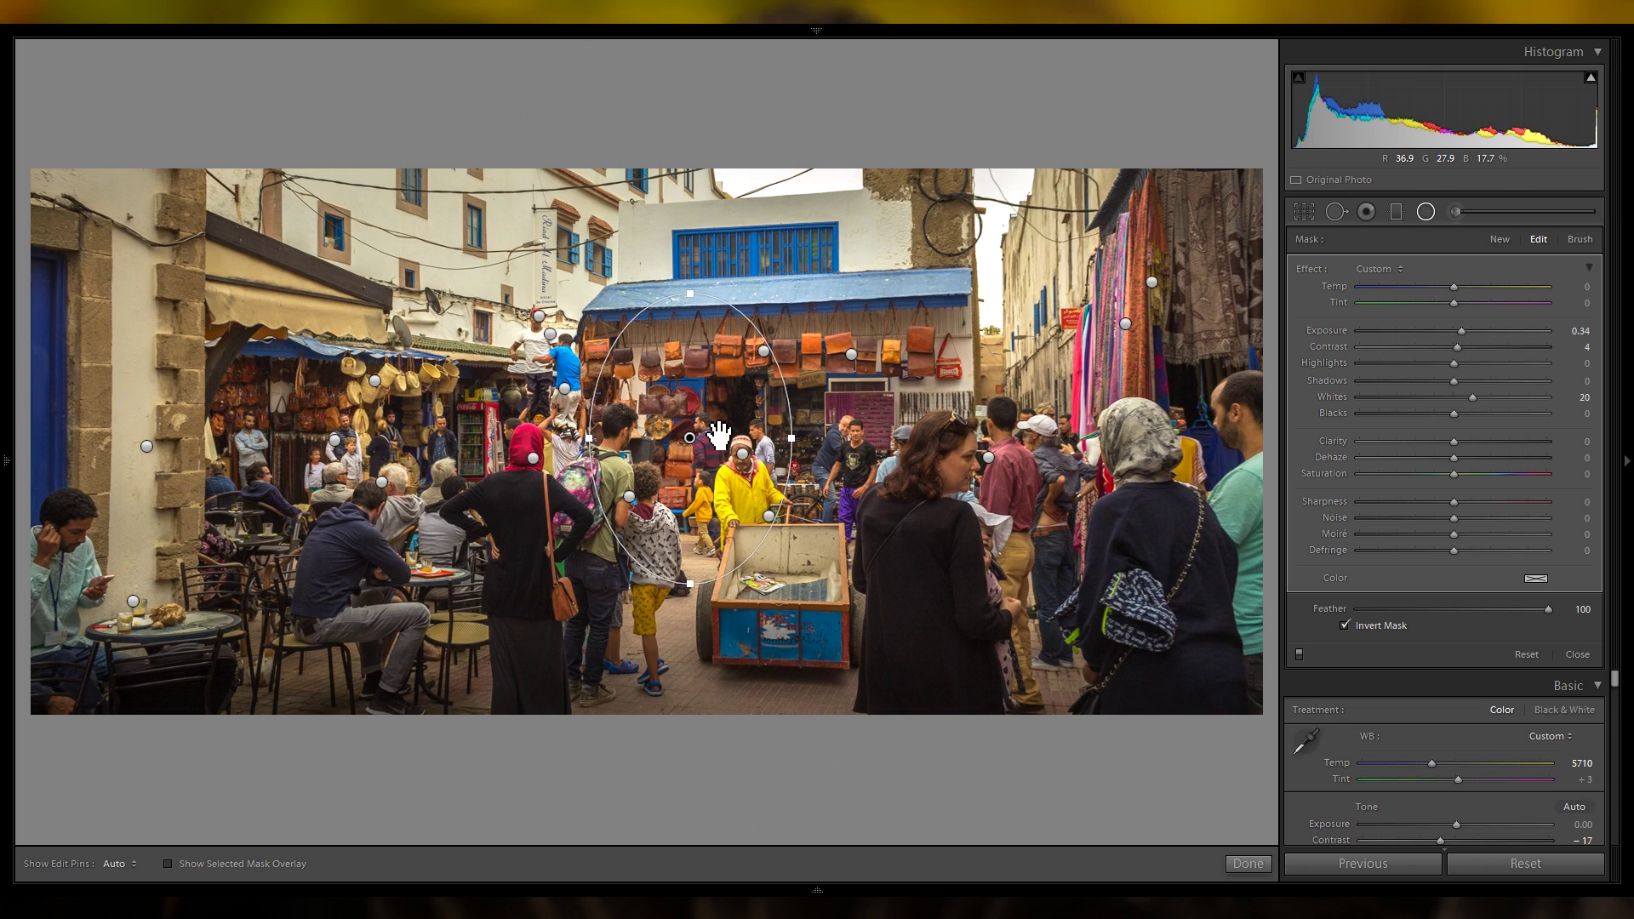
pyautogui.moveTo(661, 445); pyautogui.dragTo(328, 536)
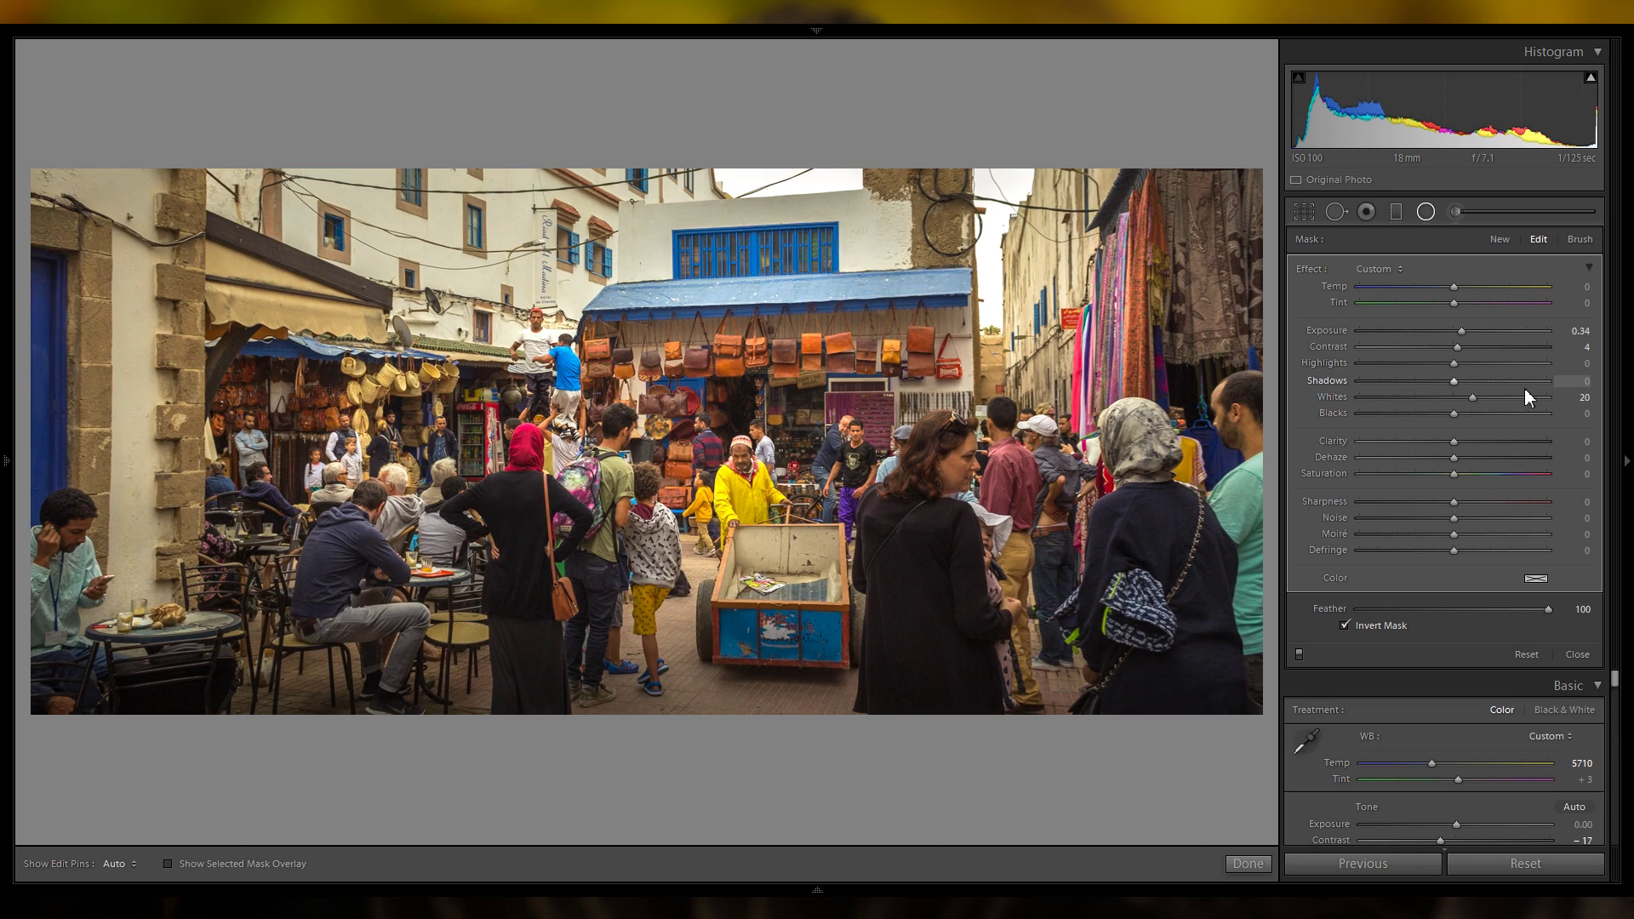
# Compare the photo with all radial filters off and on, both in full view and zoomed in on the acrobats and cart.
pyautogui.click(1300, 653)
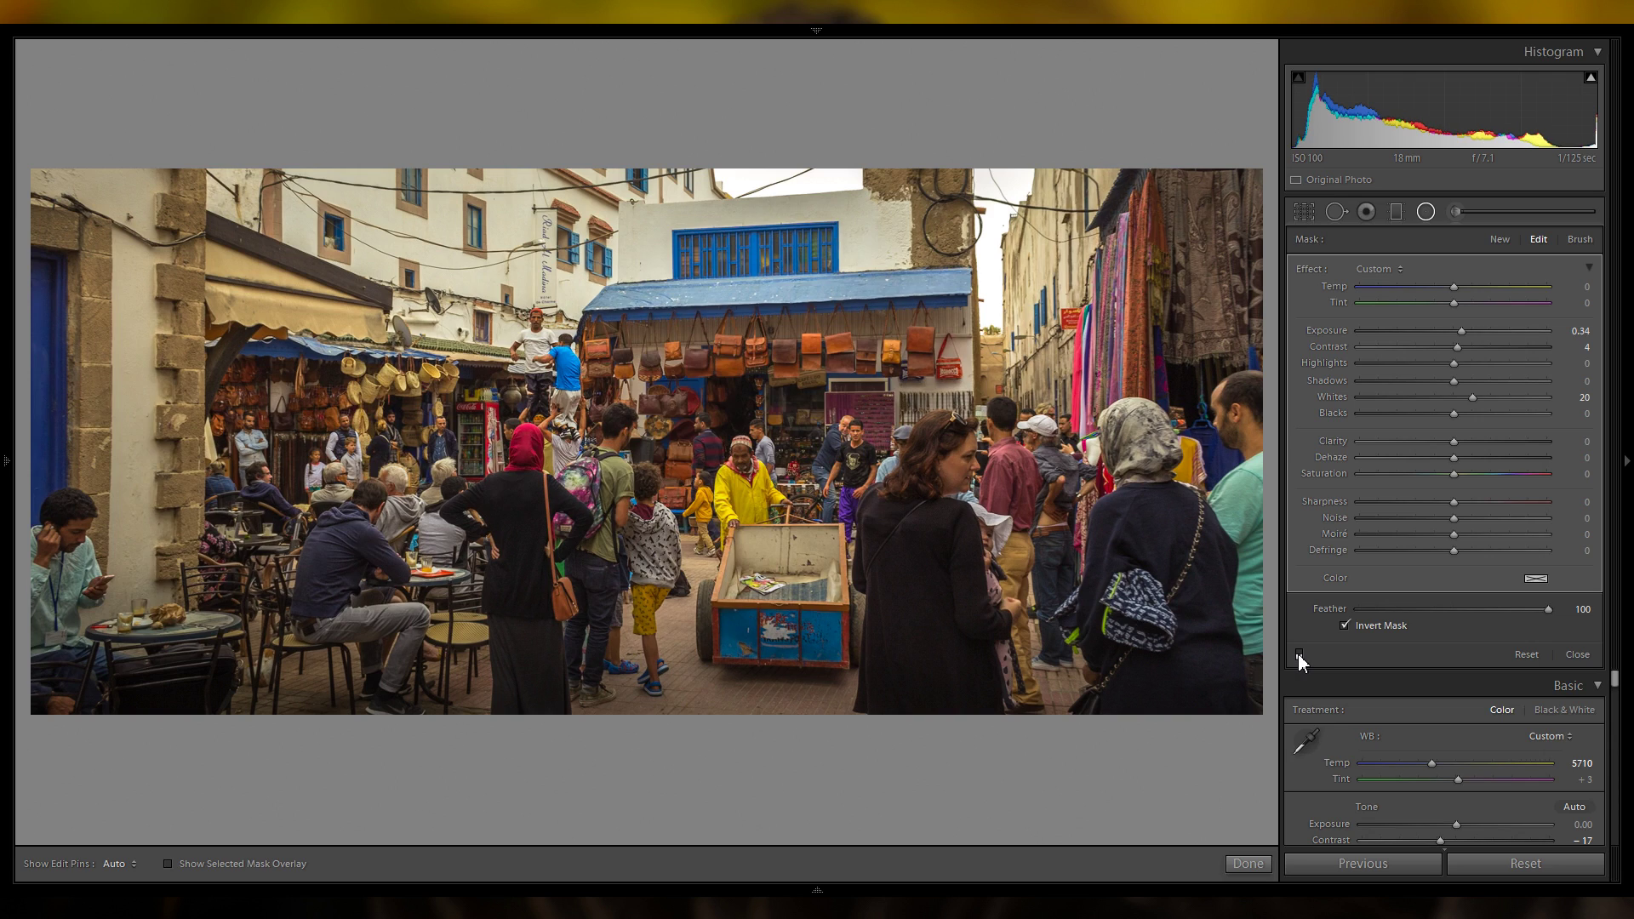
pyautogui.click(1299, 653)
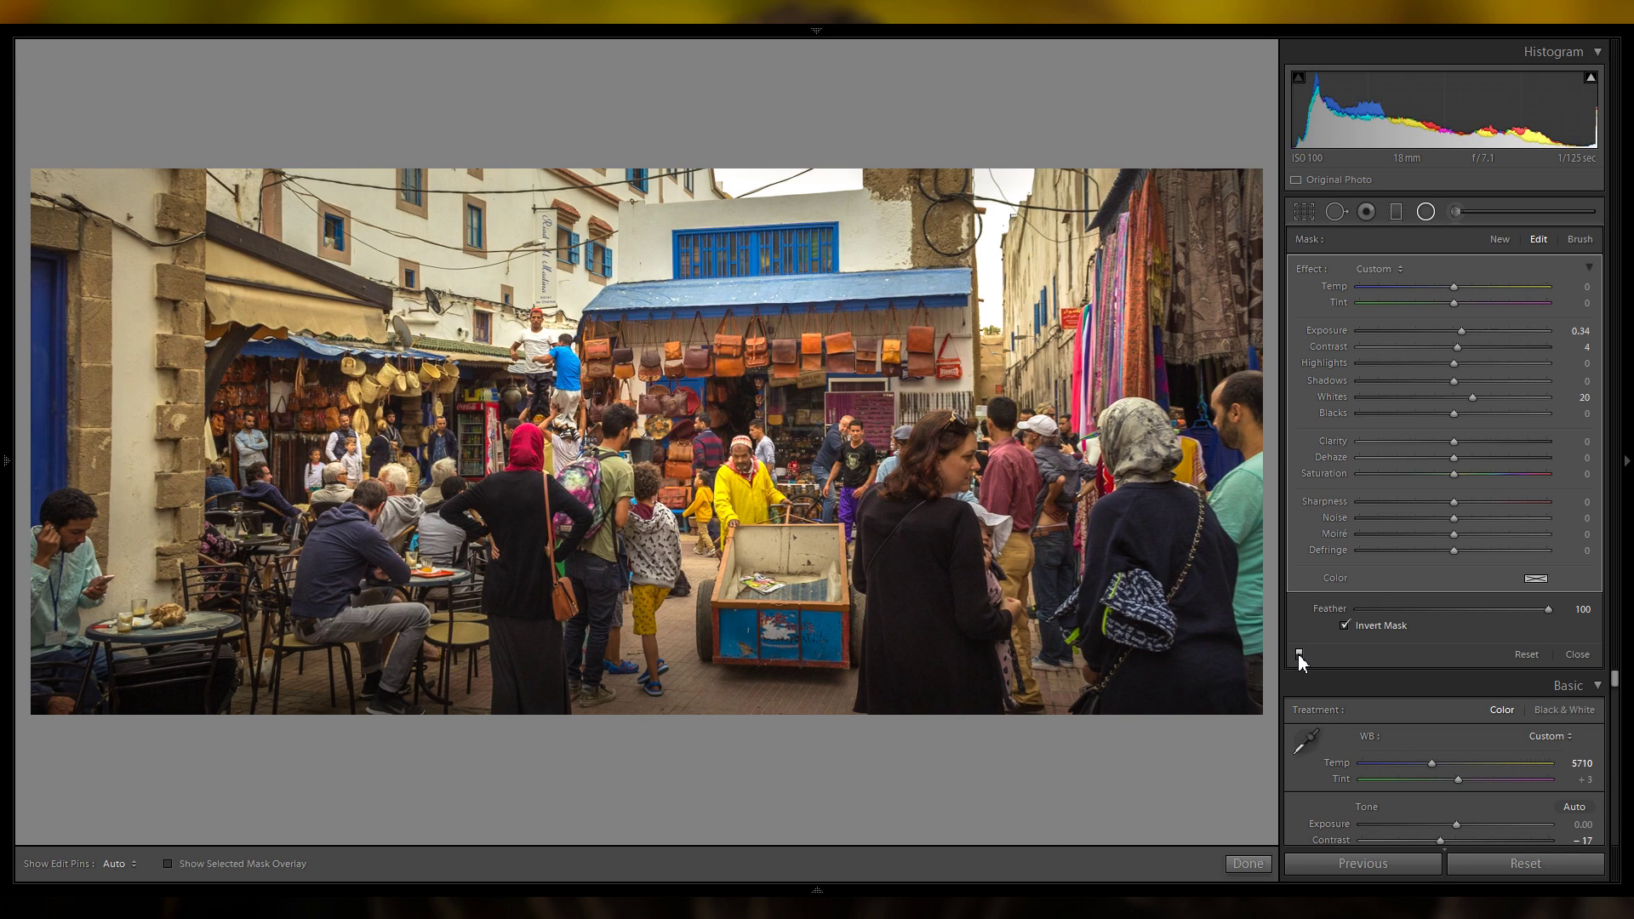
pyautogui.click(1299, 653)
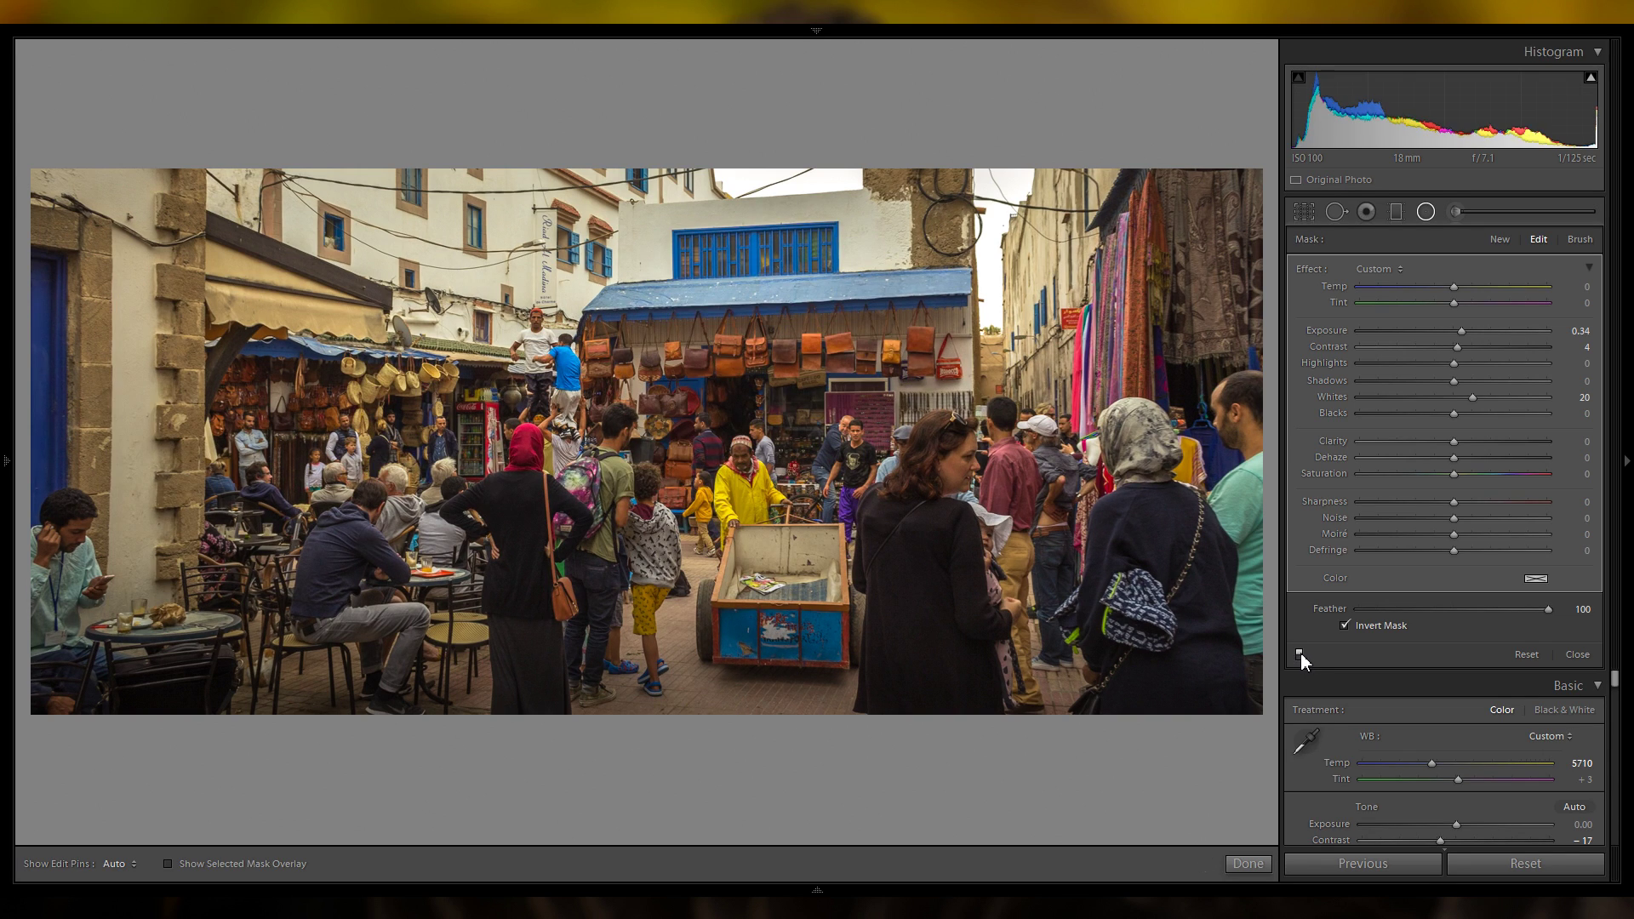
pyautogui.click(1299, 653)
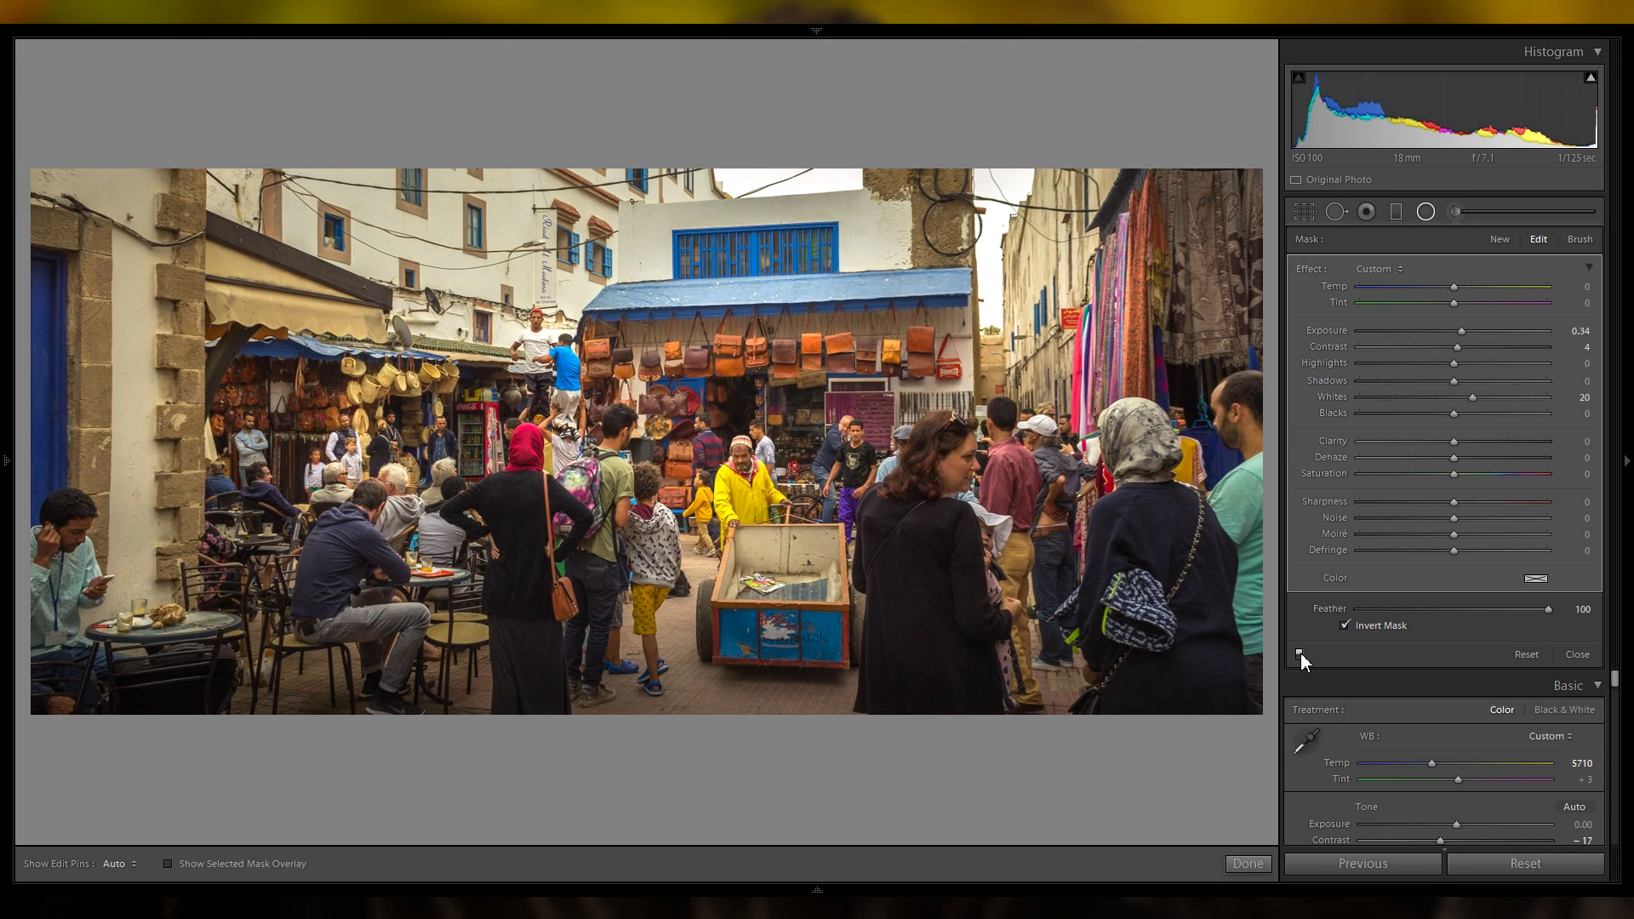
pyautogui.click(1426, 211)
pyautogui.click(1428, 219)
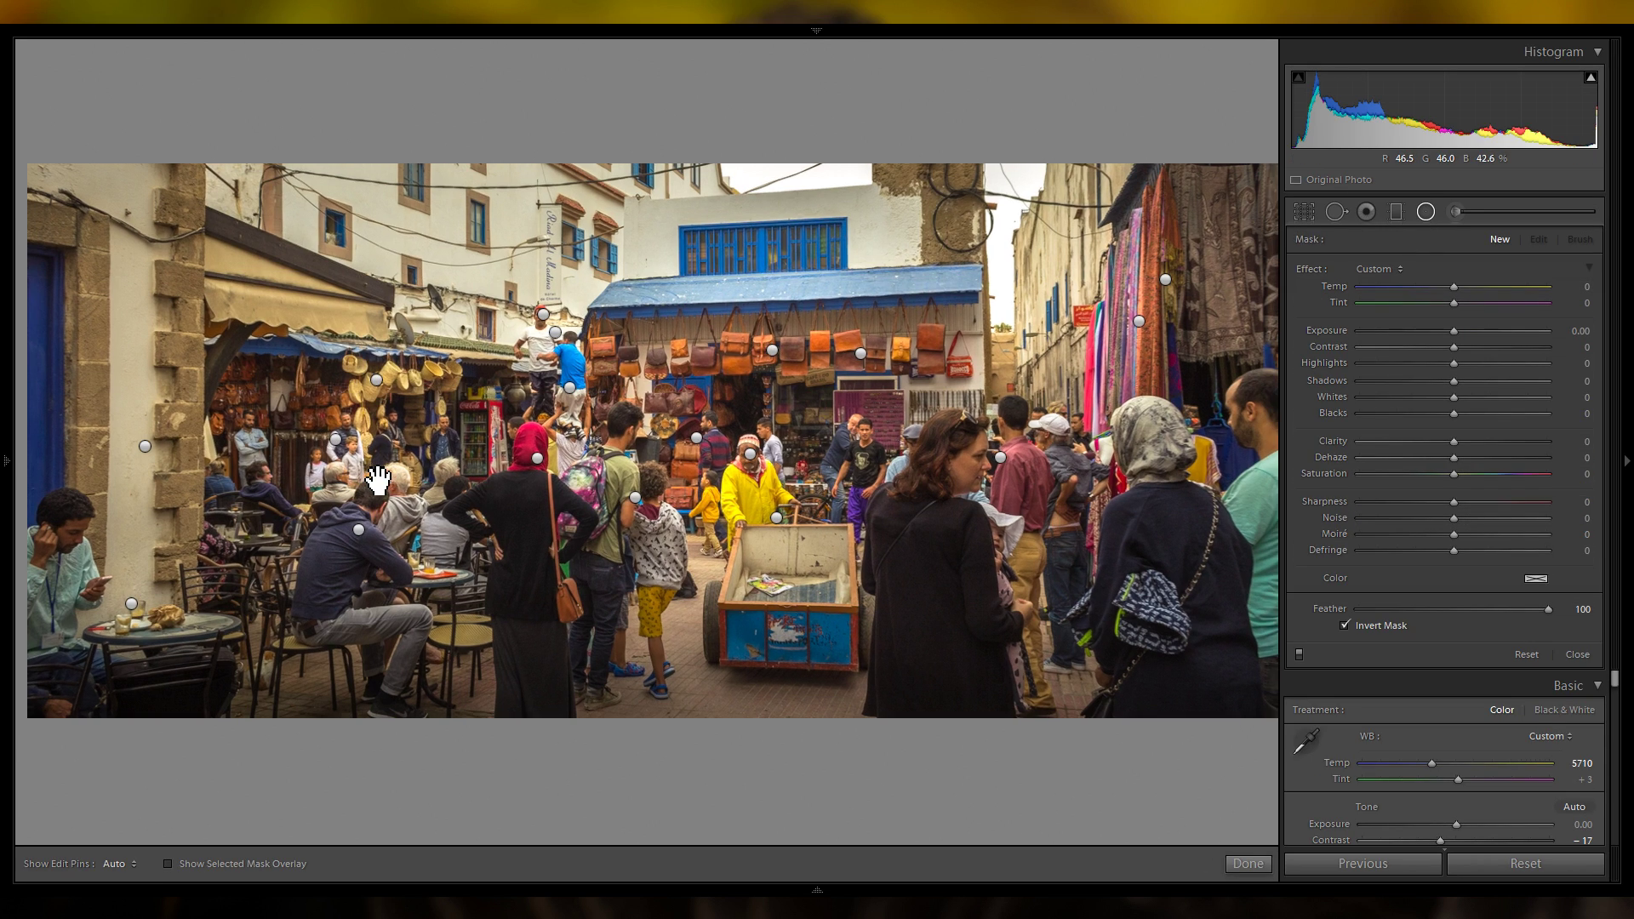
pyautogui.click(1177, 627)
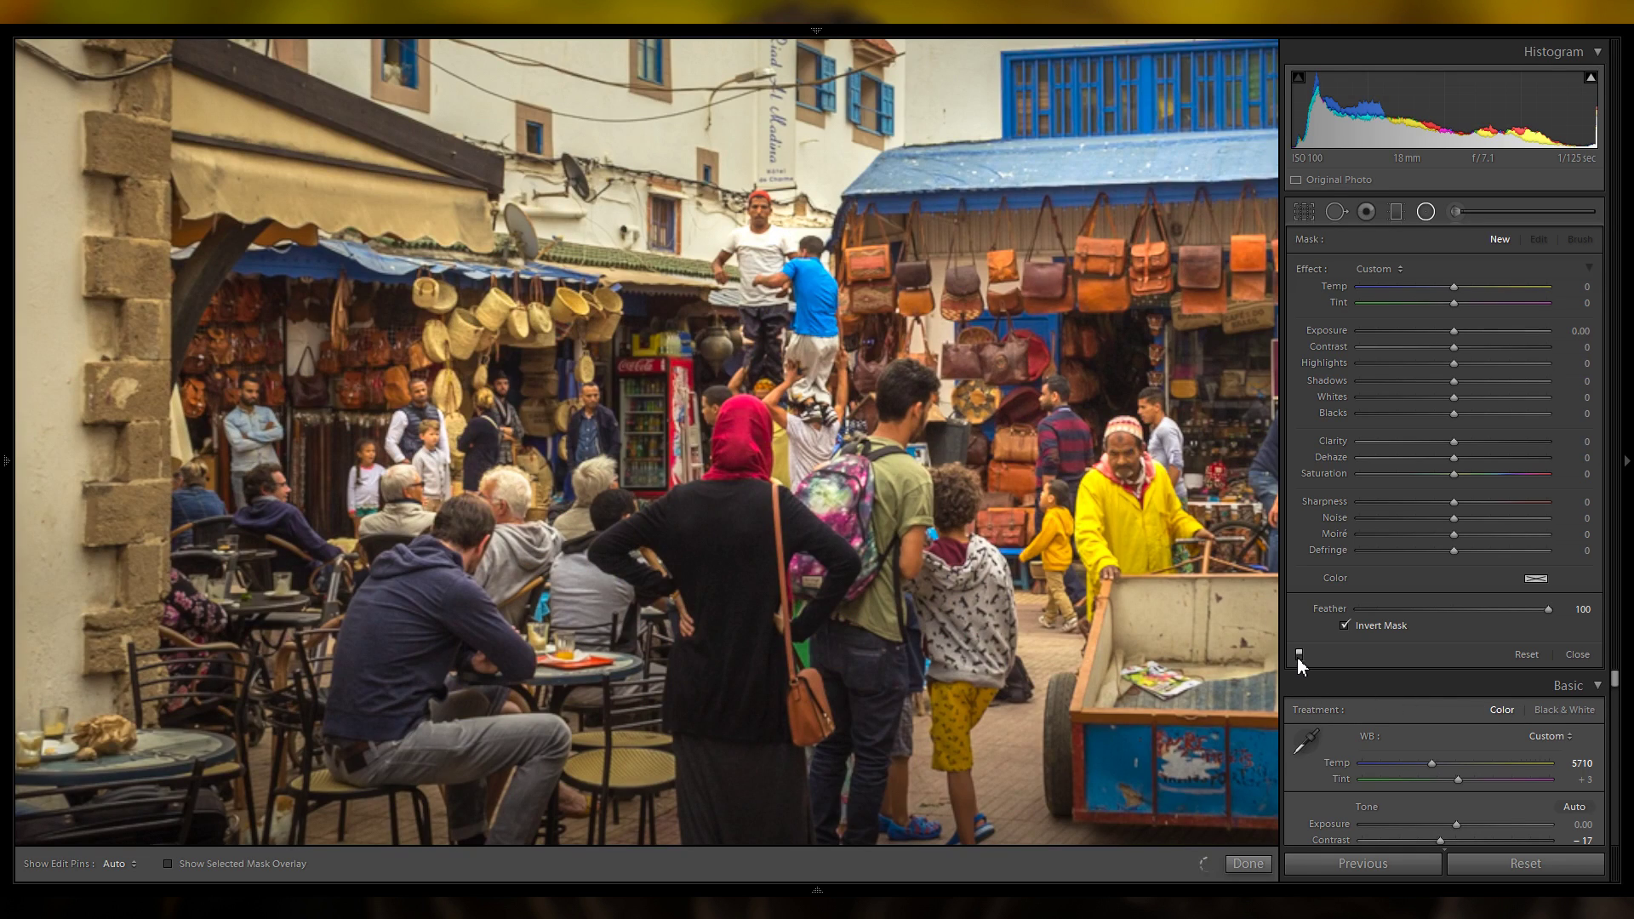
pyautogui.click(1299, 655)
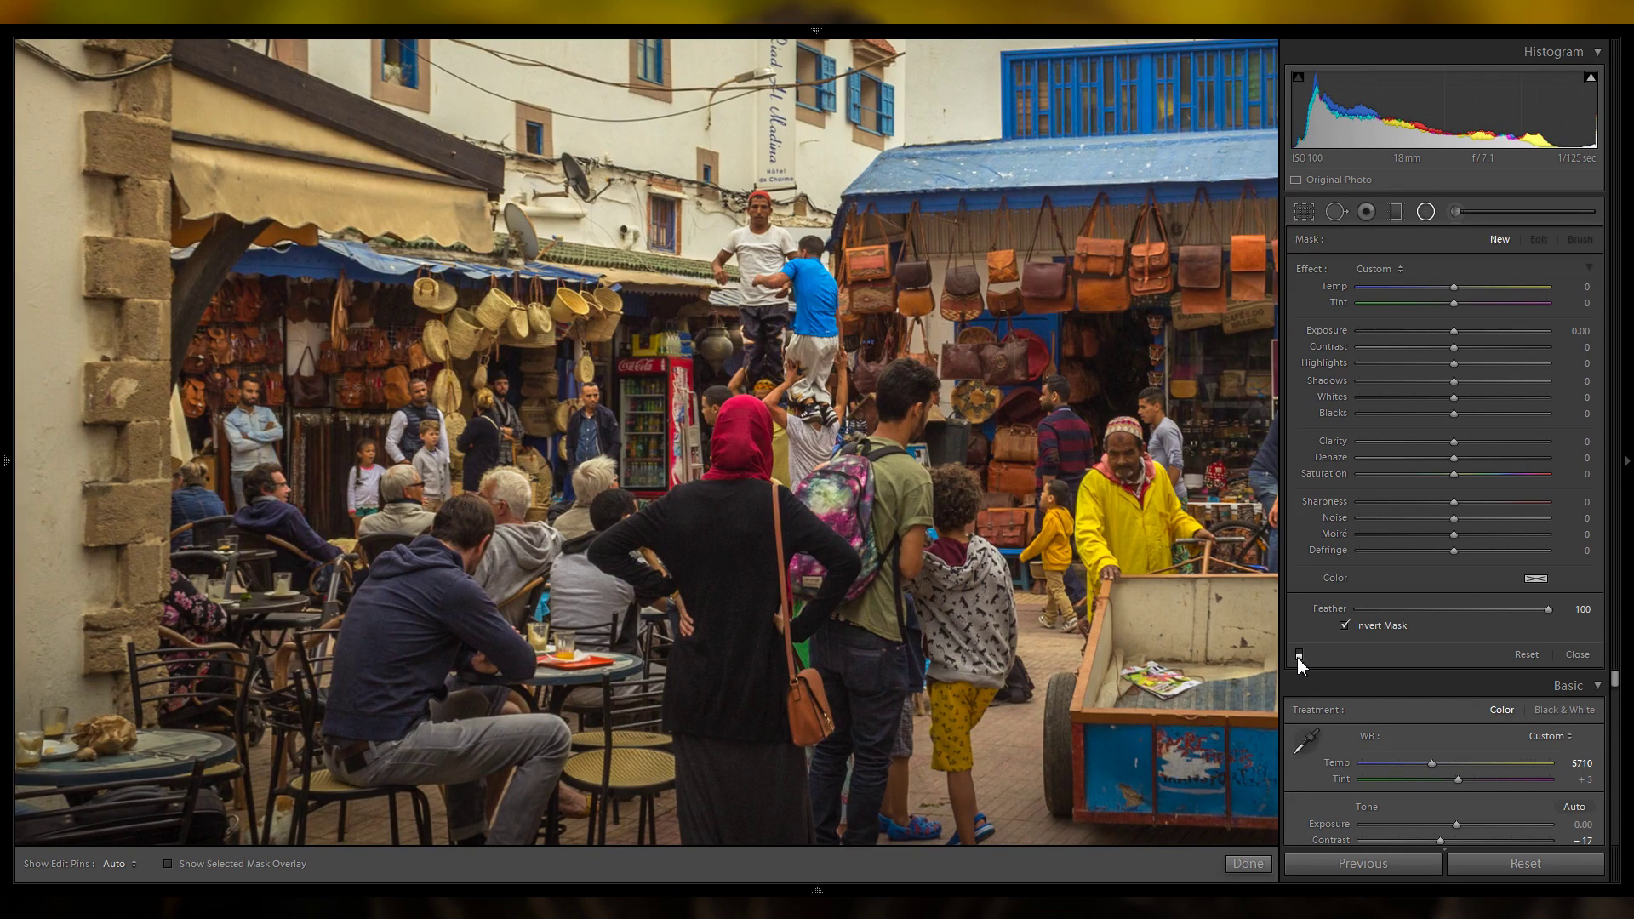
pyautogui.click(1299, 655)
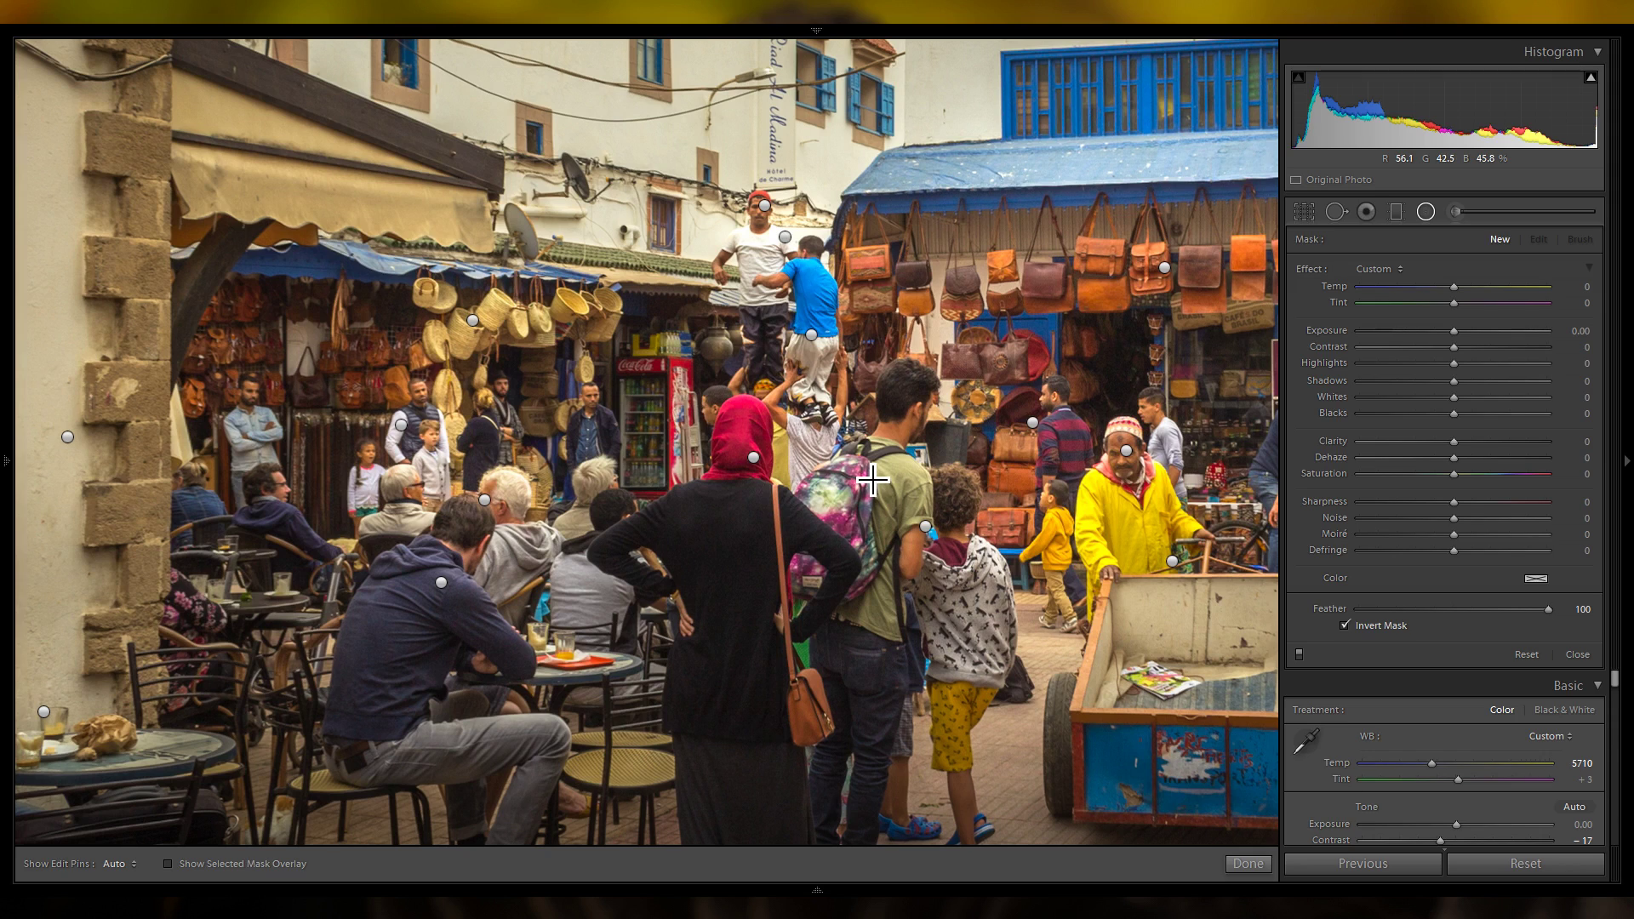
pyautogui.click(807, 442)
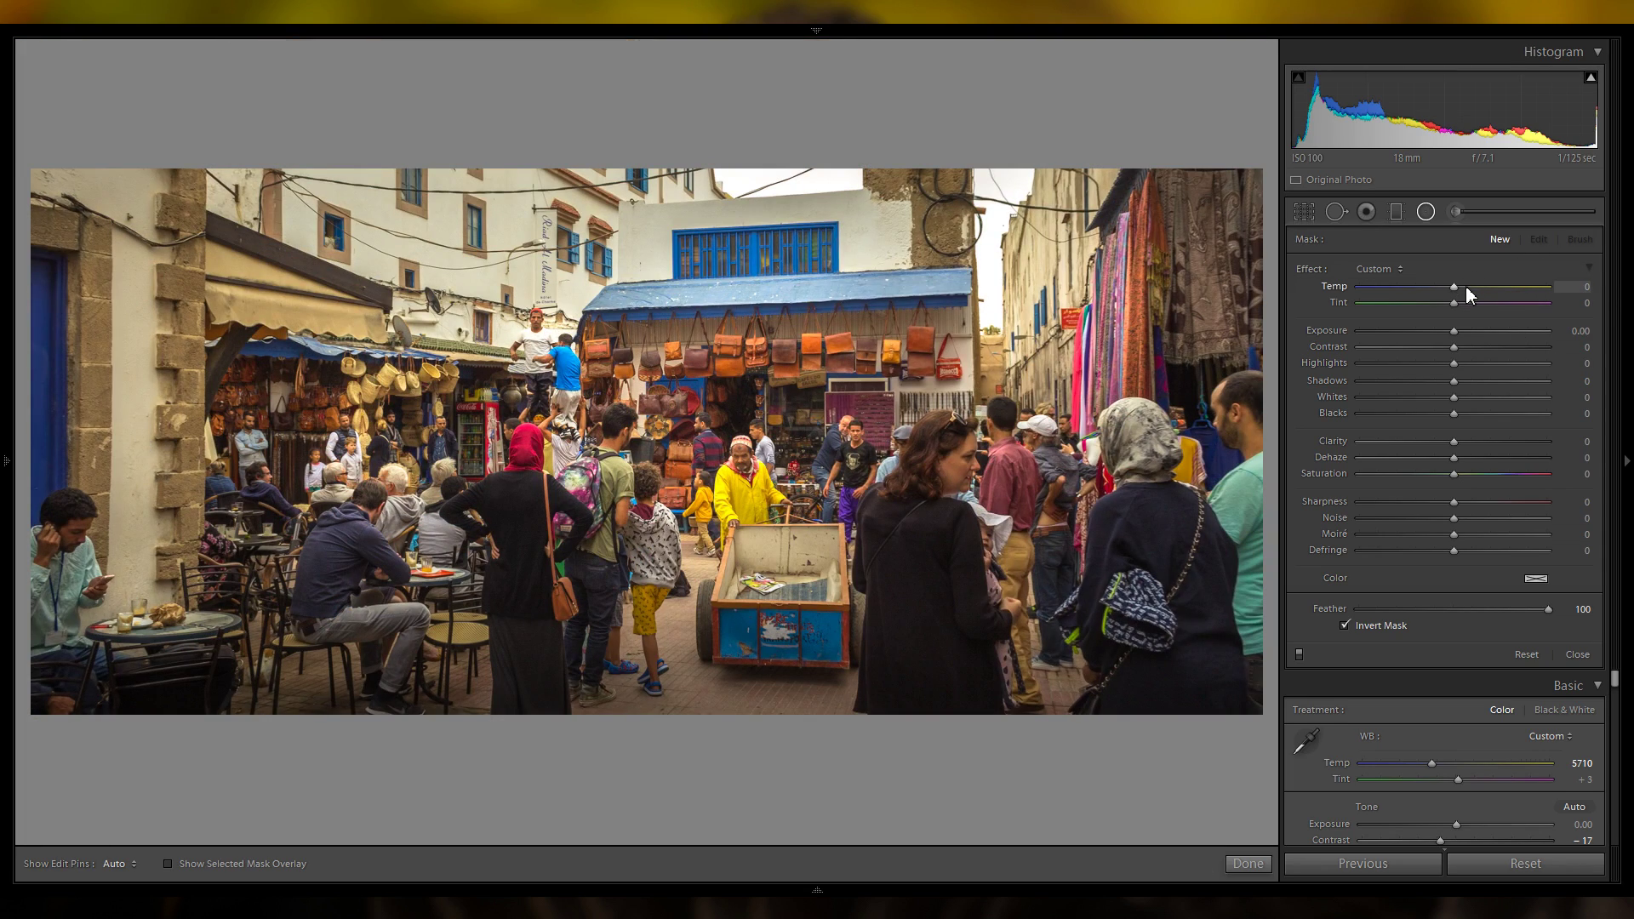
# Draw a wide, flat radial filter with Exposure −0.56 over the blue-shuttered facade above the awning.
pyautogui.moveTo(1454, 334); pyautogui.dragTo(1441, 332)
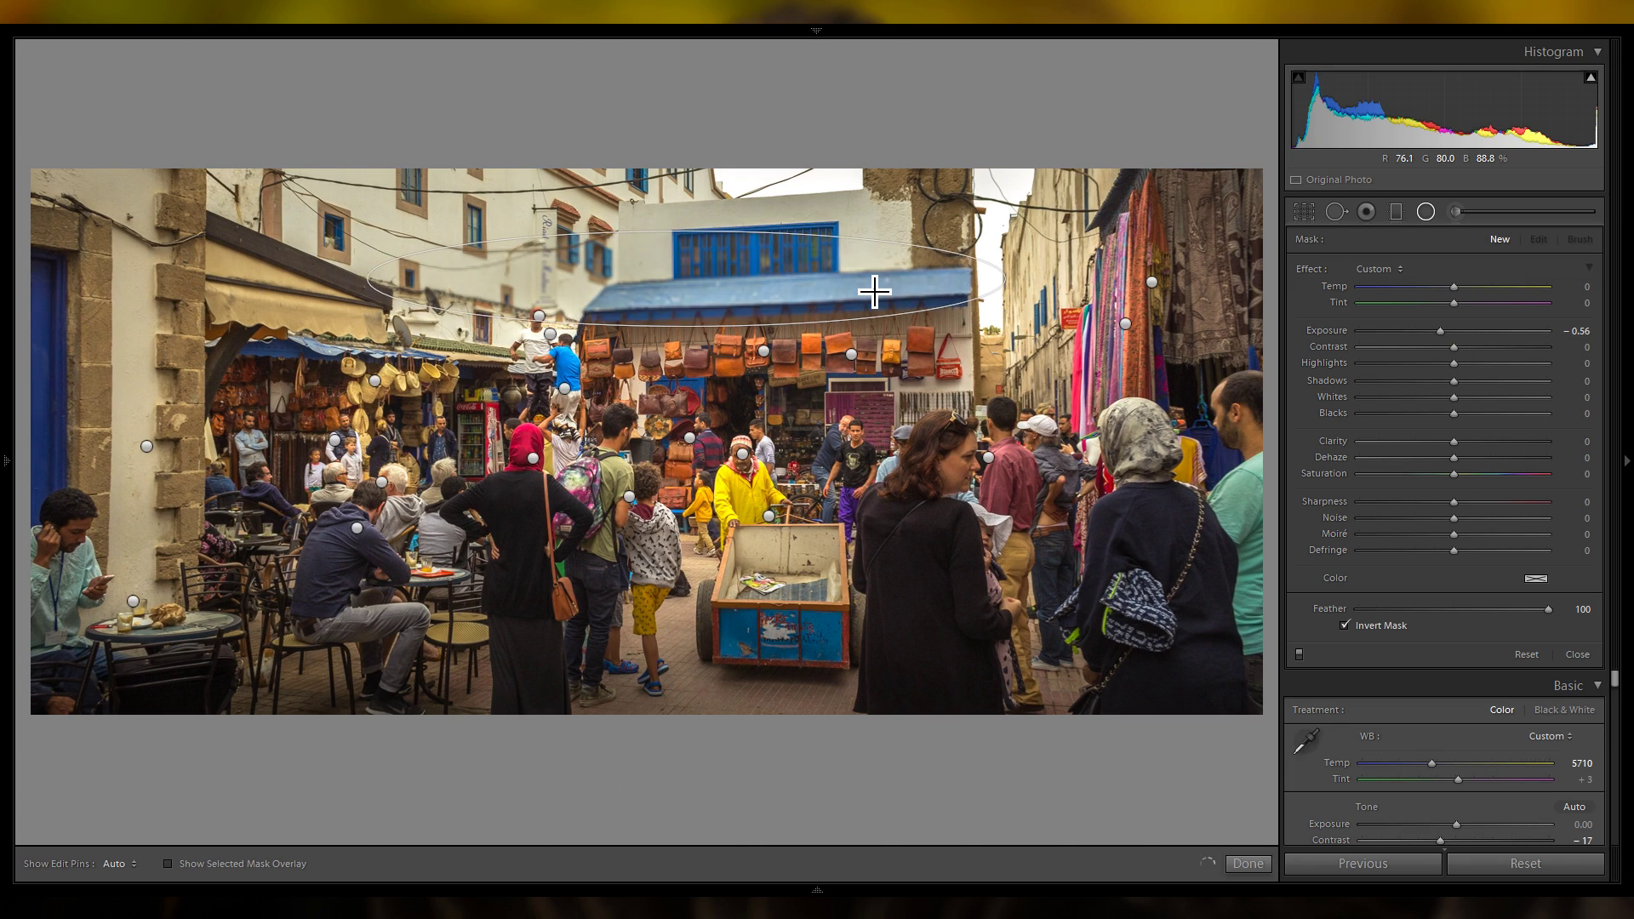
pyautogui.moveTo(755, 256); pyautogui.dragTo(1075, 302)
pyautogui.moveTo(943, 265)
pyautogui.mouseDown()
pyautogui.moveTo(926, 252)
pyautogui.moveTo(937, 264)
pyautogui.mouseUp()
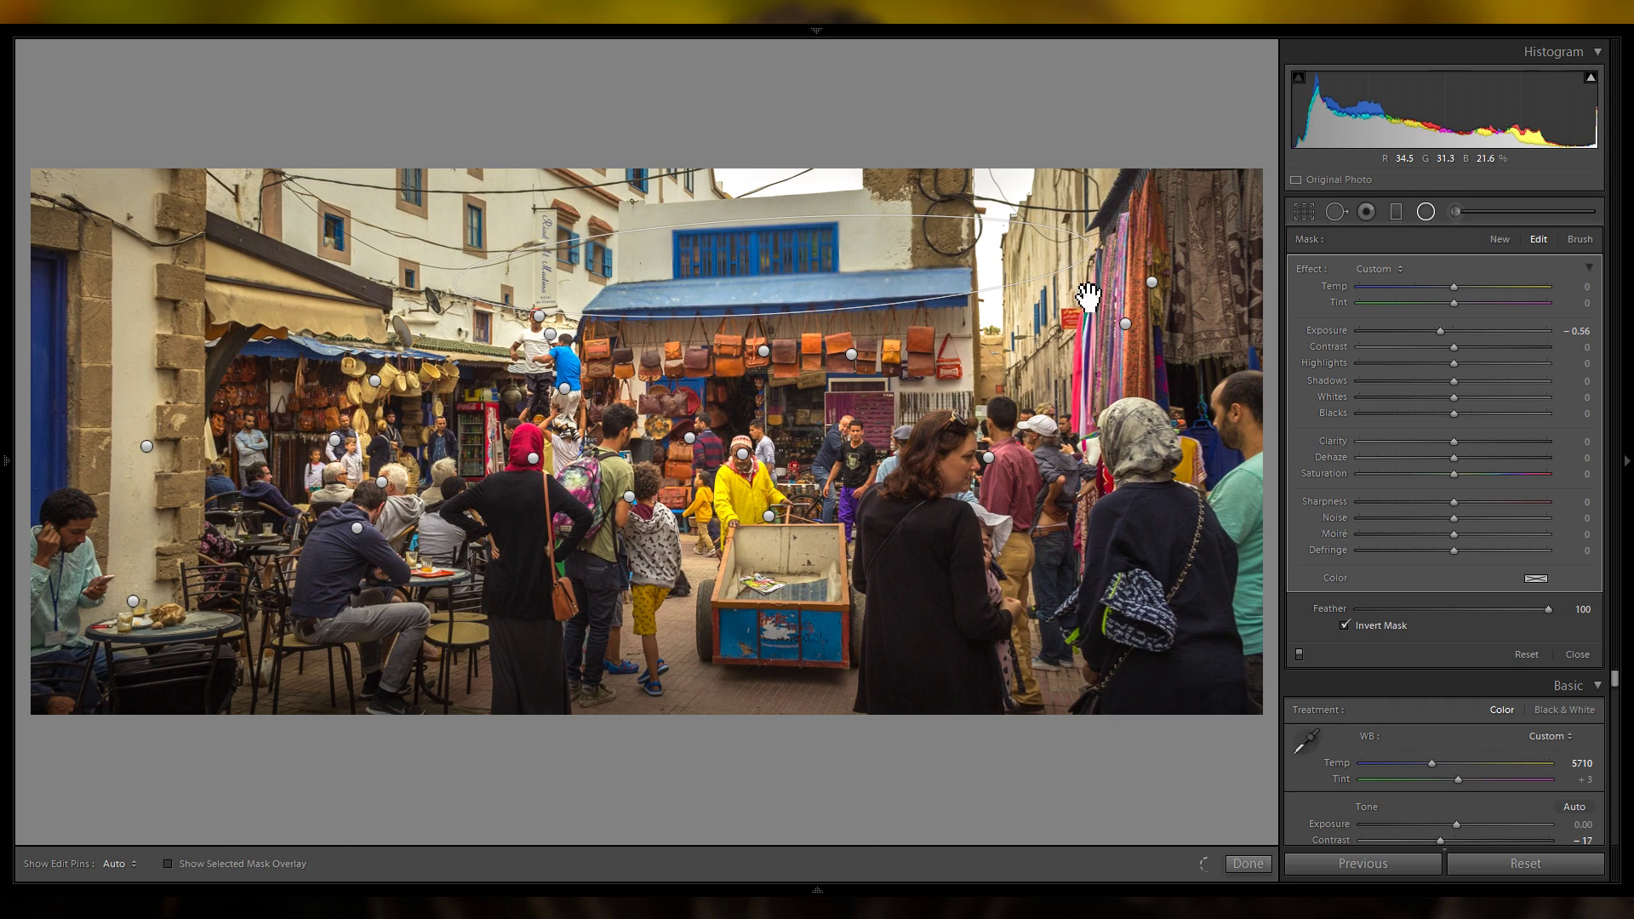
# Place copies of the darkening filter over the pavement by the cart, the bag shop's entrance and the hat stall behind the café.
pyautogui.moveTo(719, 660)
pyautogui.mouseDown()
pyautogui.moveTo(865, 682)
pyautogui.moveTo(861, 667)
pyautogui.mouseUp()
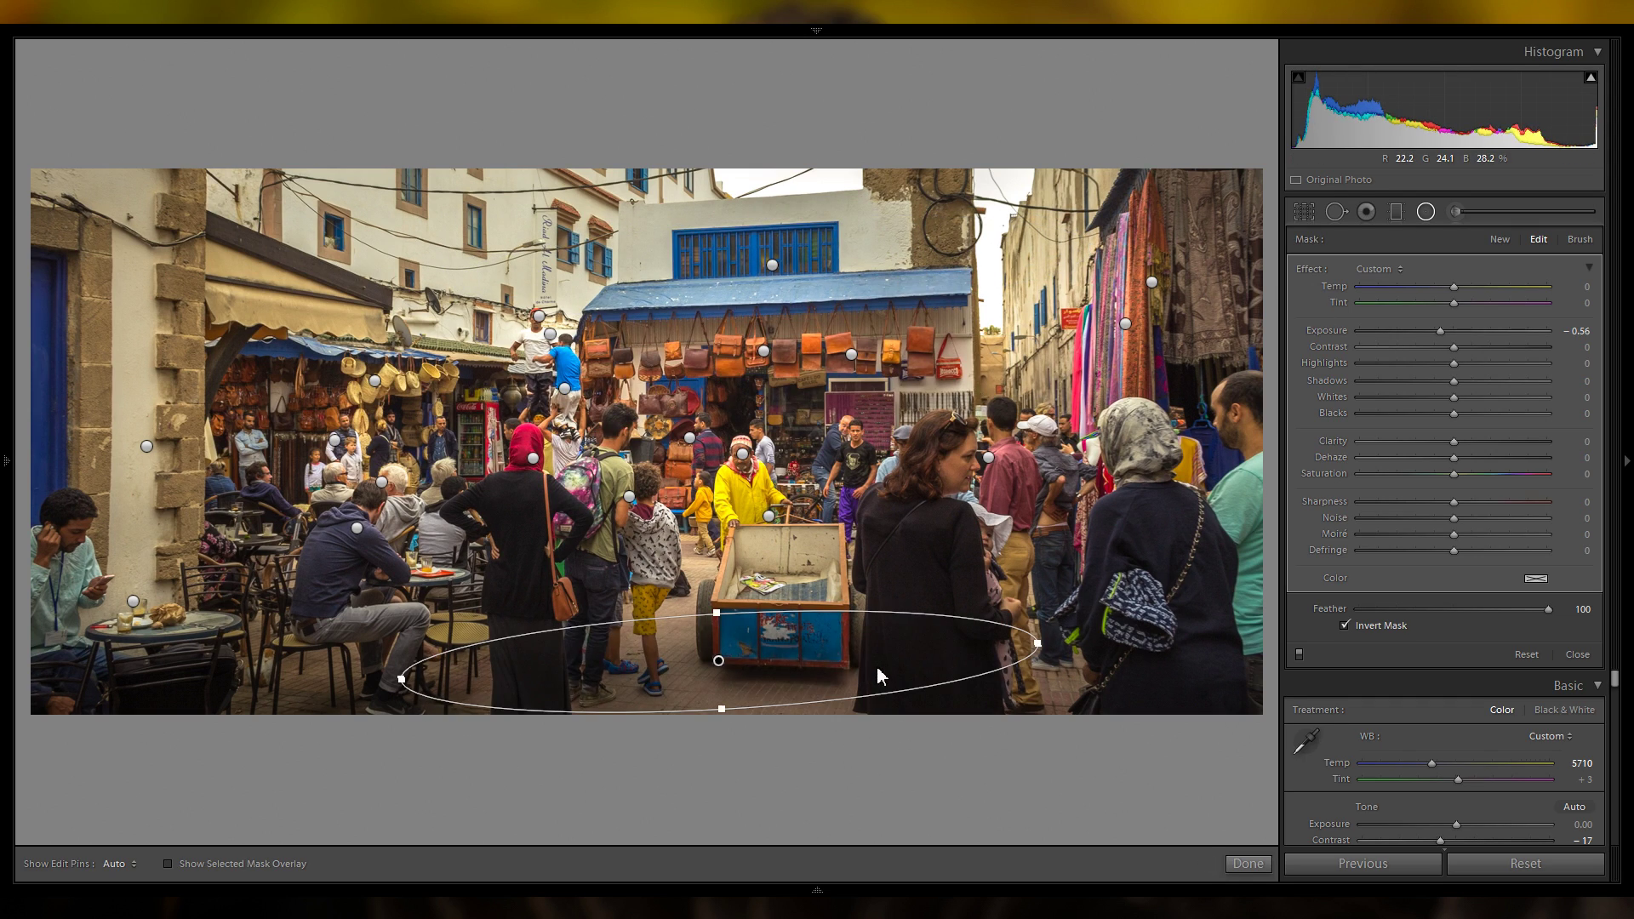
pyautogui.moveTo(733, 646); pyautogui.dragTo(522, 690)
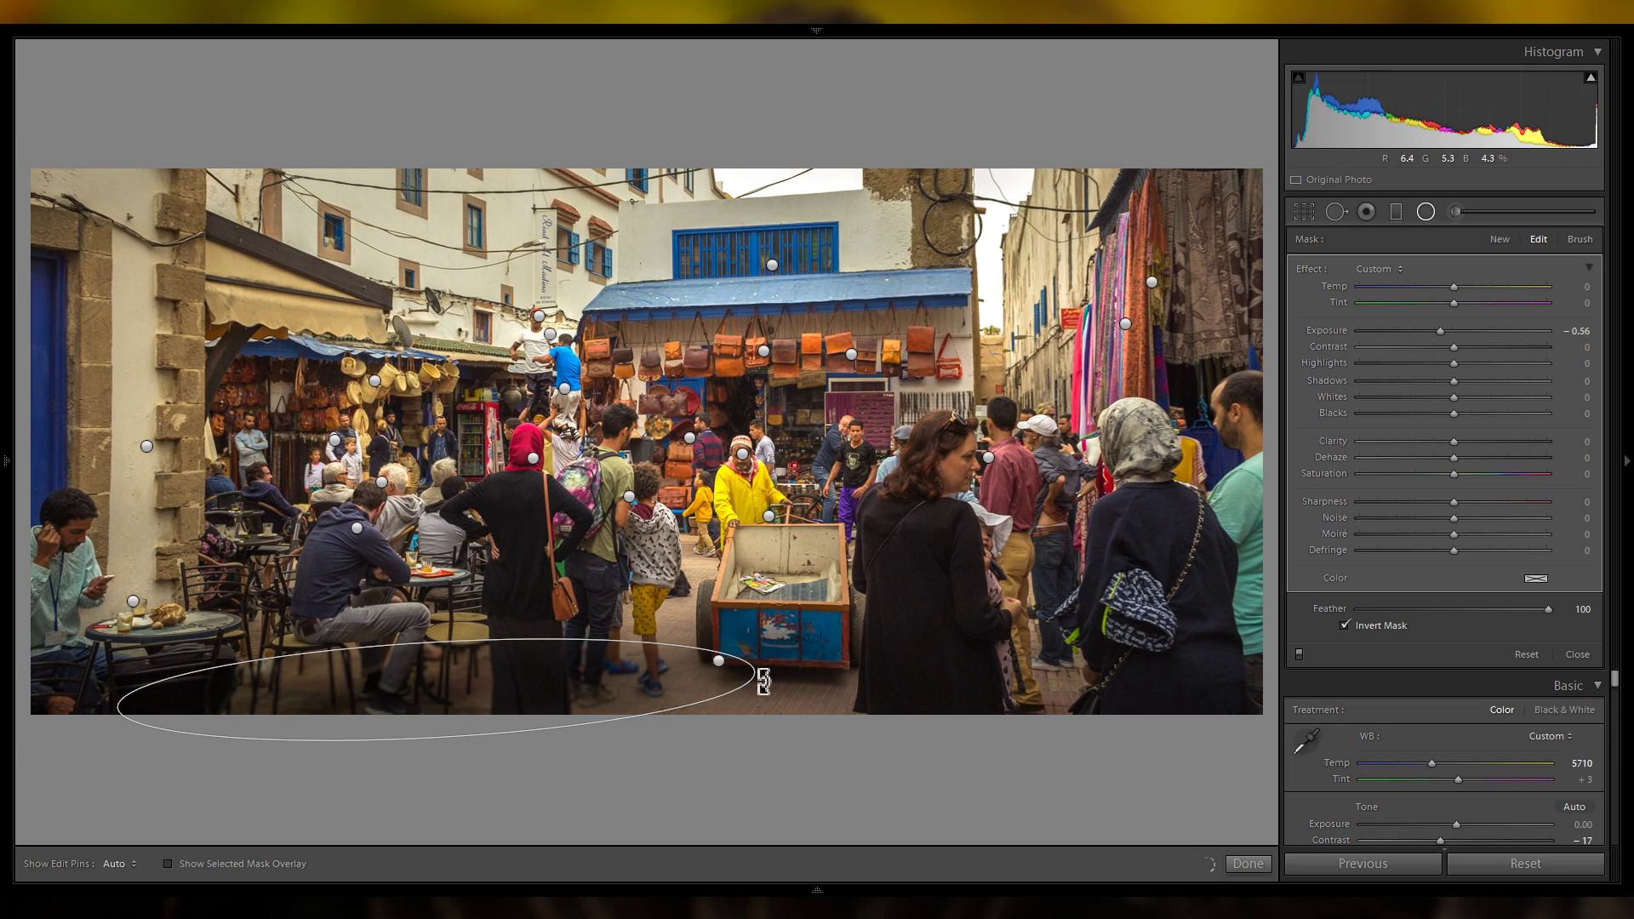
pyautogui.moveTo(559, 686); pyautogui.dragTo(1069, 446)
pyautogui.moveTo(806, 357); pyautogui.dragTo(838, 408)
pyautogui.click(335, 440)
pyautogui.moveTo(397, 442); pyautogui.dragTo(424, 428)
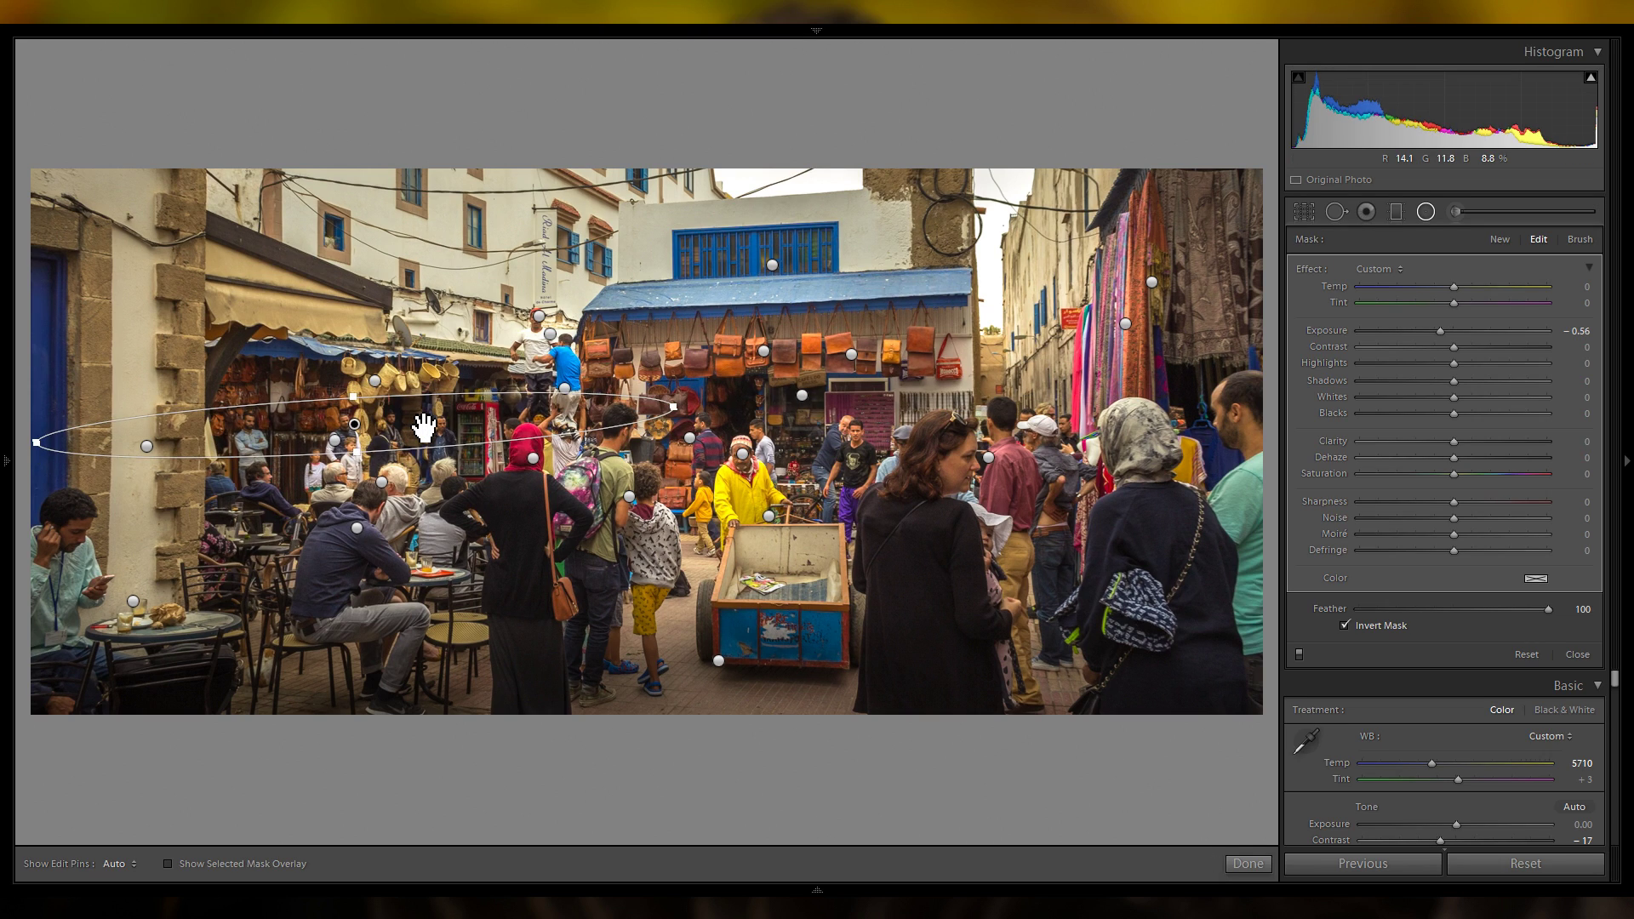
pyautogui.moveTo(424, 427); pyautogui.dragTo(417, 433)
# Copy the darkening filter onto the white building above the hat stall, stretch it taller, and place another copy on the pavement beside the woman in black.
pyautogui.moveTo(496, 304); pyautogui.dragTo(755, 227)
pyautogui.moveTo(612, 226); pyautogui.dragTo(611, 255)
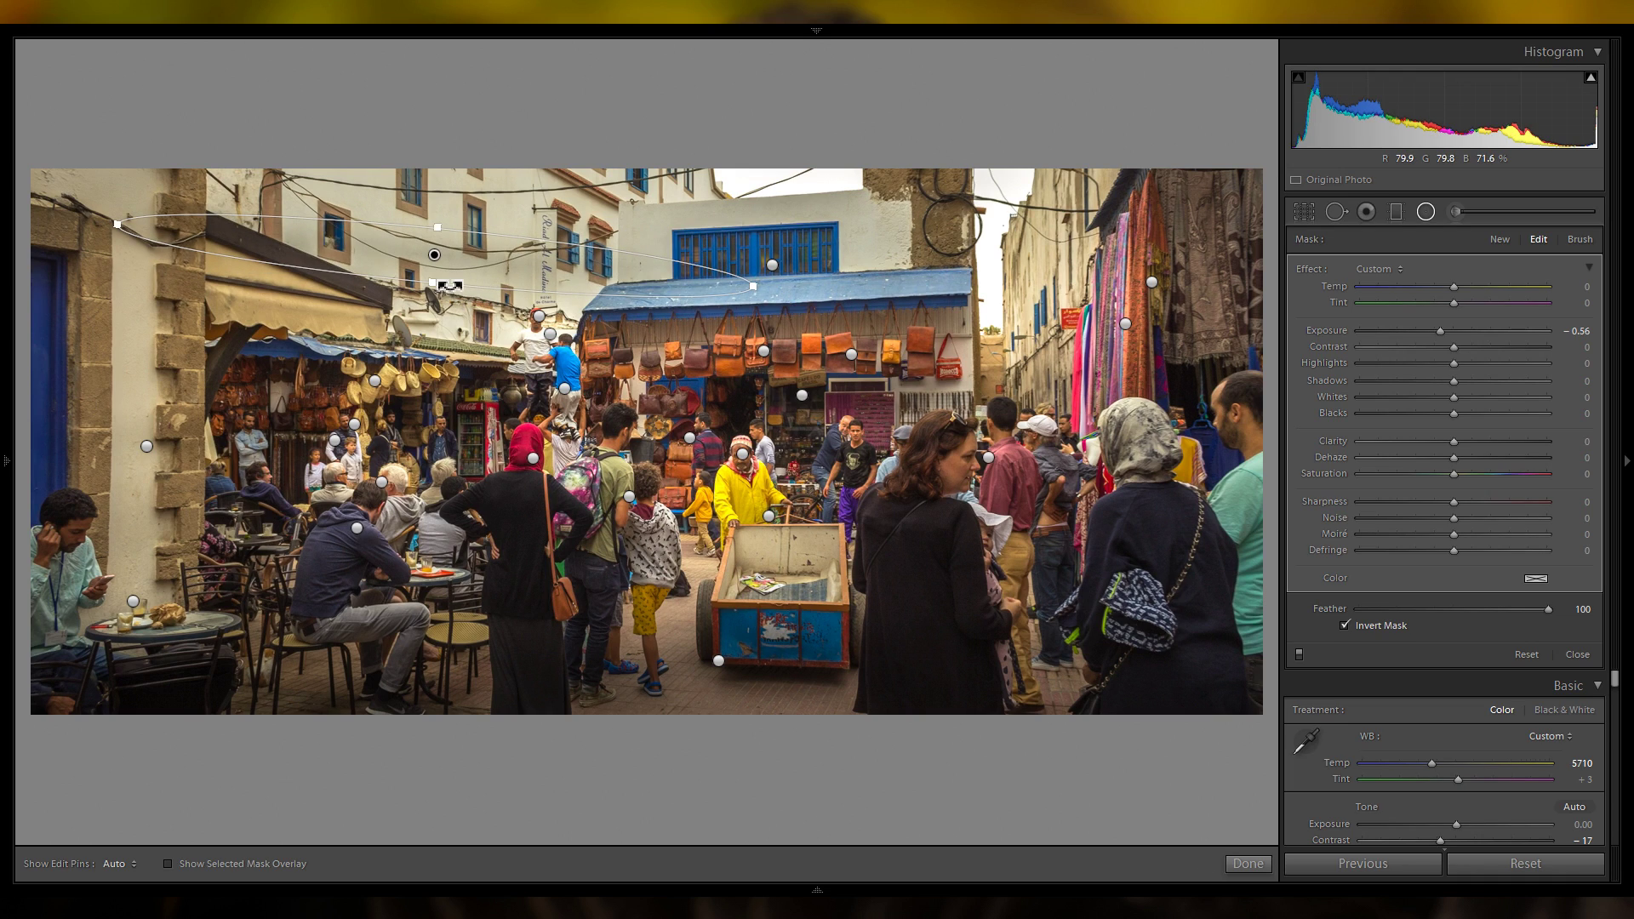
pyautogui.moveTo(434, 282); pyautogui.dragTo(431, 298)
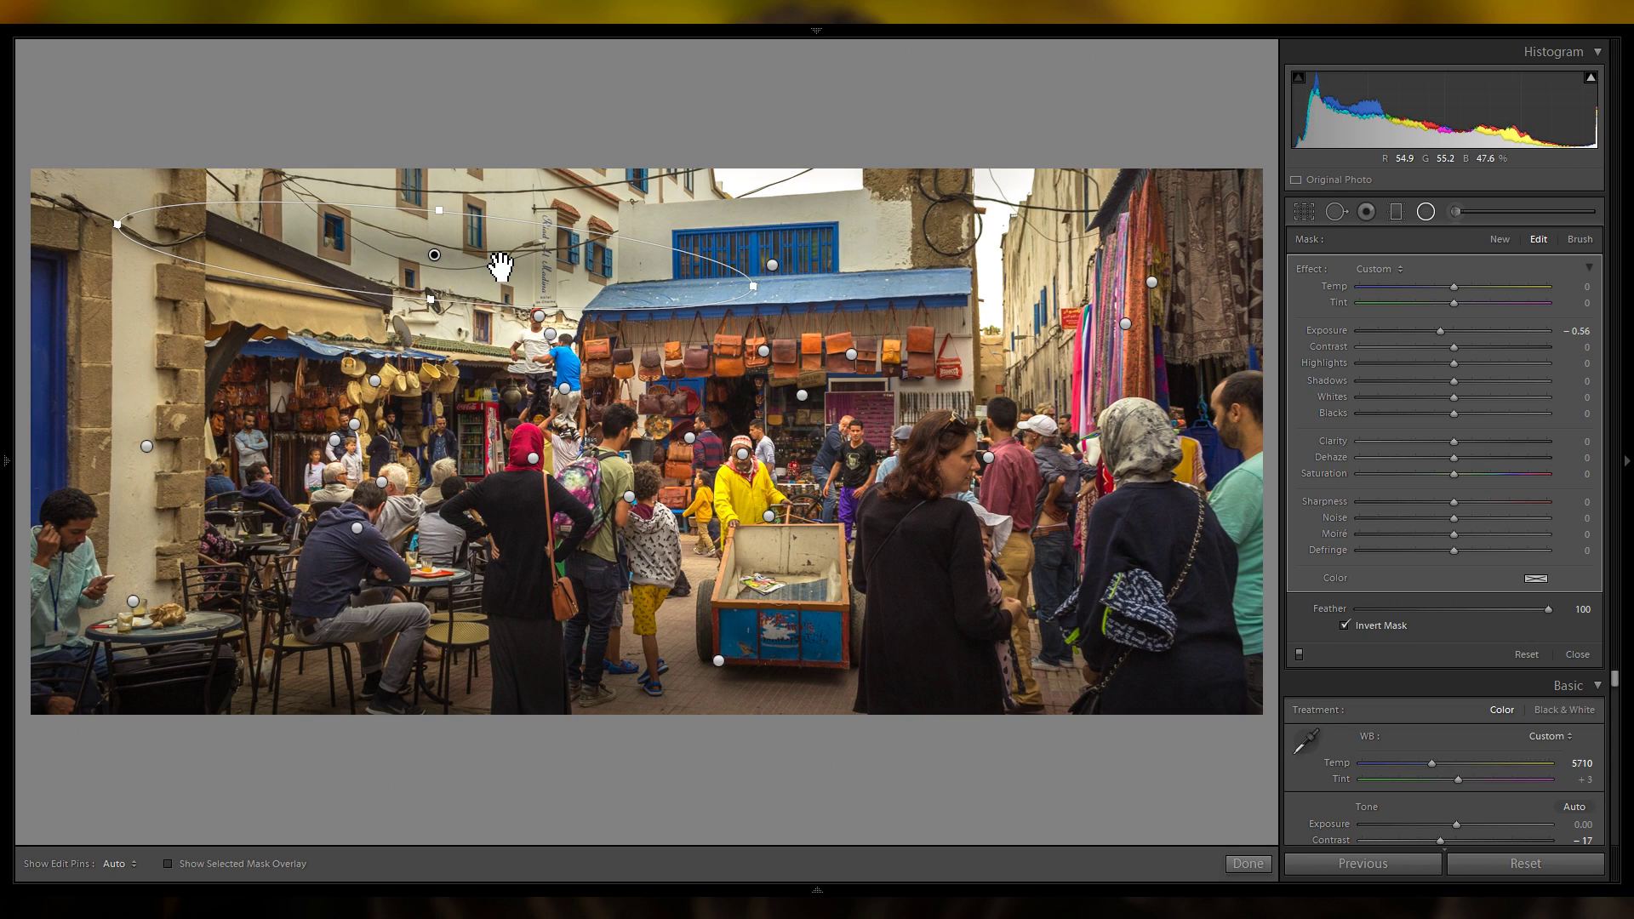
pyautogui.moveTo(917, 561); pyautogui.dragTo(1083, 726)
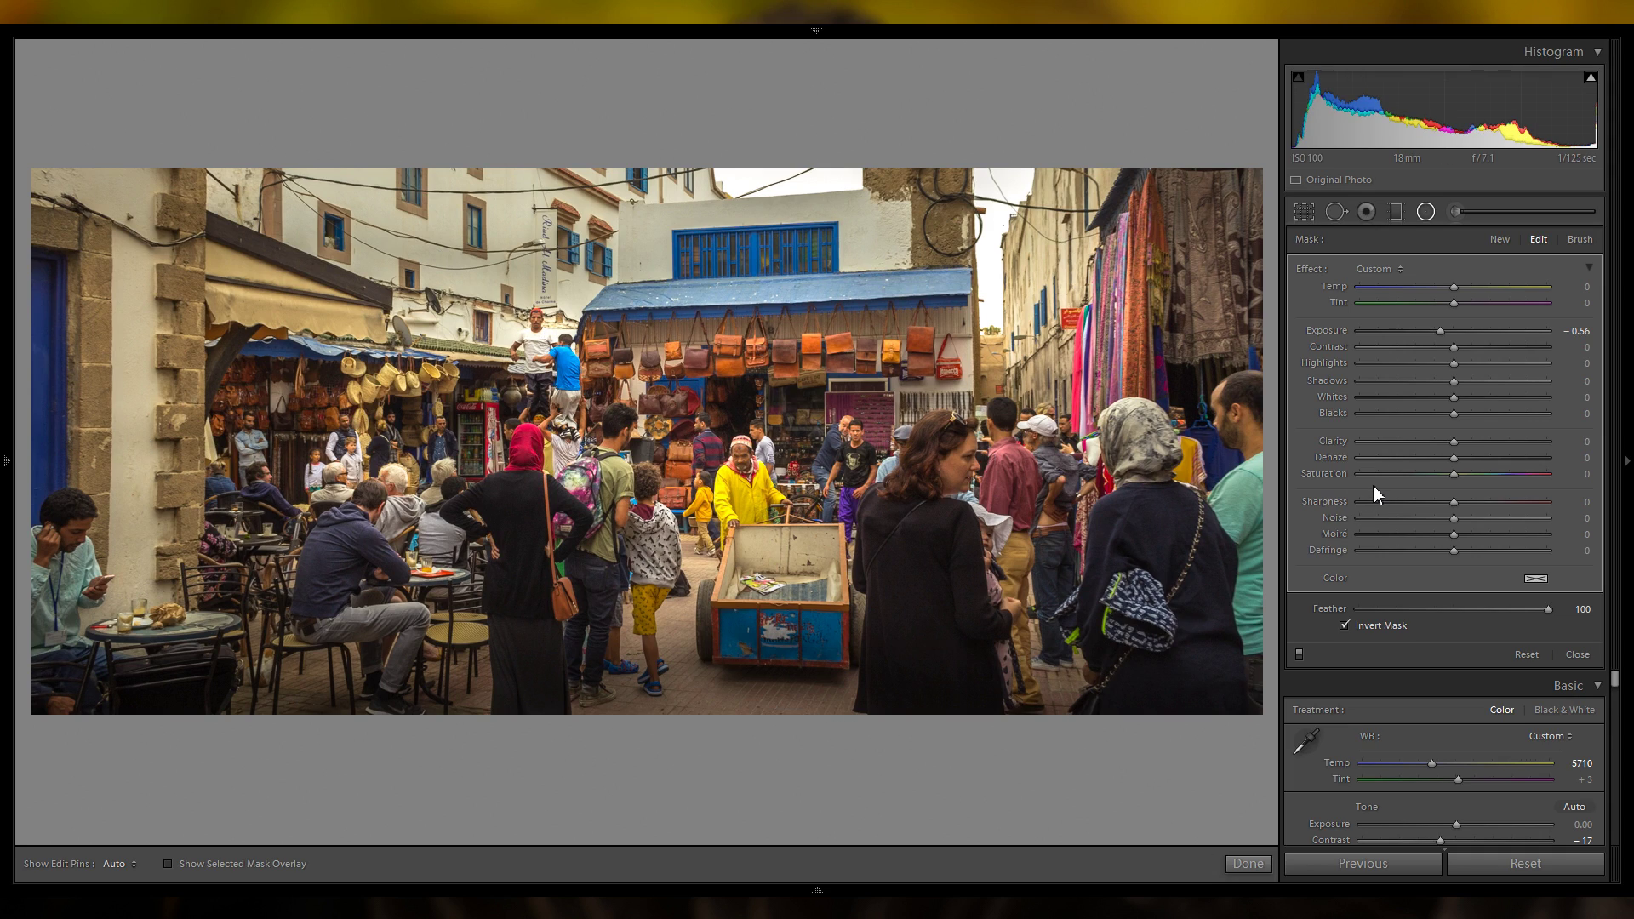
# Compare the full photo with all radial filters off and on.
pyautogui.click(1299, 654)
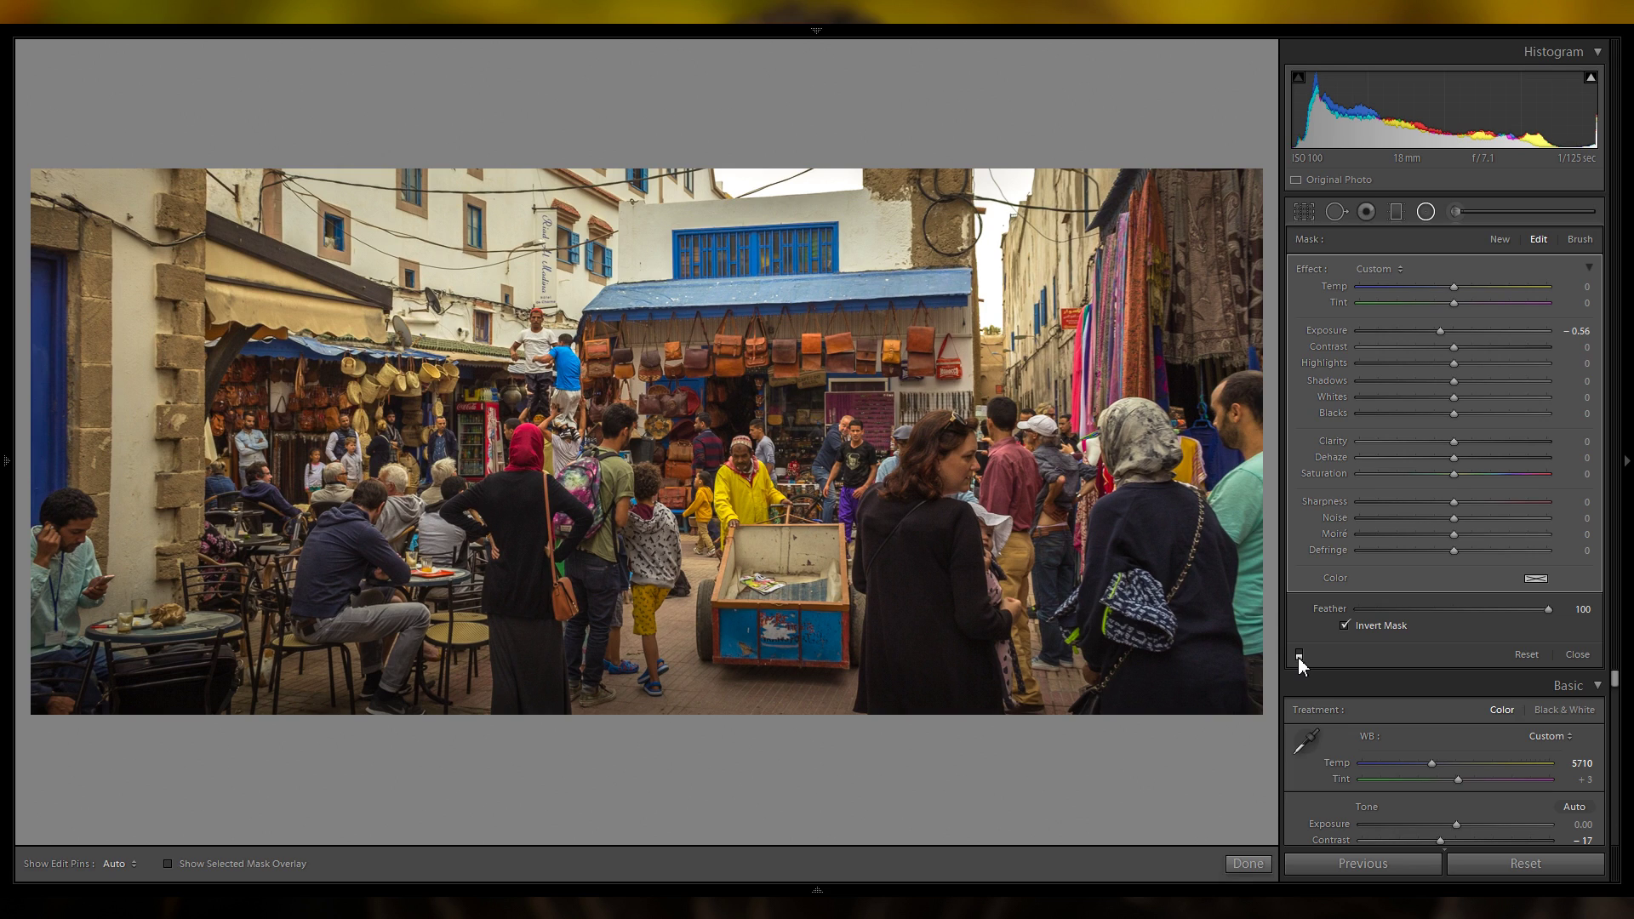
pyautogui.click(1299, 653)
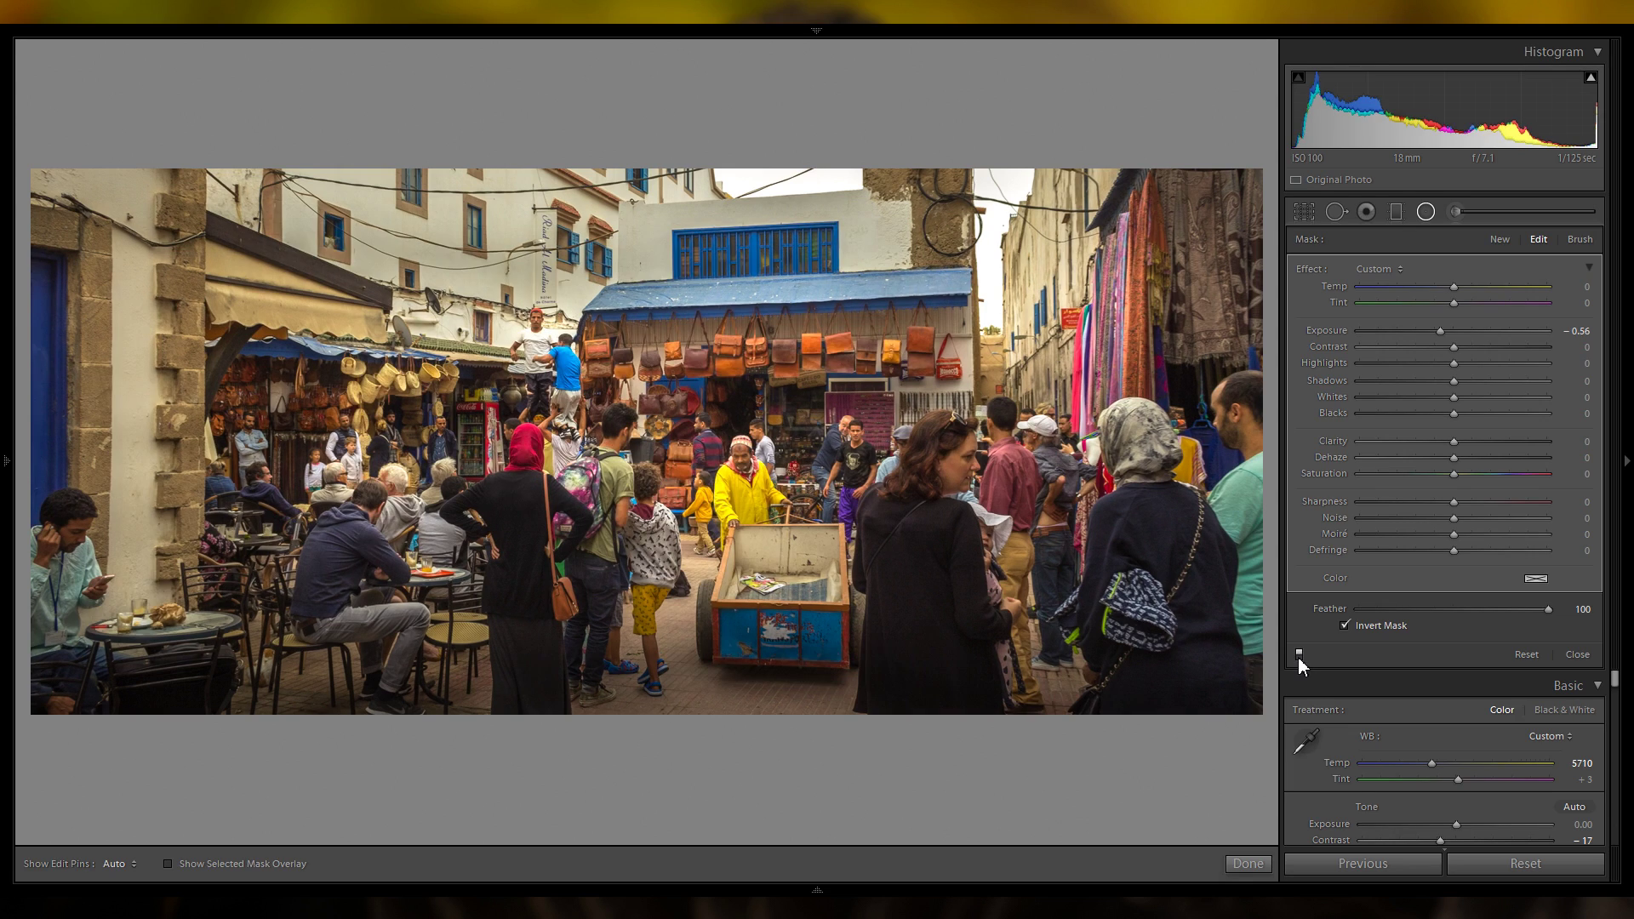
pyautogui.click(1299, 653)
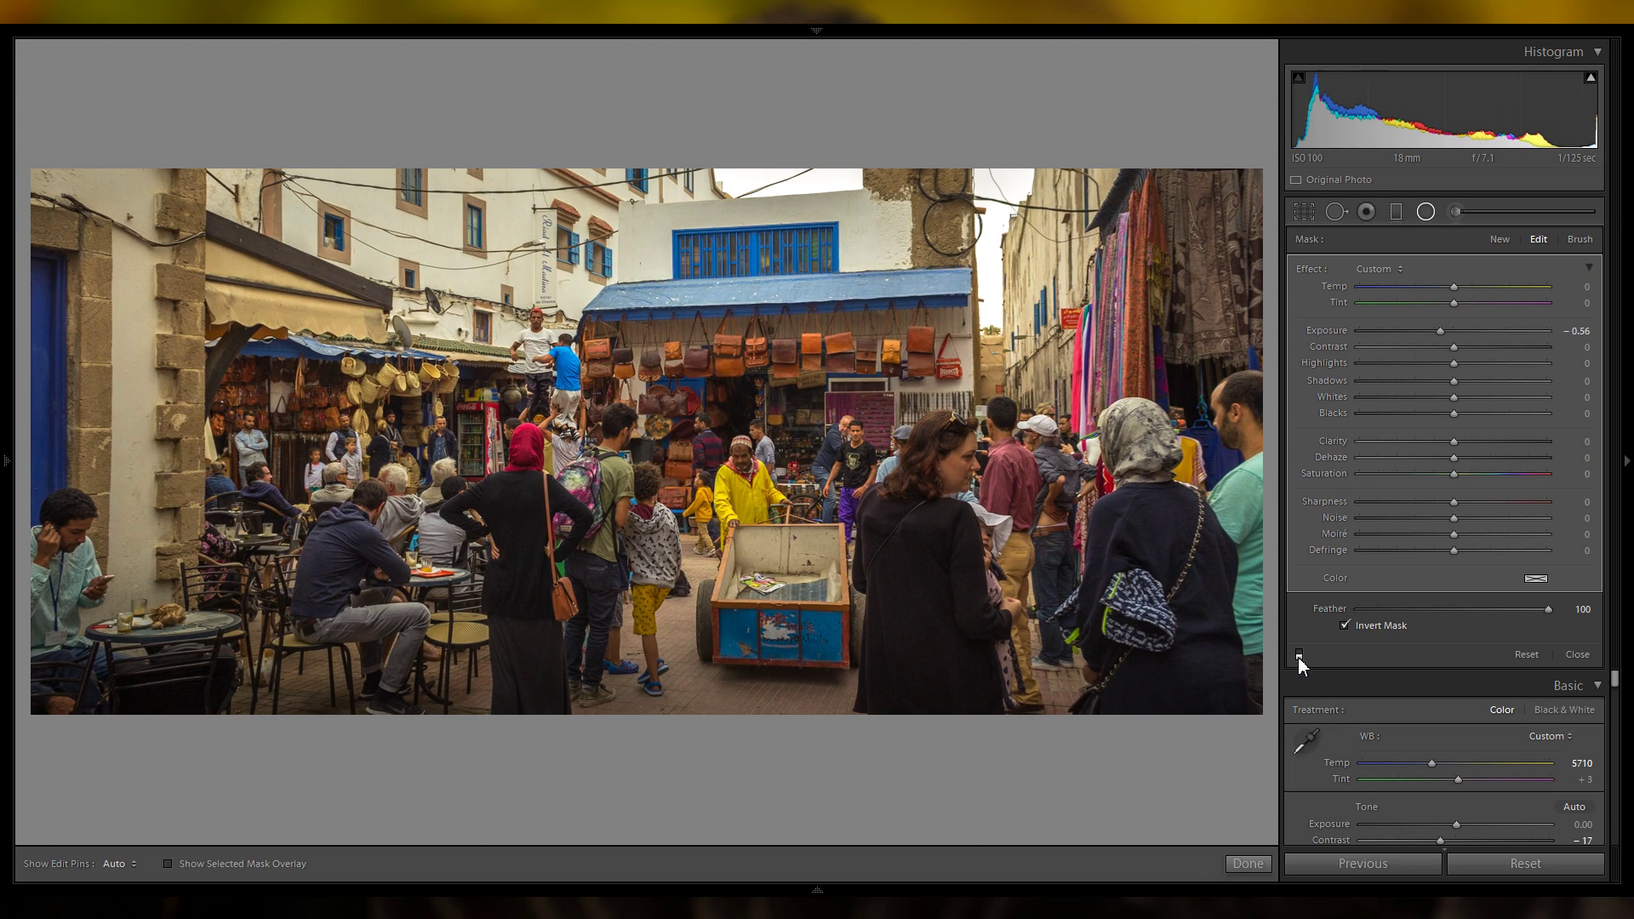
pyautogui.click(1299, 653)
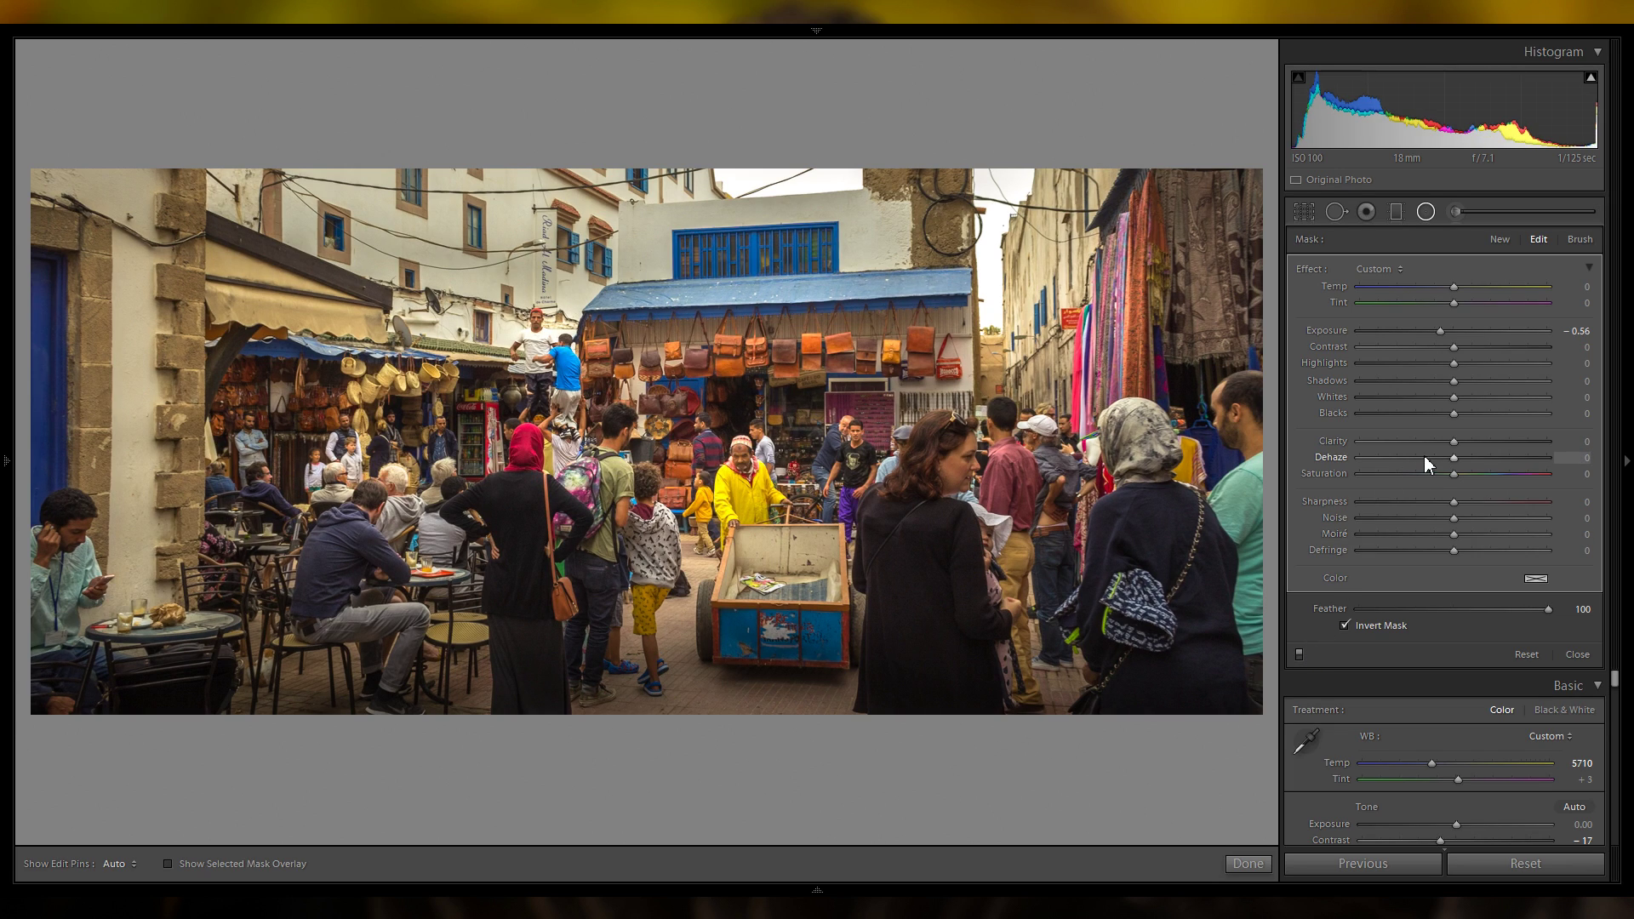
# Add a flattened radial filter with Exposure 0, Contrast 10 and Clarity 25 over the bag shop, and copy it onto the seated café crowd.
pyautogui.click(1428, 211)
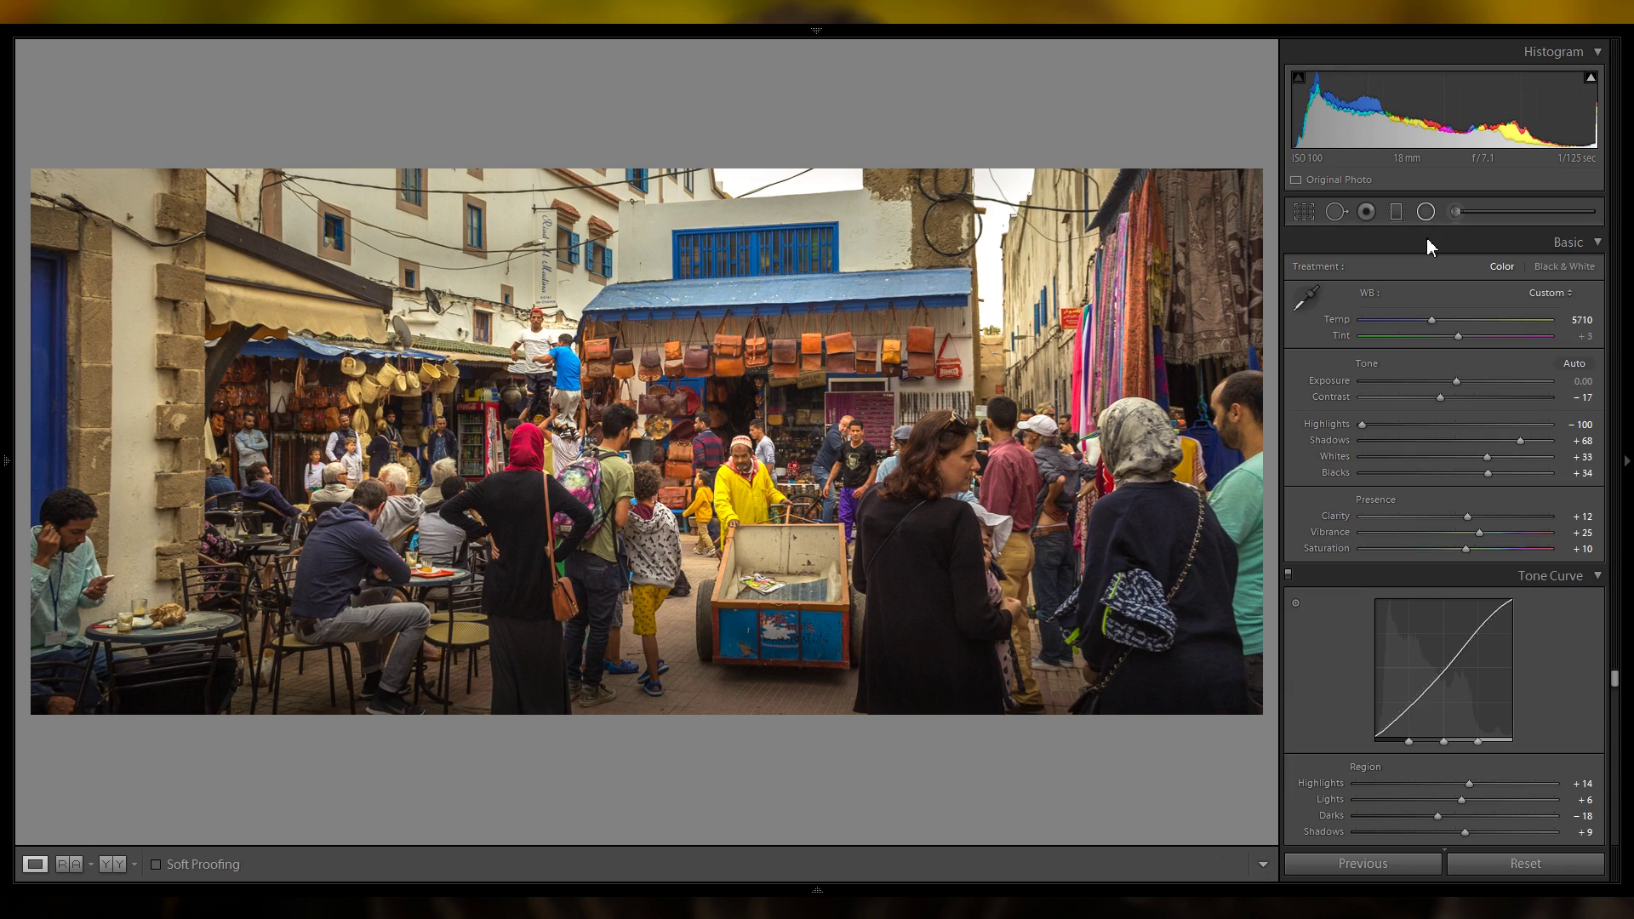
pyautogui.click(1425, 211)
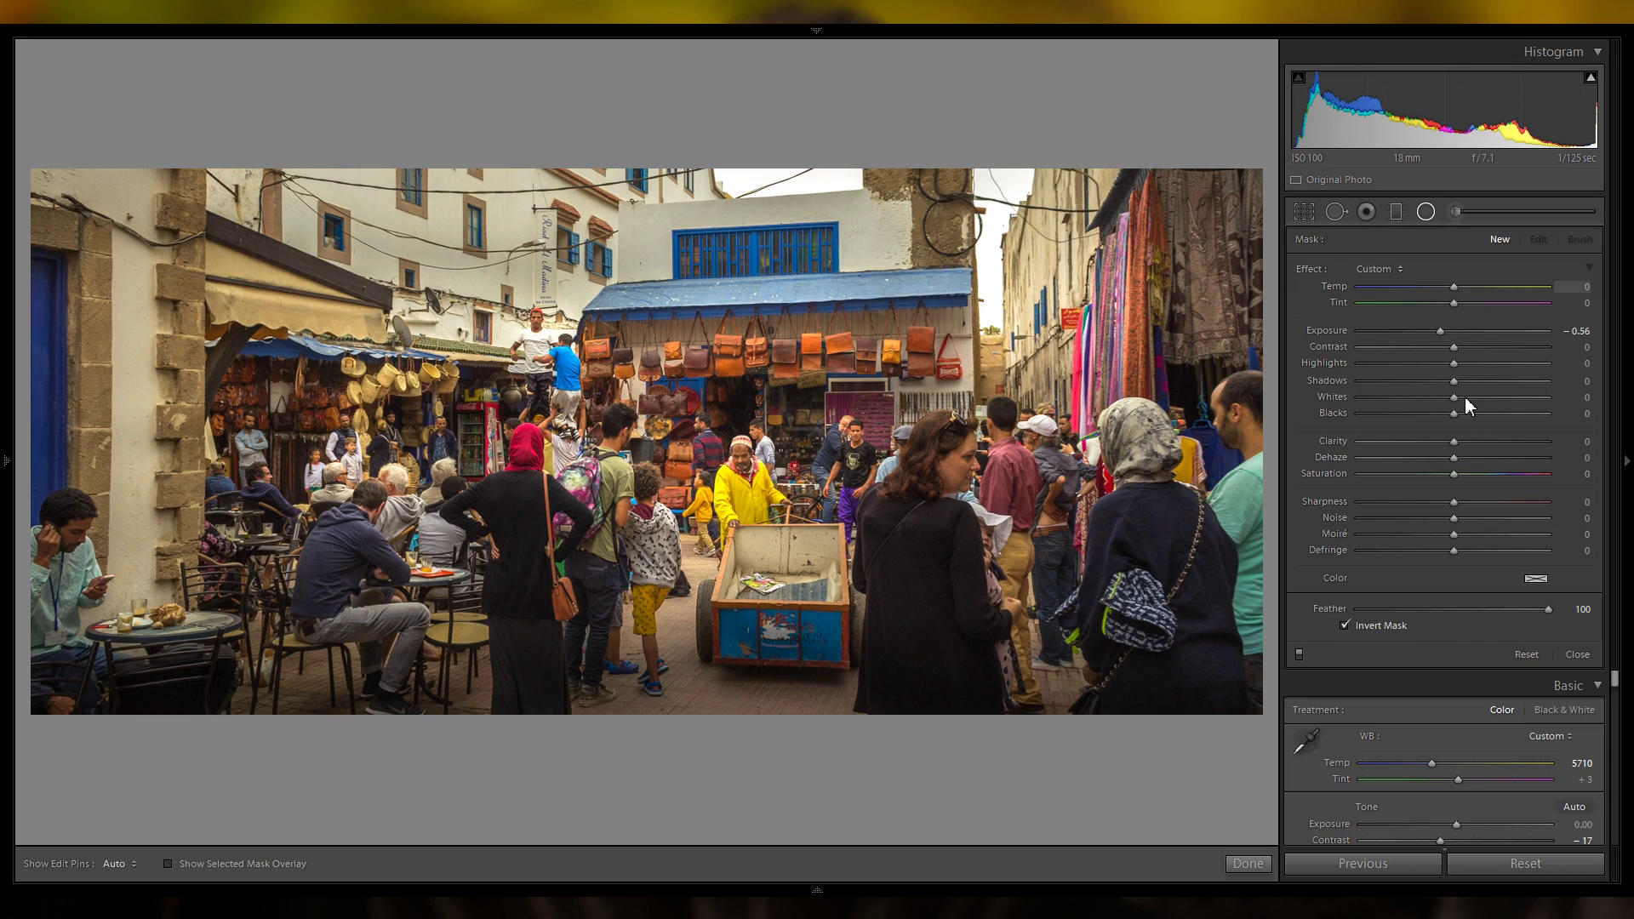
pyautogui.doubleClick(1328, 334)
pyautogui.moveTo(1458, 346); pyautogui.dragTo(1466, 346)
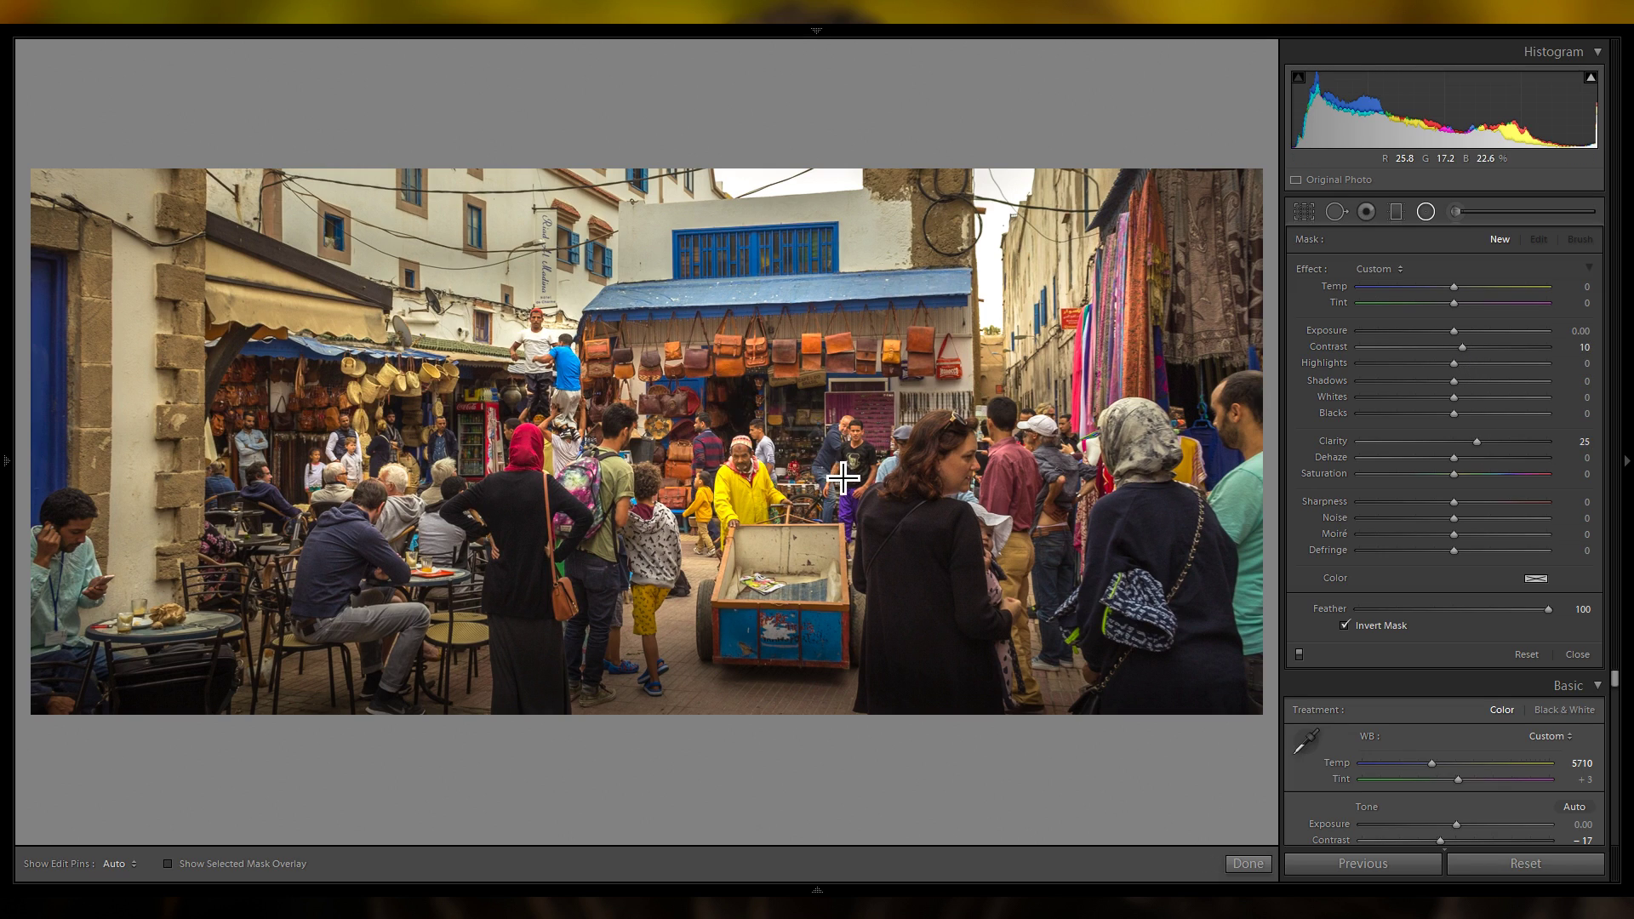
pyautogui.click(692, 390)
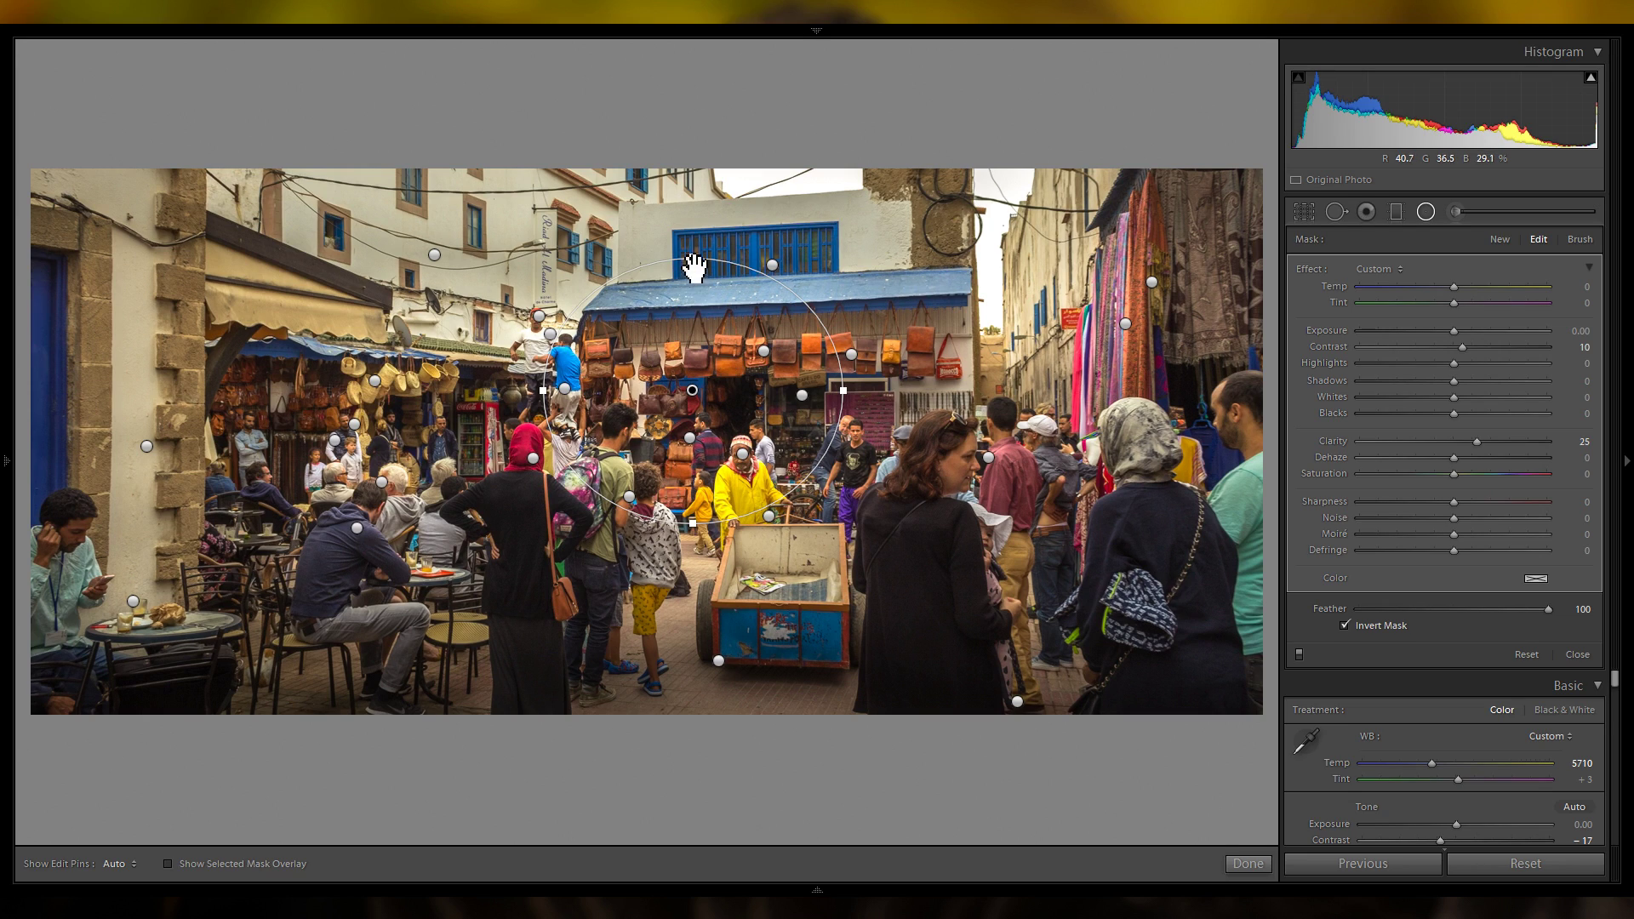
pyautogui.moveTo(693, 258); pyautogui.dragTo(682, 295)
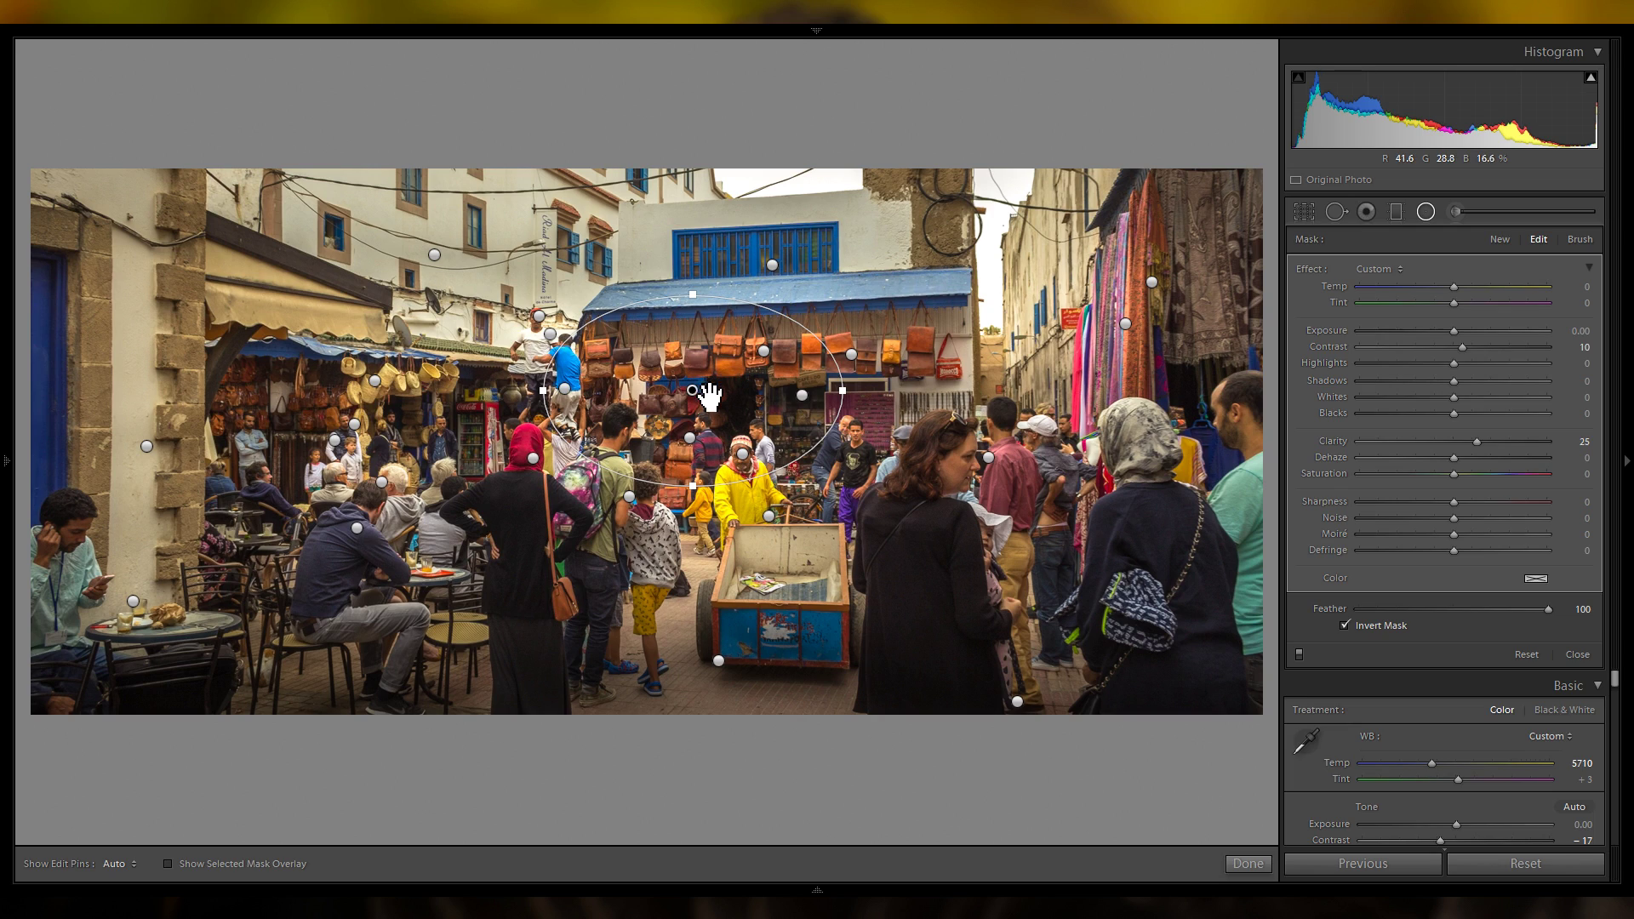
pyautogui.moveTo(696, 402); pyautogui.dragTo(813, 524)
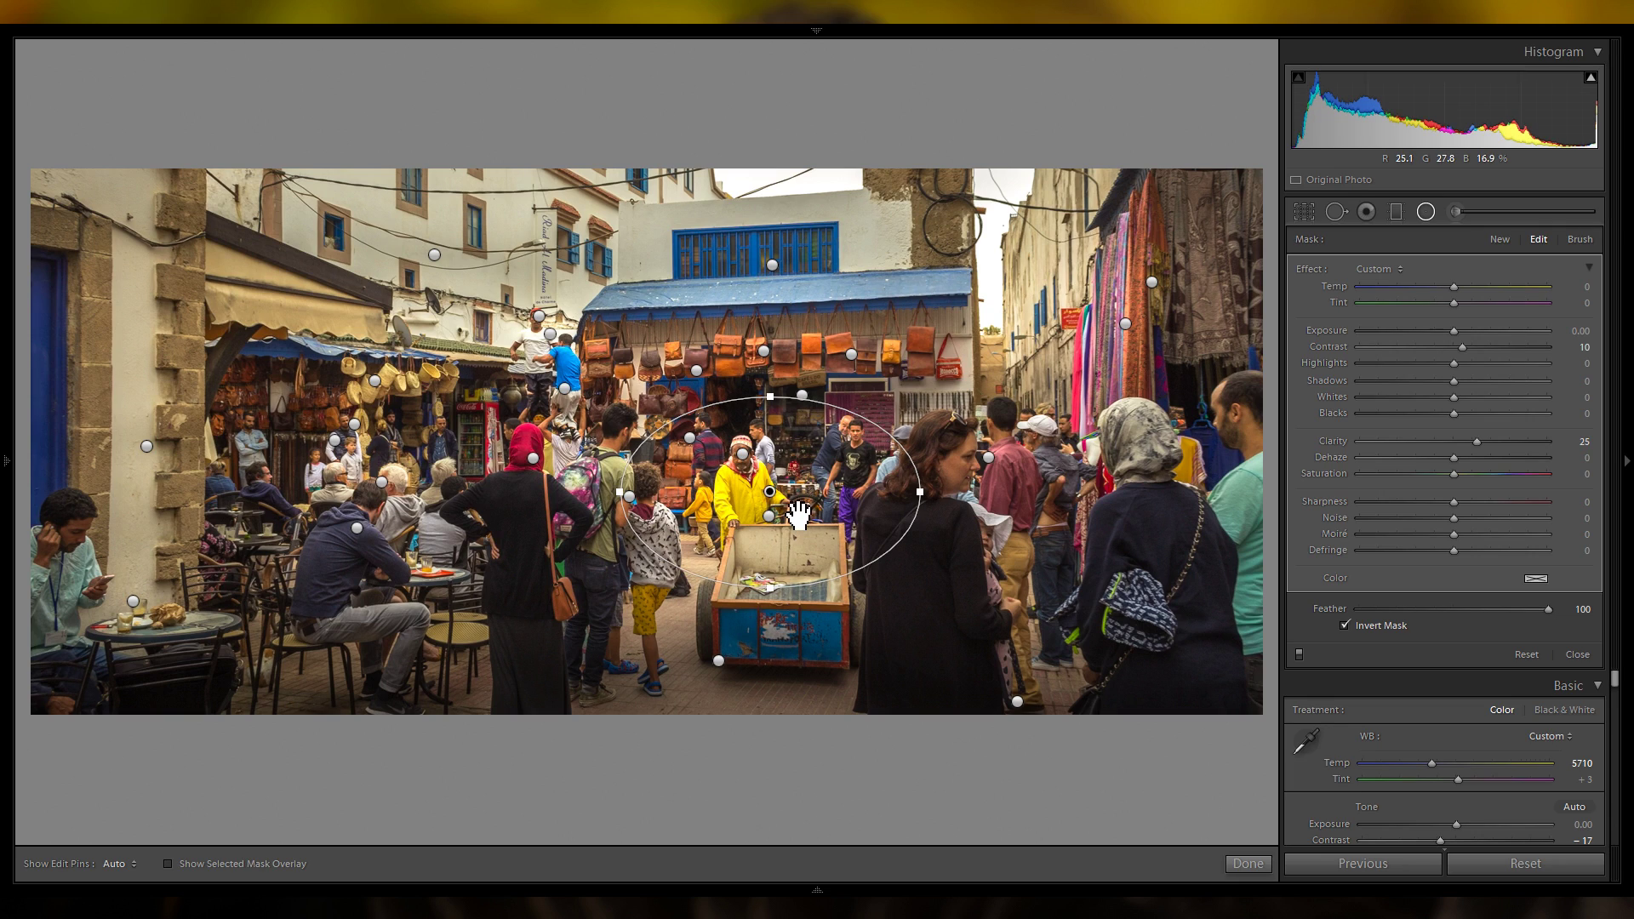
pyautogui.moveTo(804, 521); pyautogui.dragTo(390, 508)
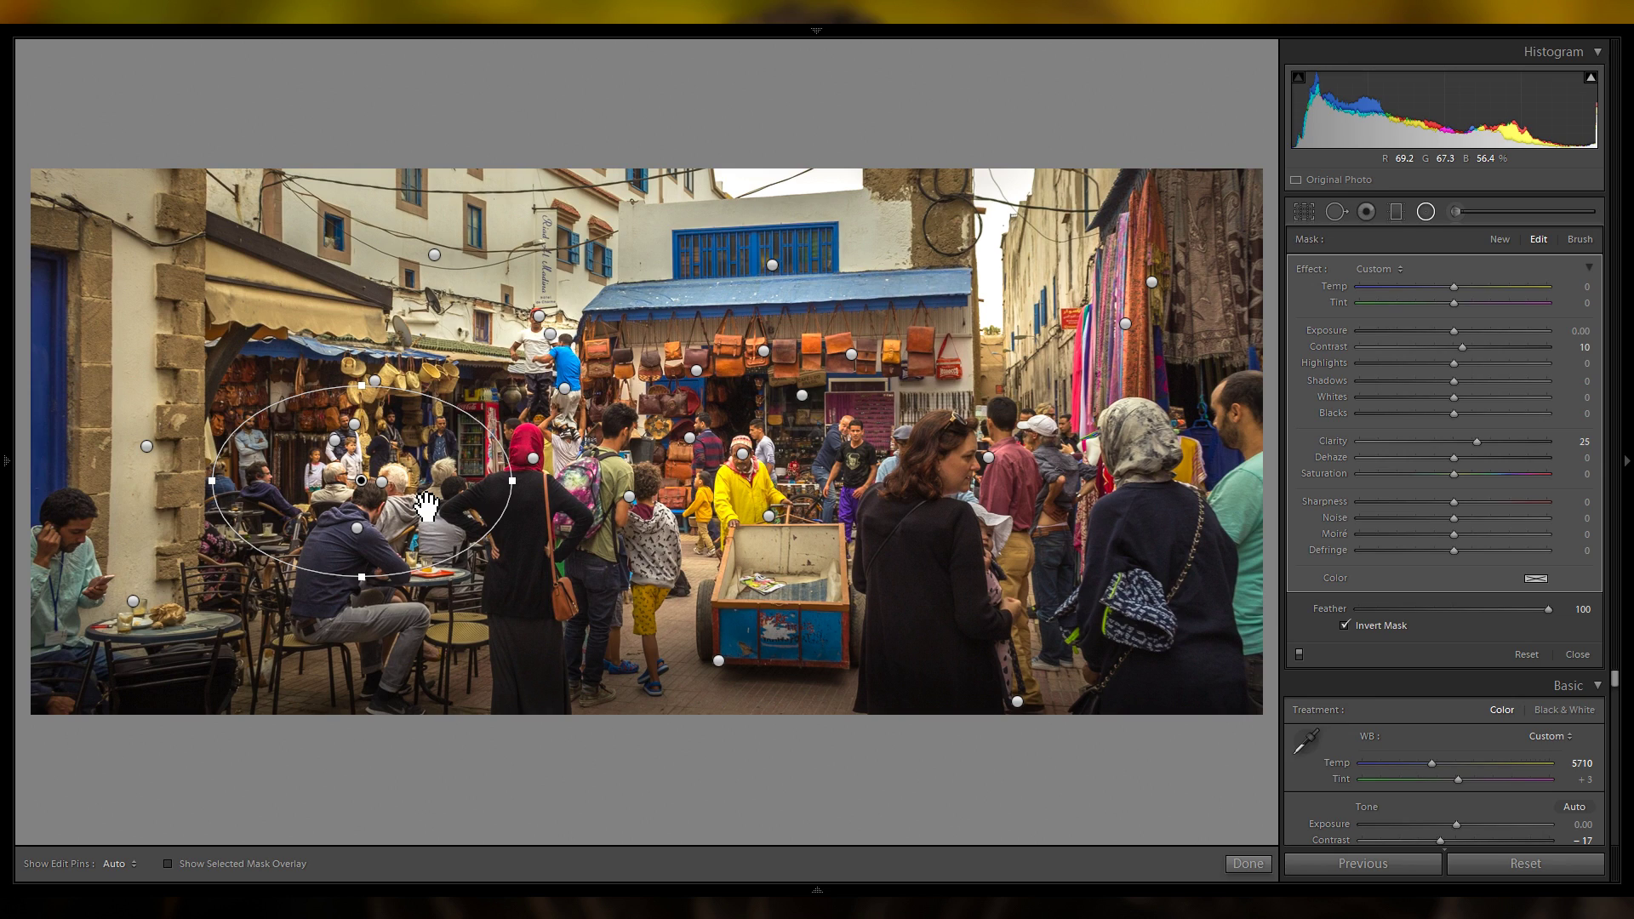
# Add a large round radial filter with Contrast −19 and Clarity −23 over the buildings and sky gap beside the hanging fabrics.
pyautogui.click(1503, 239)
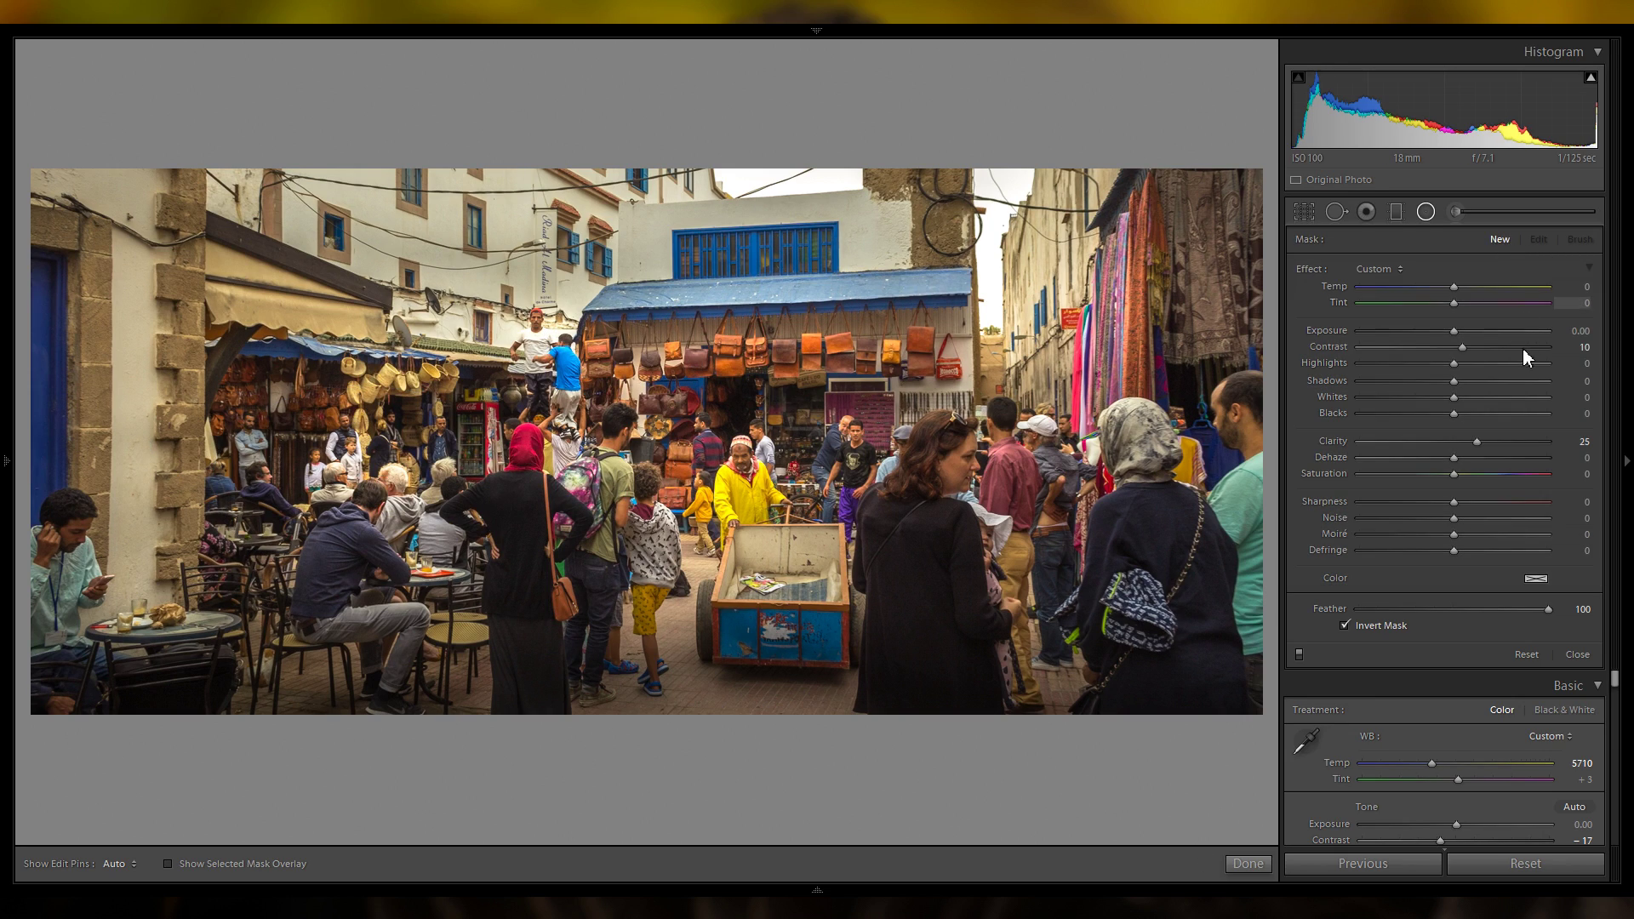
pyautogui.doubleClick(1337, 348)
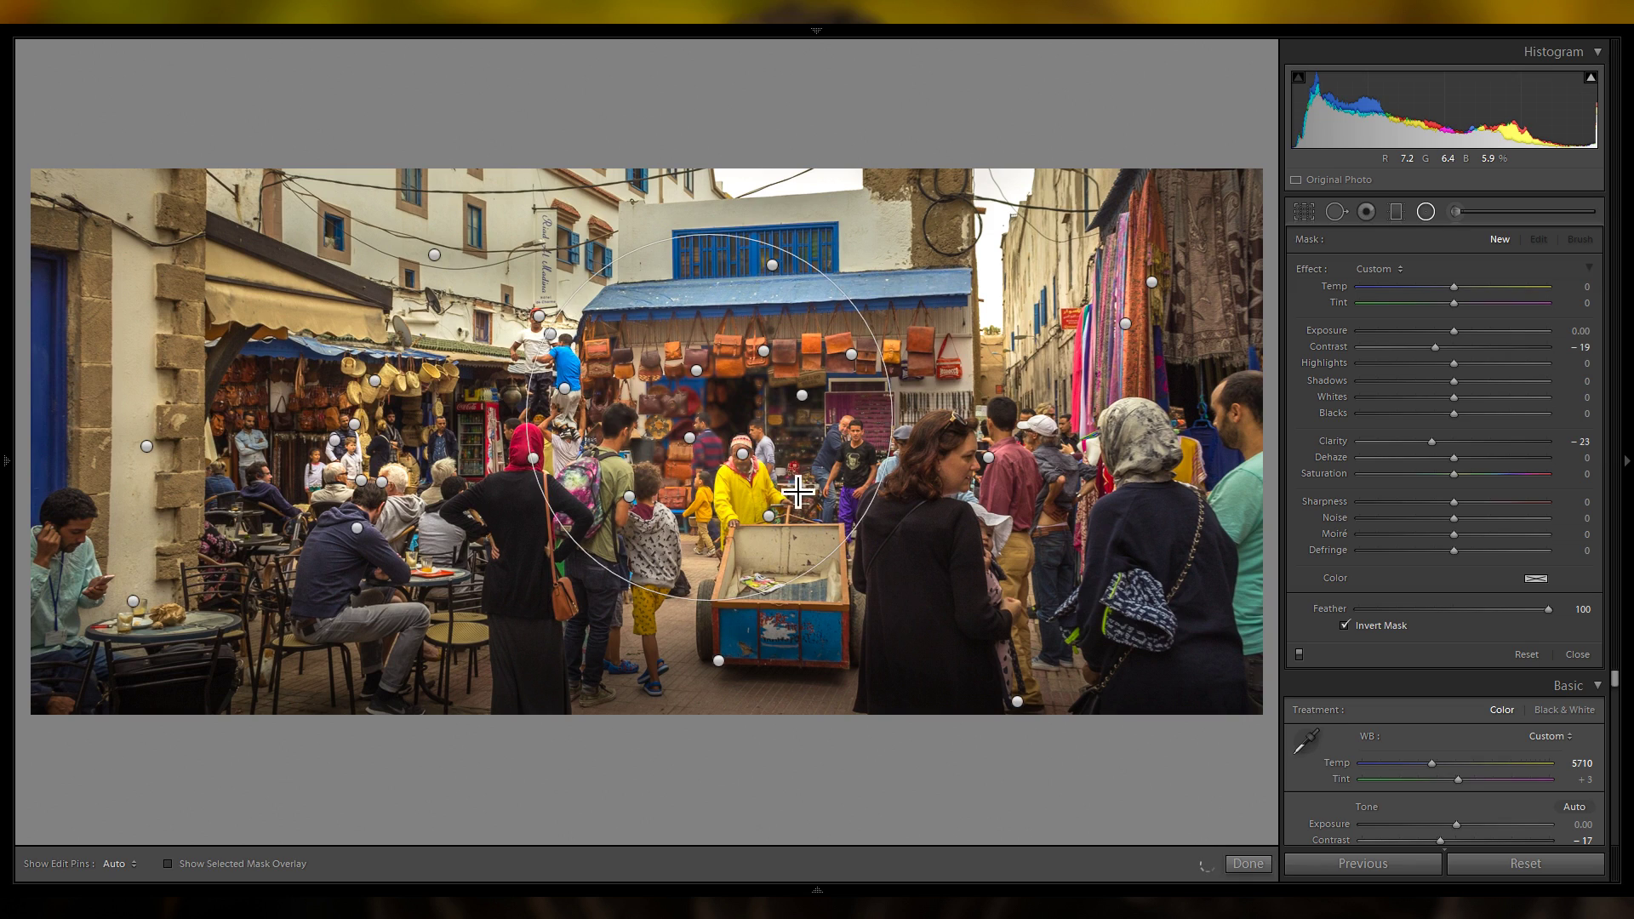
pyautogui.click(1068, 313)
pyautogui.moveTo(1068, 314); pyautogui.dragTo(1068, 290)
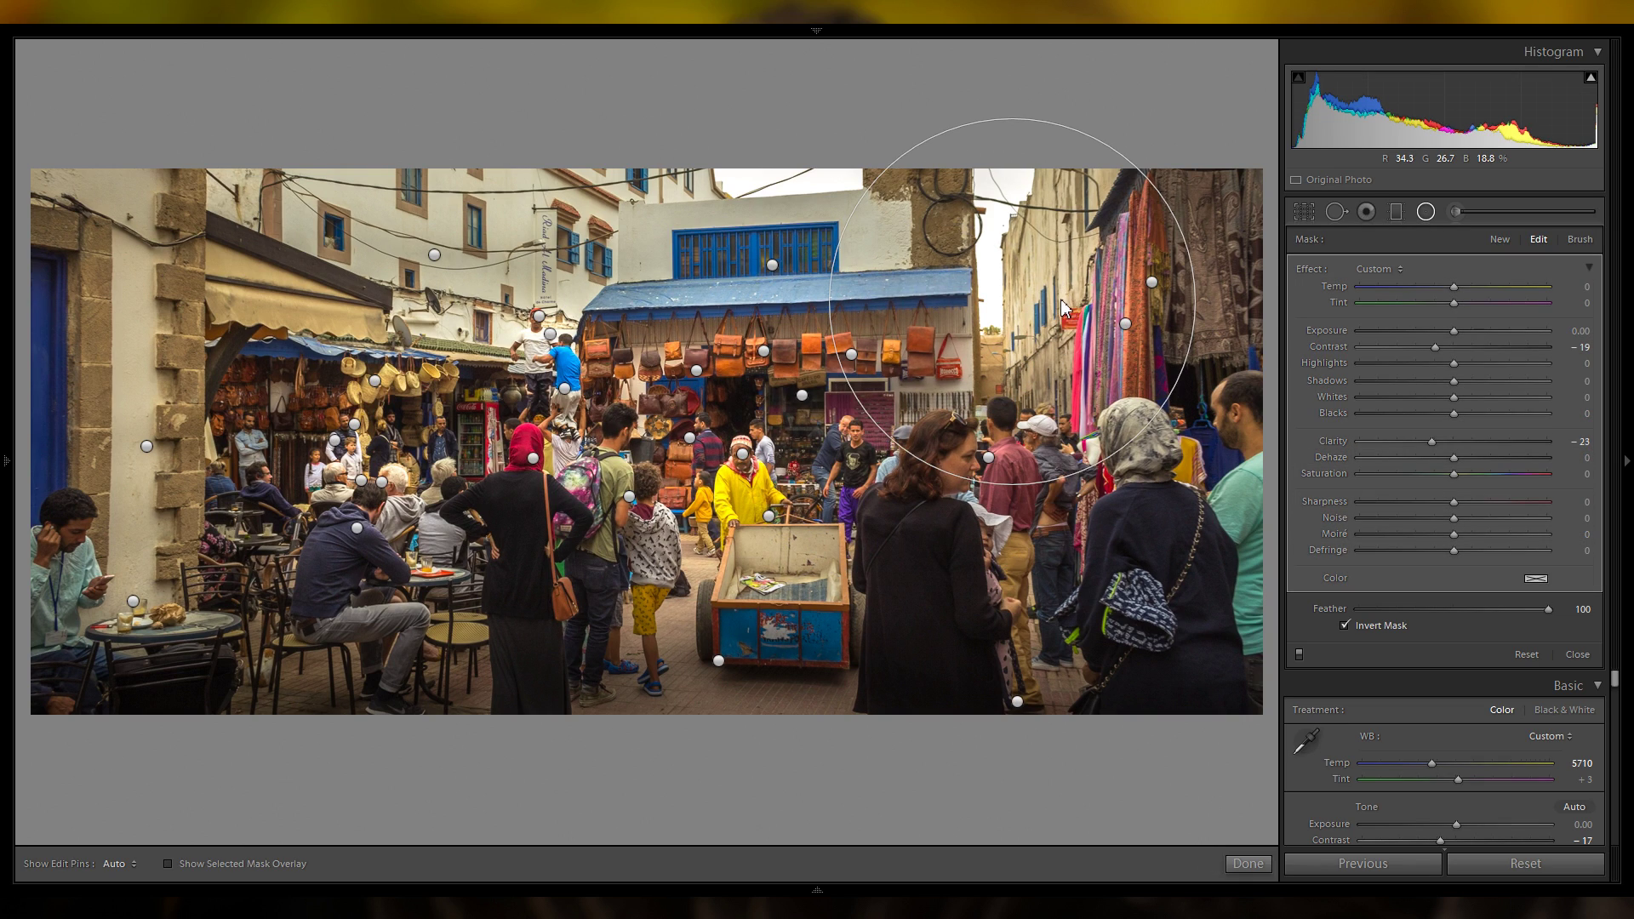
# Place copies of the softening filter over the white building above the acrobats, the cart's front and the ground beneath the café chairs.
pyautogui.moveTo(1037, 332); pyautogui.dragTo(577, 231)
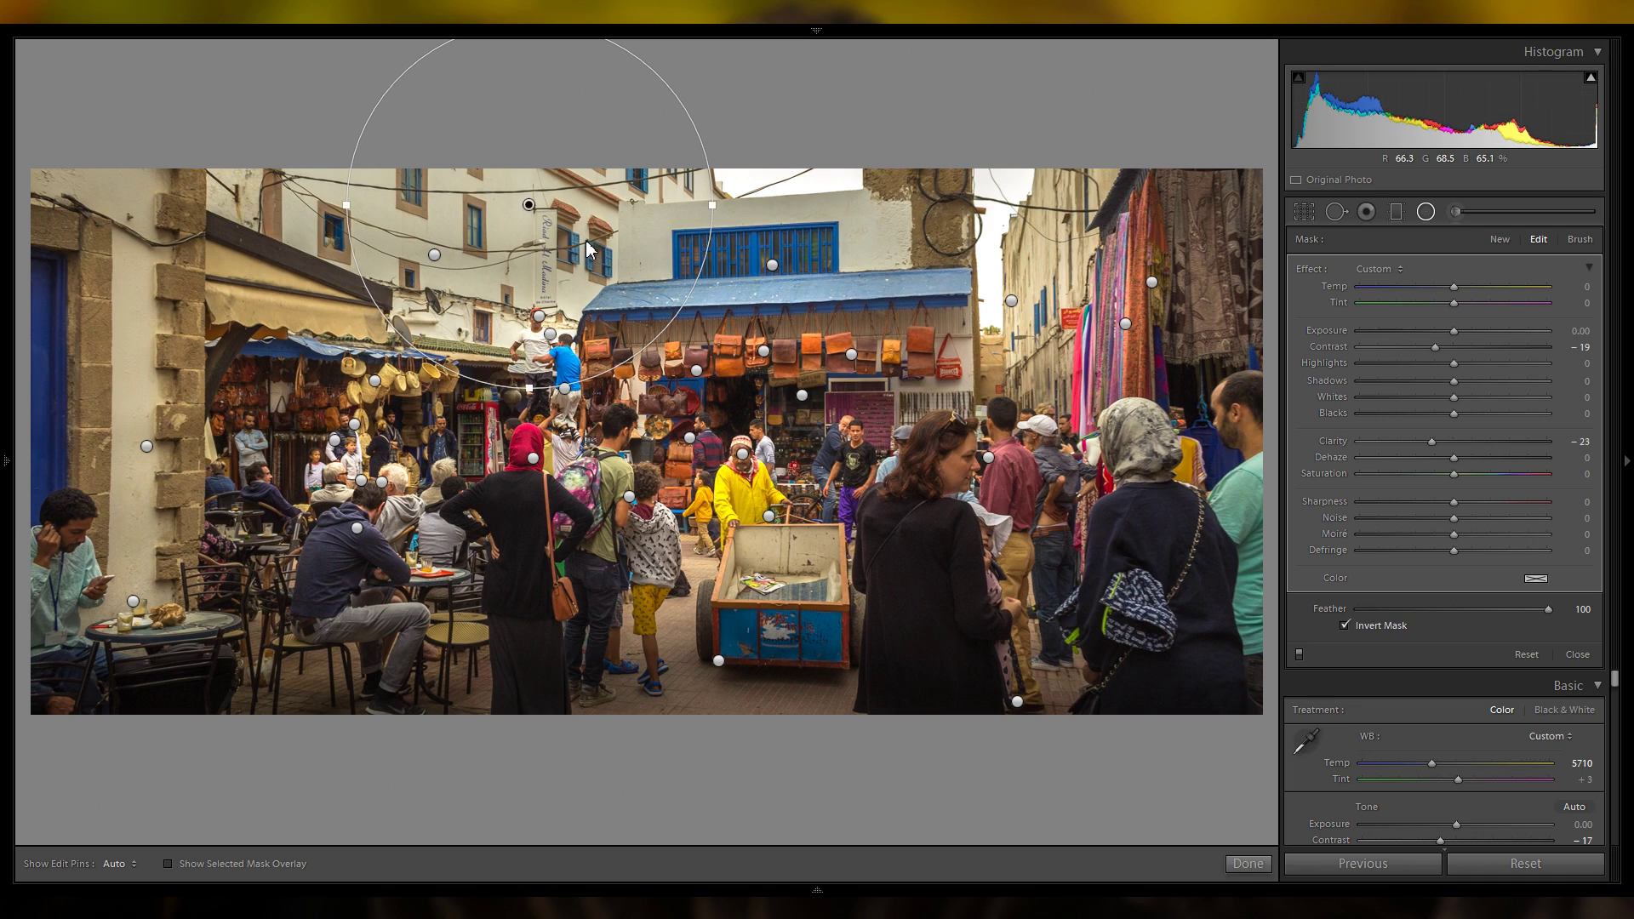
pyautogui.moveTo(855, 698); pyautogui.dragTo(866, 681)
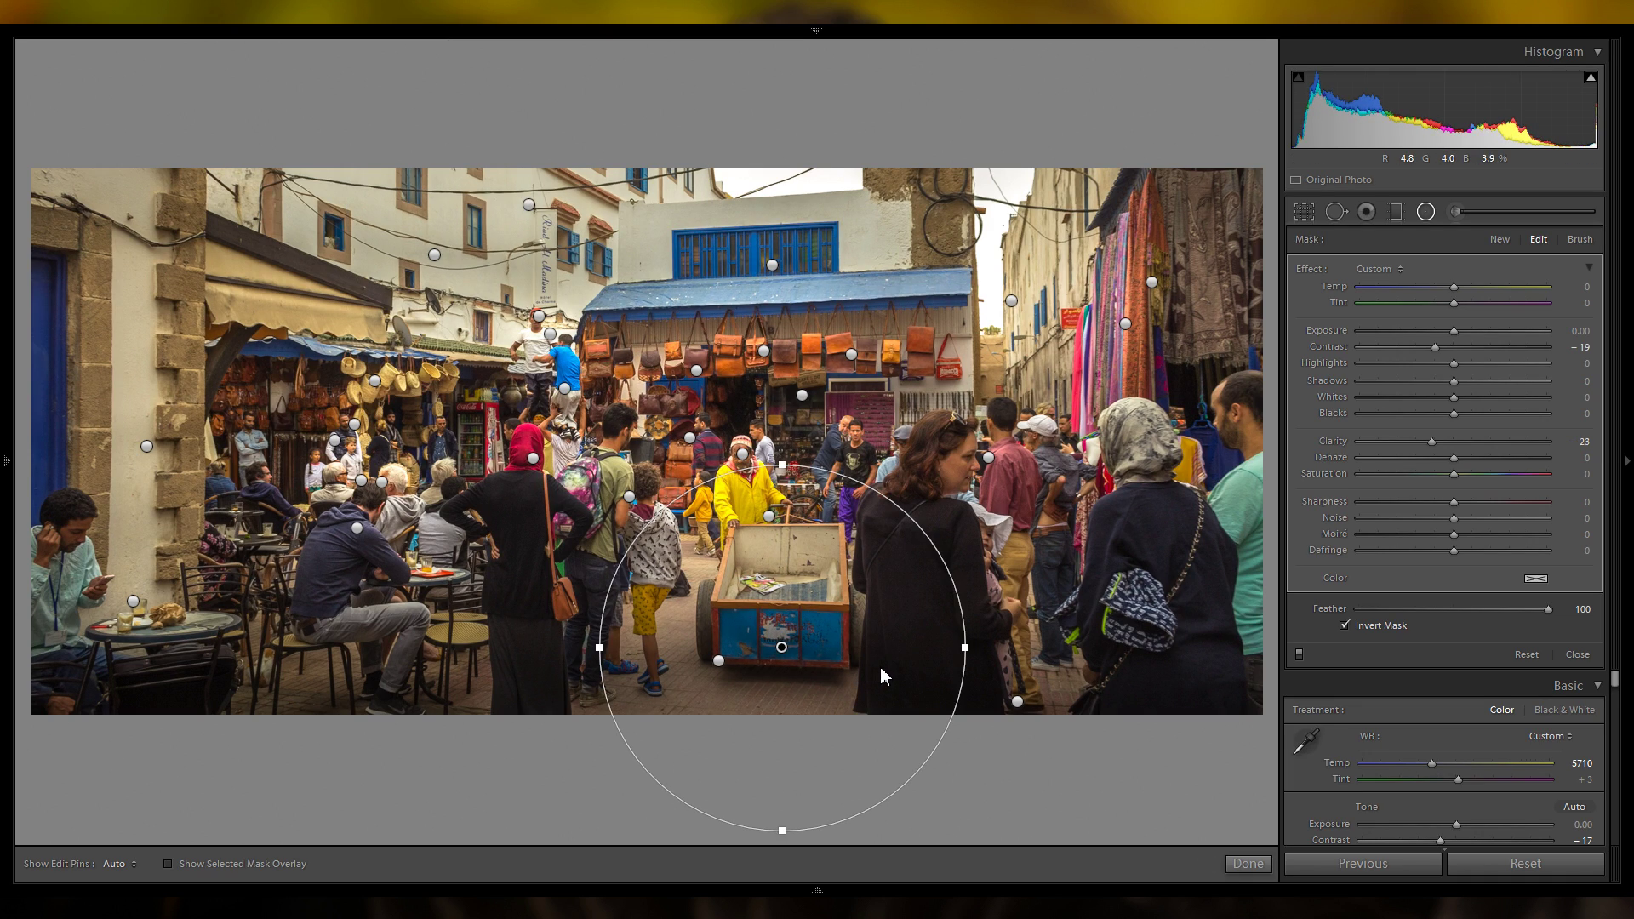
pyautogui.moveTo(840, 667); pyautogui.dragTo(262, 661)
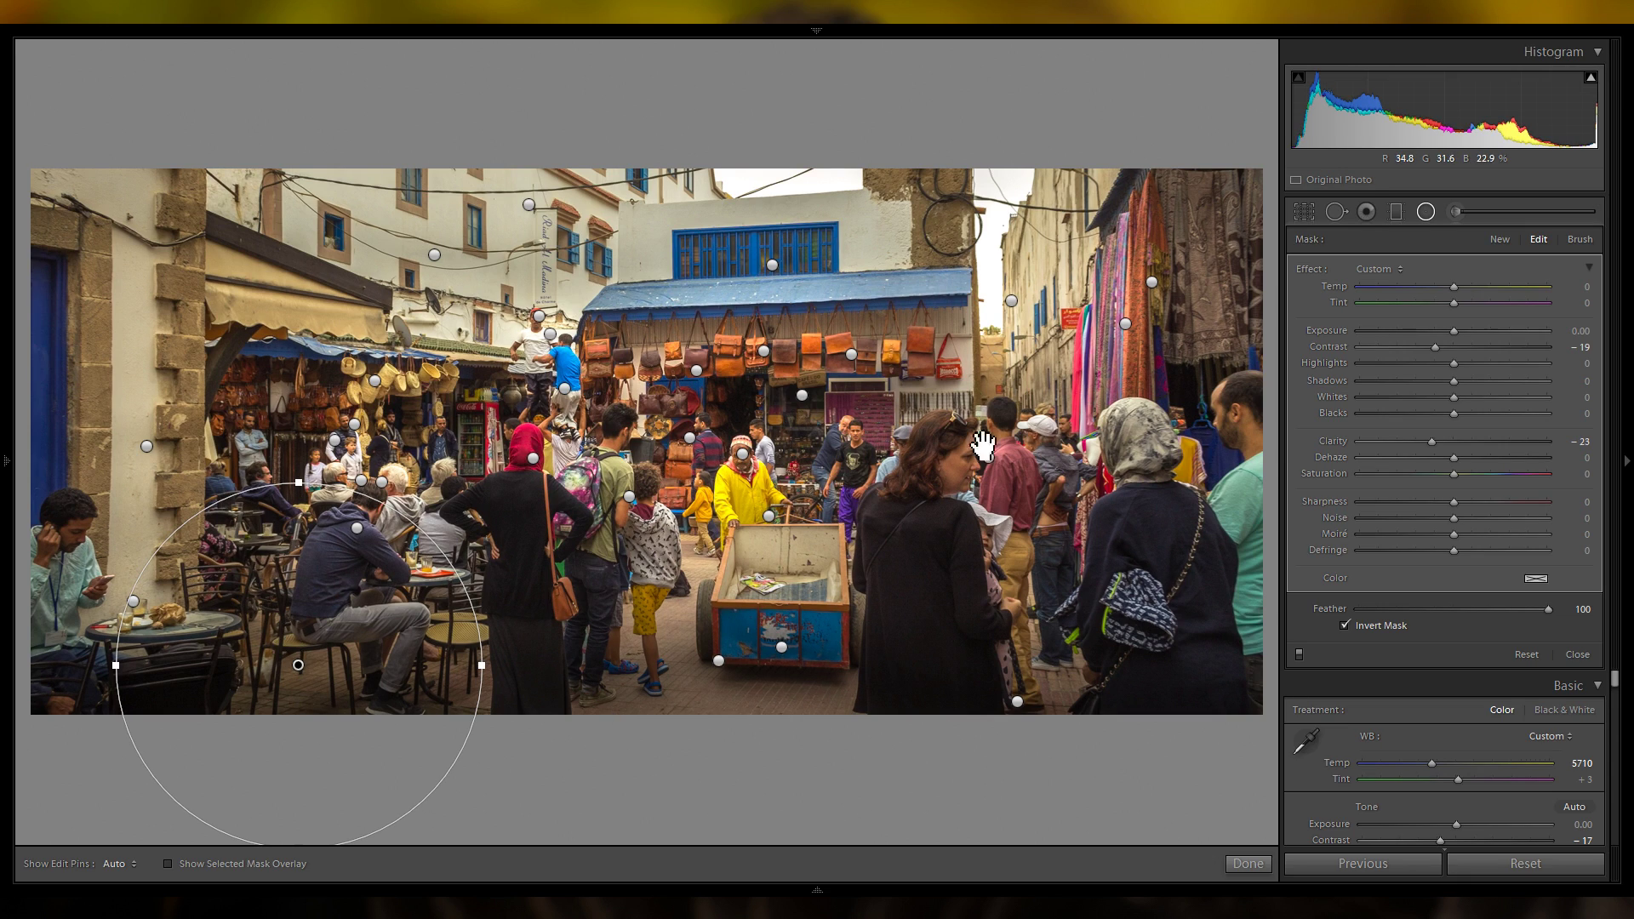
# Add a radial filter around the phone user's head and shoulders with Exposure 0.60 and Contrast and Clarity at 0, then finish radial editing.
pyautogui.click(1500, 240)
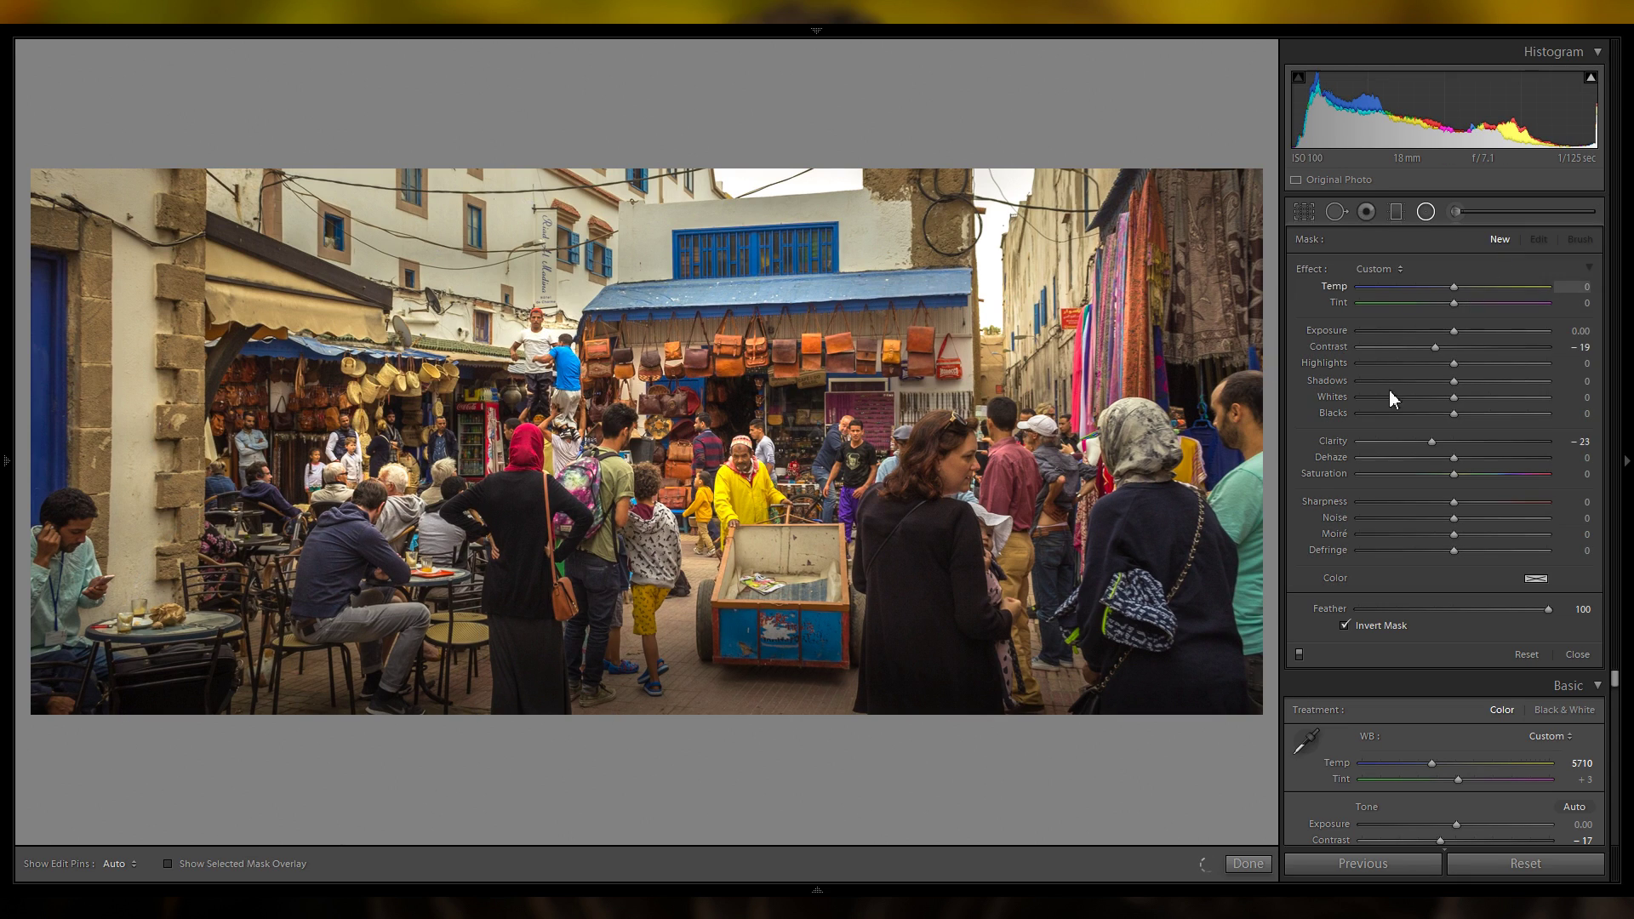
pyautogui.doubleClick(1346, 443)
pyautogui.moveTo(1455, 332); pyautogui.dragTo(1471, 330)
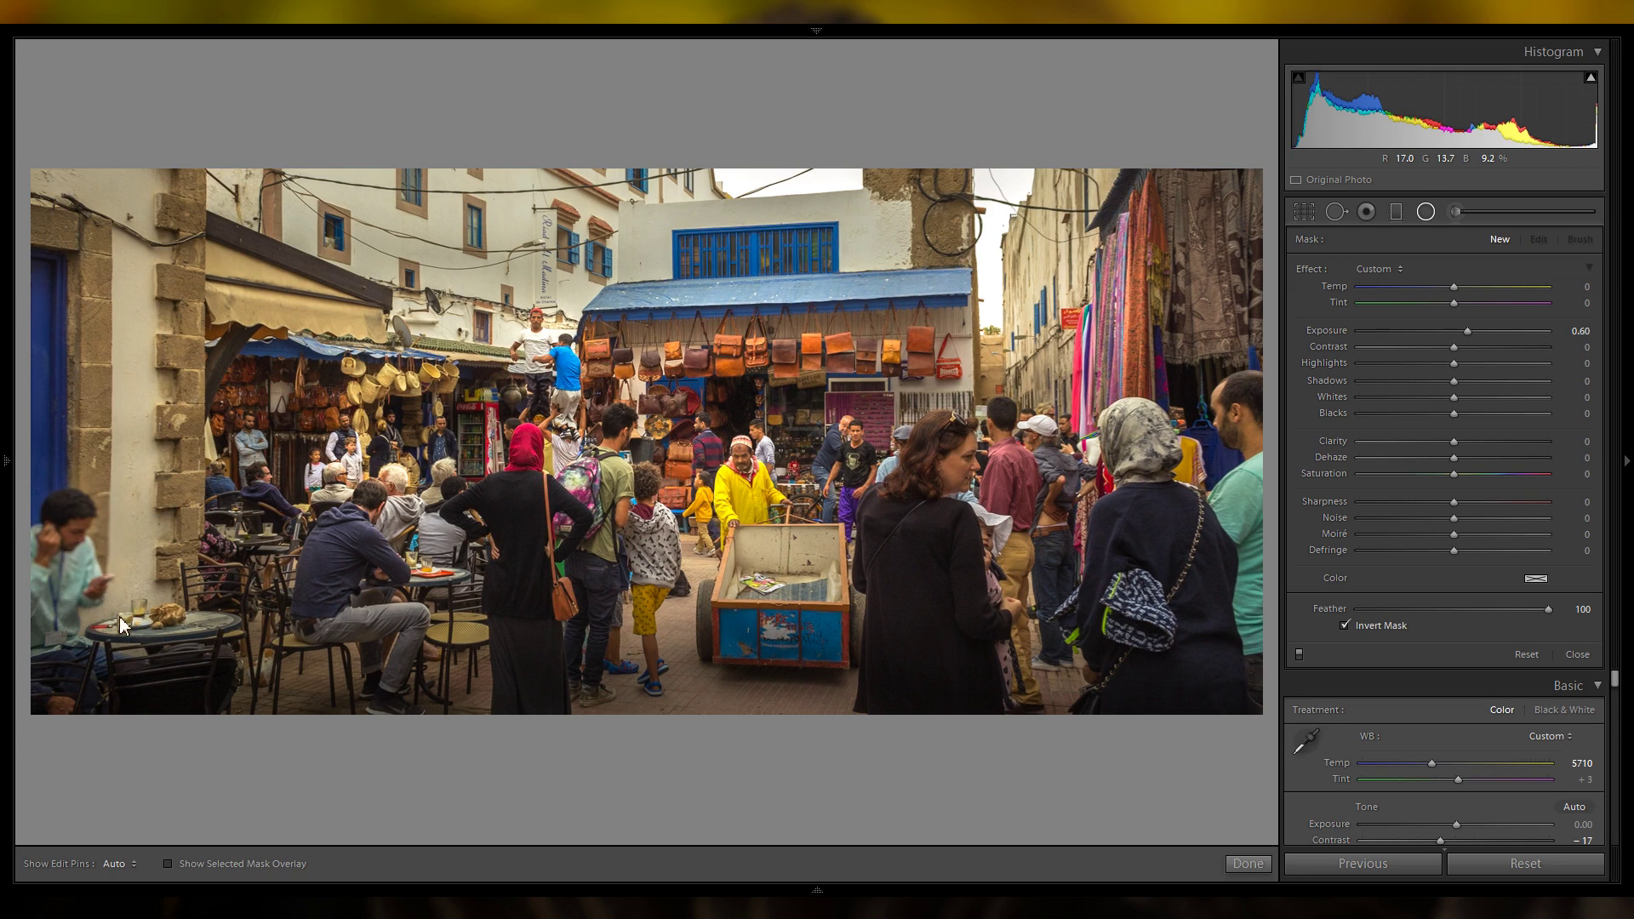
pyautogui.click(106, 552)
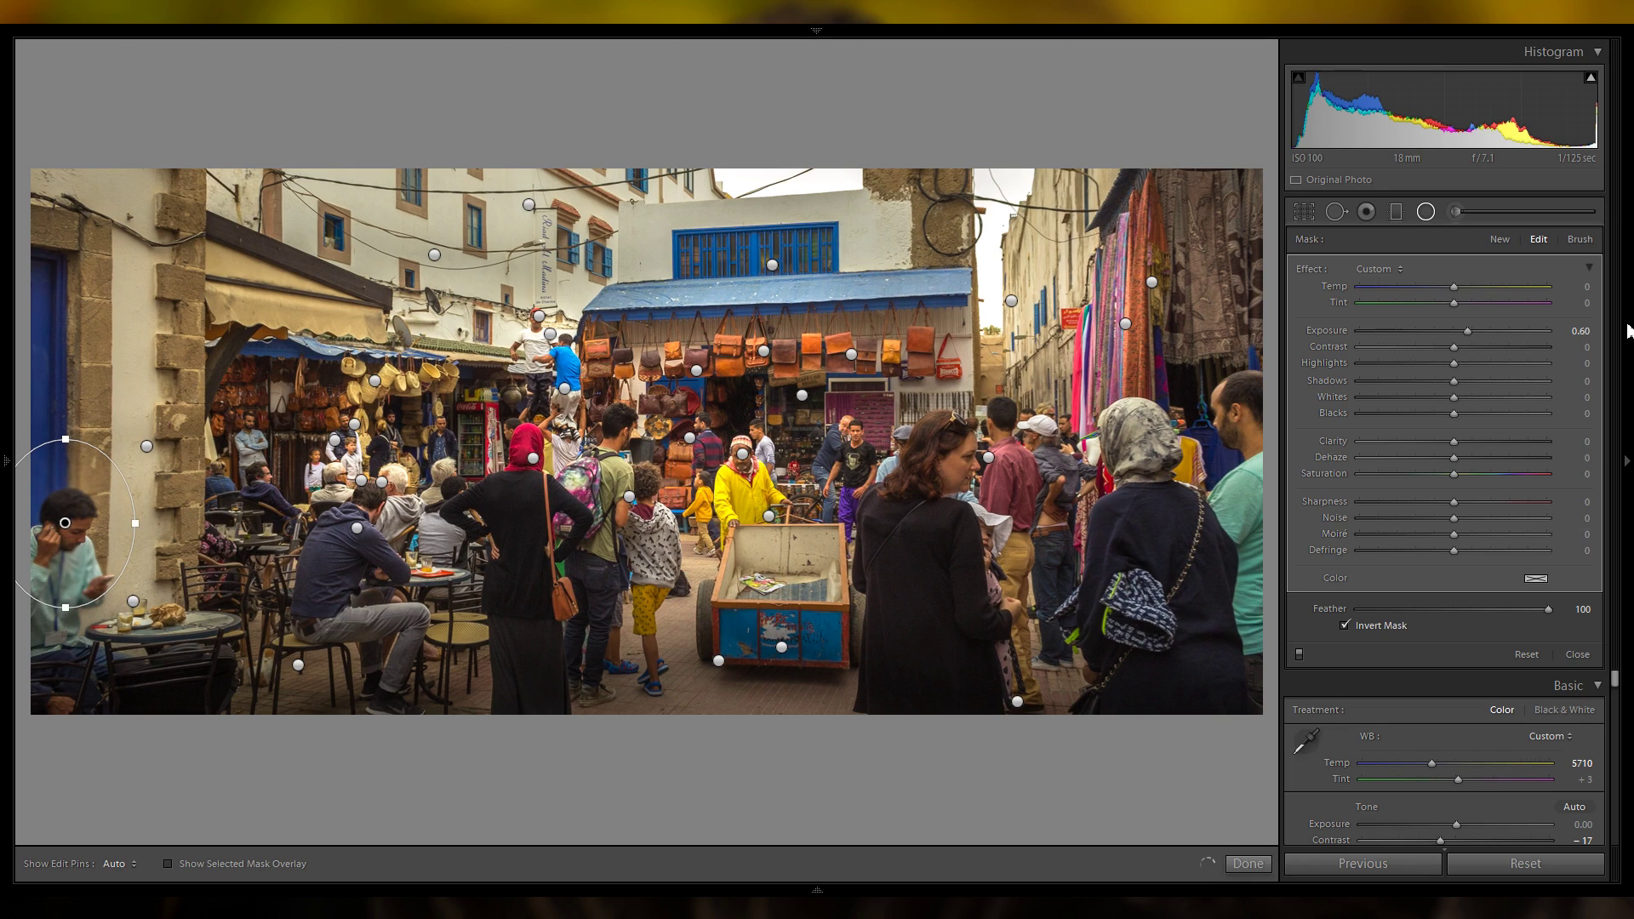
pyautogui.click(1427, 215)
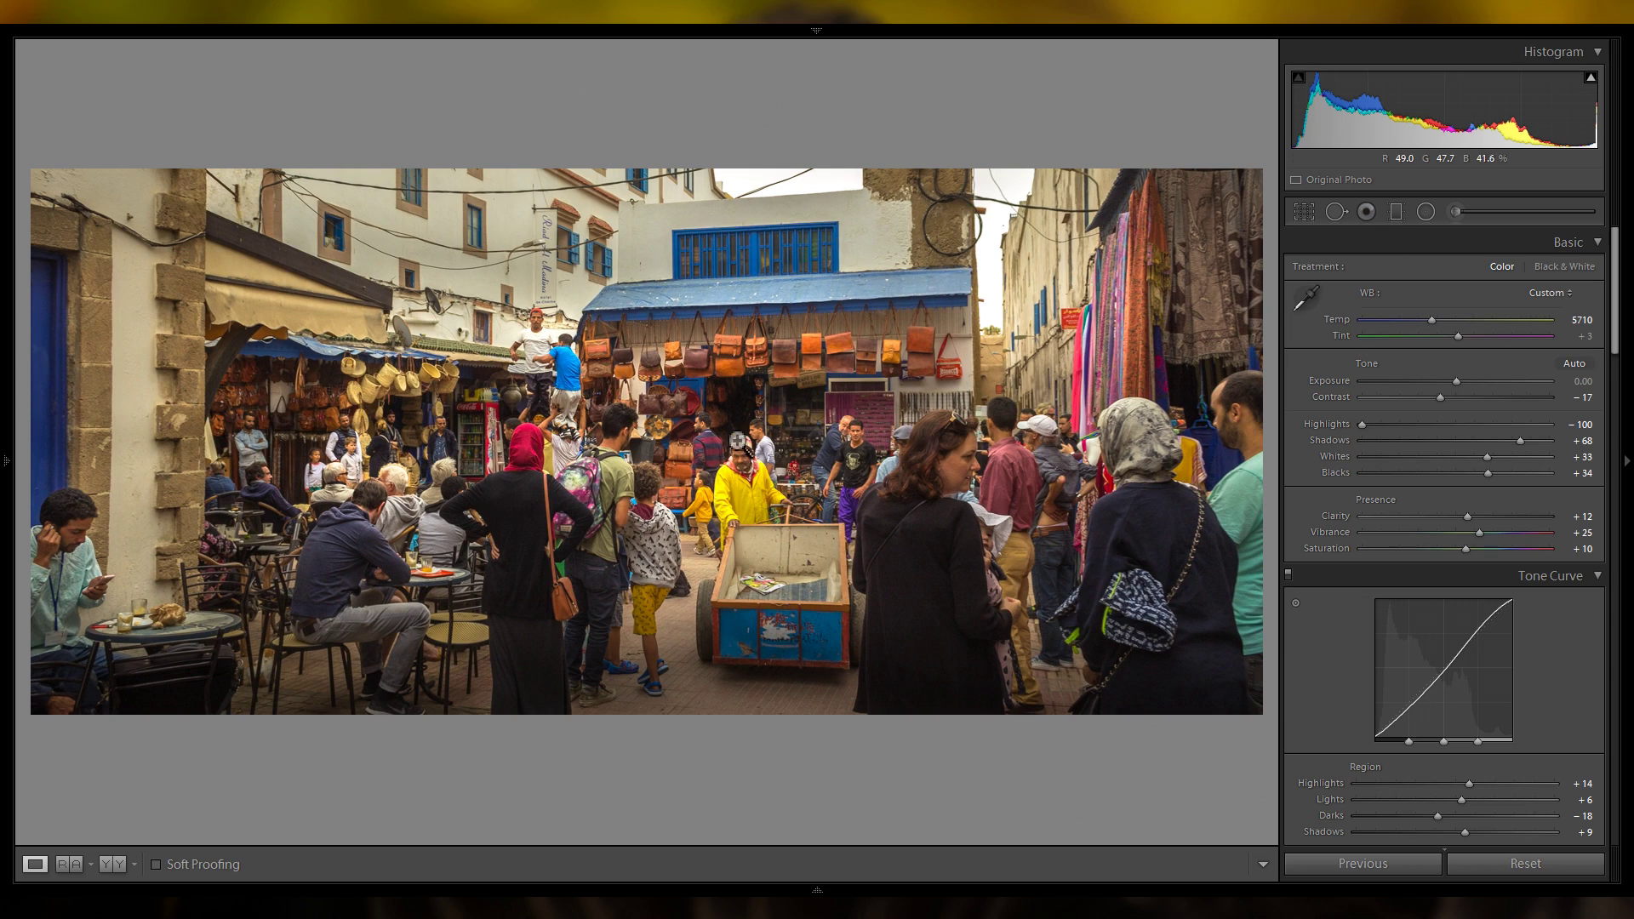
# Compare the originally imported photo with the latest edit through the edit history, ending on the latest state.
pyautogui.click(9, 371)
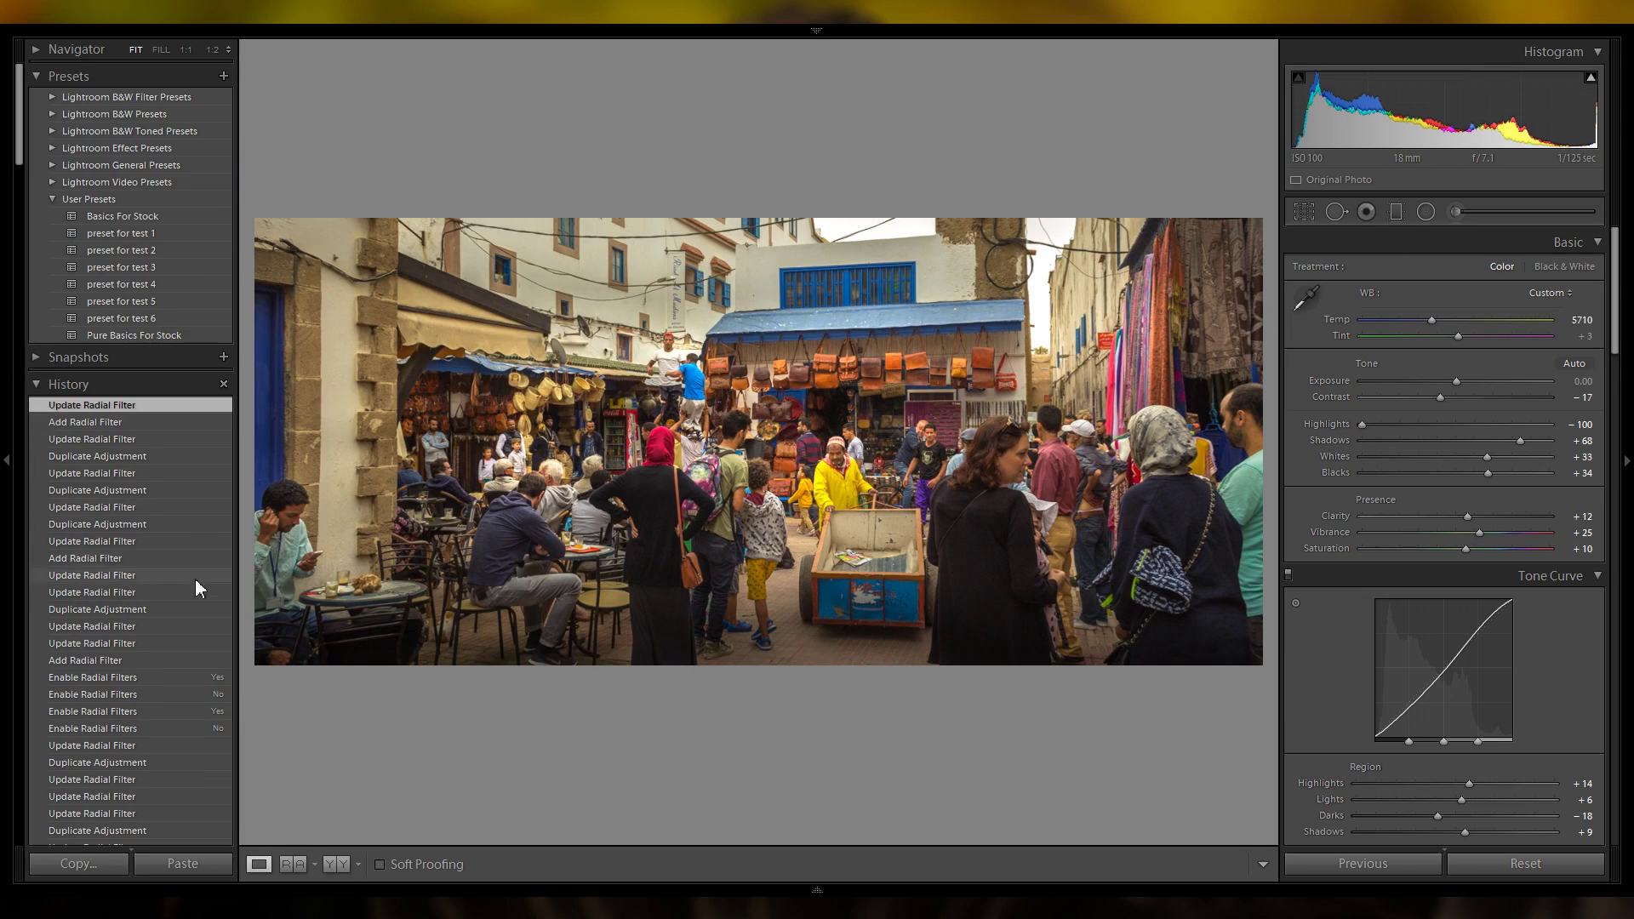
pyautogui.scroll(-10, 192, 596)
pyautogui.scroll(-5, 170, 681)
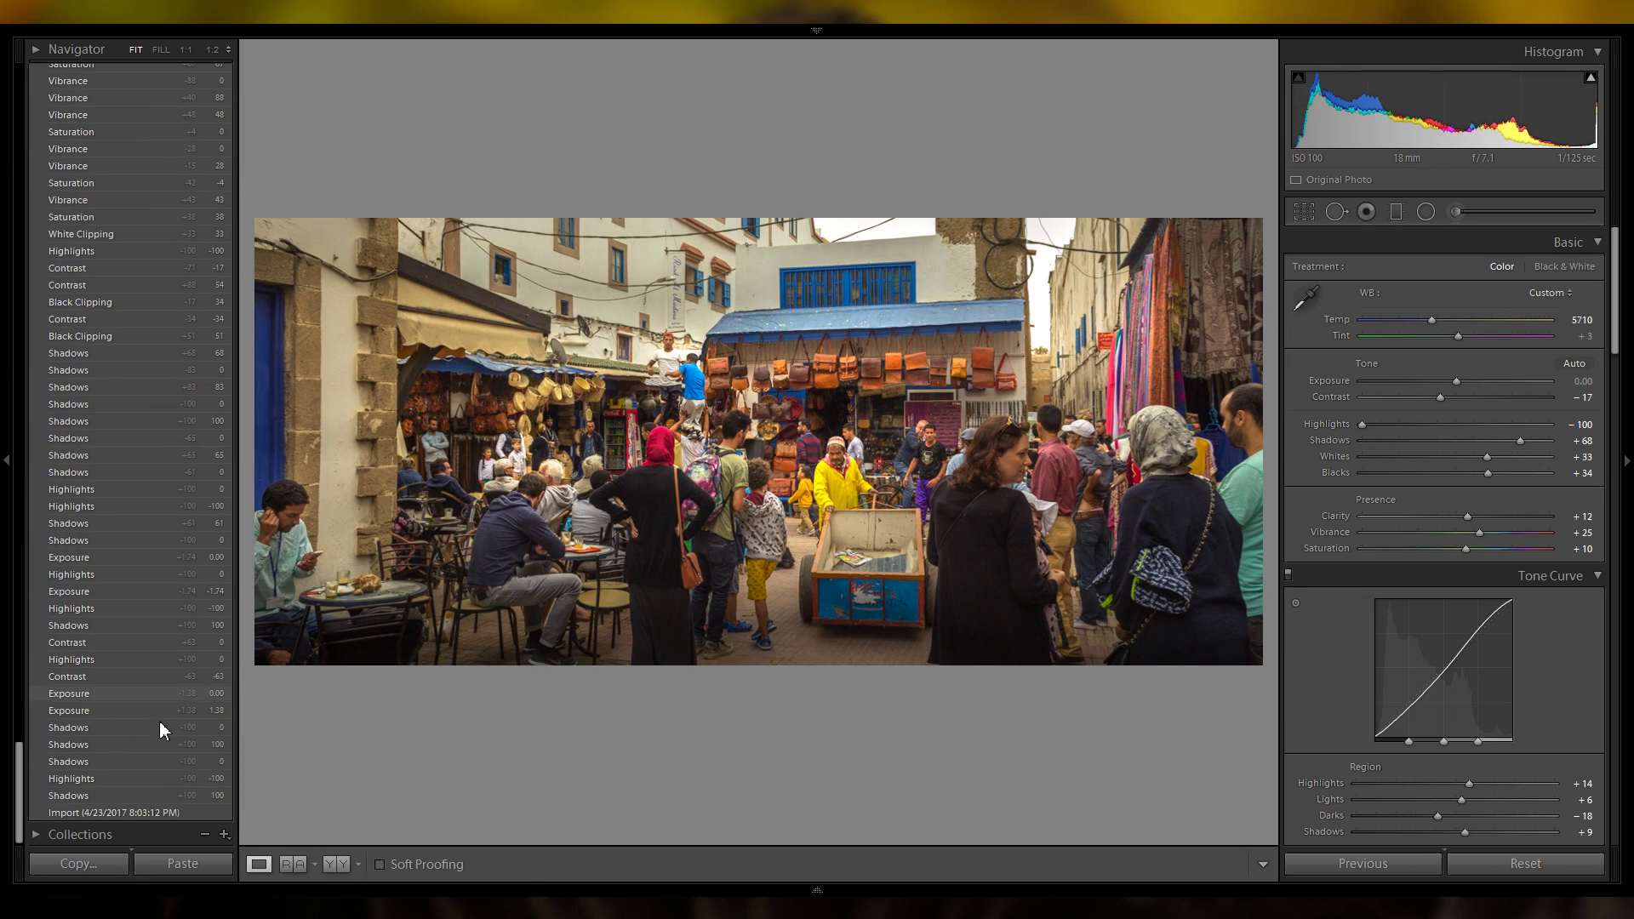
pyautogui.click(146, 814)
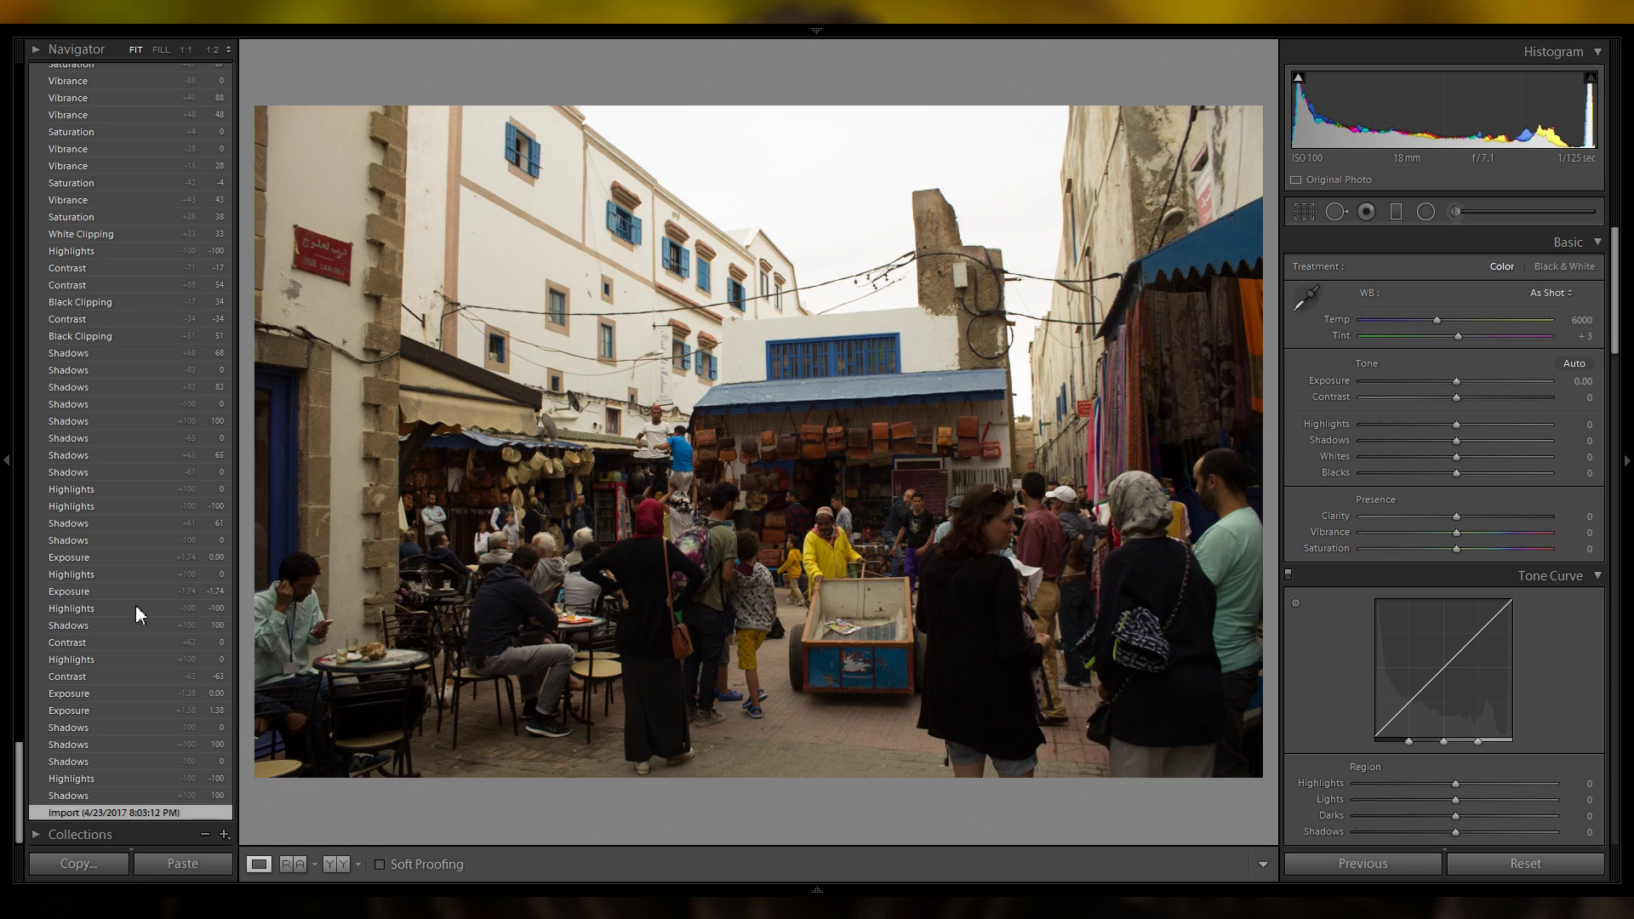
pyautogui.scroll(10, 145, 562)
pyautogui.scroll(15, 148, 520)
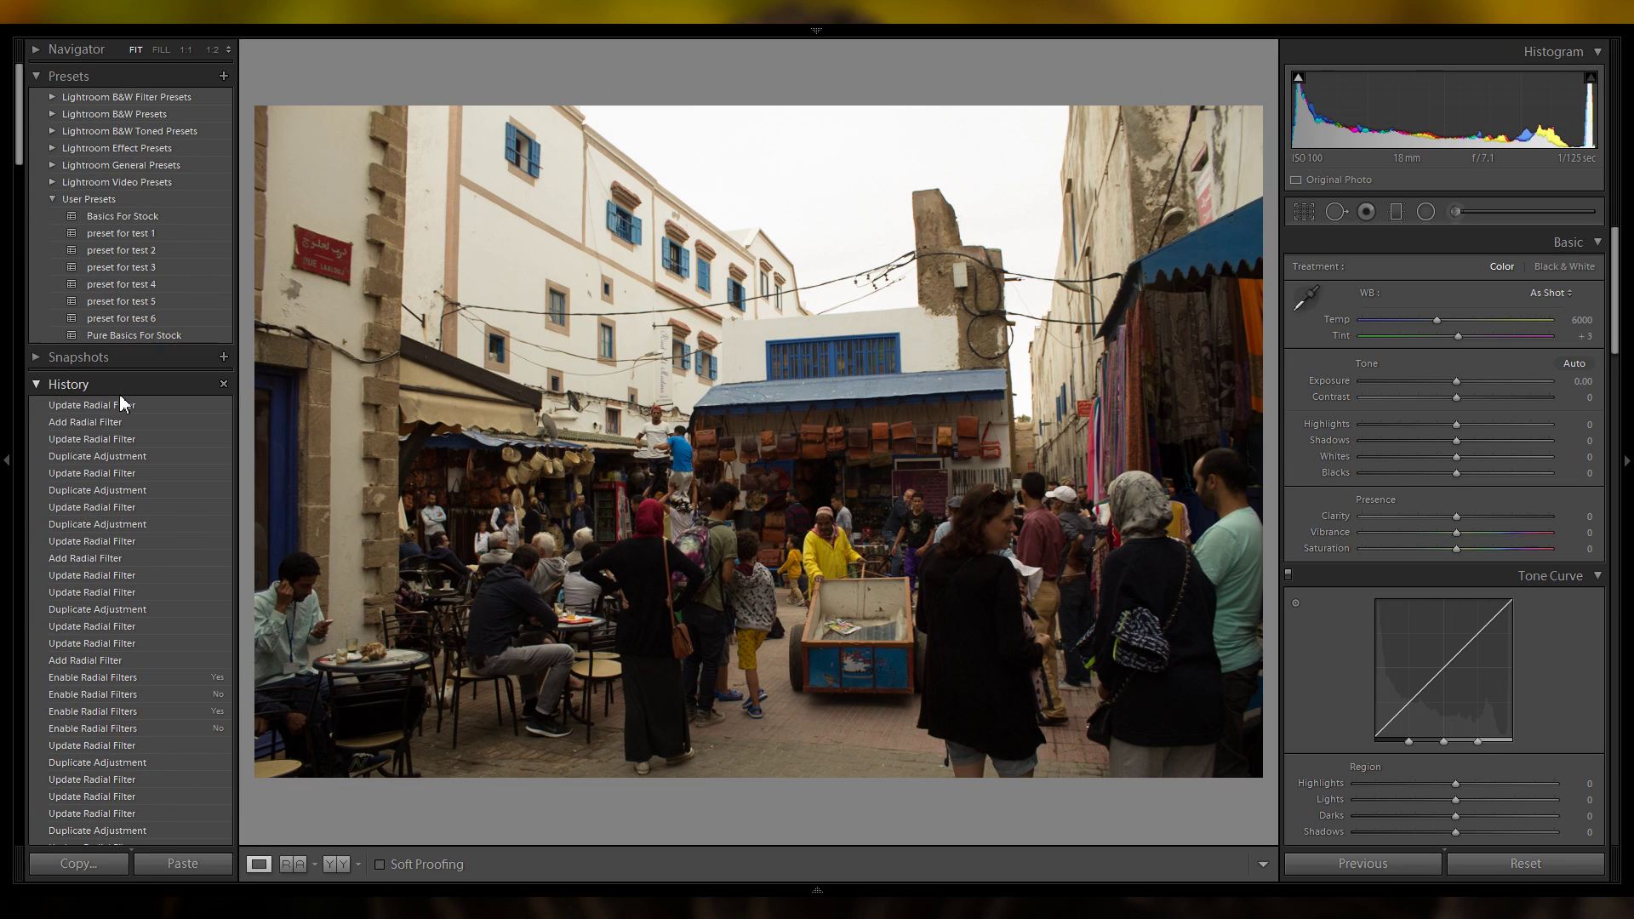
pyautogui.click(120, 406)
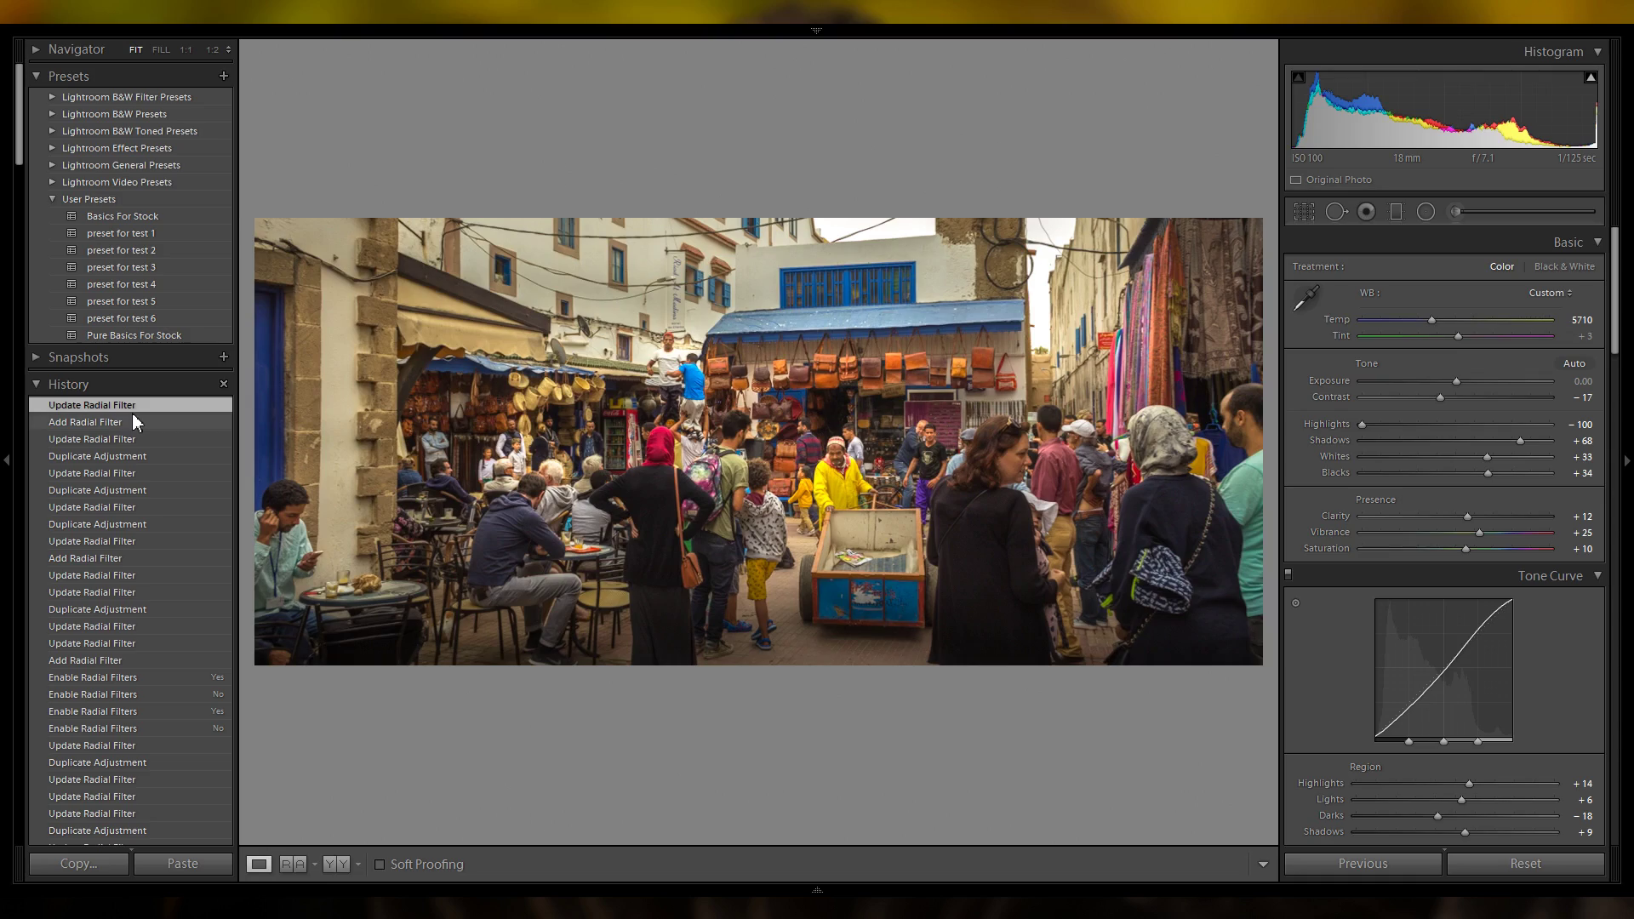